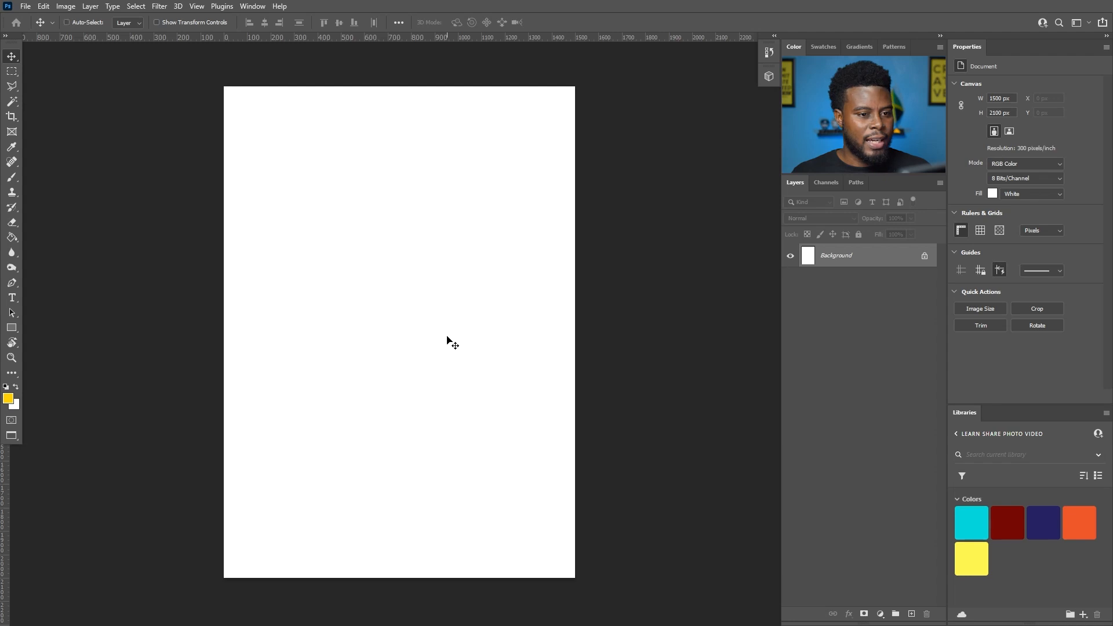
# - Make the library yellow #FFF450 the foreground colour and add a Solid Color fill layer with it
pyautogui.scroll(1, 447, 339)
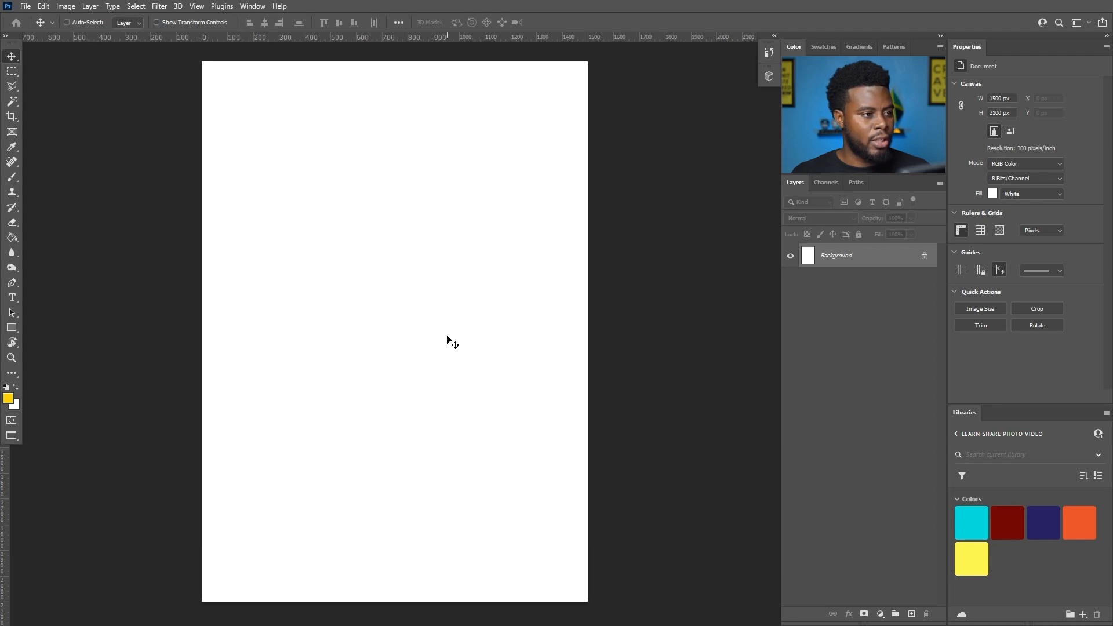
pyautogui.click(8, 400)
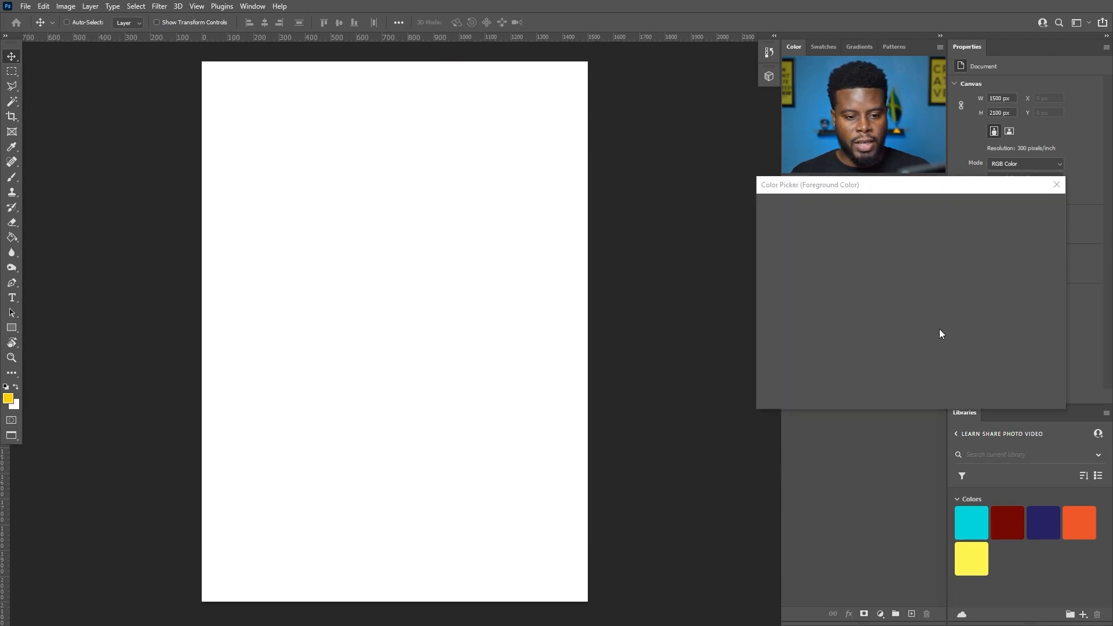
pyautogui.click(1042, 204)
pyautogui.click(1088, 525)
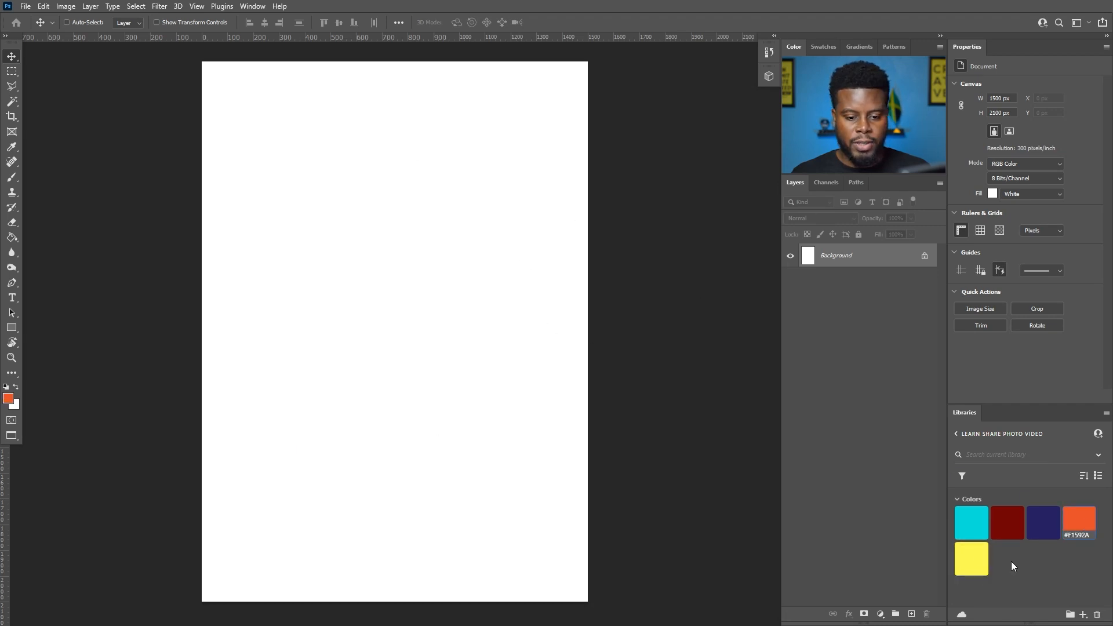
pyautogui.click(988, 560)
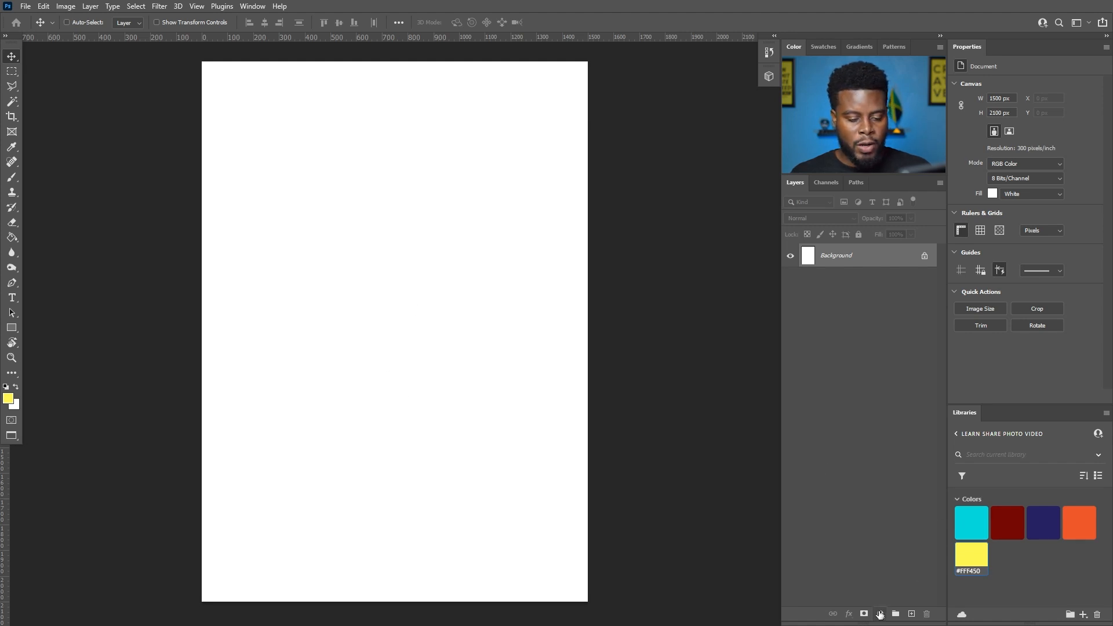
pyautogui.click(880, 613)
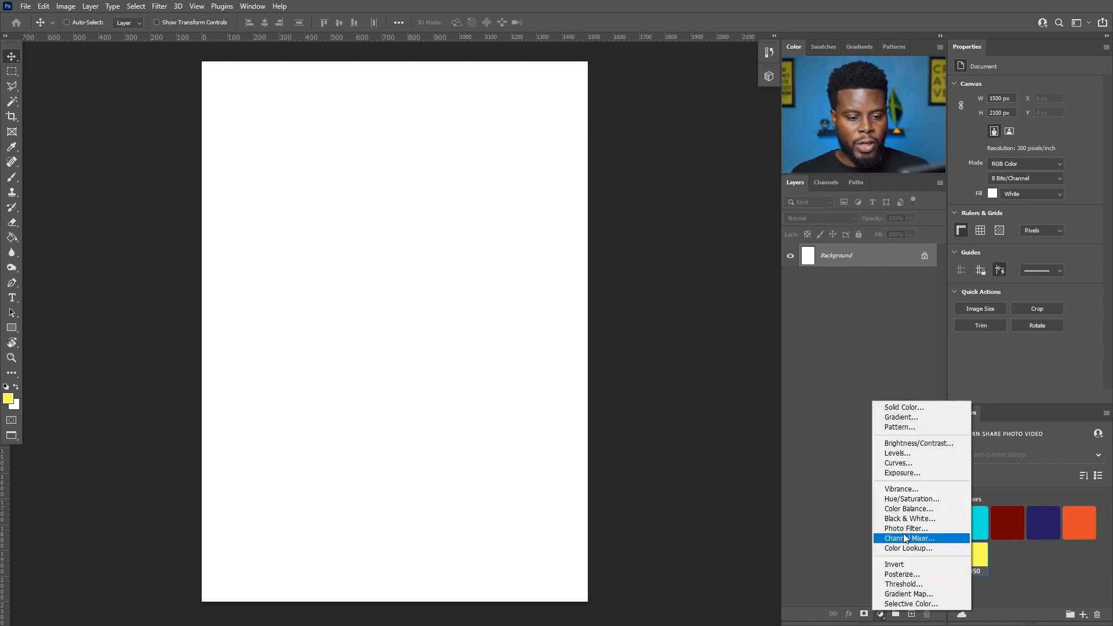
pyautogui.click(904, 407)
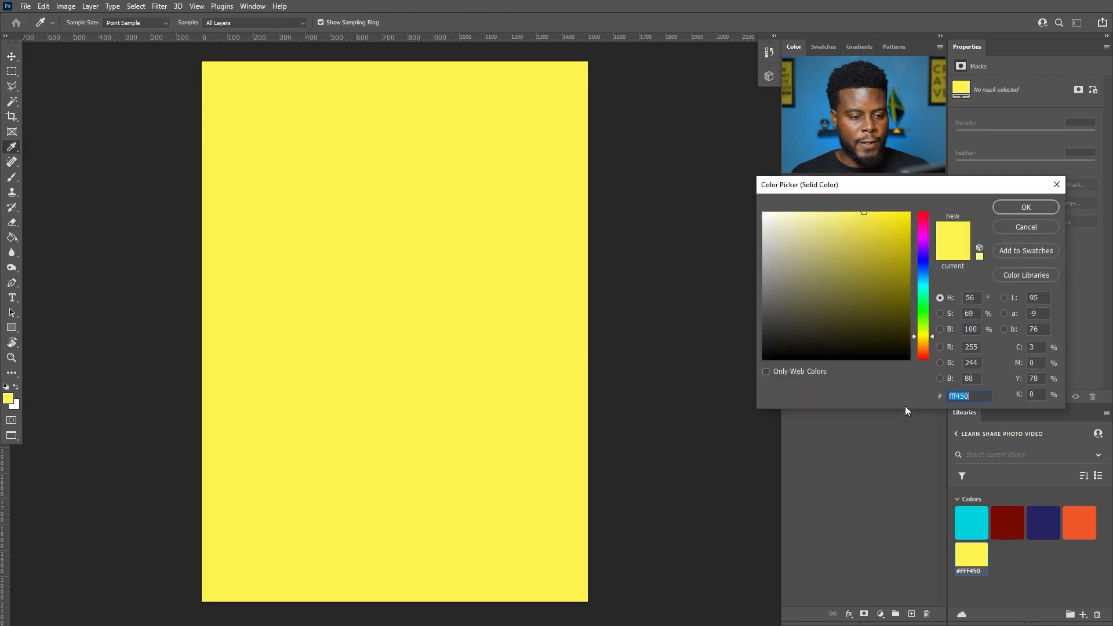
pyautogui.click(1019, 214)
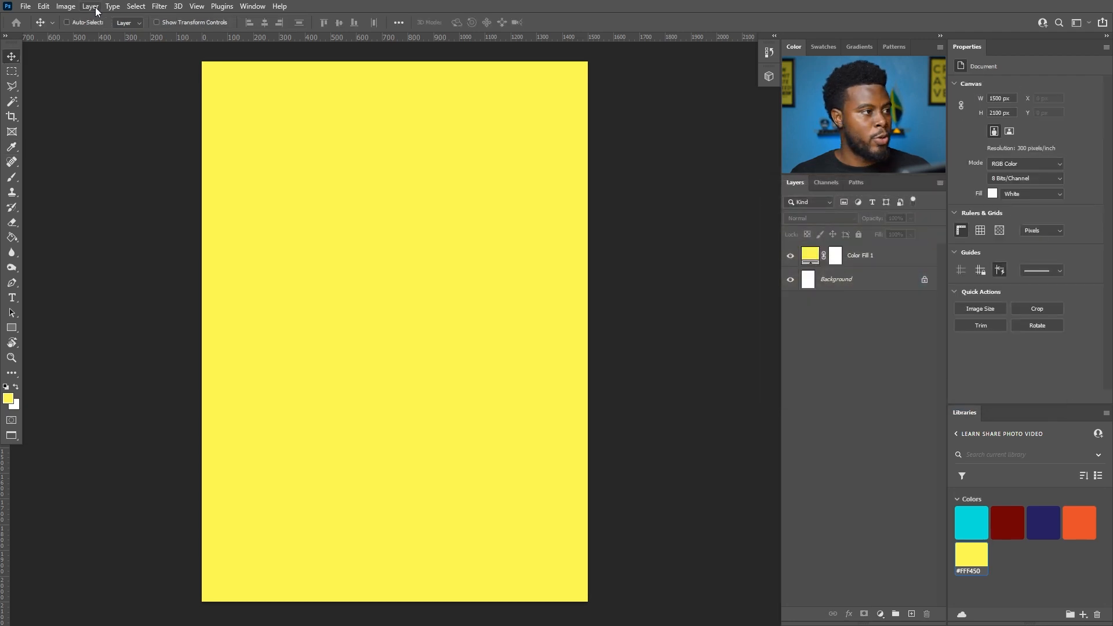
# - Start a second solid colour fill layer from the Layer menu, then cancel it
pyautogui.click(93, 7)
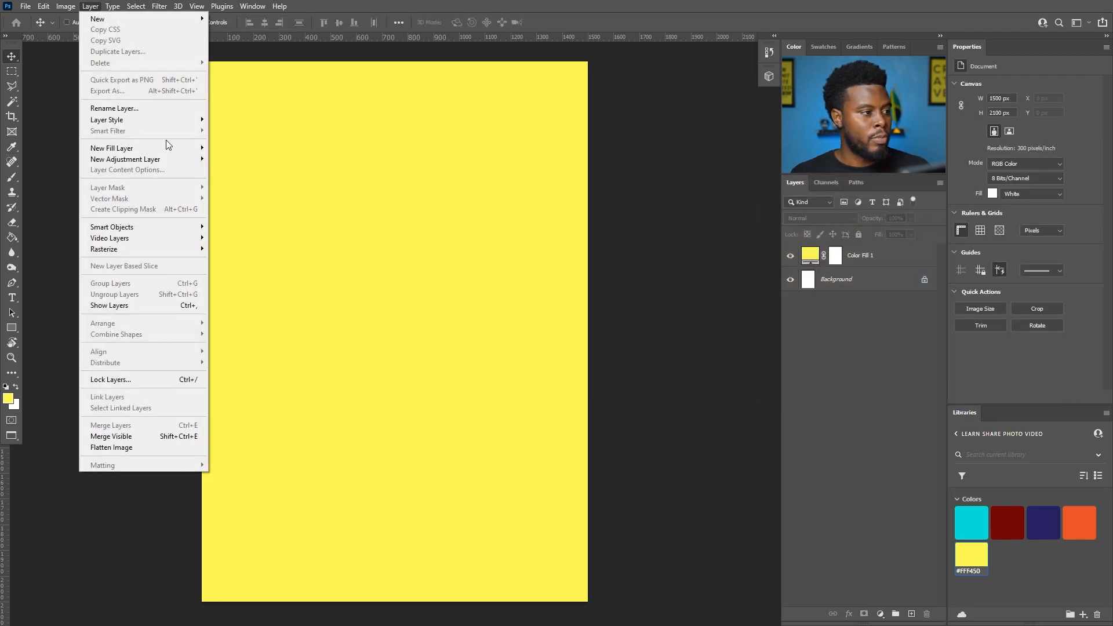
pyautogui.click(218, 148)
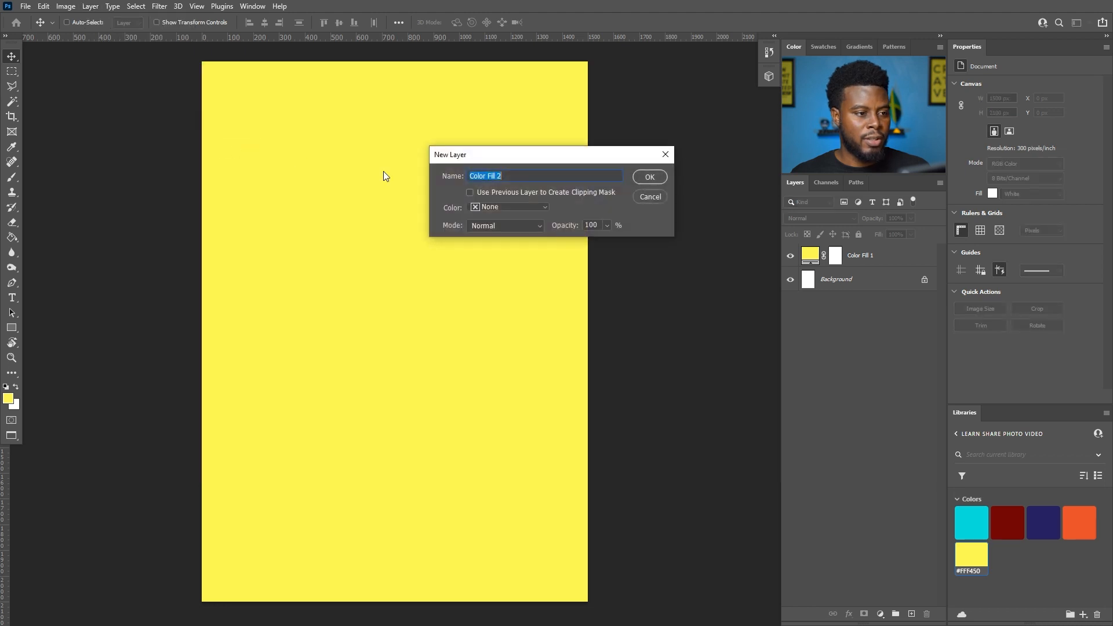
pyautogui.click(650, 197)
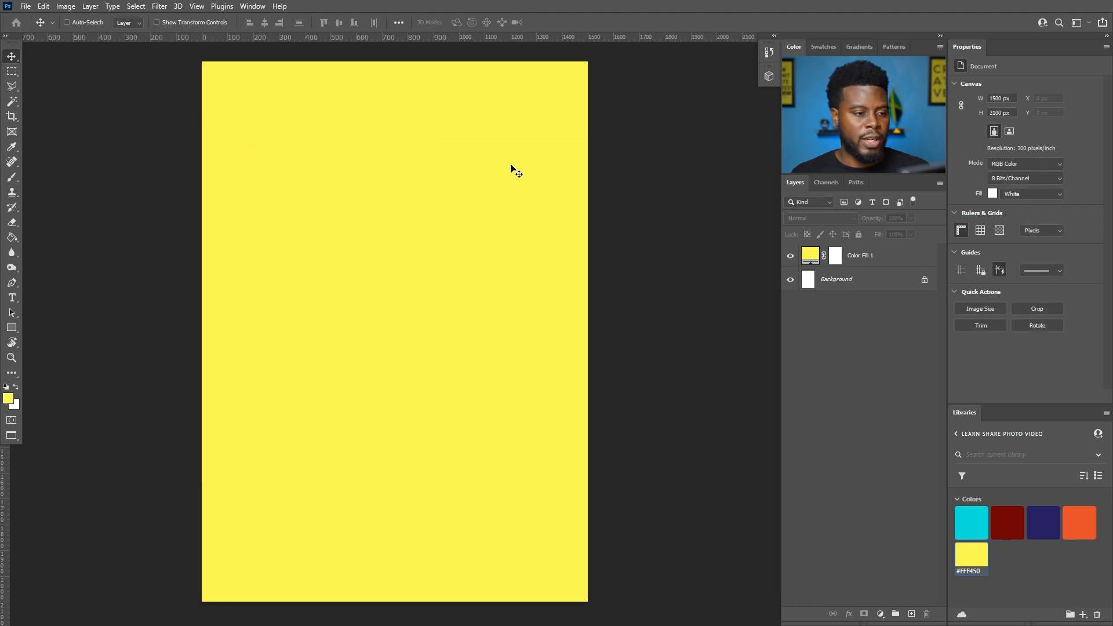
pyautogui.scroll(-1, 402, 199)
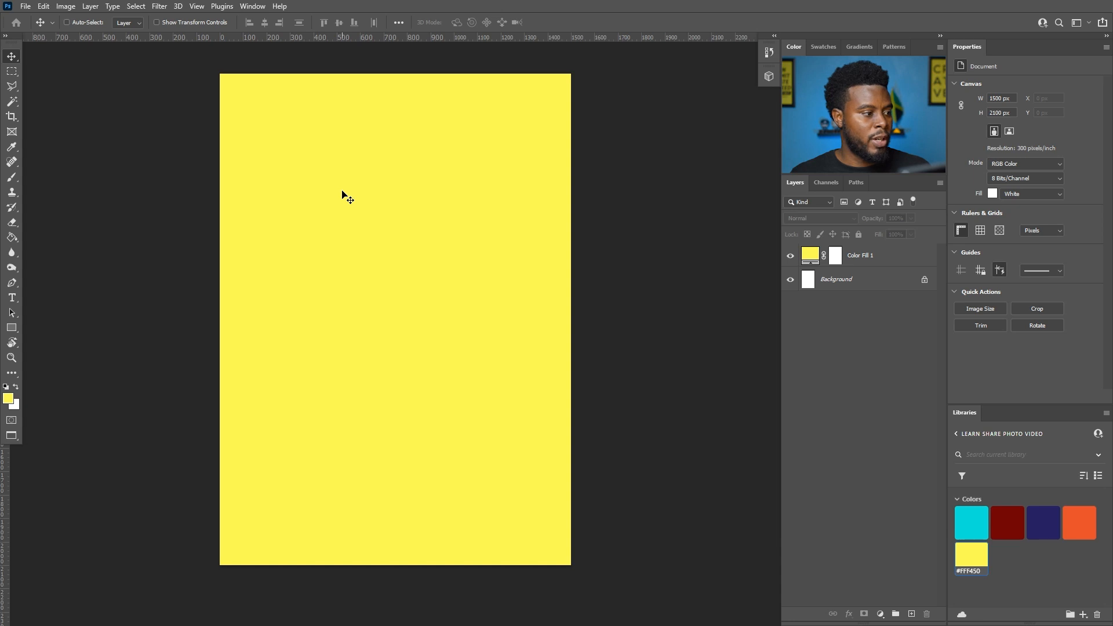
# - Draw a circle with the Ellipse Tool and centre it horizontally near the badge top
pyautogui.press('u')
pyautogui.scroll(2, 325, 232)
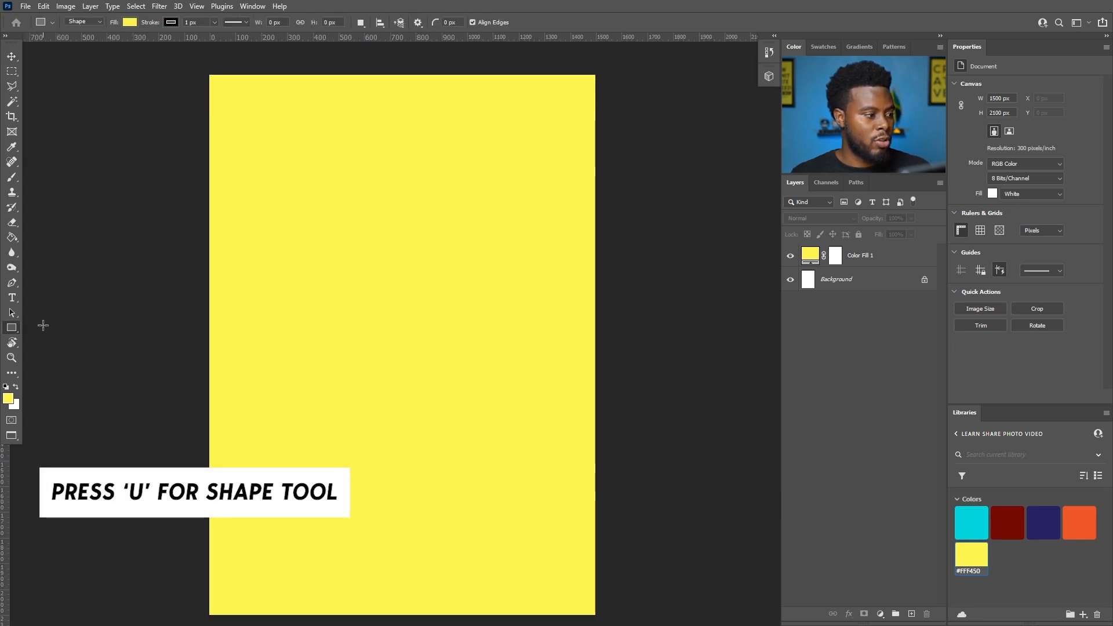
pyautogui.rightClick(12, 328)
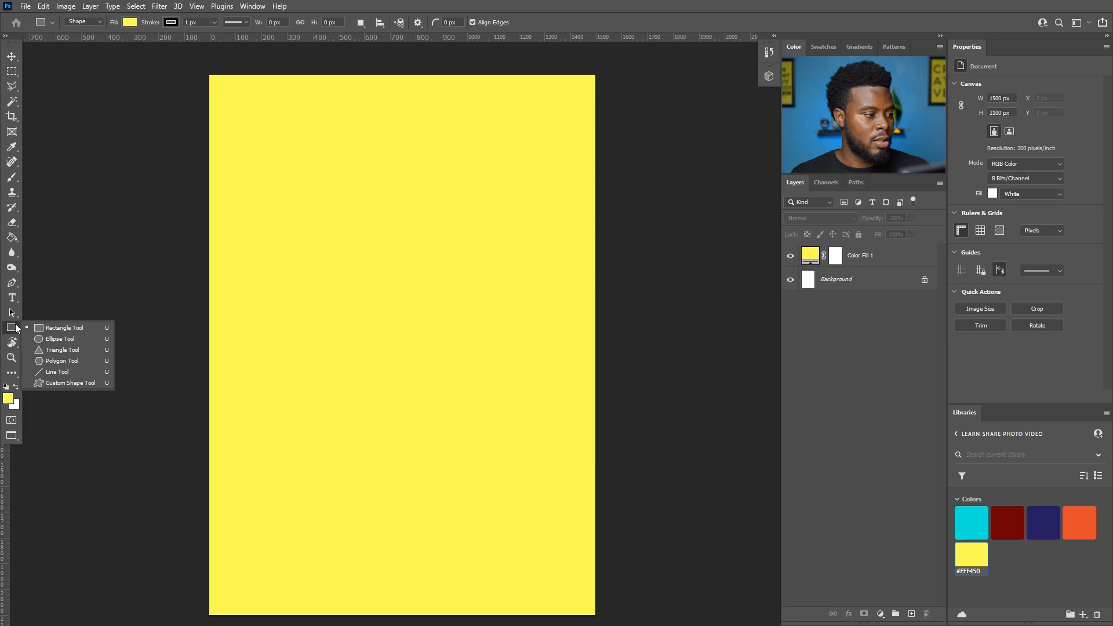
pyautogui.click(60, 339)
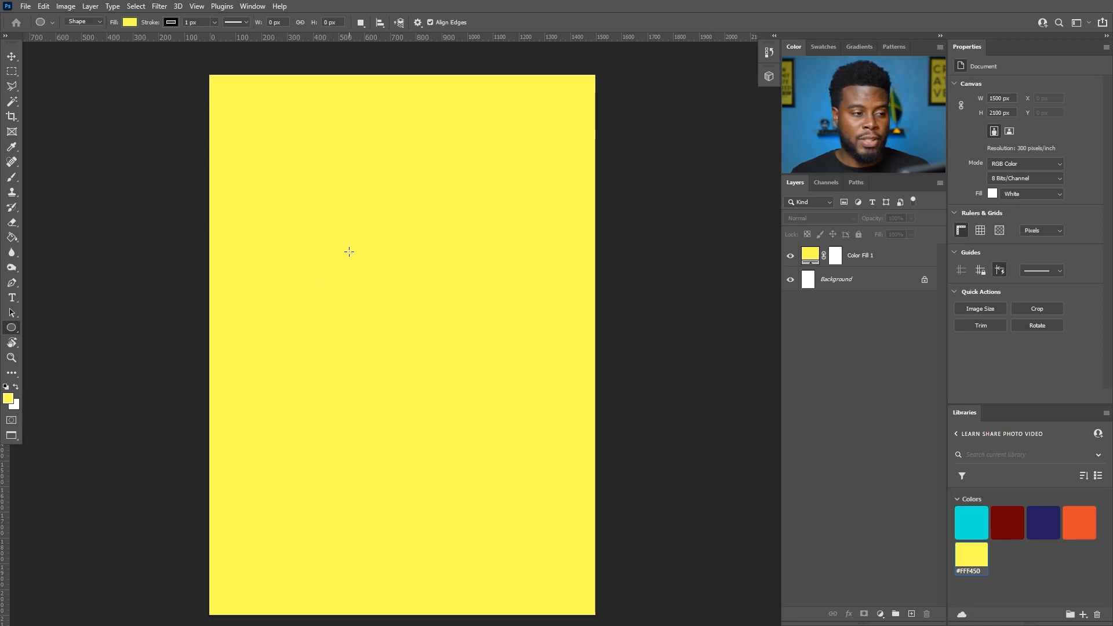
pyautogui.moveTo(296, 128)
pyautogui.mouseDown()
pyautogui.moveTo(415, 241)
pyautogui.moveTo(373, 207)
pyautogui.moveTo(403, 216)
pyautogui.mouseUp()
pyautogui.press('b')
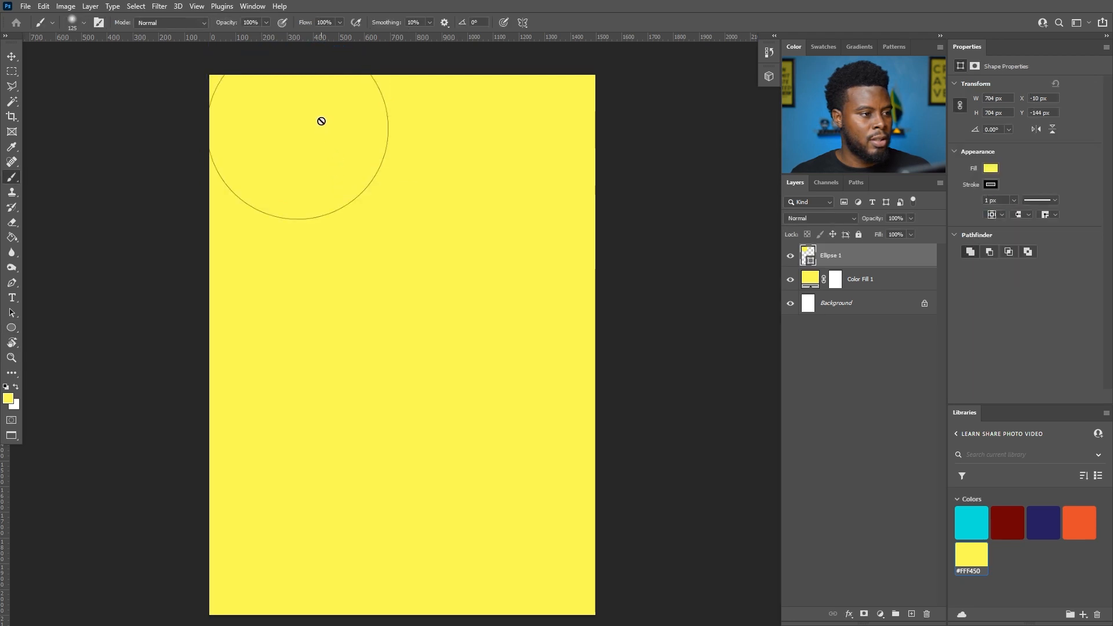
pyautogui.press('v')
pyautogui.moveTo(321, 121); pyautogui.dragTo(429, 217)
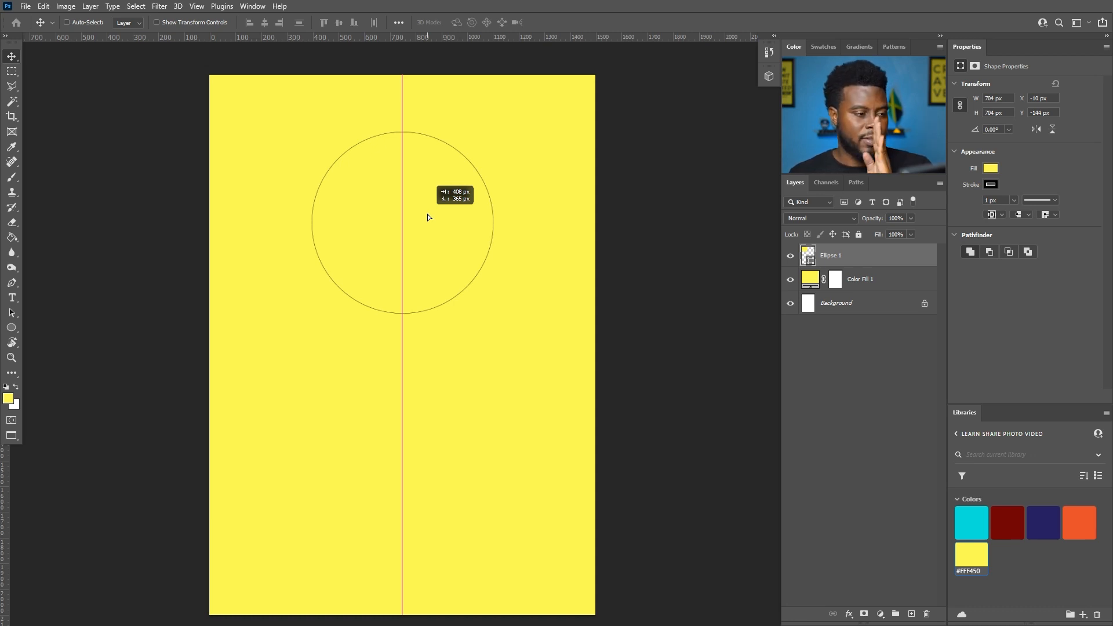
pyautogui.moveTo(428, 217); pyautogui.dragTo(427, 217)
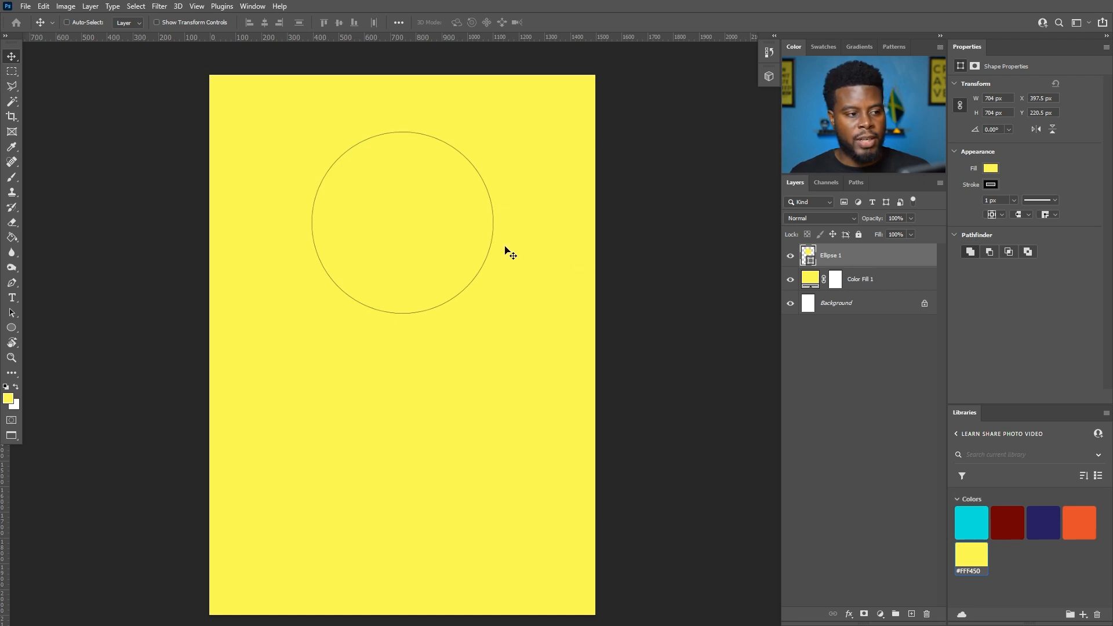
pyautogui.scroll(5, 402, 185)
pyautogui.scroll(-1, 445, 254)
pyautogui.scroll(4, 448, 256)
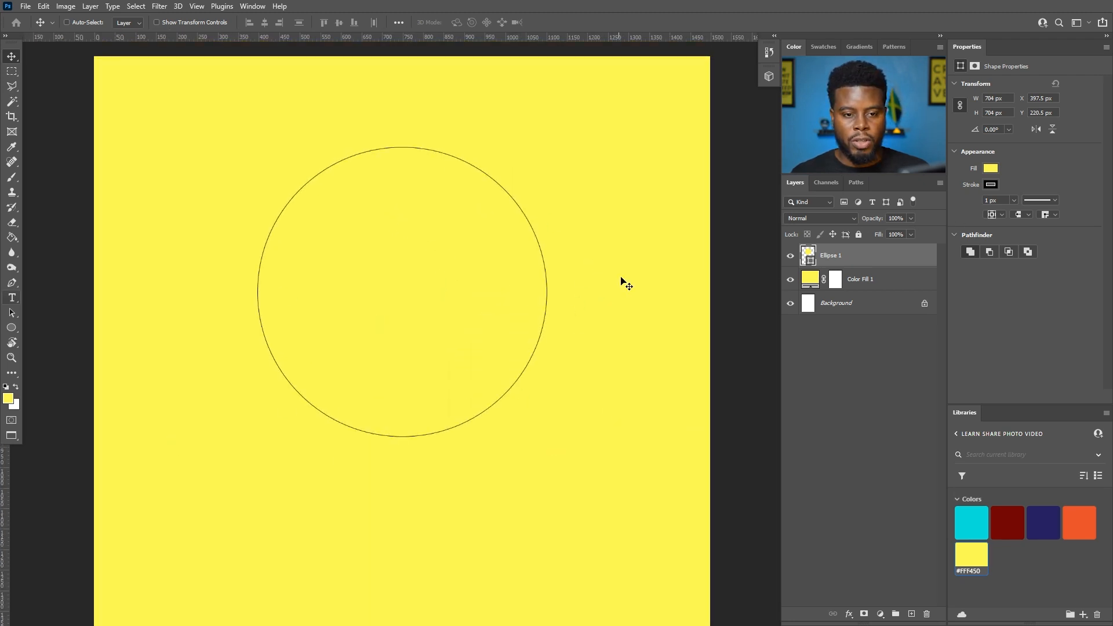
# - Remove the circle's stroke and set its fill to black
pyautogui.click(990, 184)
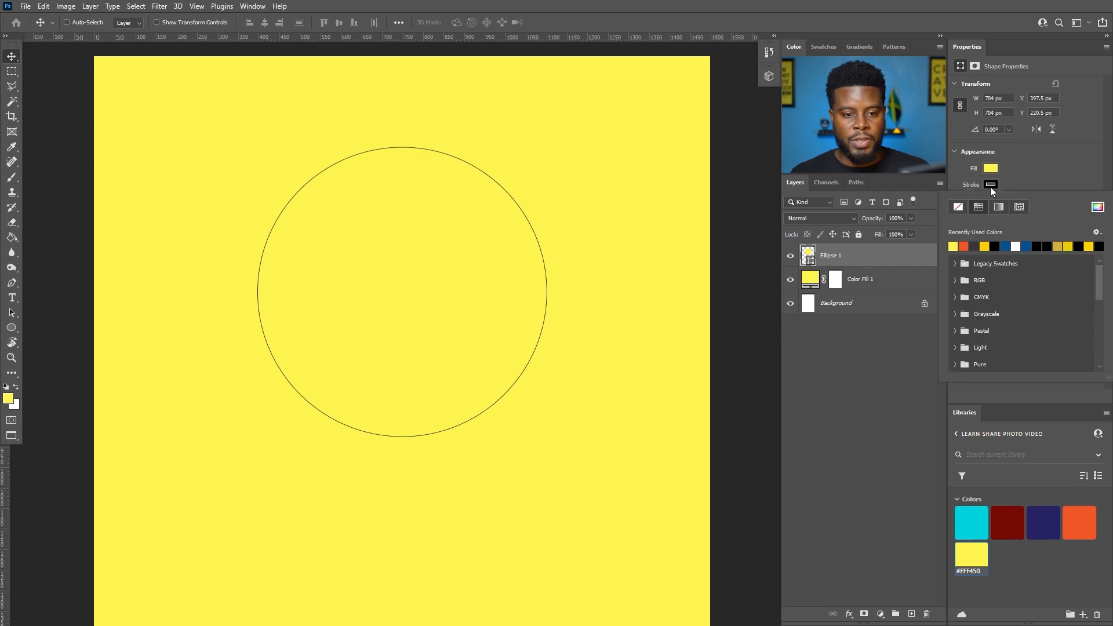
pyautogui.click(958, 207)
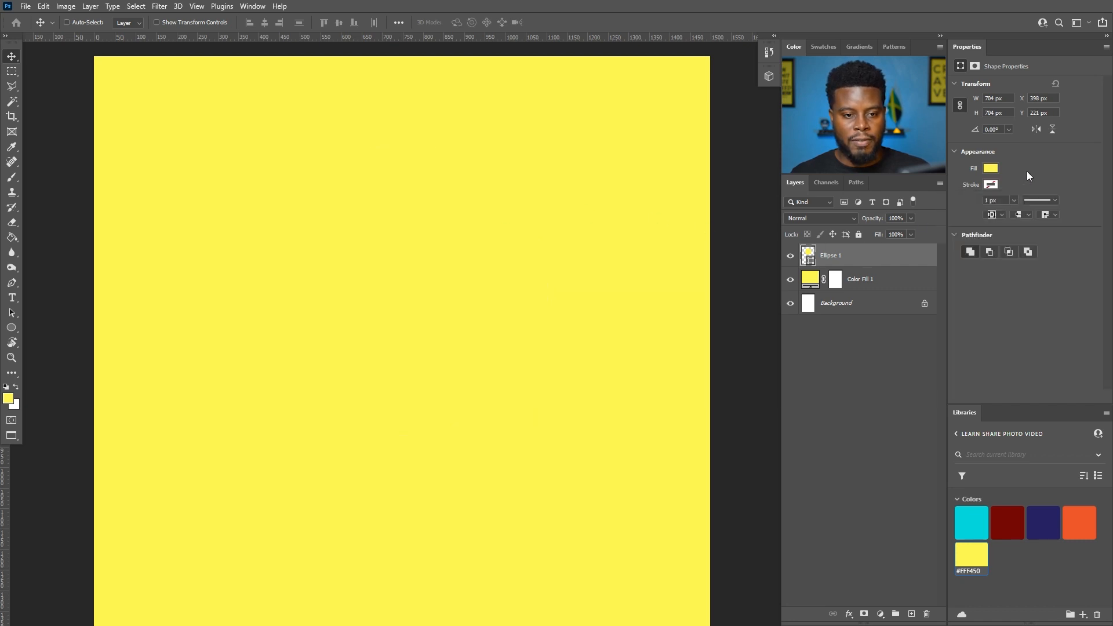
pyautogui.click(990, 169)
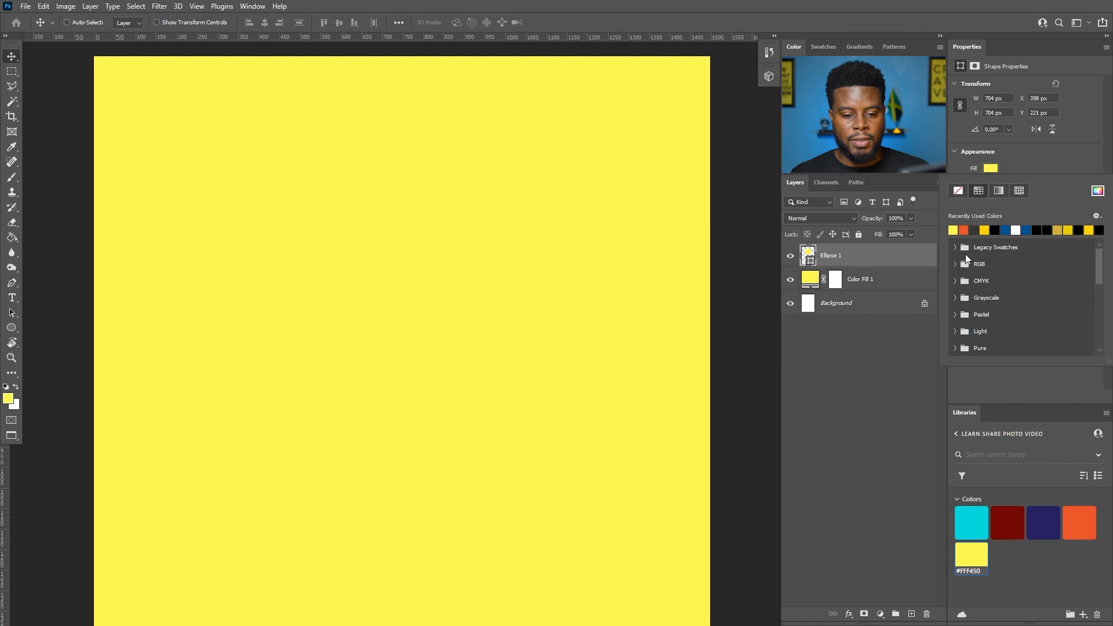
pyautogui.click(964, 231)
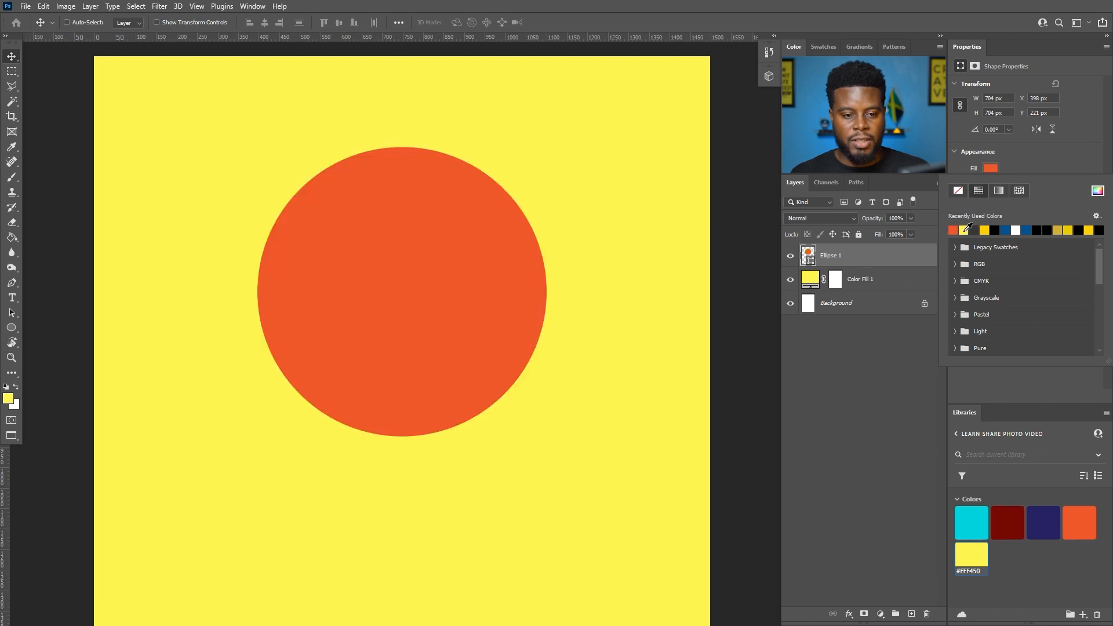
pyautogui.click(1005, 230)
pyautogui.scroll(-1, 529, 238)
pyautogui.scroll(-1, 529, 238)
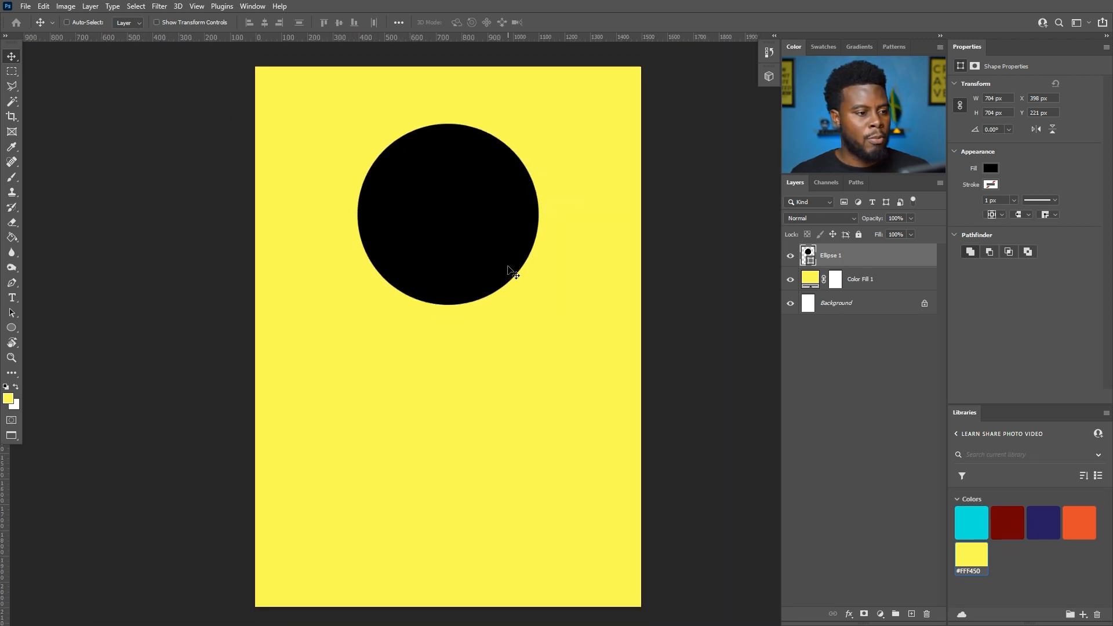
pyautogui.scroll(1, 509, 268)
pyautogui.scroll(3, 581, 256)
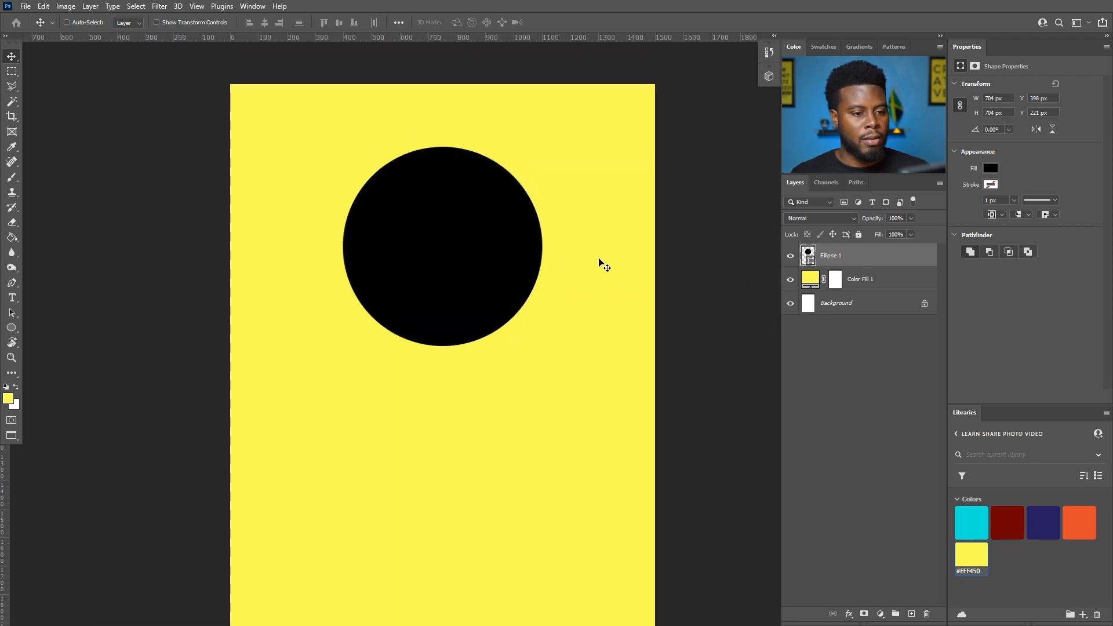
pyautogui.scroll(1, 520, 186)
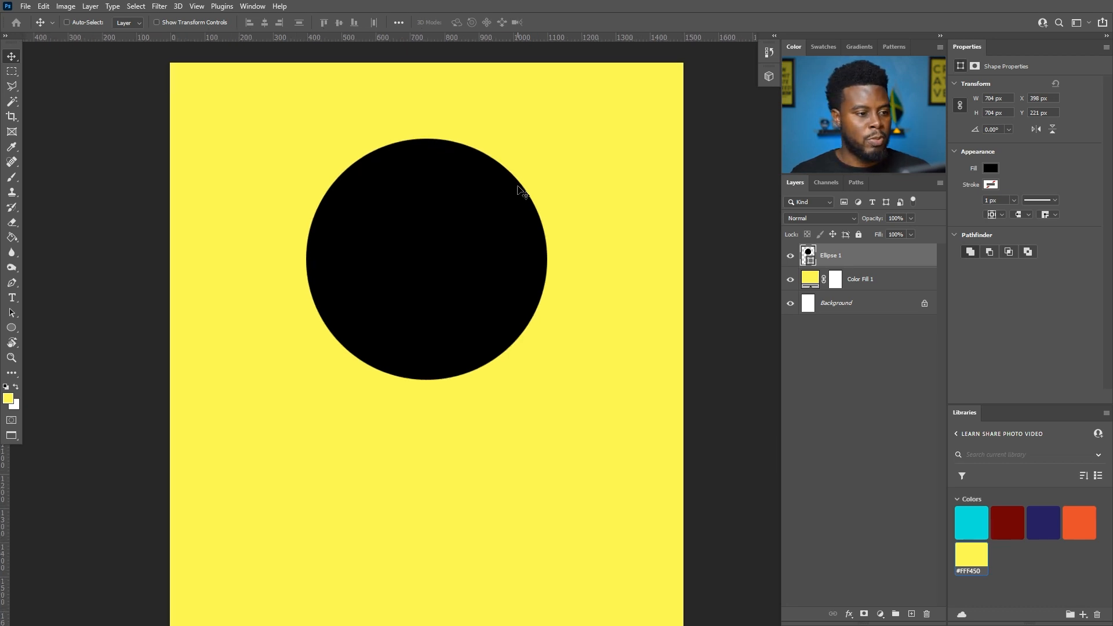
pyautogui.scroll(3, 529, 241)
# - Duplicate the black circle layer and enlarge the copy to 110%
pyautogui.hotkey('ctrl', 'j')
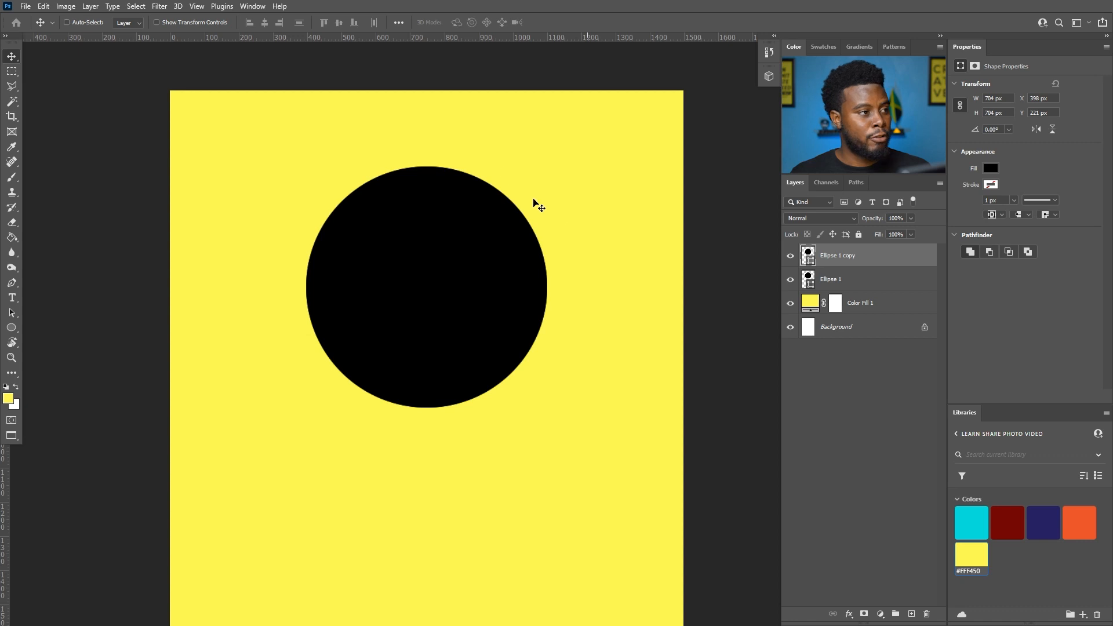
pyautogui.hotkey('ctrl', 't')
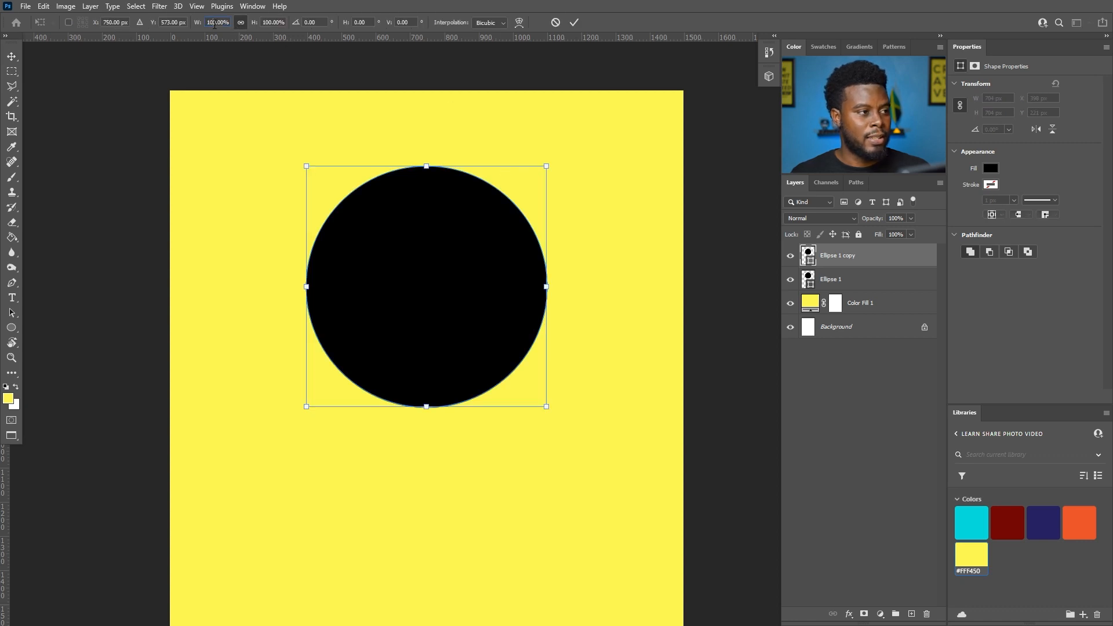
pyautogui.write('110')
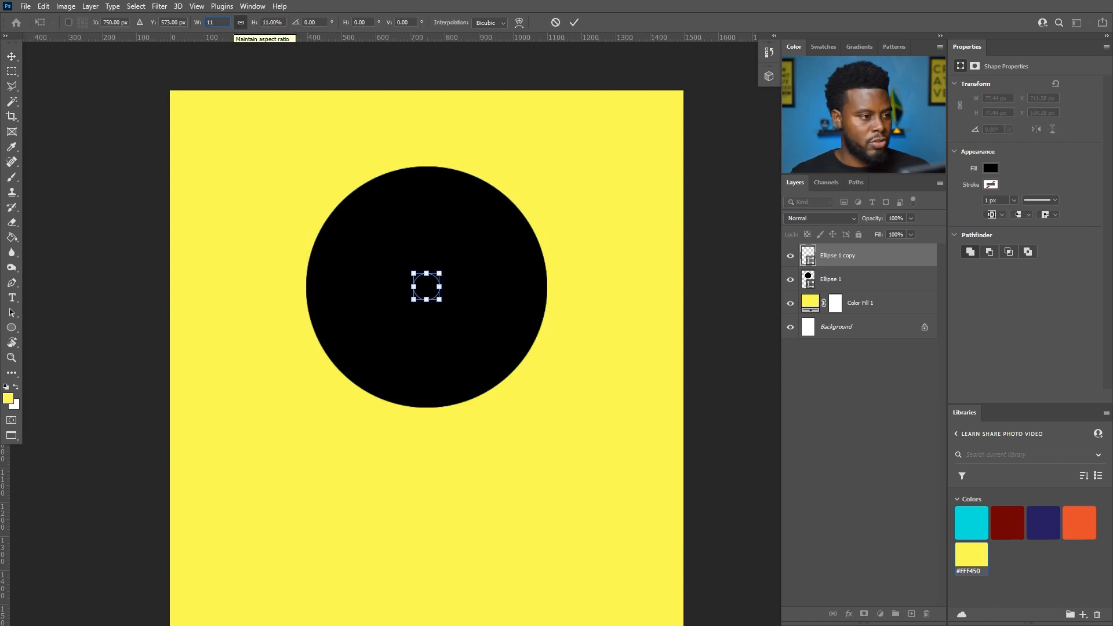
pyautogui.press('Return')
pyautogui.press('Return')
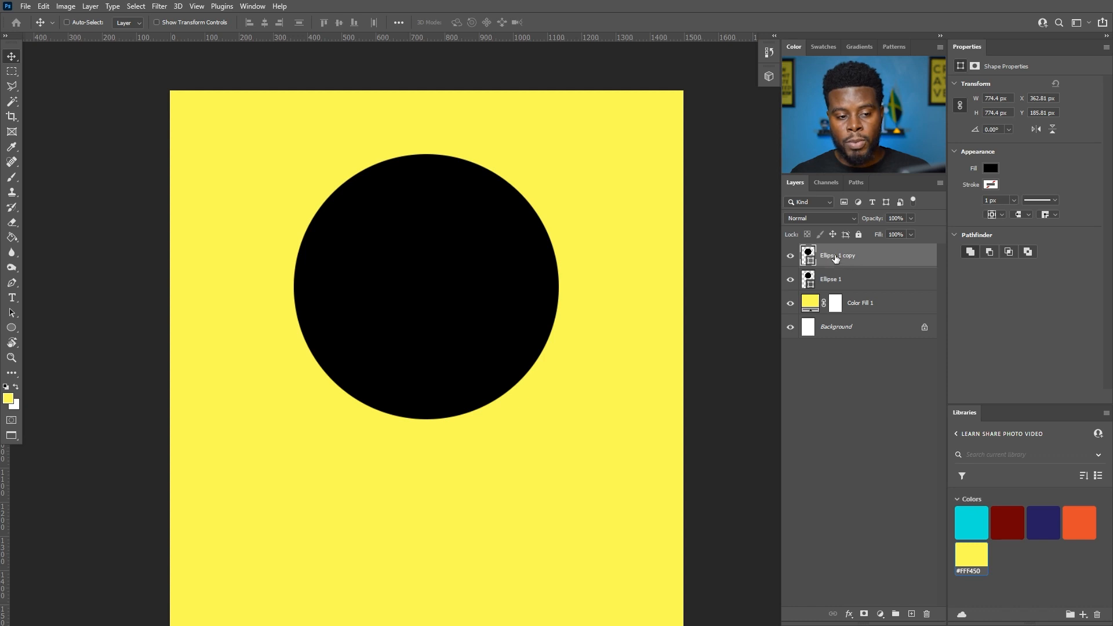
# - Name the enlarged copy 'Border' and rename Ellipse 1 to 'Photo Circle'
pyautogui.write('Border')
pyautogui.press('Return')
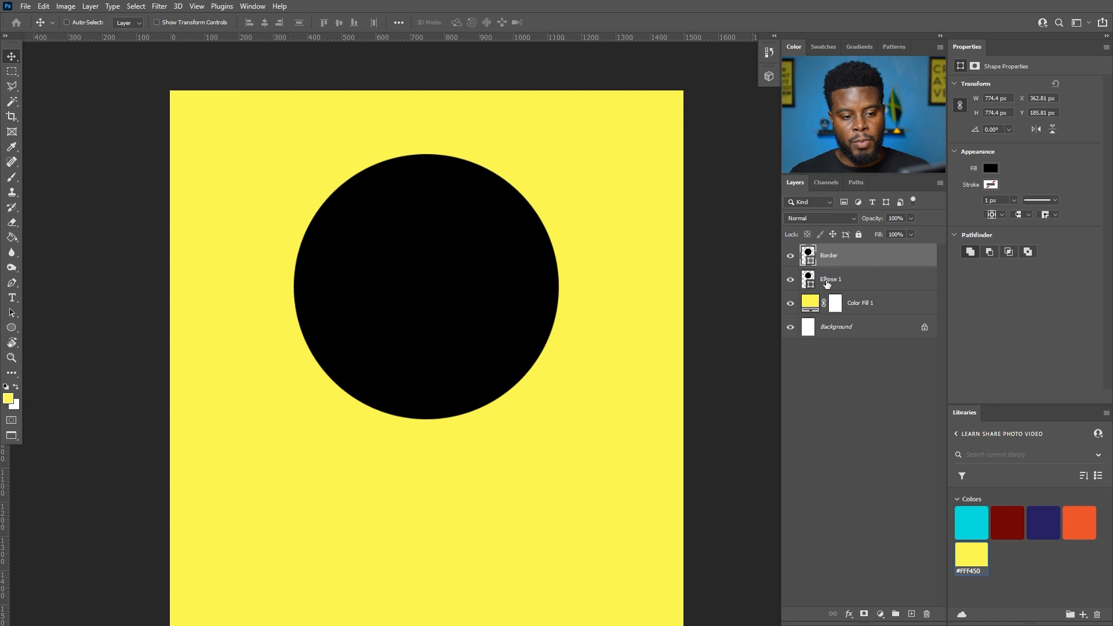
pyautogui.doubleClick(829, 280)
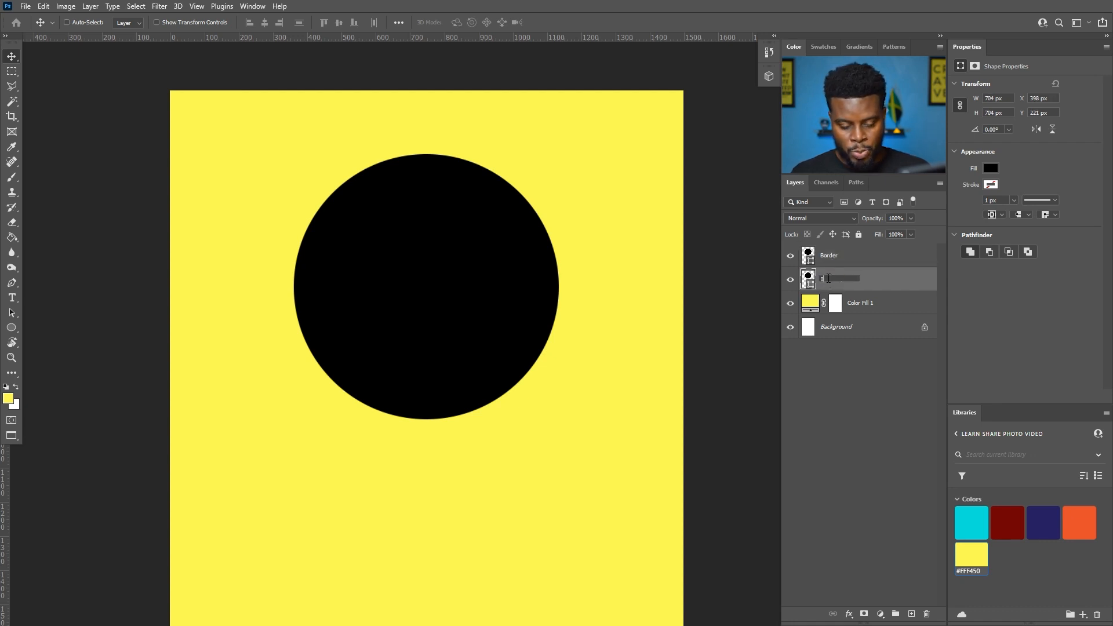
pyautogui.write('Photo Circle')
pyautogui.press('Return')
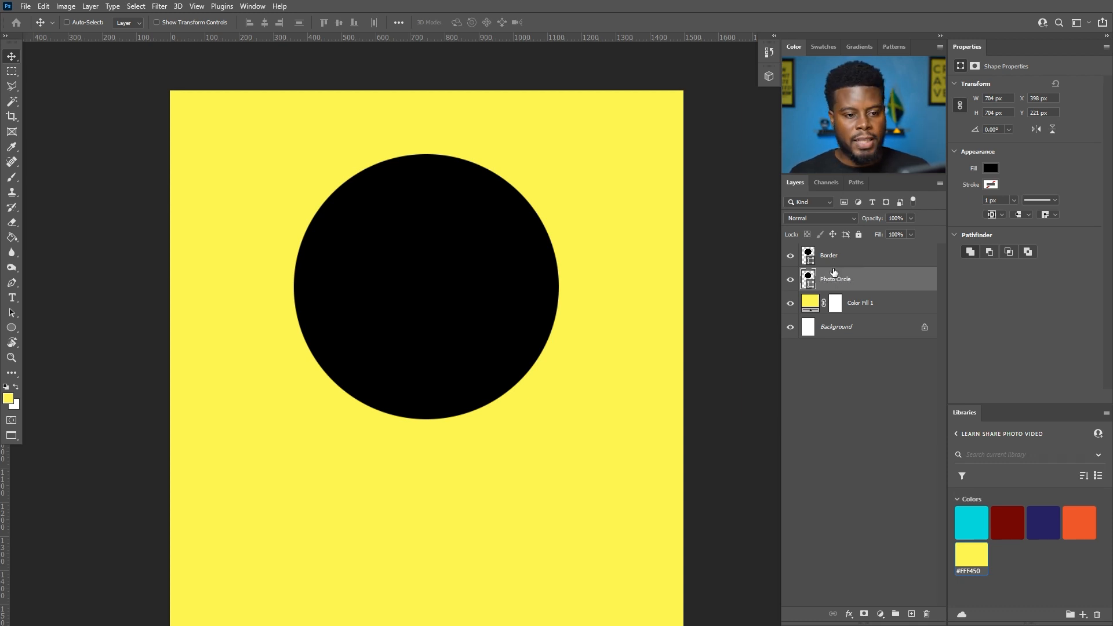
# - Move the Border layer below Photo Circle and fill it with the dark blue swatch
pyautogui.click(851, 261)
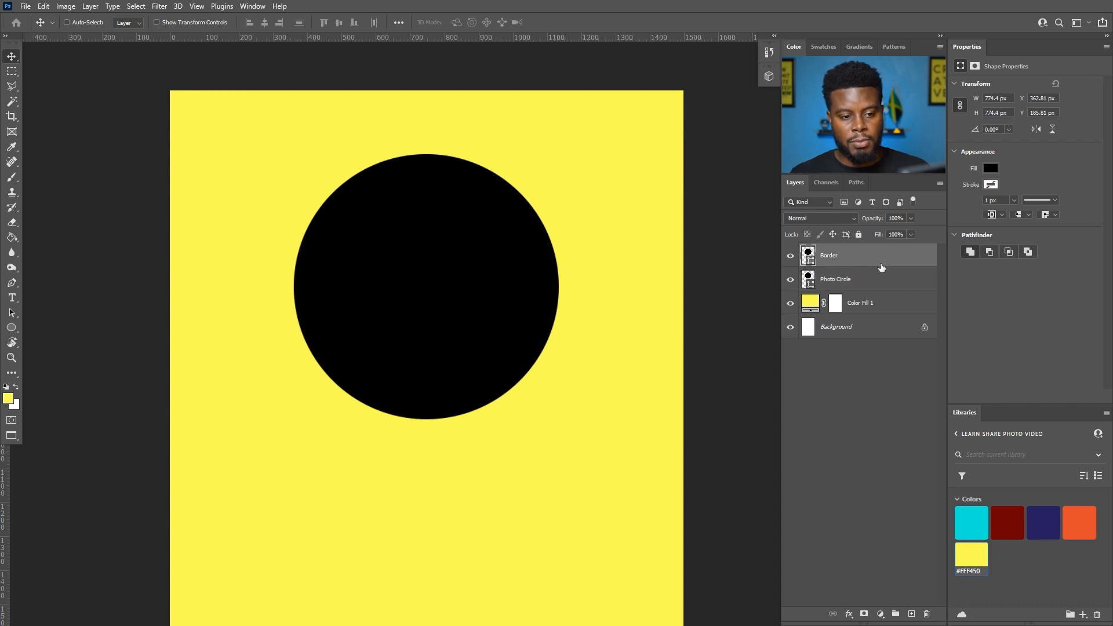
pyautogui.moveTo(883, 266); pyautogui.dragTo(875, 291)
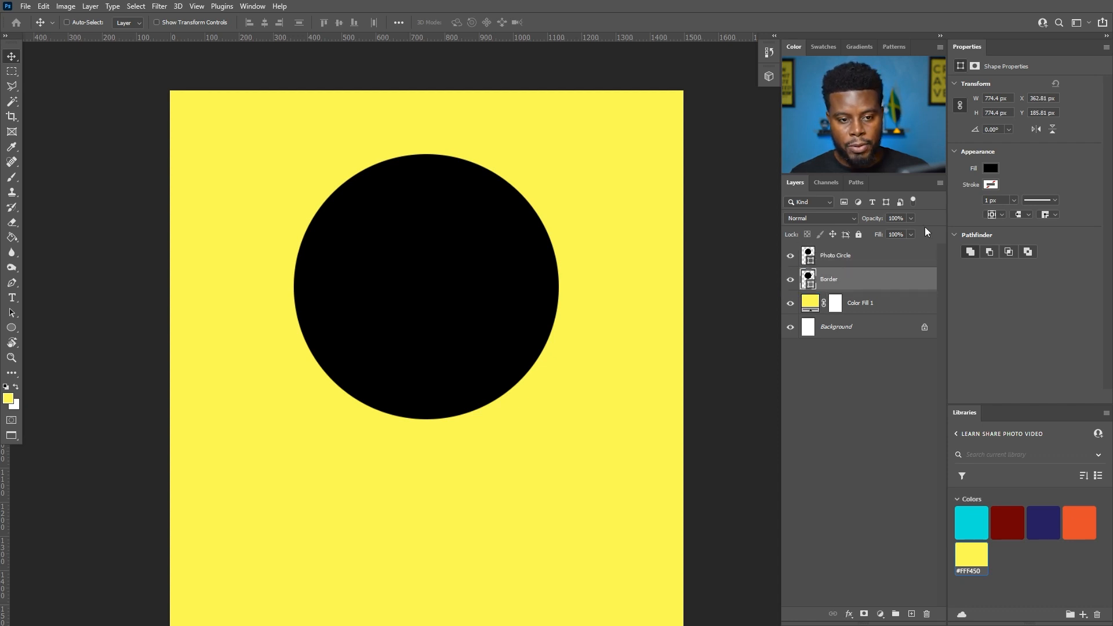
pyautogui.click(990, 185)
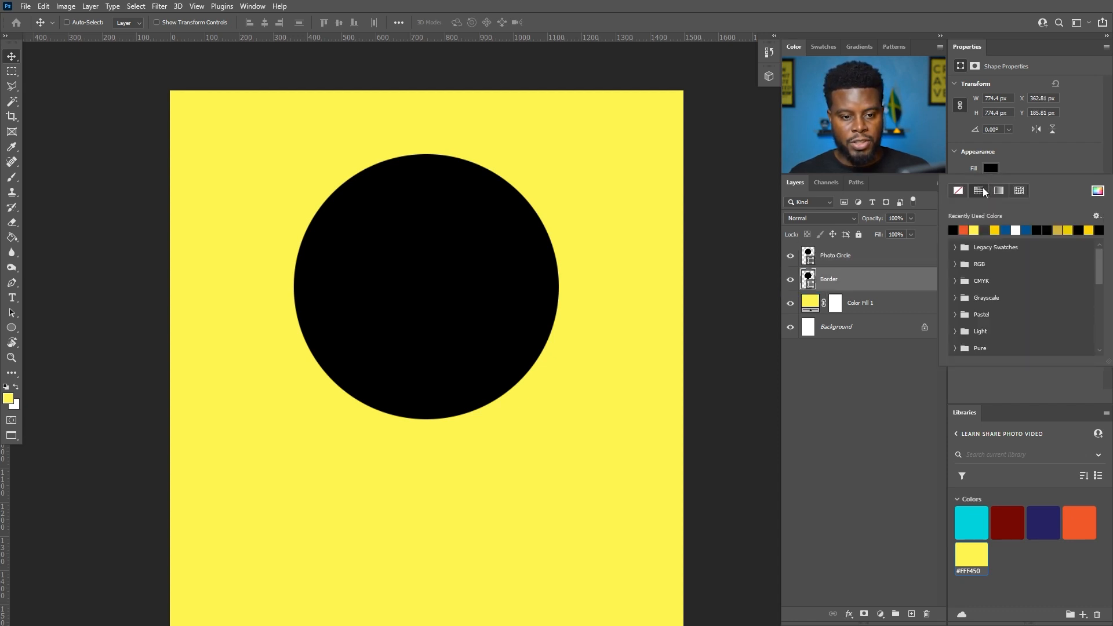
pyautogui.click(1007, 229)
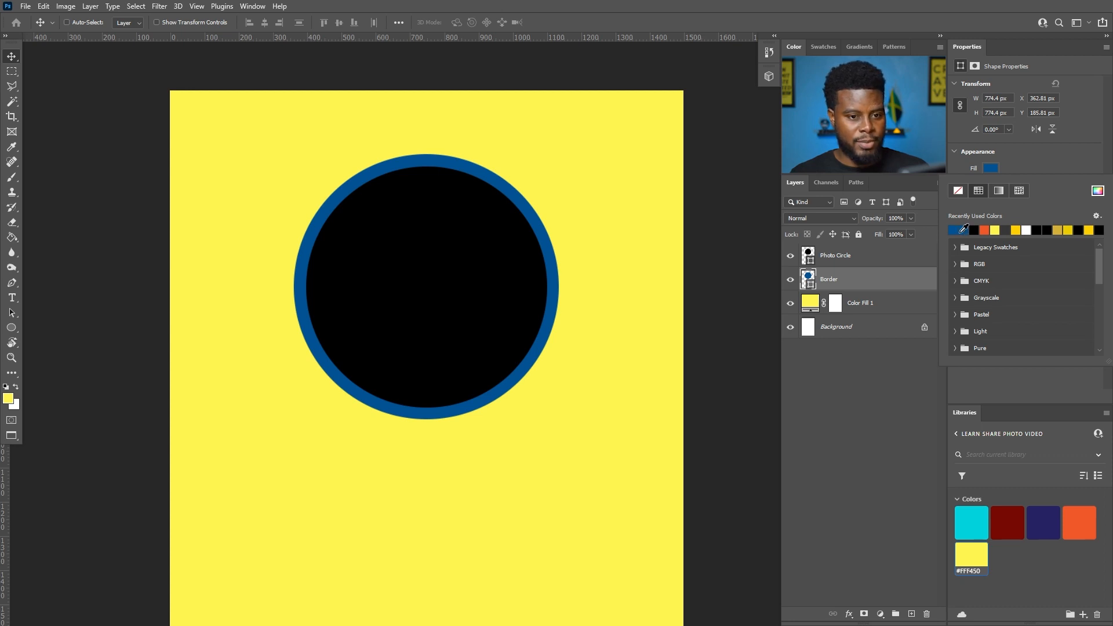
pyautogui.scroll(-2, 512, 226)
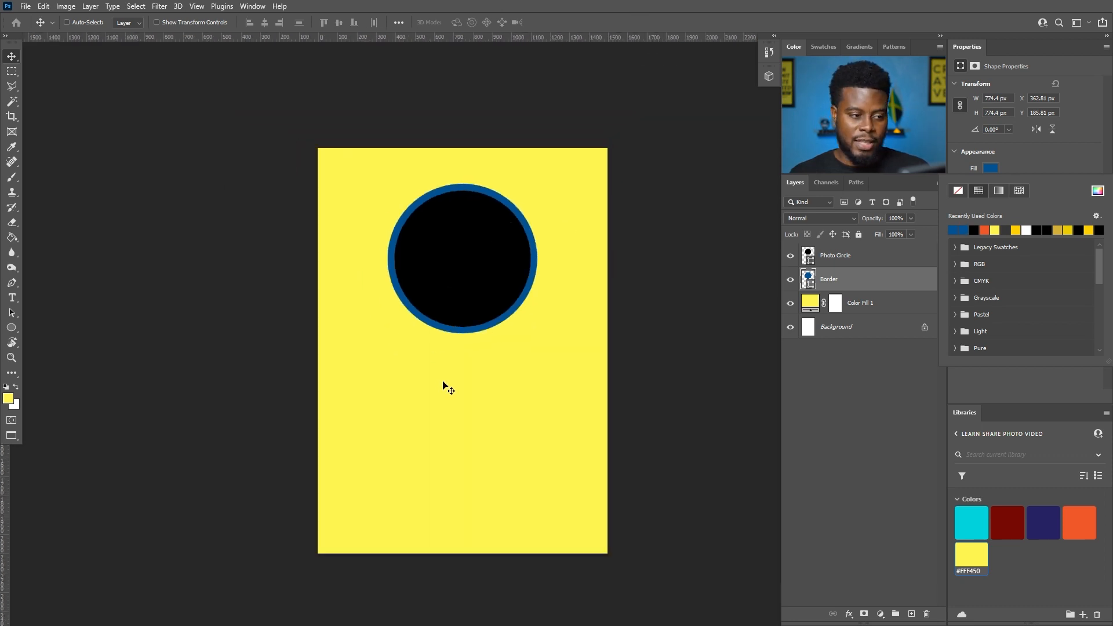
pyautogui.scroll(3, 458, 400)
pyautogui.scroll(-1, 462, 385)
pyautogui.scroll(-1, 461, 385)
pyautogui.scroll(2, 458, 387)
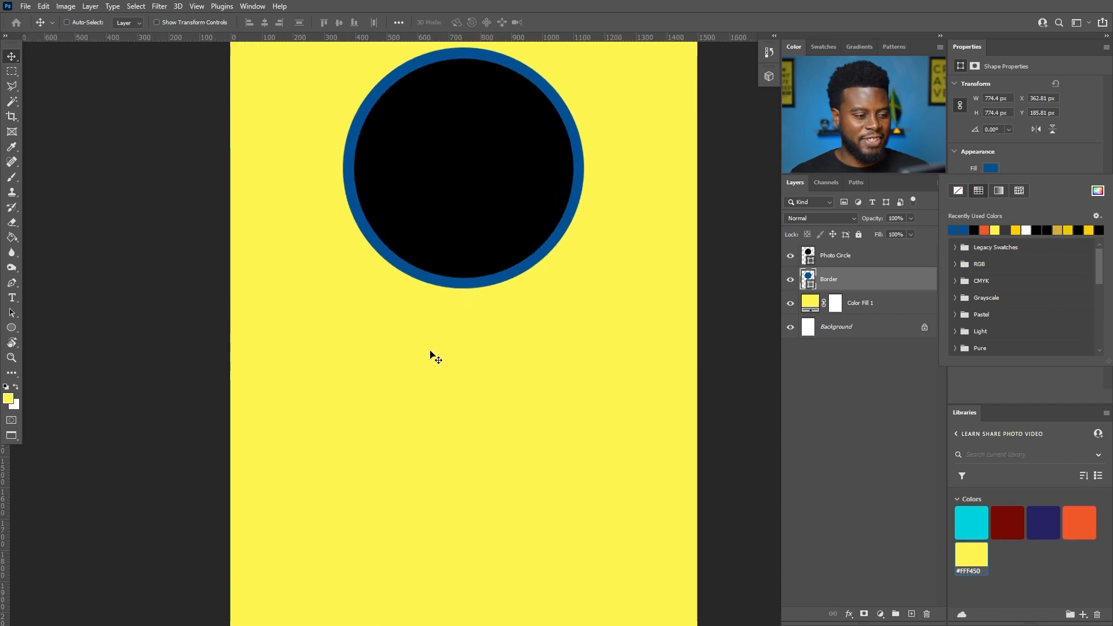
pyautogui.scroll(2, 452, 349)
pyautogui.click(470, 365)
# - Add a text line with the badge holder's name in capitals below the circle
pyautogui.press('t')
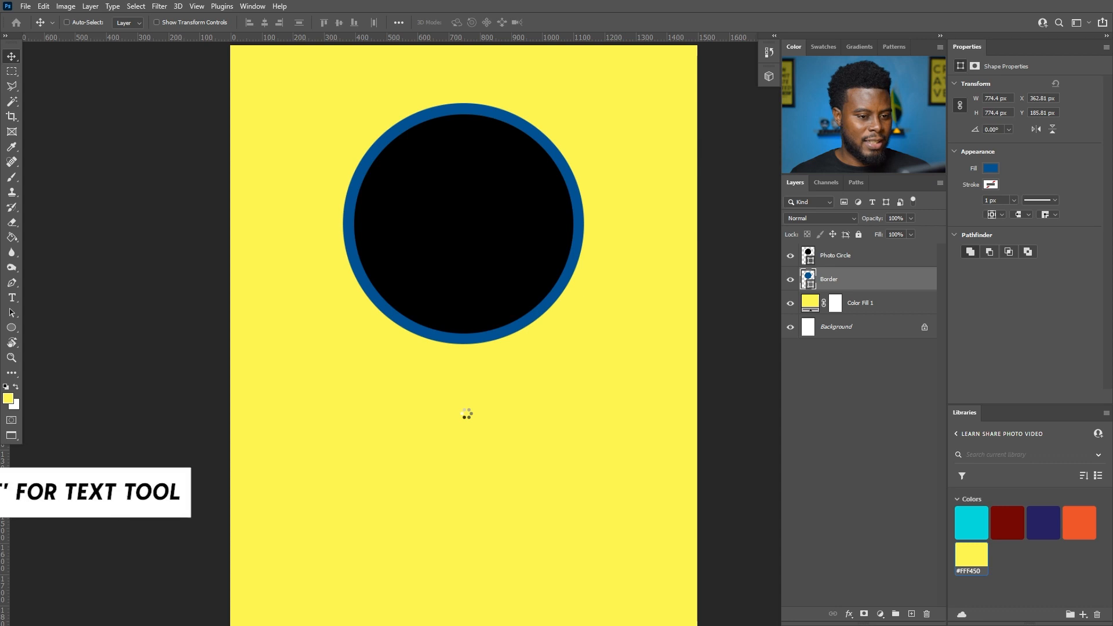
pyautogui.scroll(3, 461, 400)
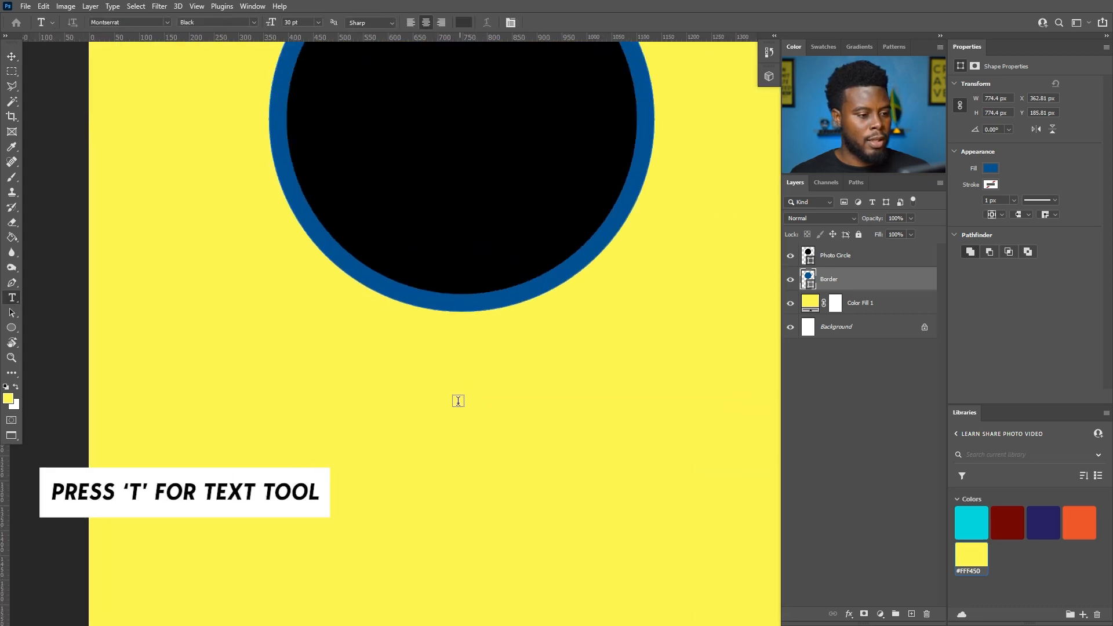
pyautogui.click(455, 411)
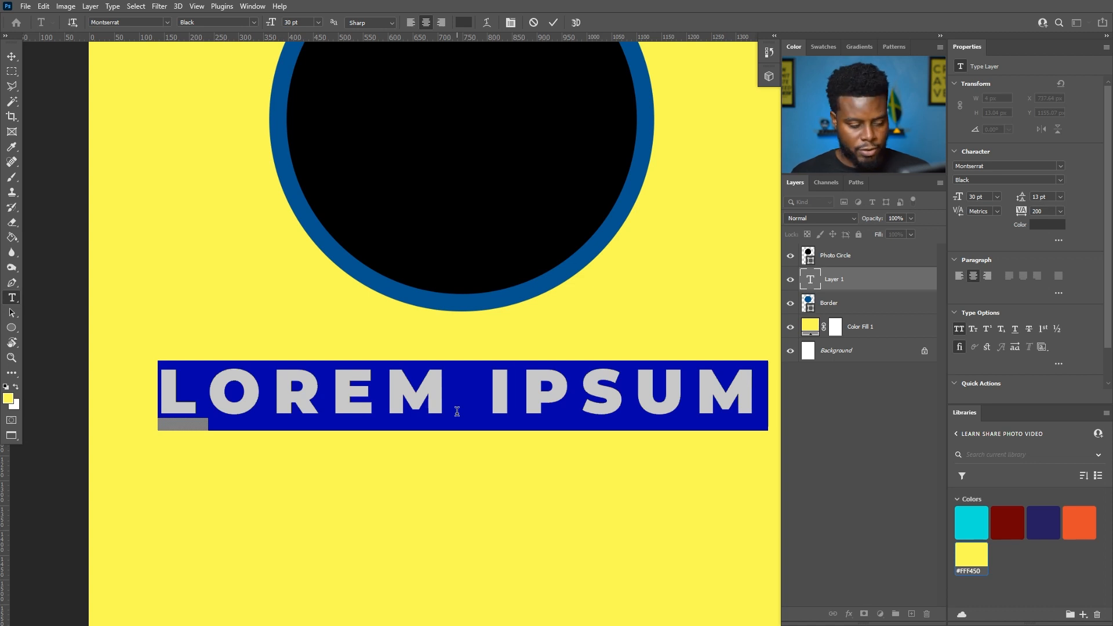
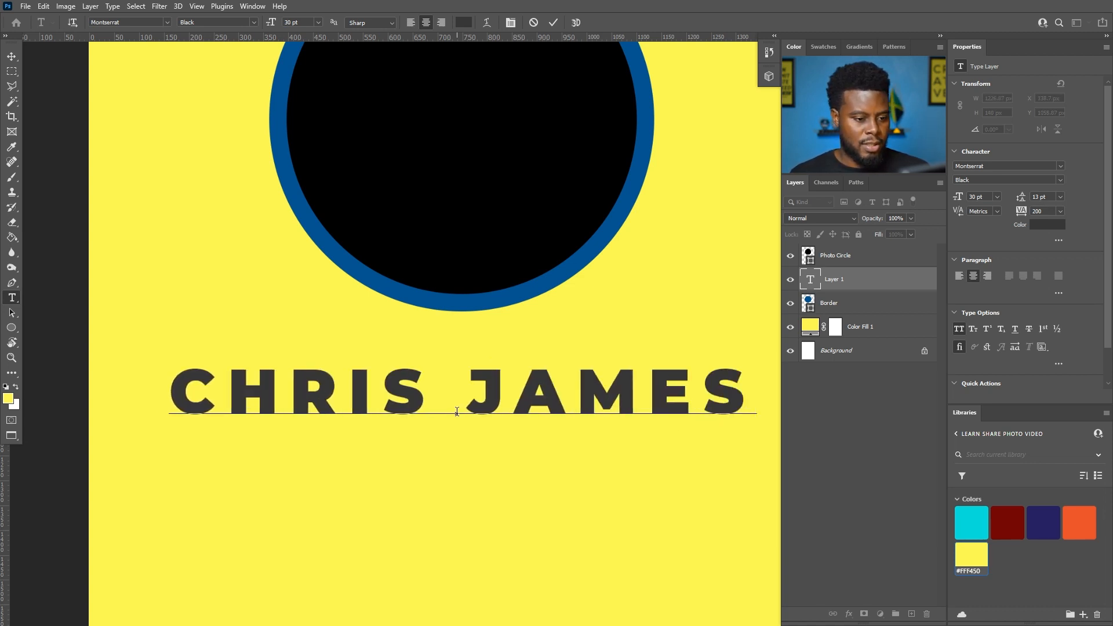
pyautogui.hotkey('ctrl', 'Return')
pyautogui.scroll(-1, 430, 391)
pyautogui.scroll(-3, 430, 390)
pyautogui.press('v')
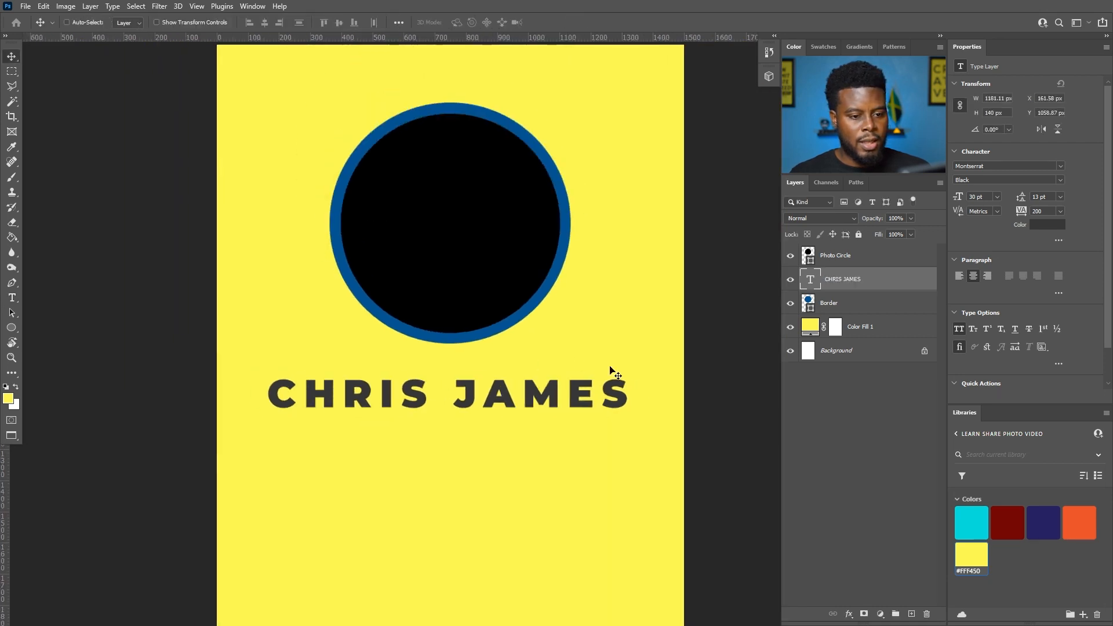
pyautogui.scroll(-1, 593, 304)
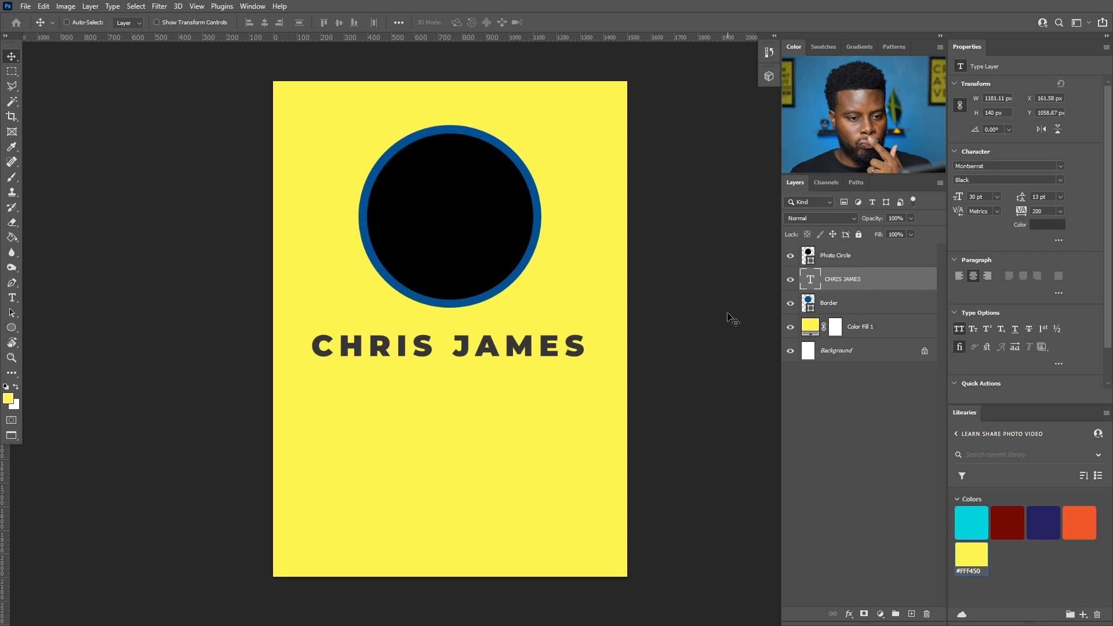
# - Set the name text colour to black #000000
pyautogui.click(1051, 225)
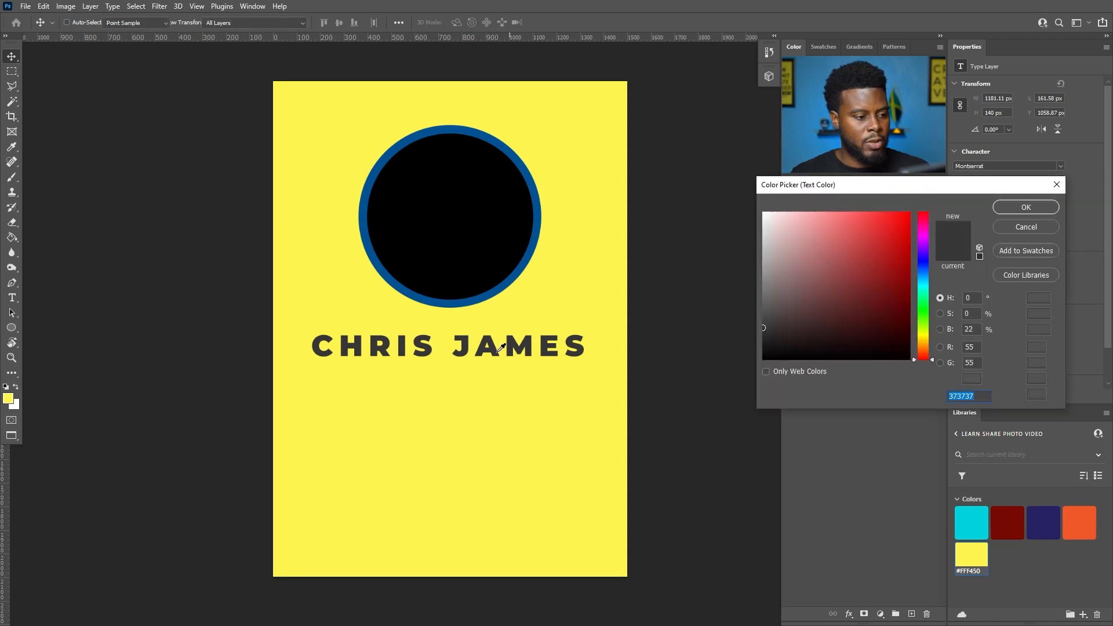
pyautogui.moveTo(784, 320); pyautogui.dragTo(720, 407)
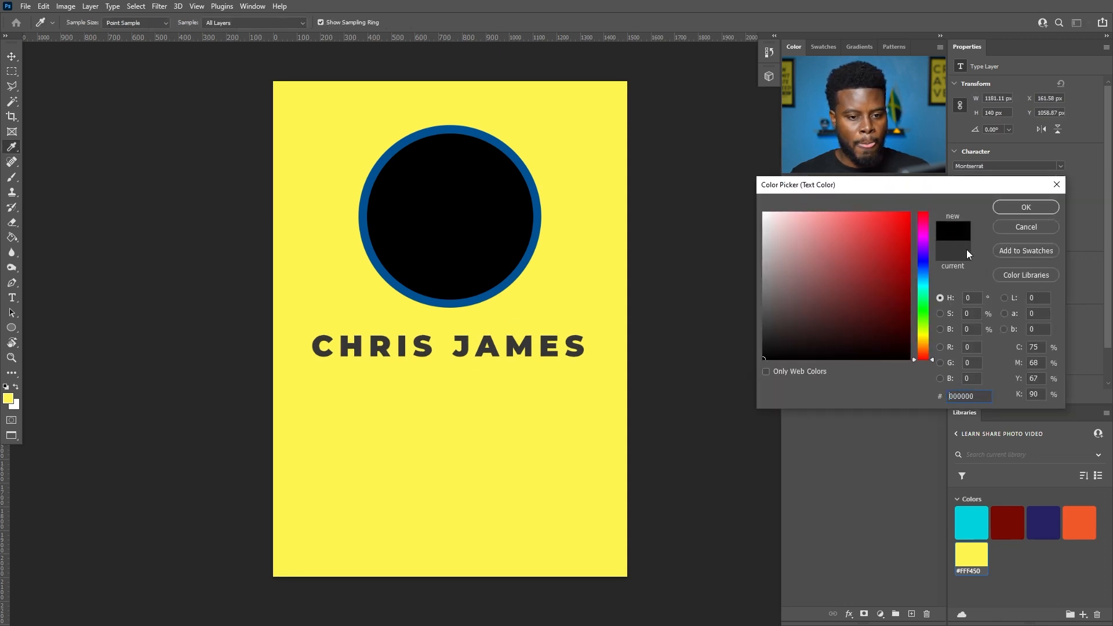
pyautogui.click(1025, 207)
pyautogui.scroll(2, 442, 298)
pyautogui.scroll(-3, 447, 298)
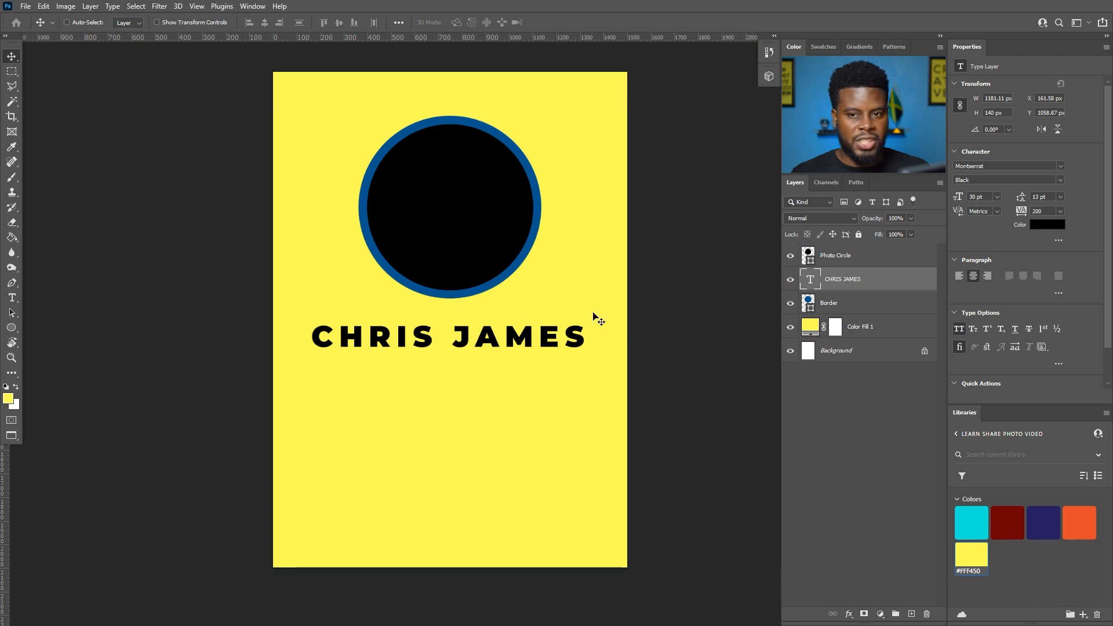
pyautogui.scroll(2, 412, 396)
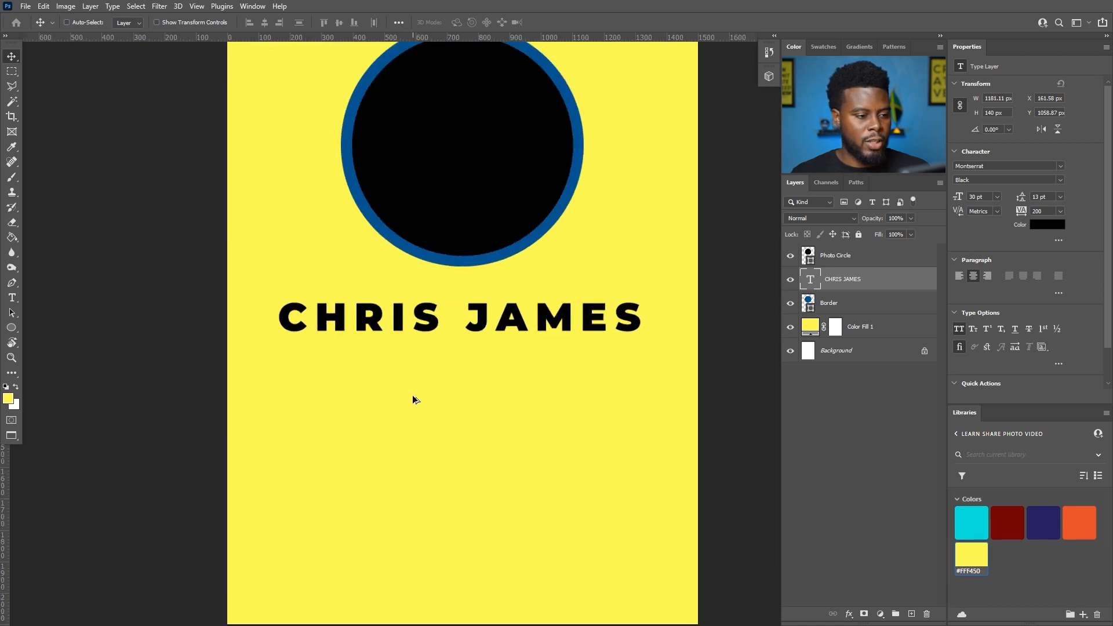
pyautogui.scroll(-2, 523, 331)
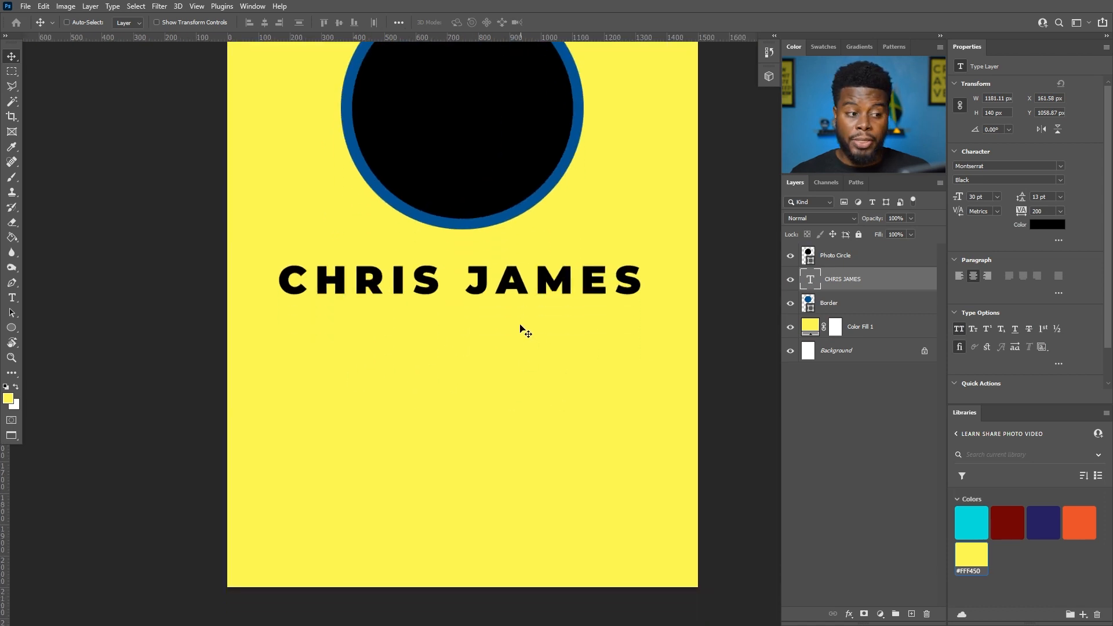
# - Type YOUTUBER as a new text line below the name and commit it
pyautogui.press('t')
pyautogui.click(453, 369)
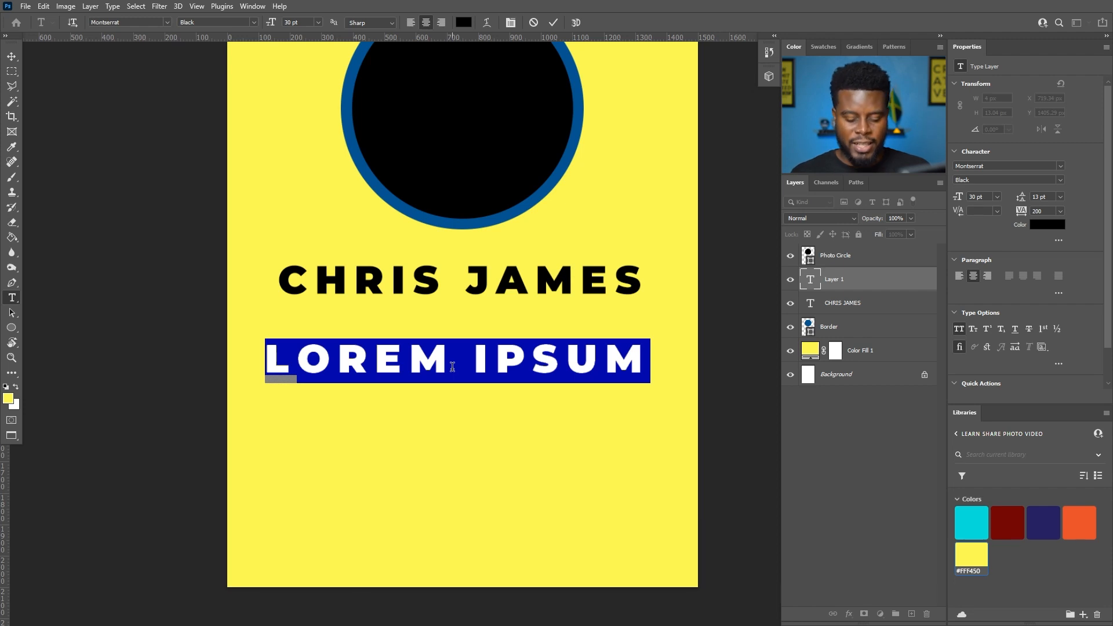
pyautogui.write('YOUTUBER')
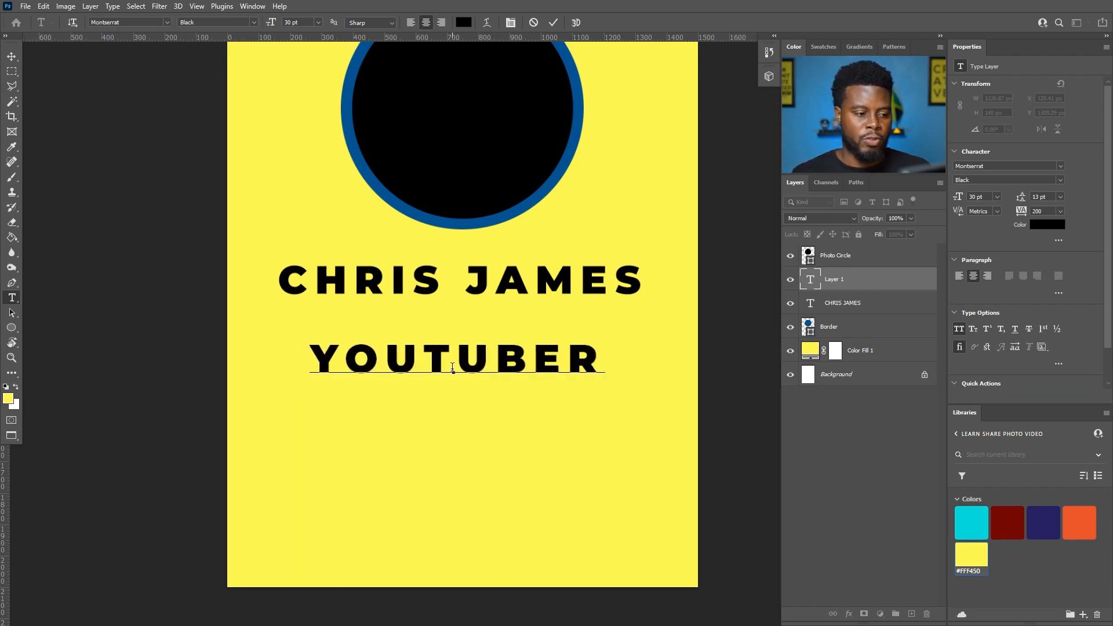
pyautogui.click(835, 287)
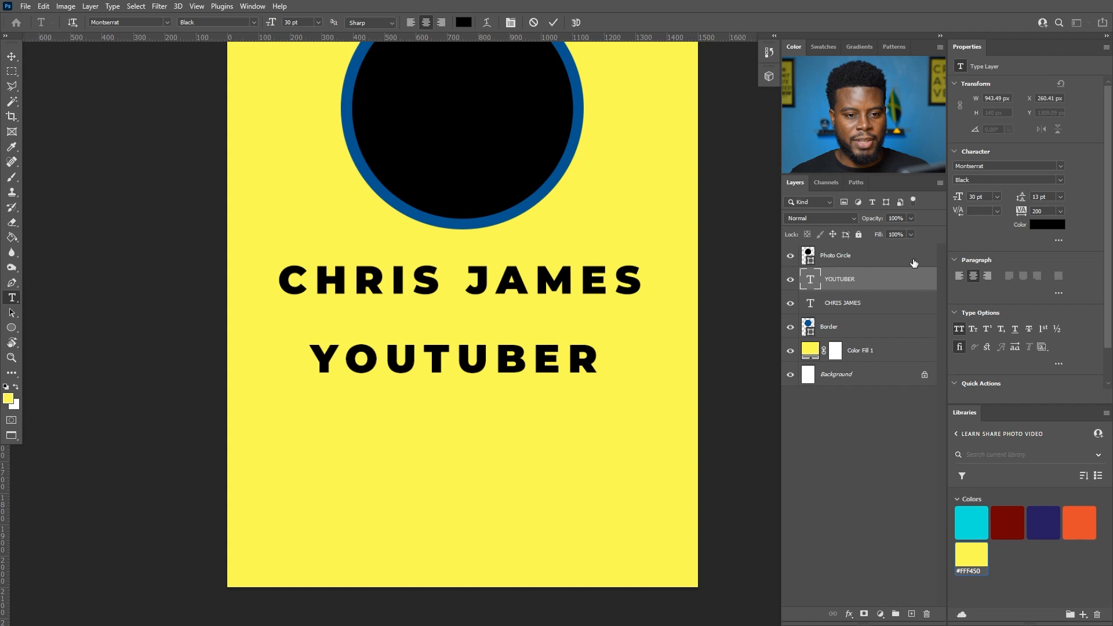
pyautogui.scroll(3, 477, 342)
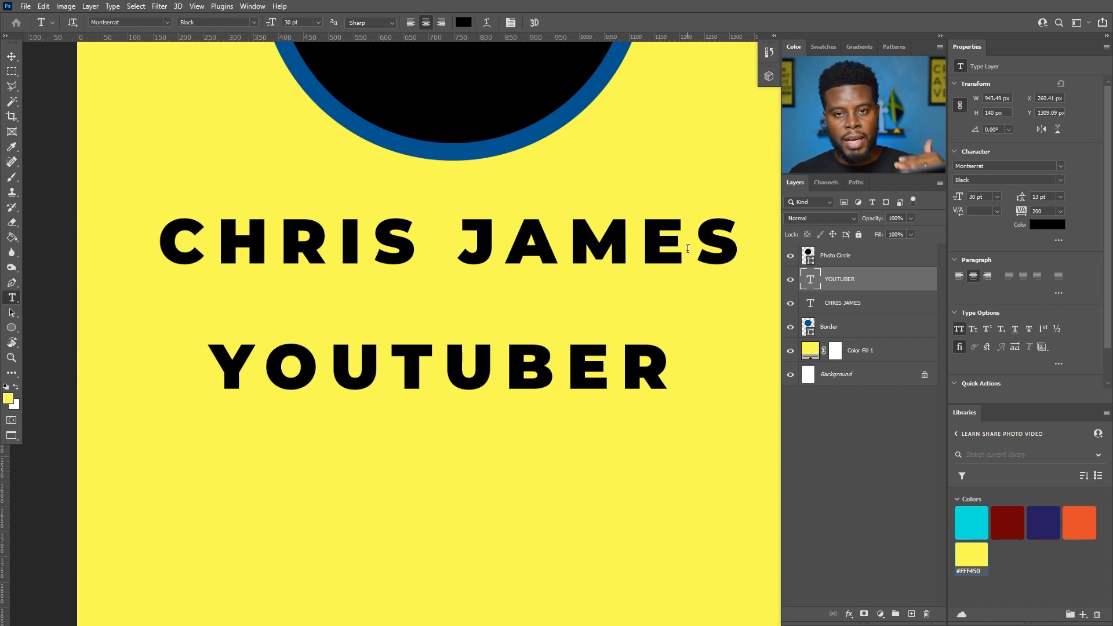
# - Style YOUTUBER at 18 pt in the SemiBold weight
pyautogui.click(998, 197)
pyautogui.click(990, 293)
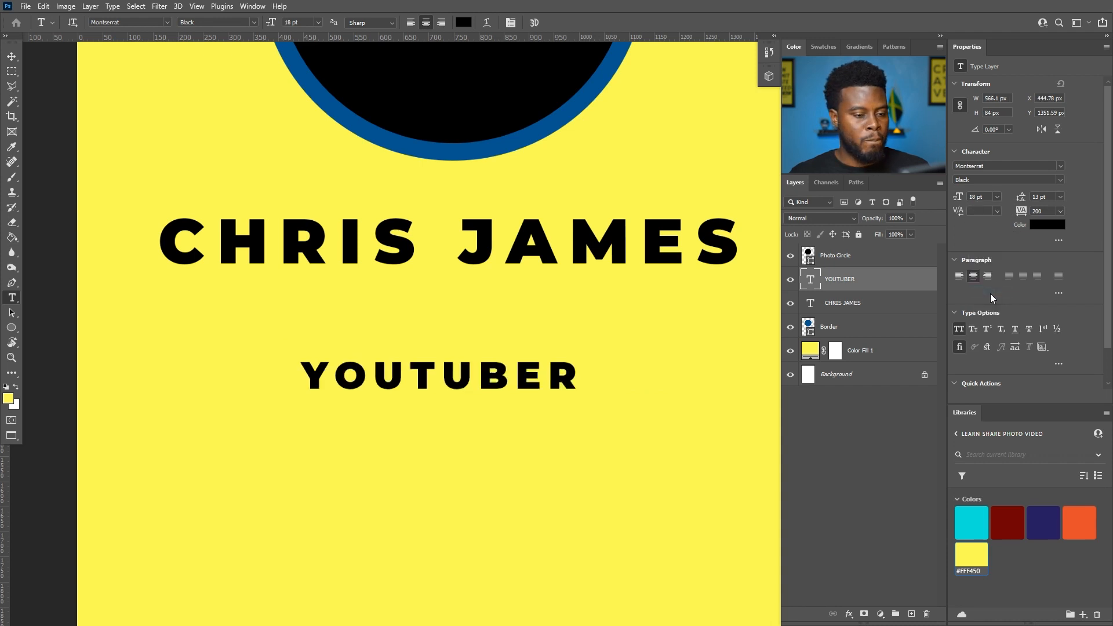
pyautogui.click(1059, 180)
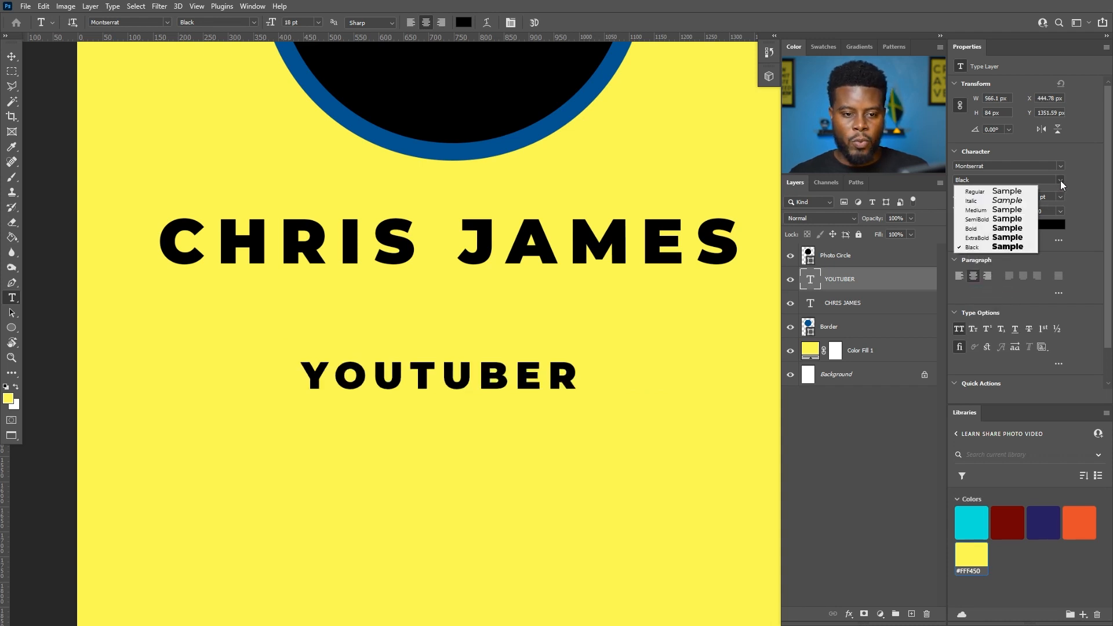
pyautogui.click(975, 229)
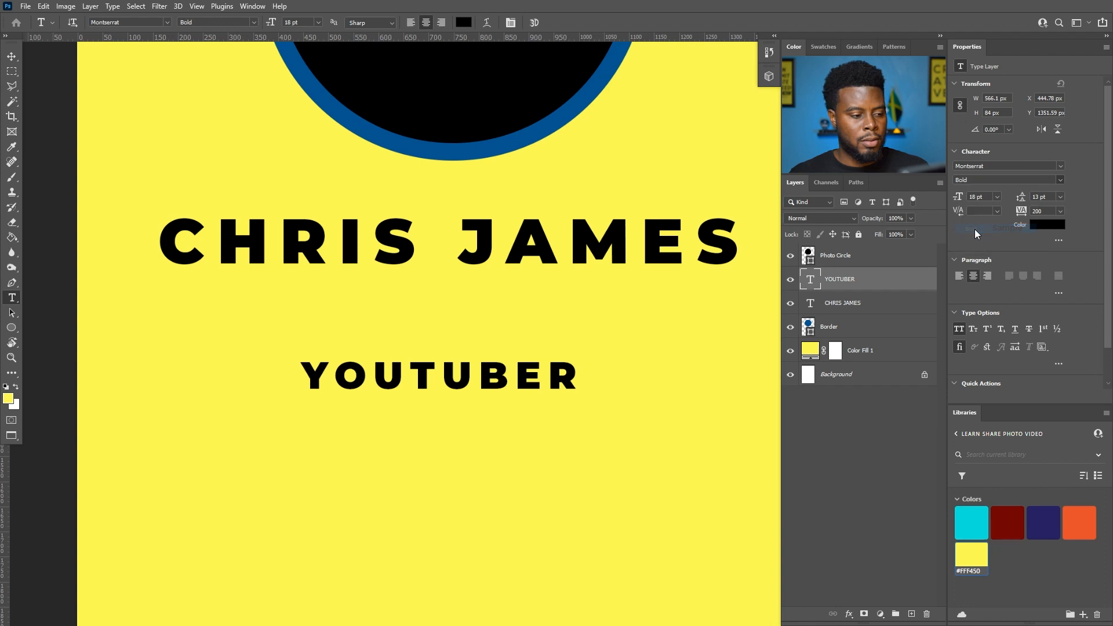
pyautogui.click(1060, 182)
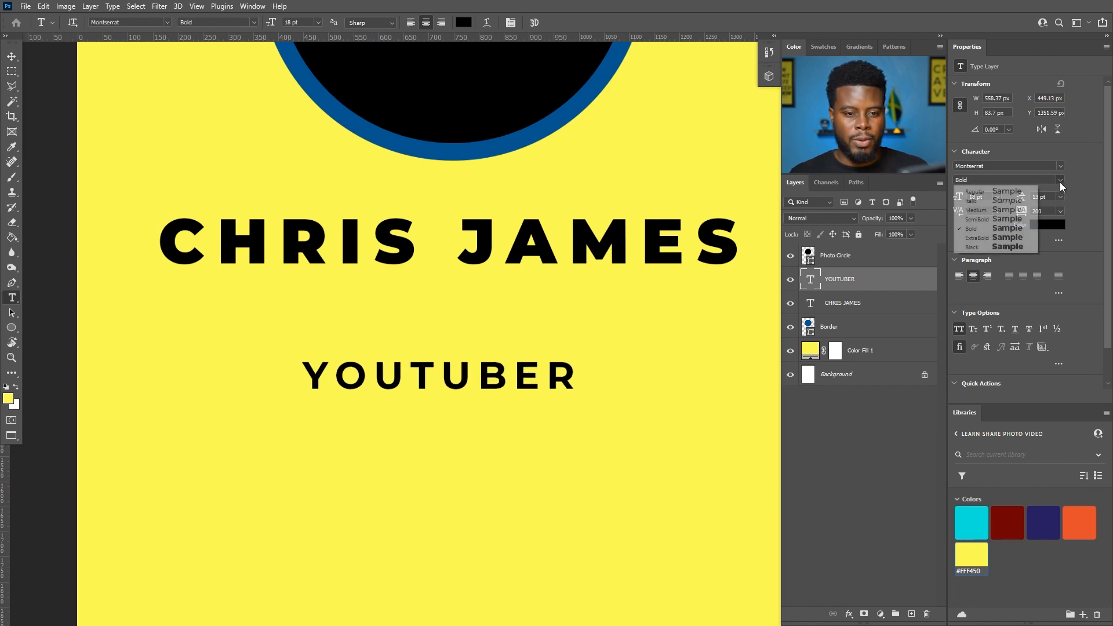
pyautogui.click(985, 221)
# - Centre the name and YOUTUBER horizontally, moving YOUTUBER up to sit just under the name
pyautogui.press('v')
pyautogui.moveTo(444, 376); pyautogui.dragTo(461, 378)
pyautogui.scroll(-1, 459, 377)
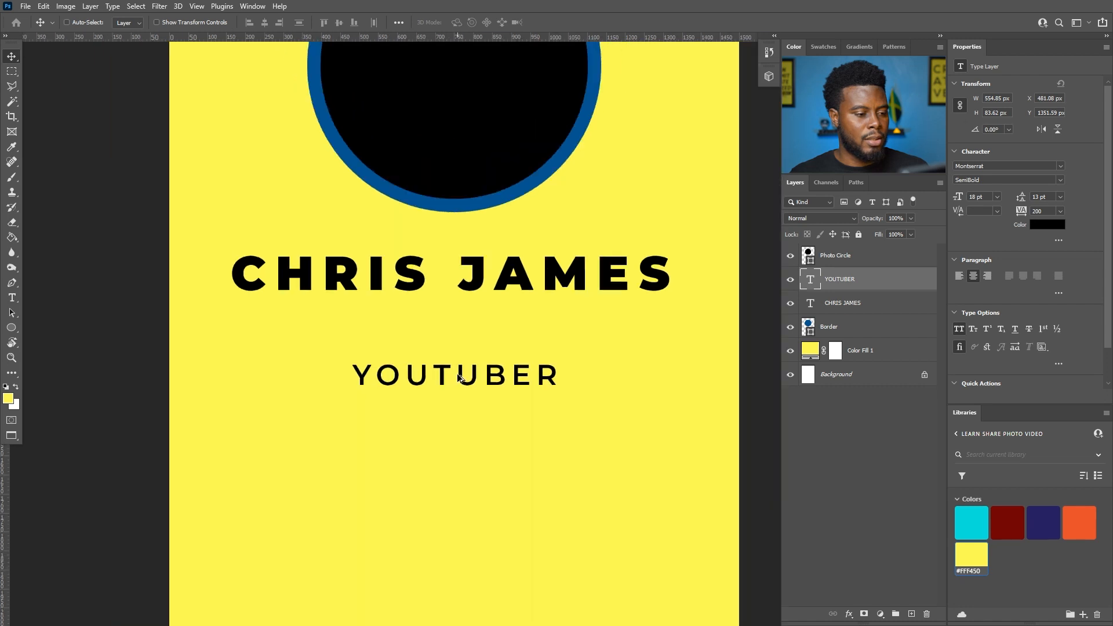
pyautogui.click(835, 302)
pyautogui.moveTo(486, 281); pyautogui.dragTo(490, 281)
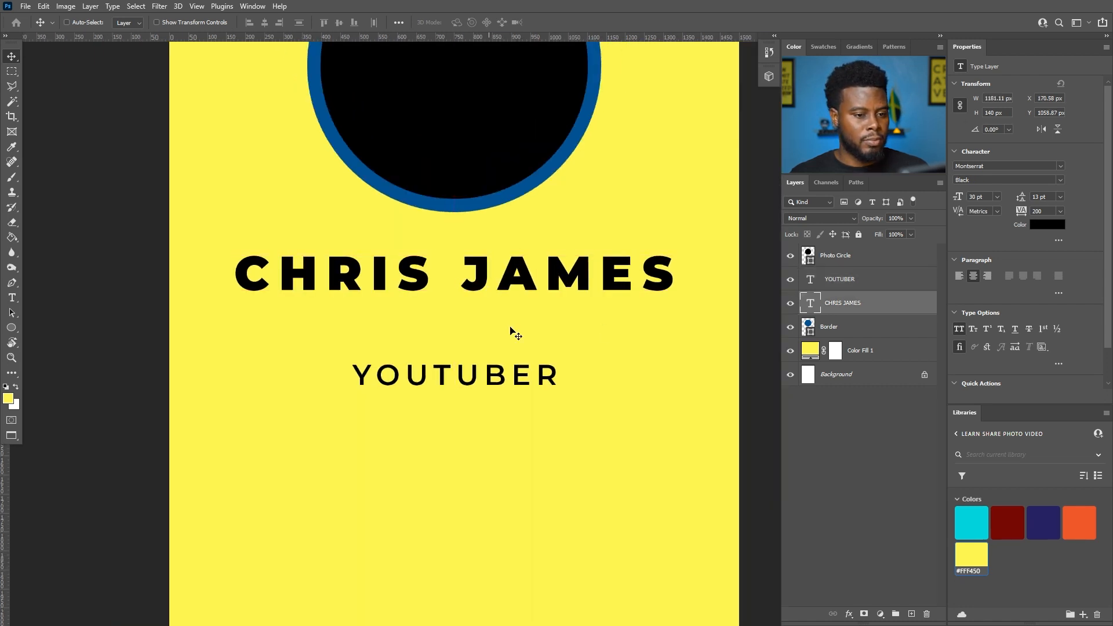
pyautogui.click(829, 284)
pyautogui.moveTo(468, 375); pyautogui.dragTo(466, 331)
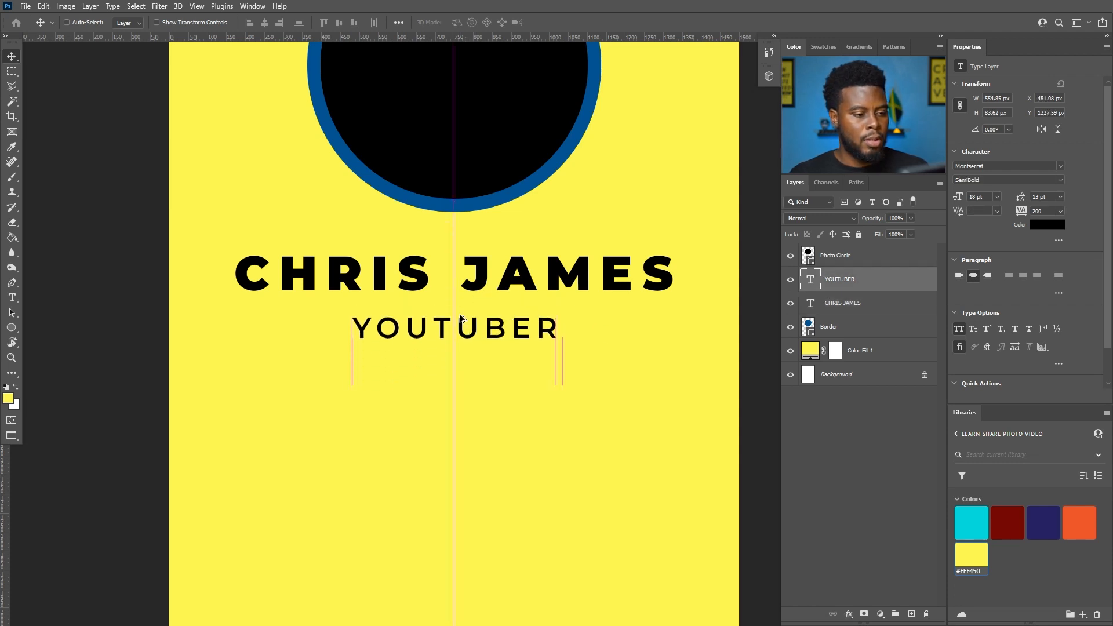
pyautogui.scroll(-5, 458, 317)
pyautogui.scroll(3, 458, 319)
pyautogui.scroll(3, 464, 325)
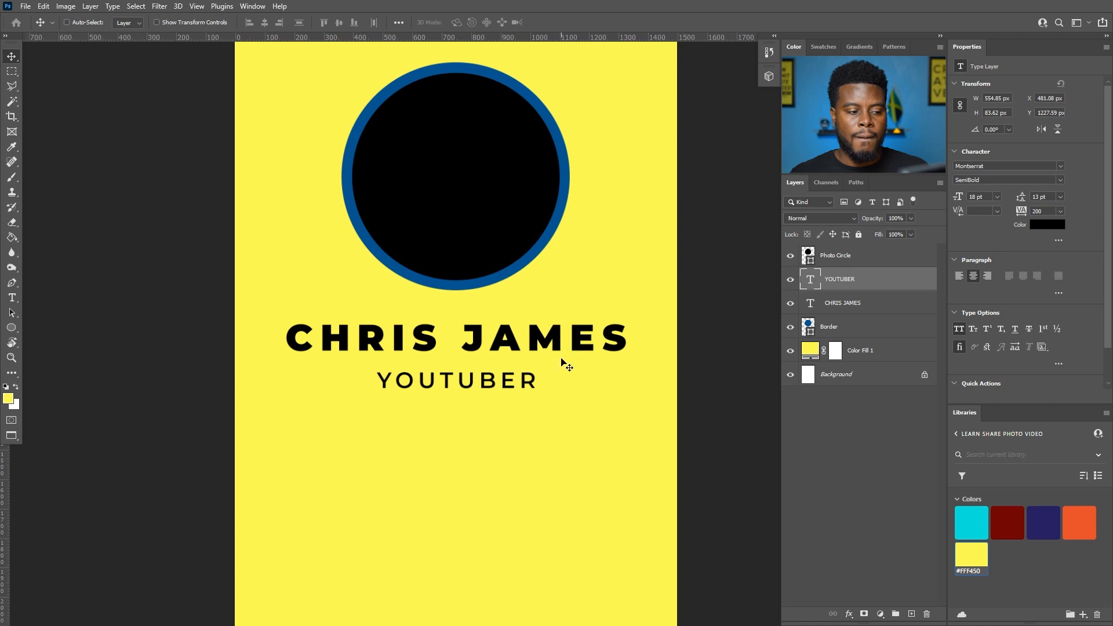
pyautogui.scroll(-1, 565, 363)
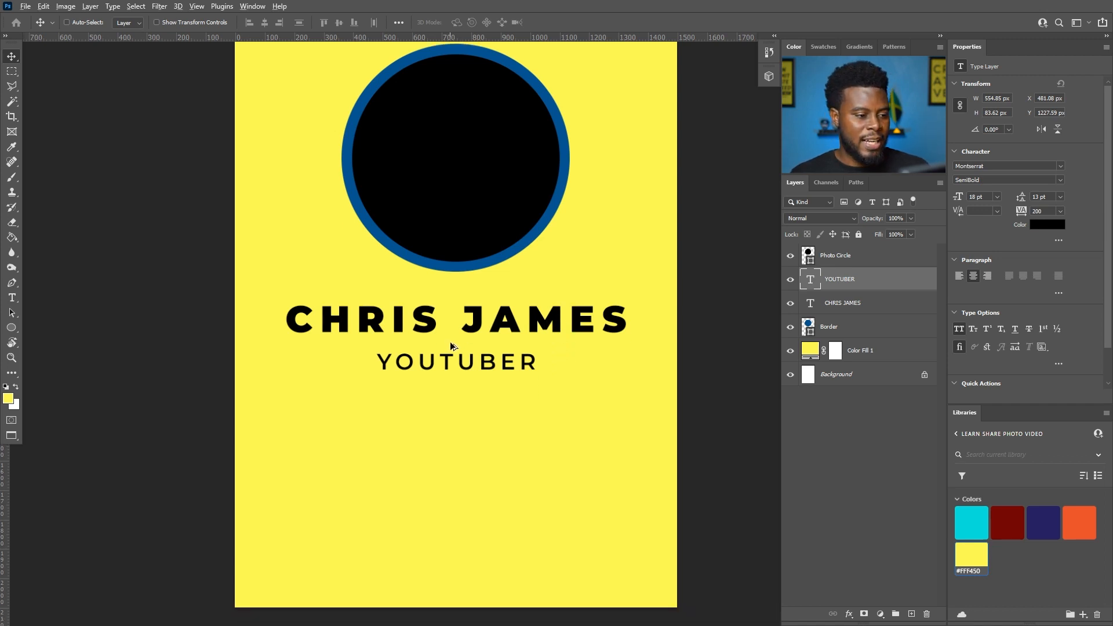
pyautogui.scroll(-2, 450, 342)
pyautogui.scroll(1, 450, 342)
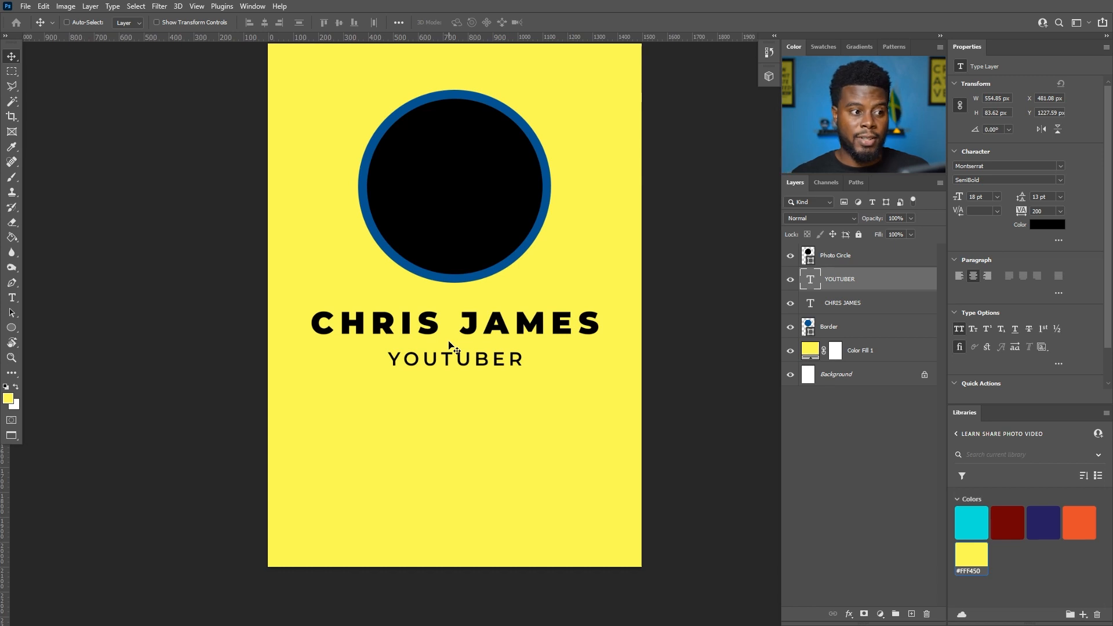
pyautogui.scroll(1, 452, 357)
pyautogui.scroll(1, 459, 400)
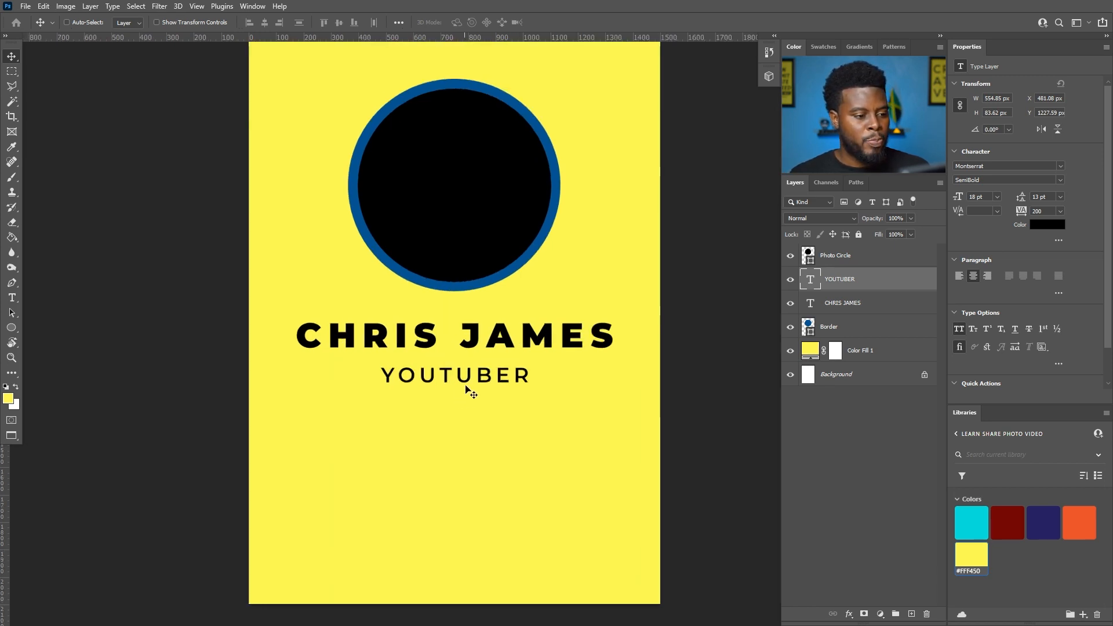
pyautogui.scroll(-1, 597, 371)
pyautogui.scroll(-1, 578, 378)
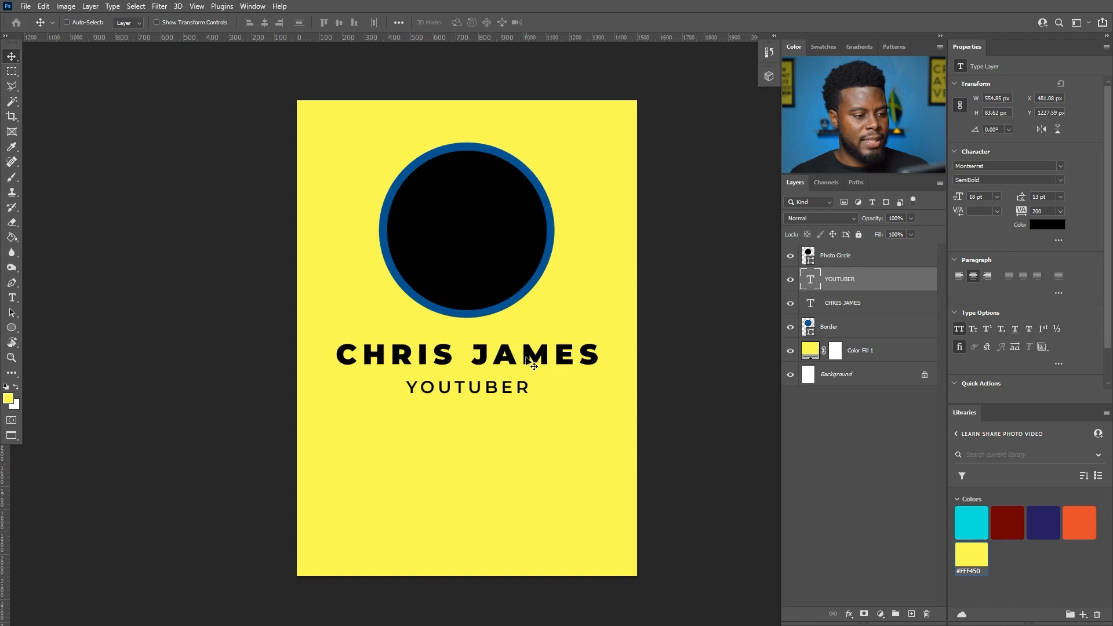
pyautogui.scroll(1, 527, 359)
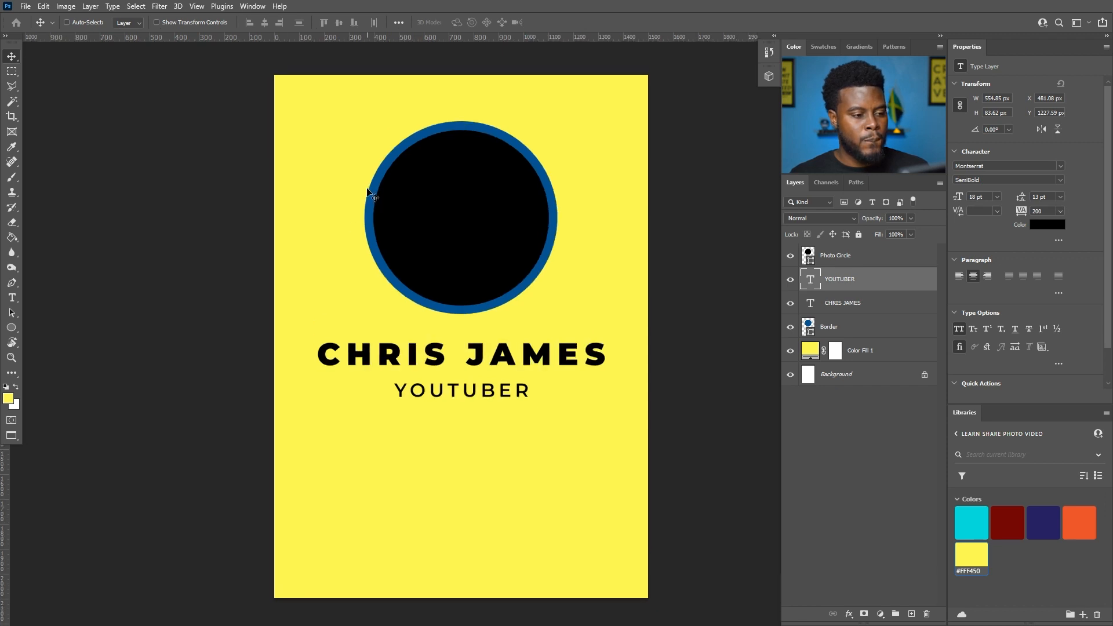
pyautogui.scroll(-2, 368, 192)
pyautogui.scroll(1, 460, 405)
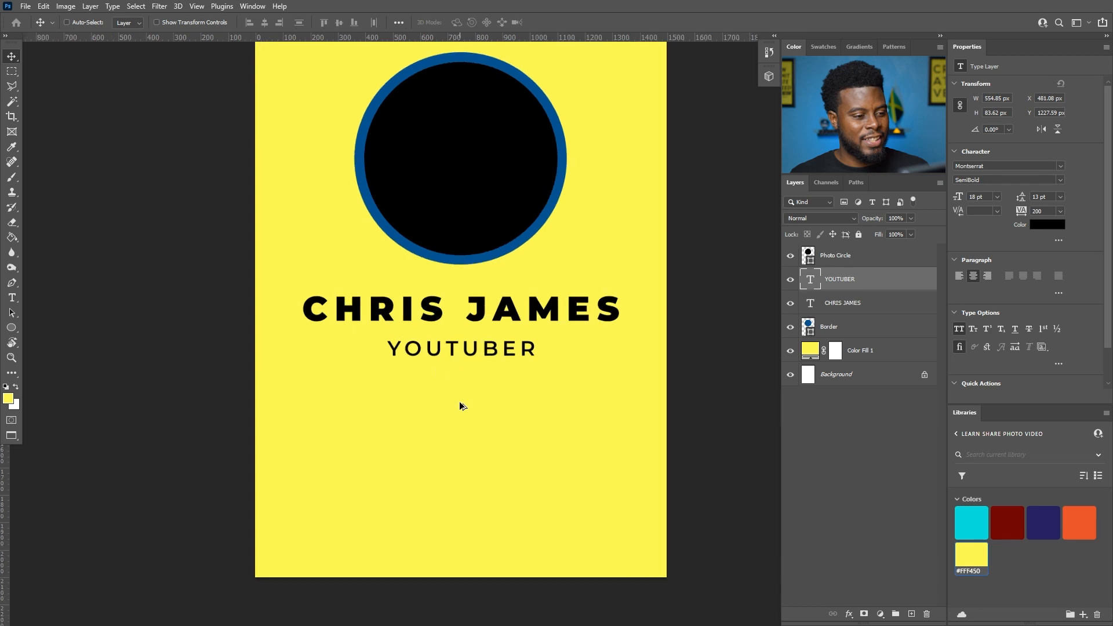
pyautogui.scroll(3, 459, 405)
pyautogui.scroll(-3, 463, 400)
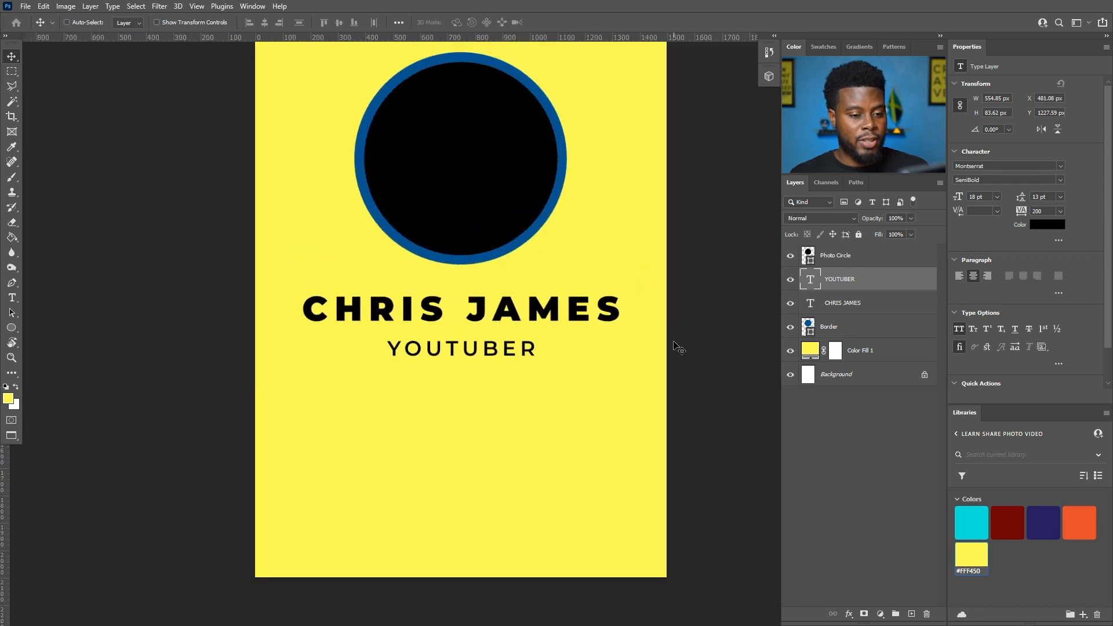
pyautogui.scroll(5, 504, 371)
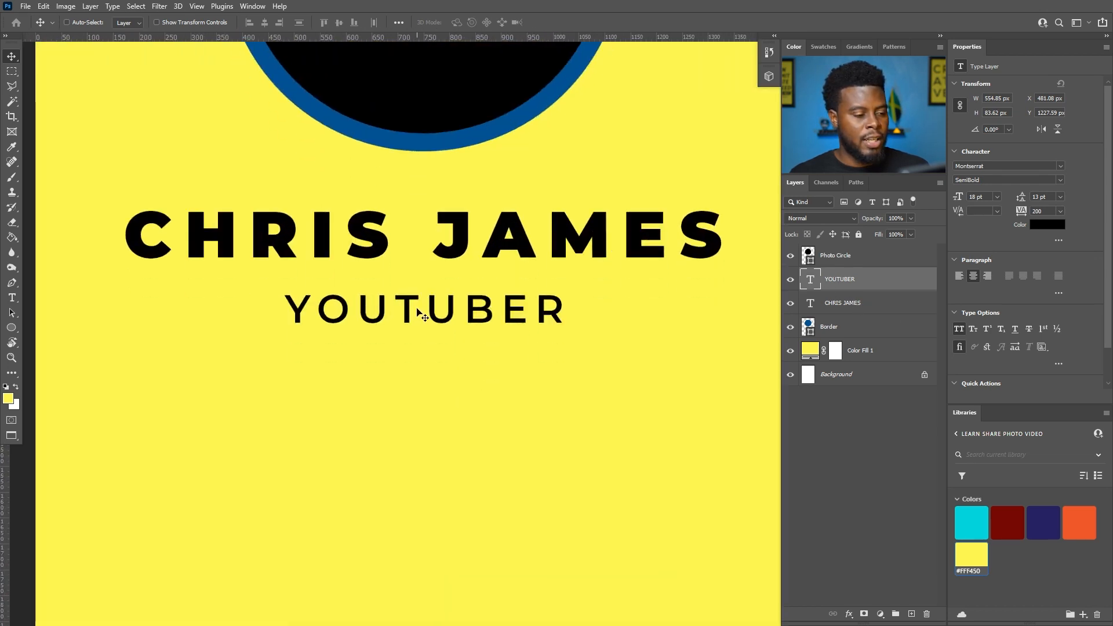
pyautogui.scroll(-3, 424, 316)
pyautogui.click(846, 308)
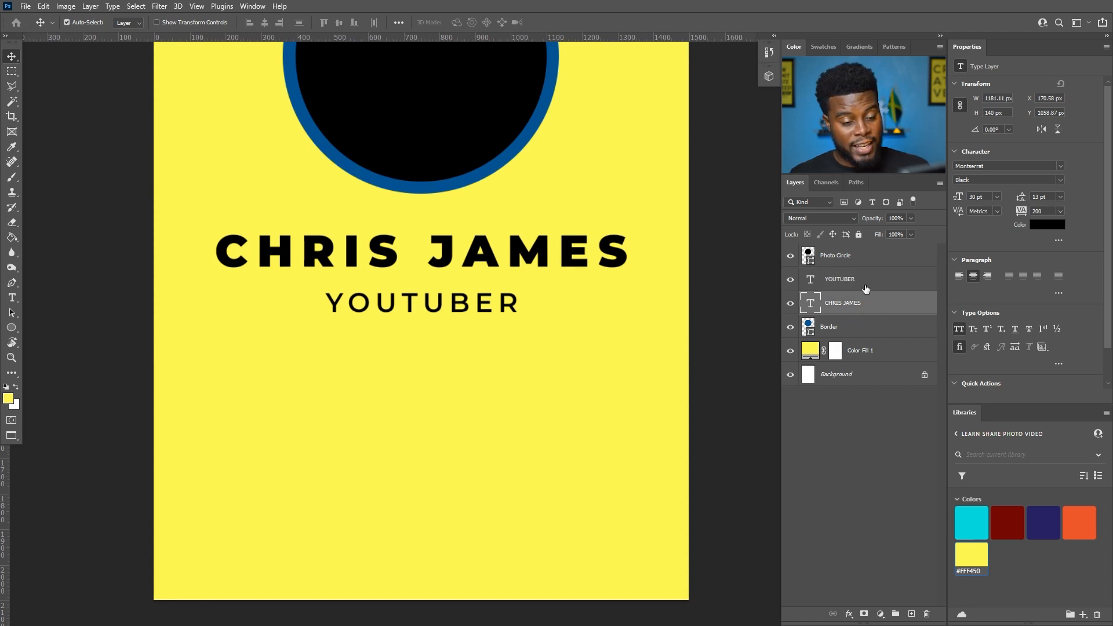
# - Duplicate the name layer below YOUTUBER and change its text to #0001
pyautogui.hotkey('ctrl', 'j')
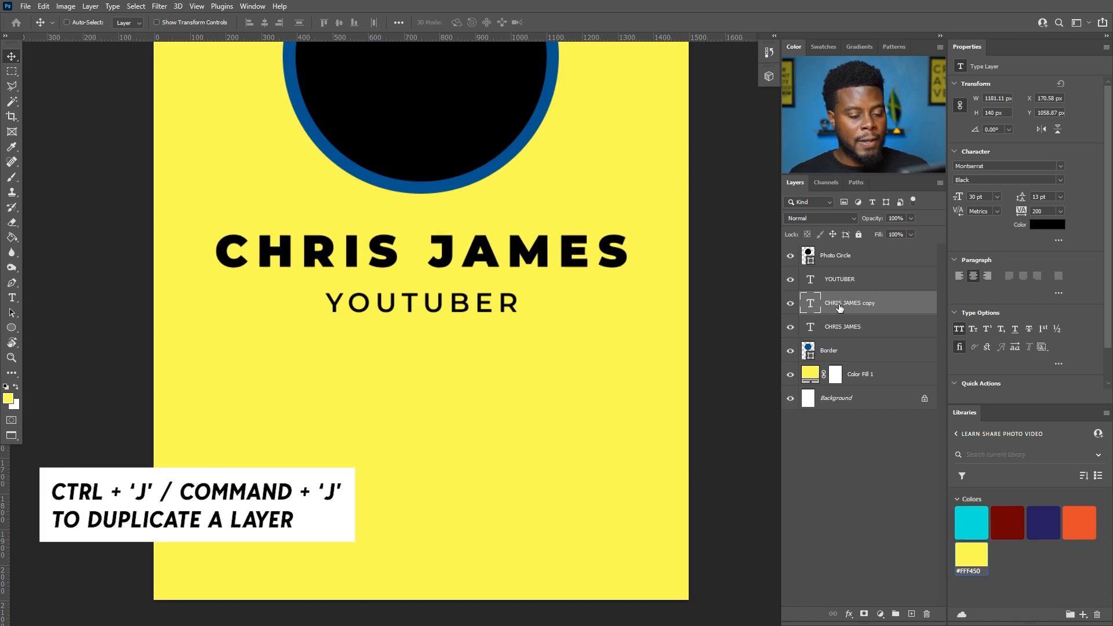
pyautogui.moveTo(438, 256); pyautogui.dragTo(432, 374)
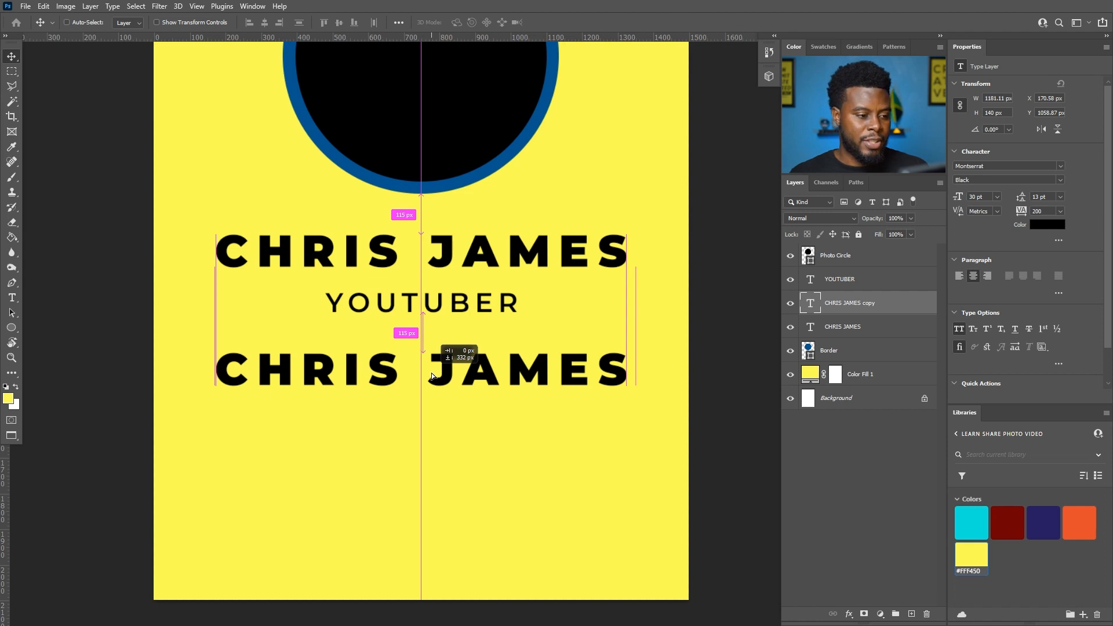
pyautogui.moveTo(431, 373); pyautogui.dragTo(430, 376)
pyautogui.doubleClick(433, 377)
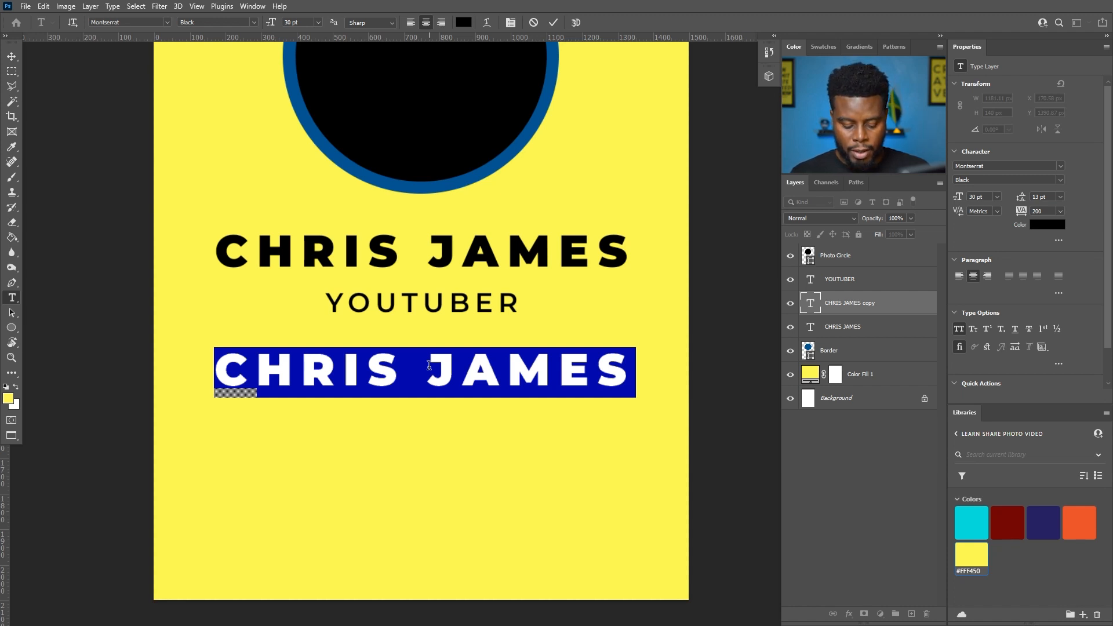
pyautogui.write('ID#')
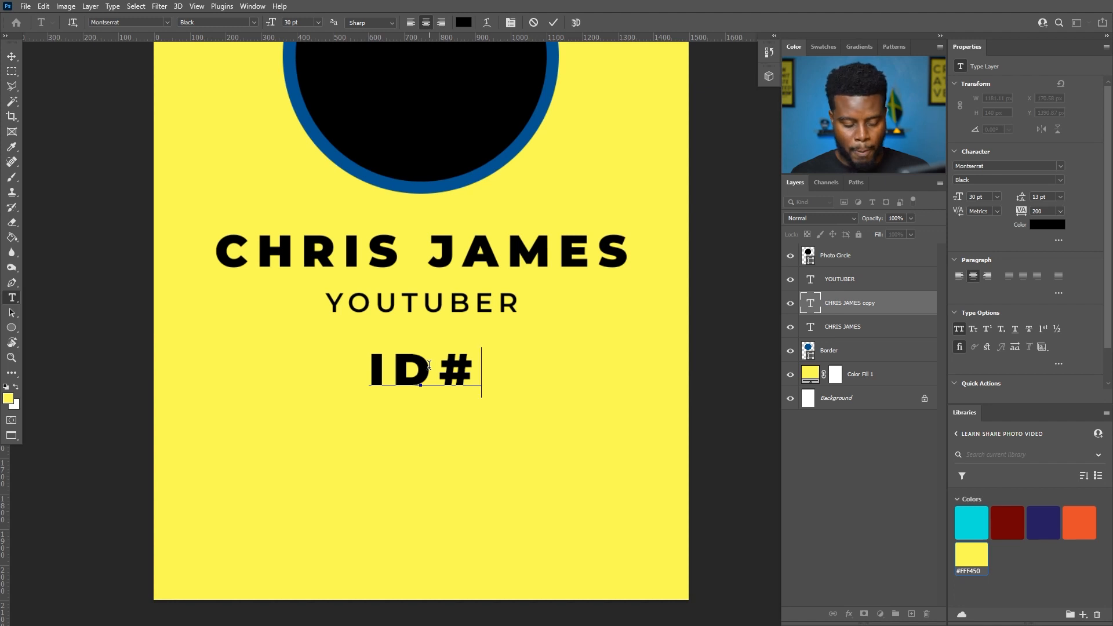
pyautogui.press('BackSpace')
pyautogui.press('BackSpace')
pyautogui.press('BackSpace')
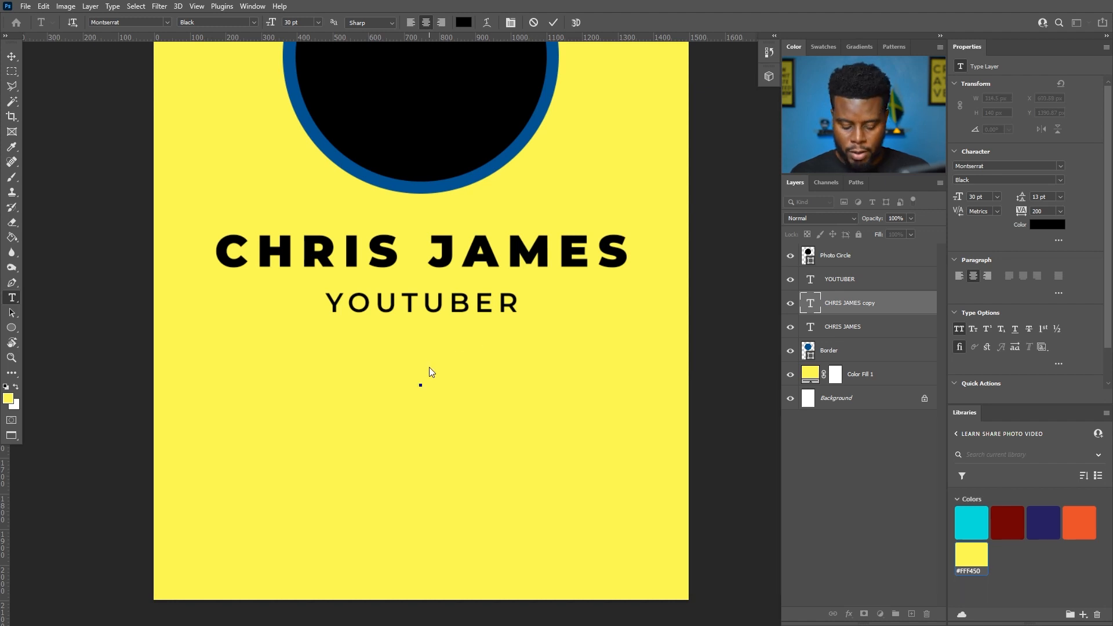
pyautogui.write('#00')
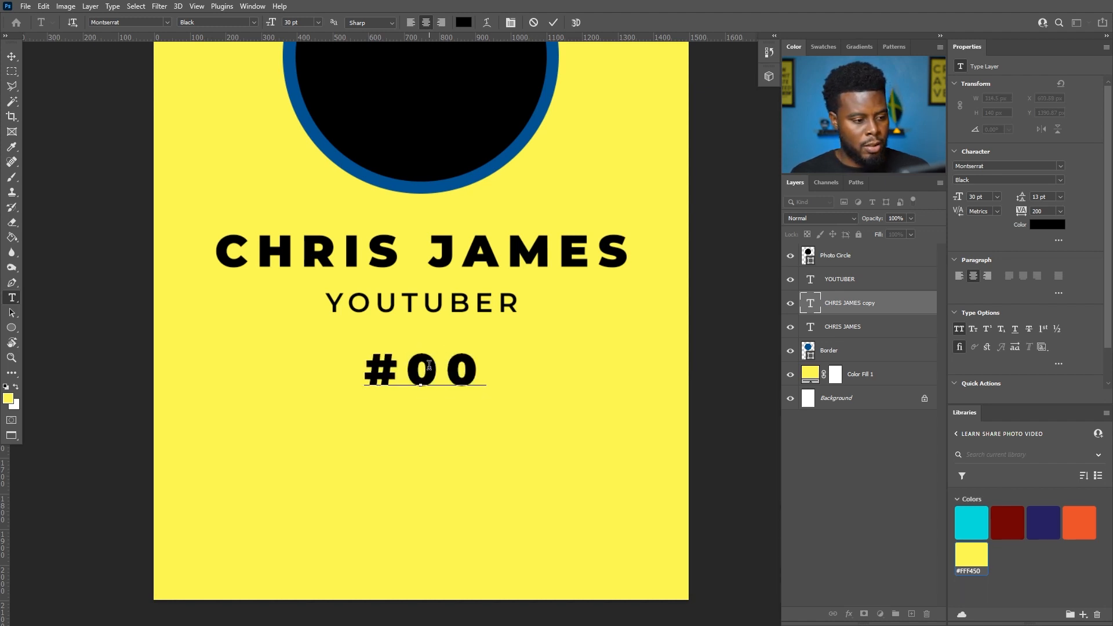
pyautogui.write('01')
pyautogui.hotkey('ctrl', 'Return')
# - Centre #0001 horizontally on the card using Select All and Align Horizontal Centers
pyautogui.press('v')
pyautogui.hotkey('ctrl', 'a')
pyautogui.click(267, 23)
pyautogui.hotkey('ctrl', 'd')
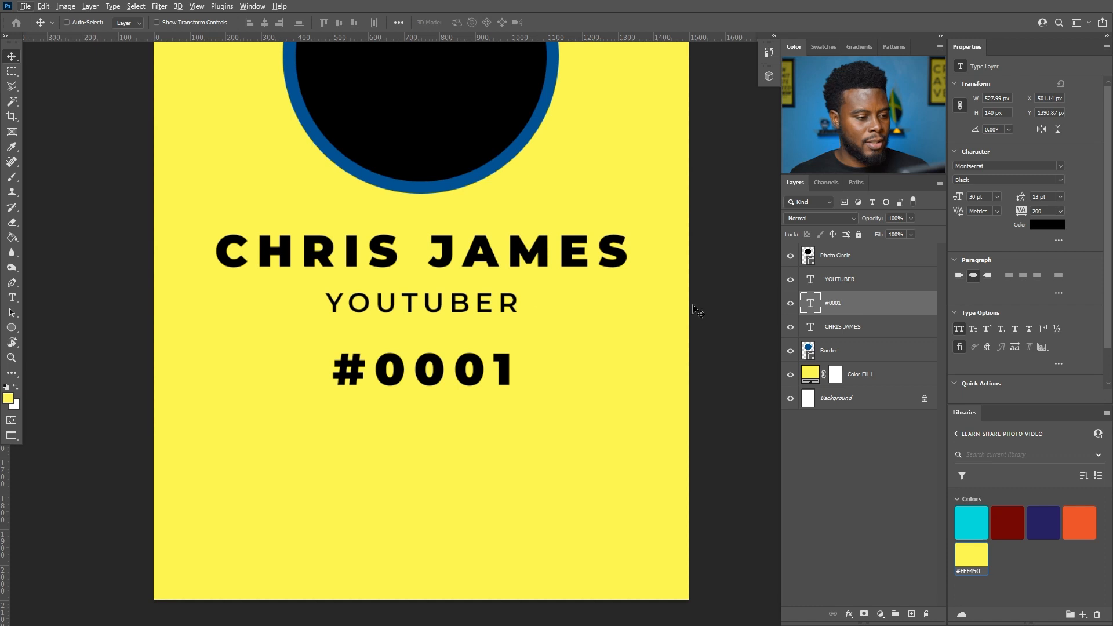
pyautogui.scroll(-9, 456, 296)
pyautogui.scroll(6, 456, 297)
pyautogui.scroll(-3, 456, 297)
pyautogui.scroll(3, 457, 297)
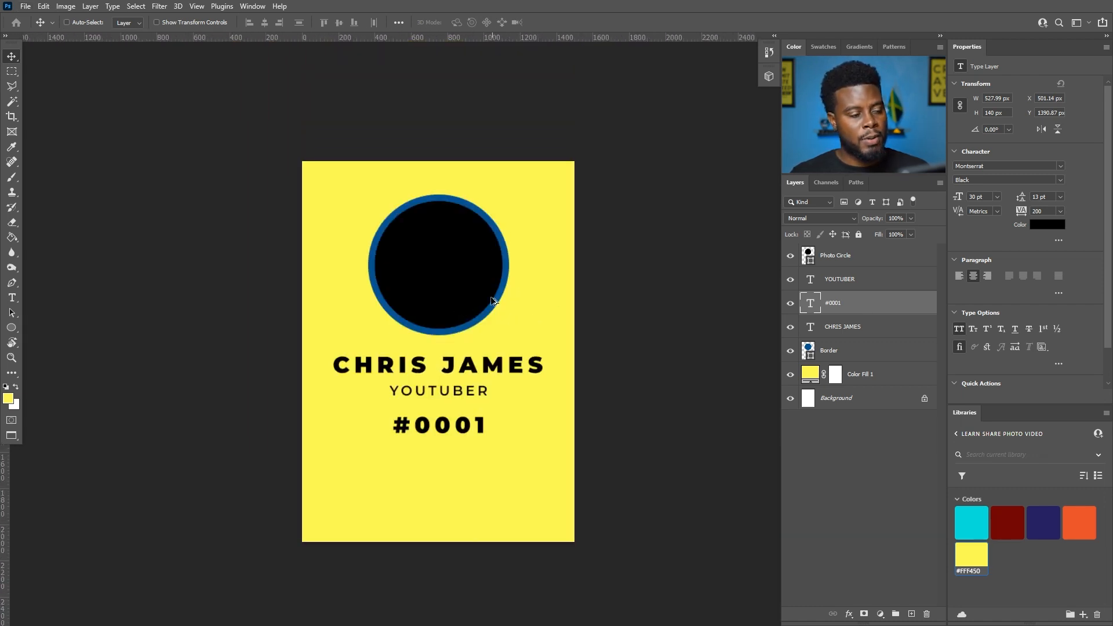
# - Create a New Guide Layout with 2 columns, 2 rows and 100 px margins all round
pyautogui.scroll(2, 497, 297)
pyautogui.scroll(-2, 494, 305)
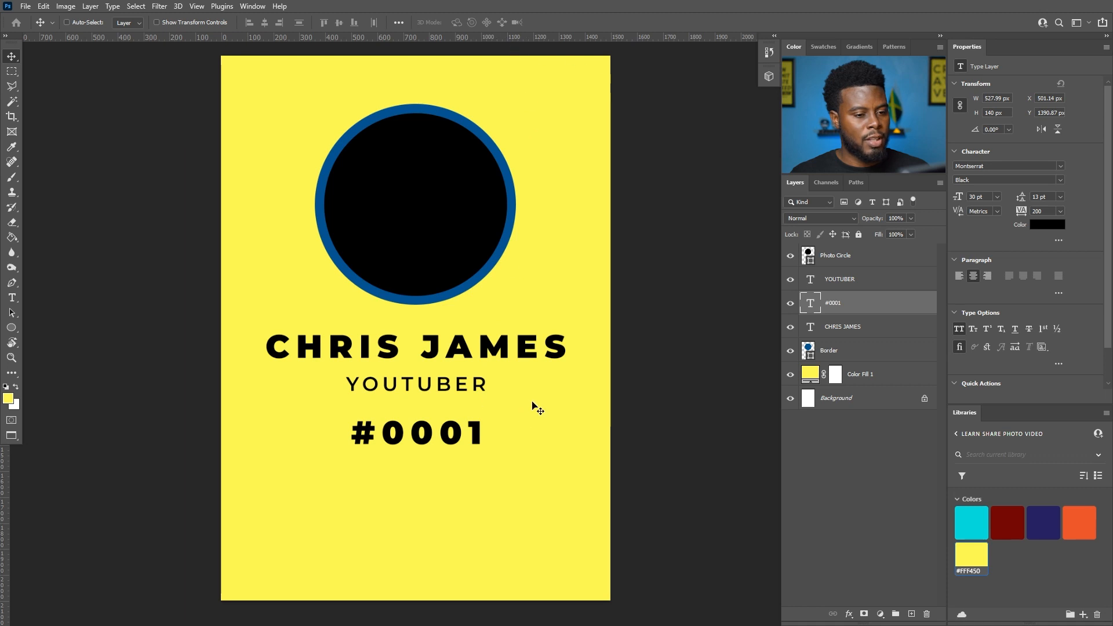
pyautogui.click(199, 7)
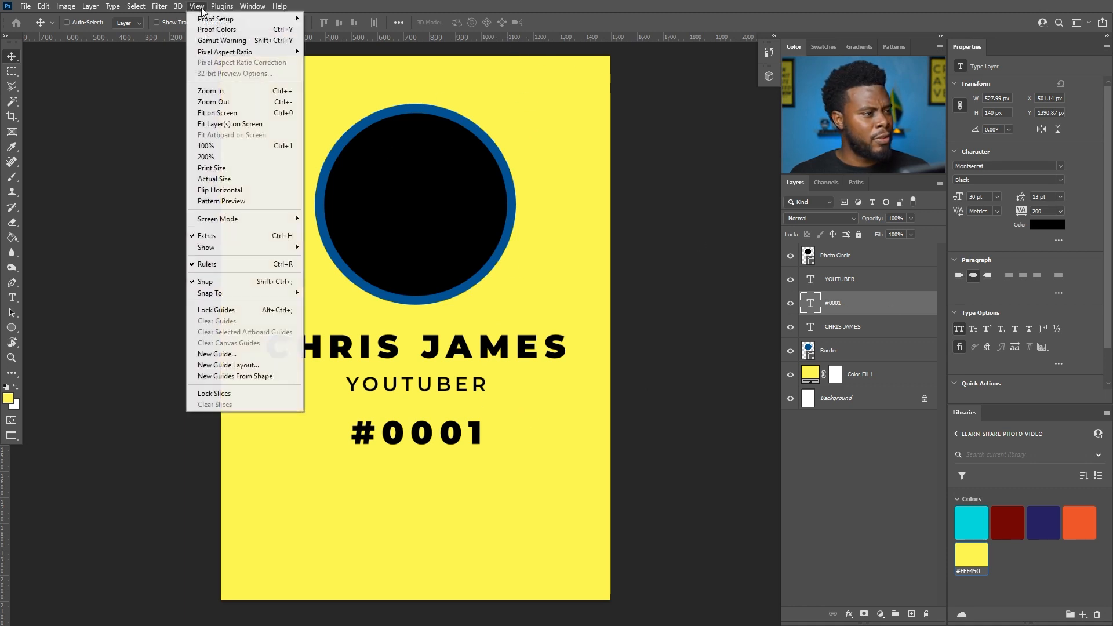
pyautogui.click(228, 364)
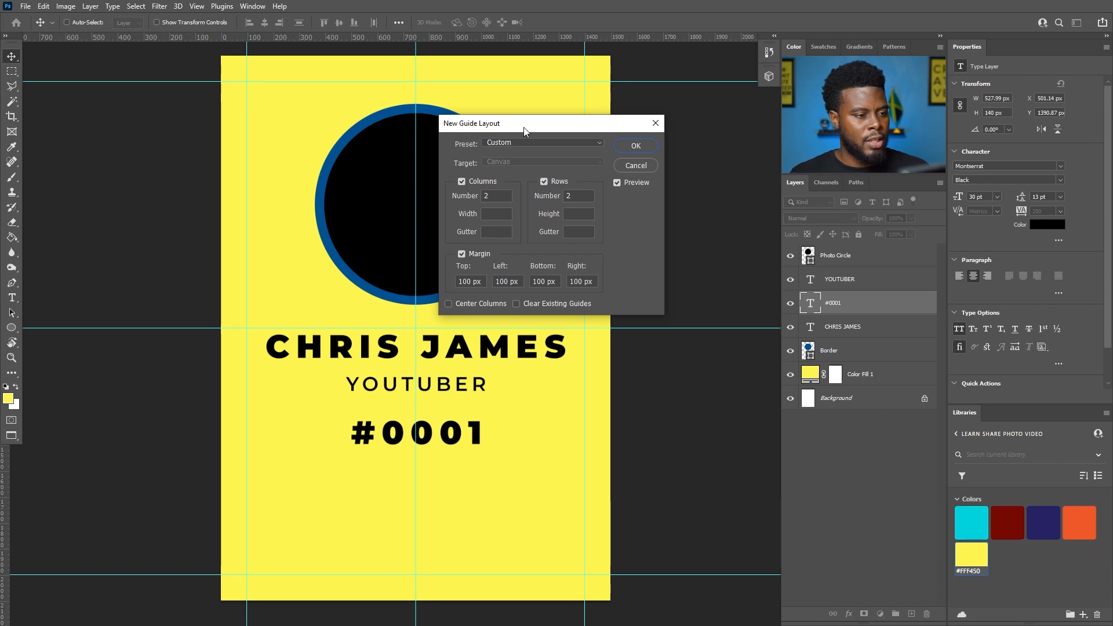
pyautogui.moveTo(525, 129); pyautogui.dragTo(661, 141)
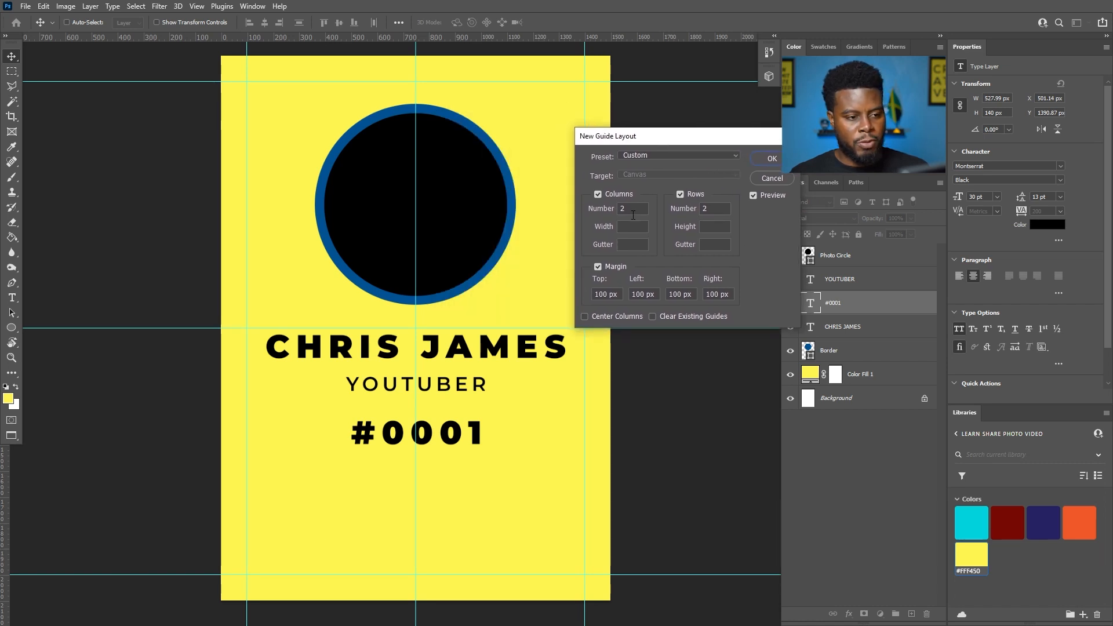
pyautogui.moveTo(634, 208); pyautogui.dragTo(597, 204)
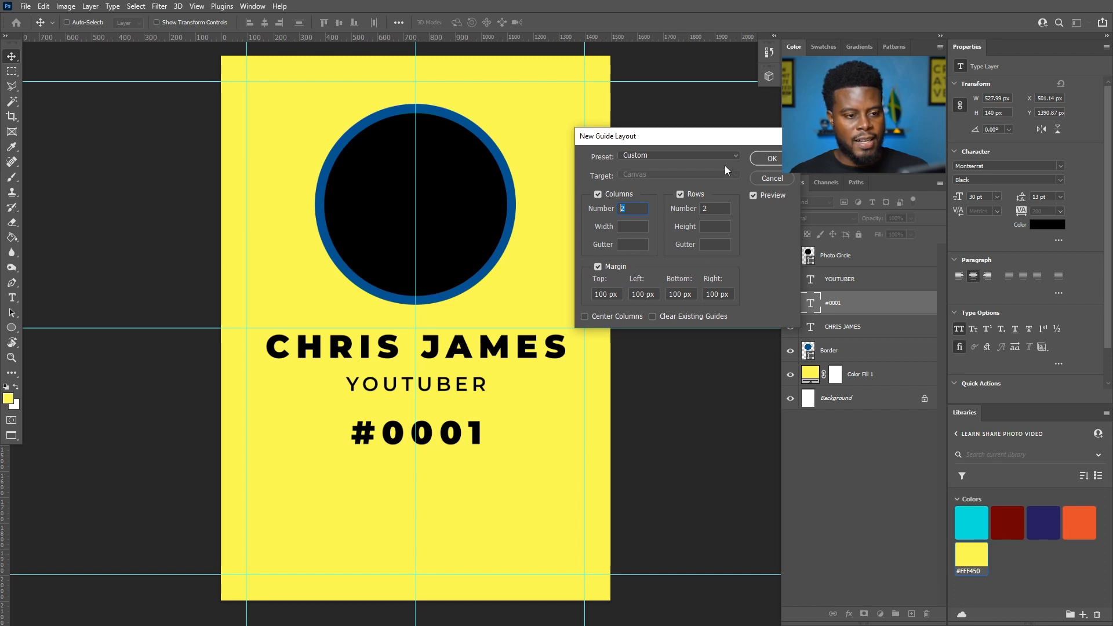
pyautogui.click(762, 159)
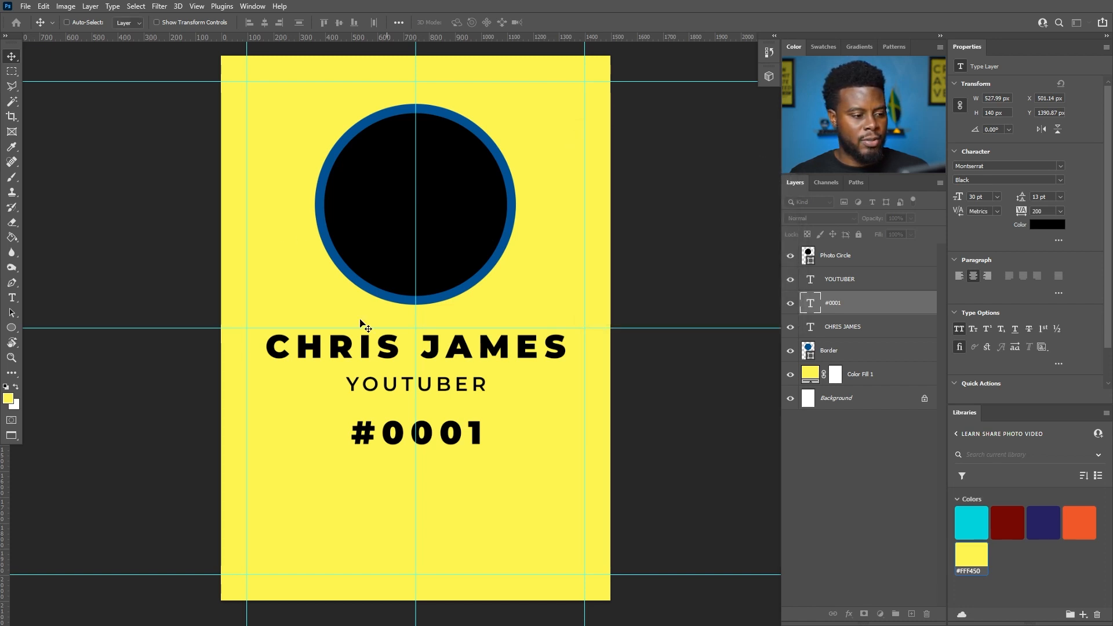
pyautogui.scroll(-1, 382, 236)
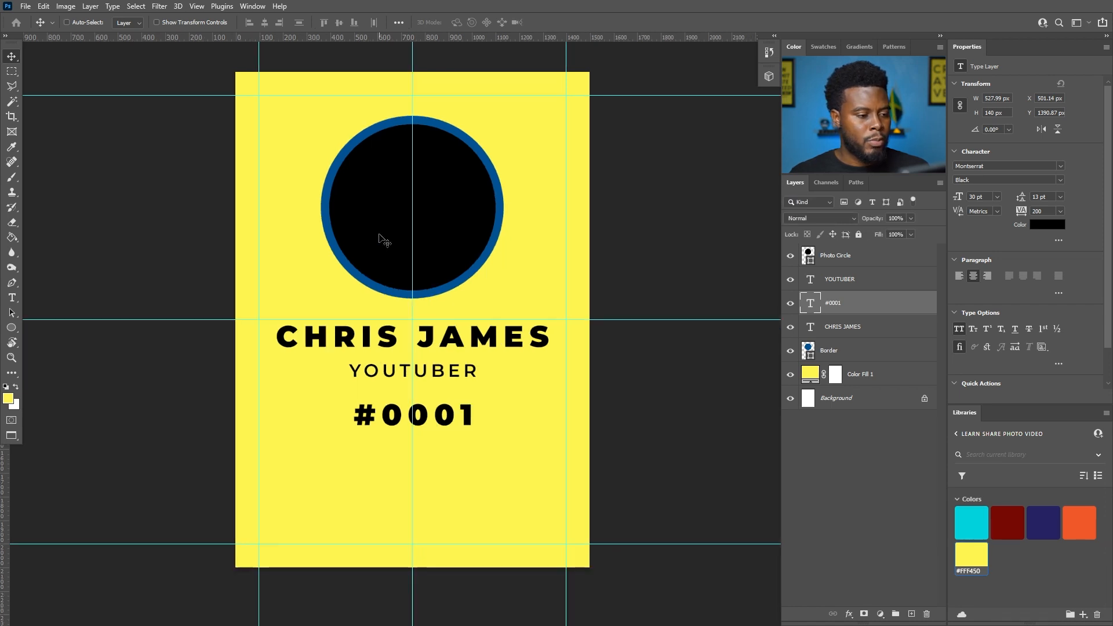
# - Move #0001 to the card's top-right corner and shrink it to about 71% (15.62 pt)
pyautogui.scroll(1, 423, 339)
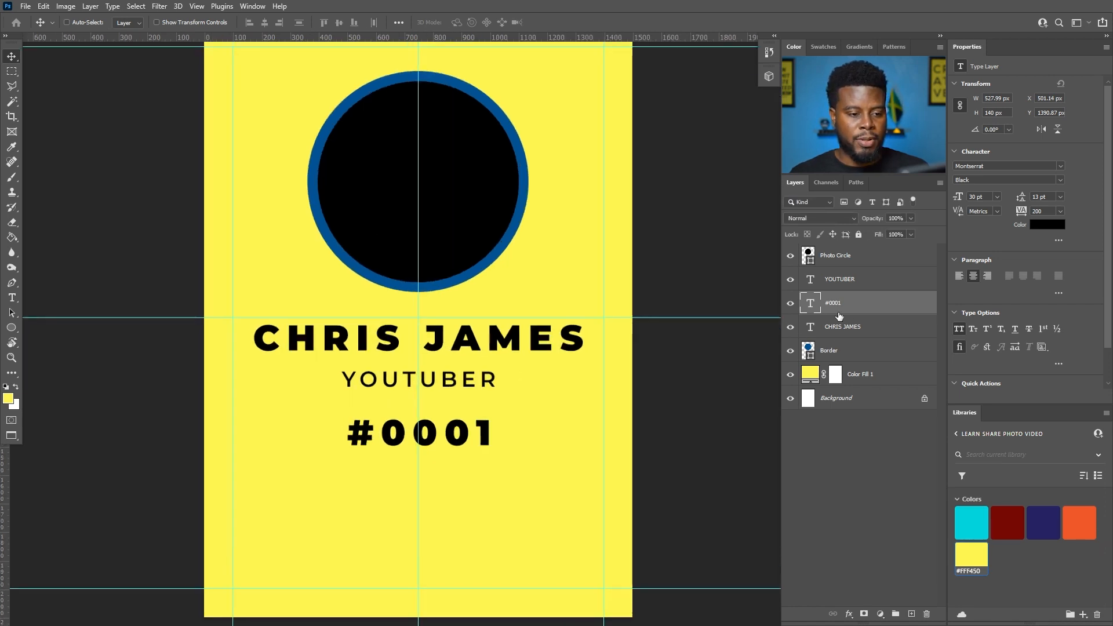
pyautogui.scroll(2, 510, 373)
pyautogui.moveTo(447, 466); pyautogui.dragTo(575, 134)
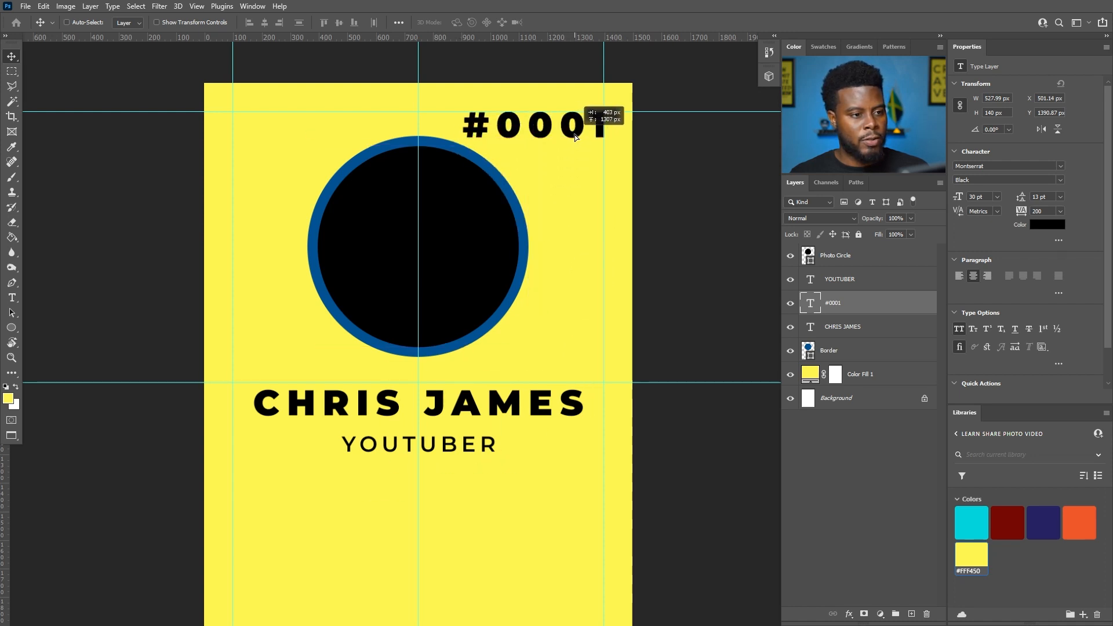
pyautogui.hotkey('ctrl', 't')
pyautogui.moveTo(462, 143); pyautogui.dragTo(574, 121)
pyautogui.press('Return')
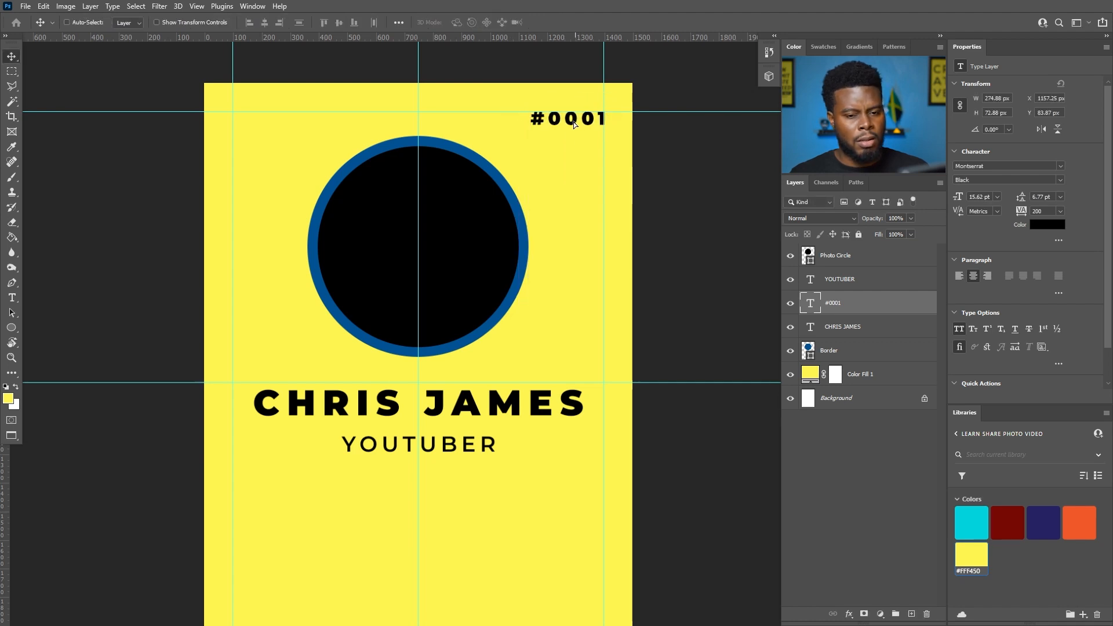
# - Set #0001's tracking to 0, nudge it slightly right, and stack its layer above YOUTUBER
pyautogui.click(1063, 211)
pyautogui.click(1063, 279)
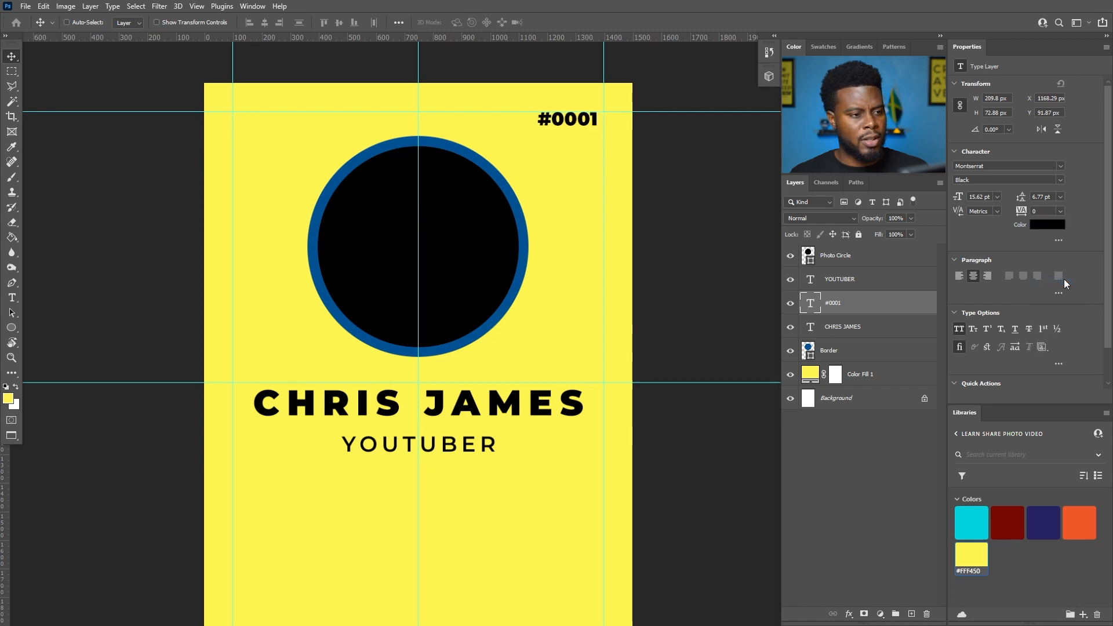
pyautogui.moveTo(573, 130); pyautogui.dragTo(586, 129)
pyautogui.moveTo(852, 304); pyautogui.dragTo(855, 267)
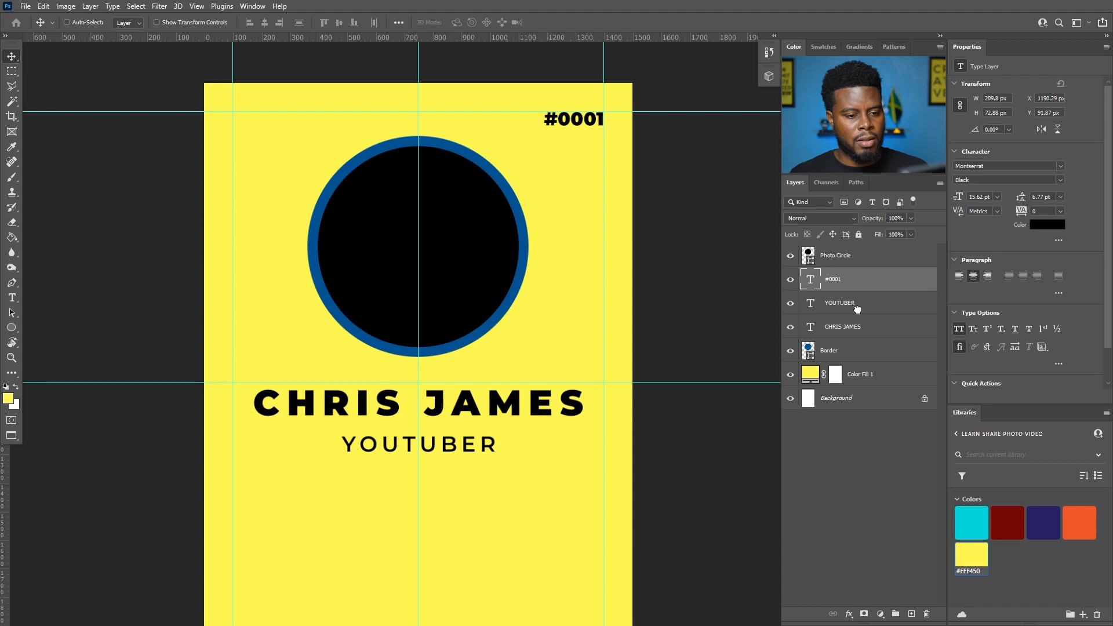
pyautogui.click(852, 304)
pyautogui.keyDown('shift'); pyautogui.click(847, 327); pyautogui.keyUp('shift')
pyautogui.click(1063, 211)
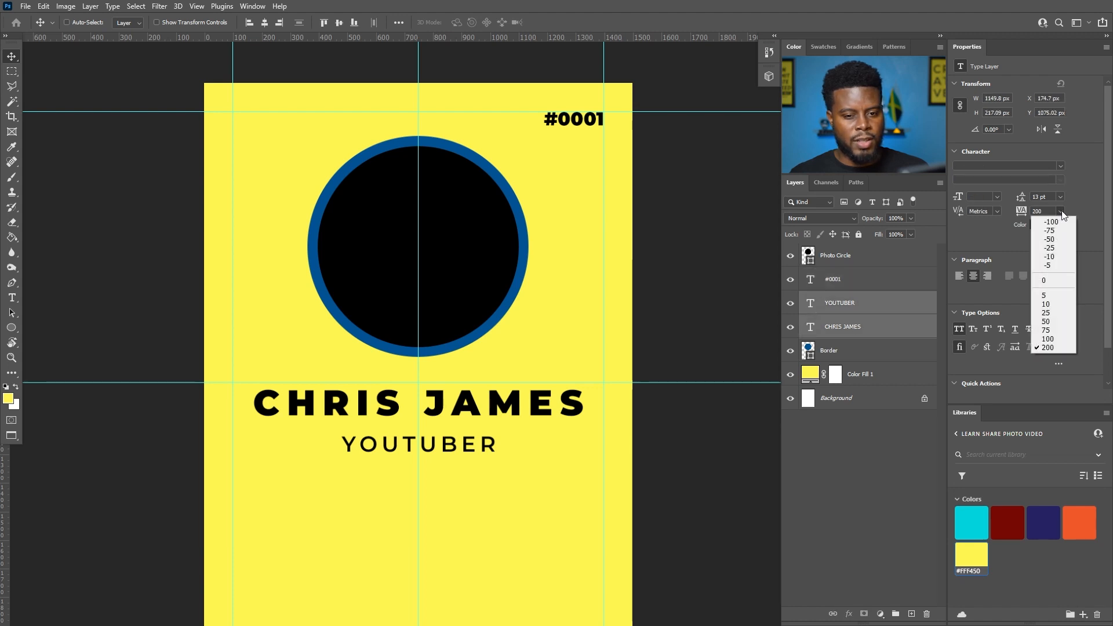
pyautogui.click(1045, 280)
pyautogui.scroll(-2, 394, 347)
pyautogui.scroll(4, 400, 383)
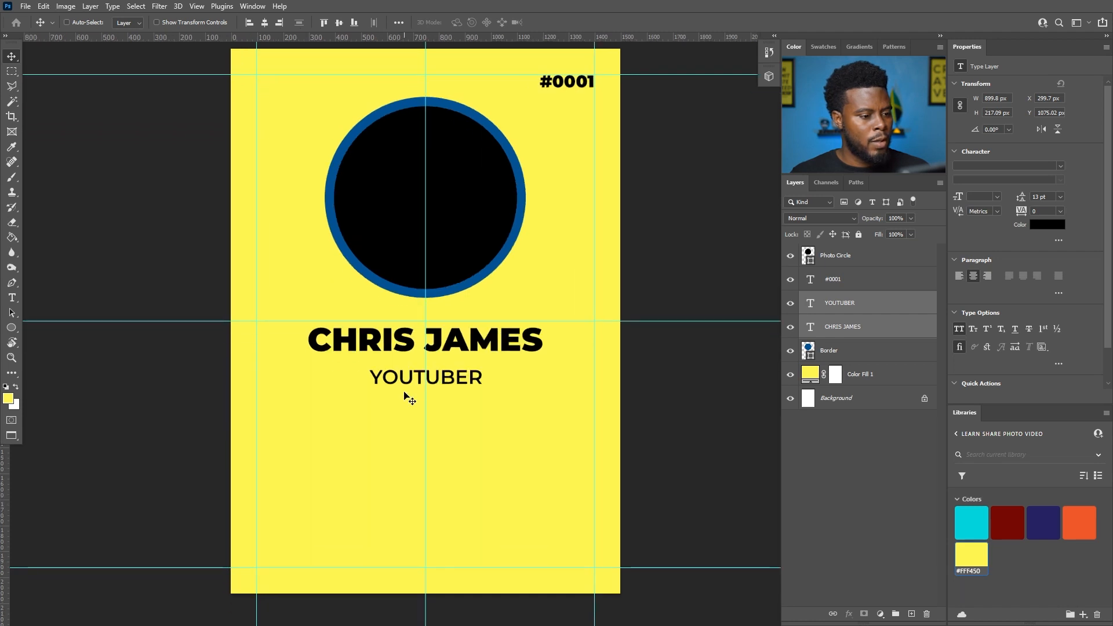
pyautogui.scroll(1, 404, 394)
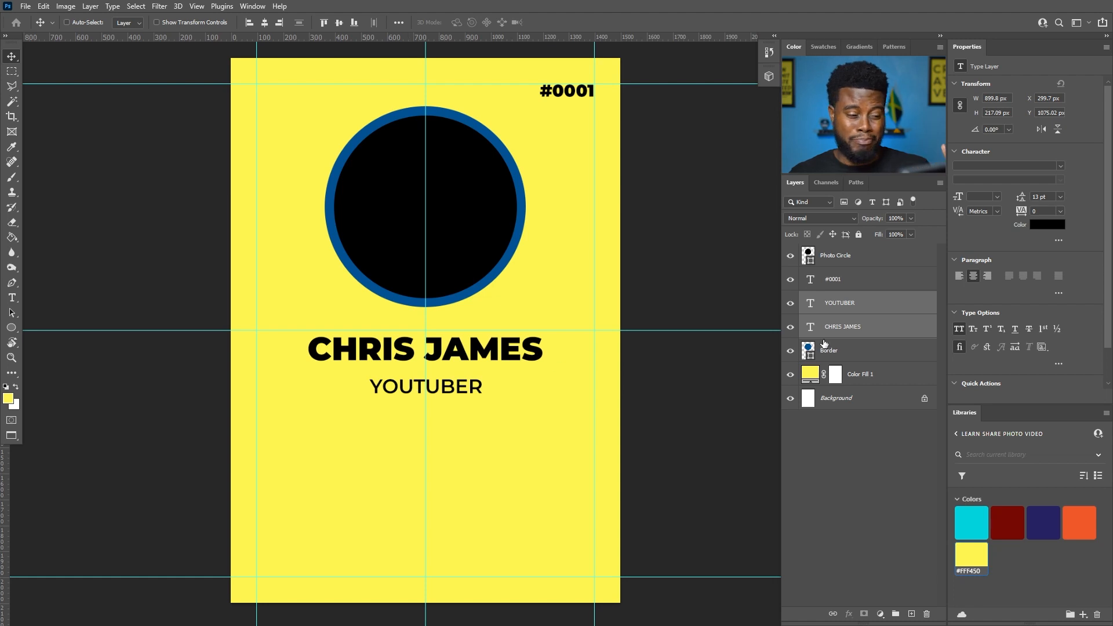
pyautogui.click(841, 314)
pyautogui.moveTo(449, 386); pyautogui.dragTo(450, 380)
pyautogui.keyDown('shift'); pyautogui.click(857, 327); pyautogui.keyUp('shift')
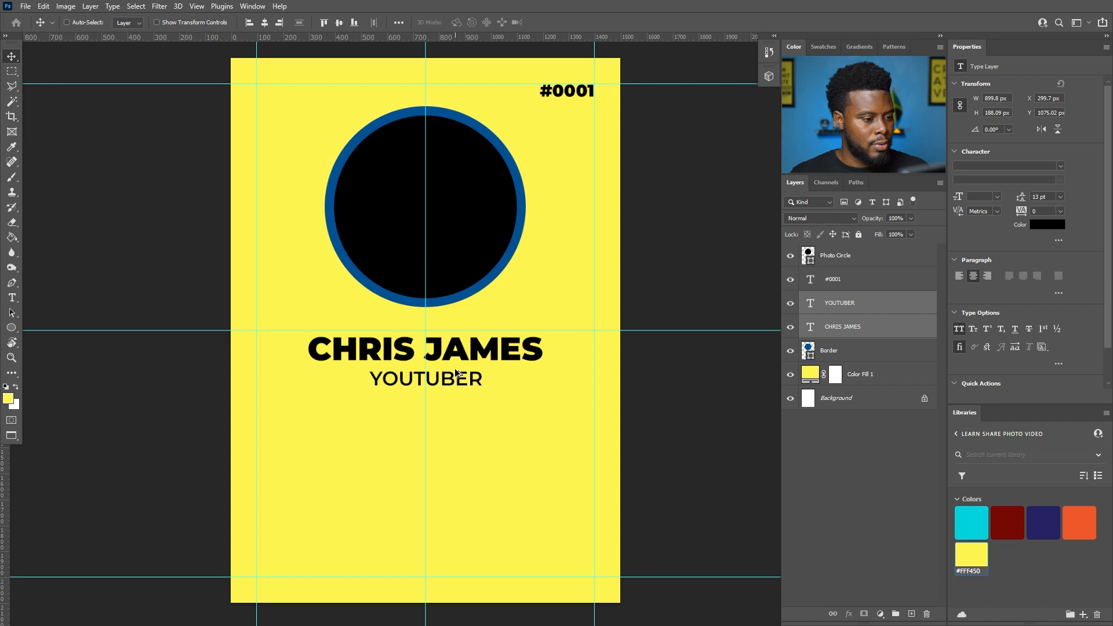
pyautogui.moveTo(455, 372); pyautogui.dragTo(453, 448)
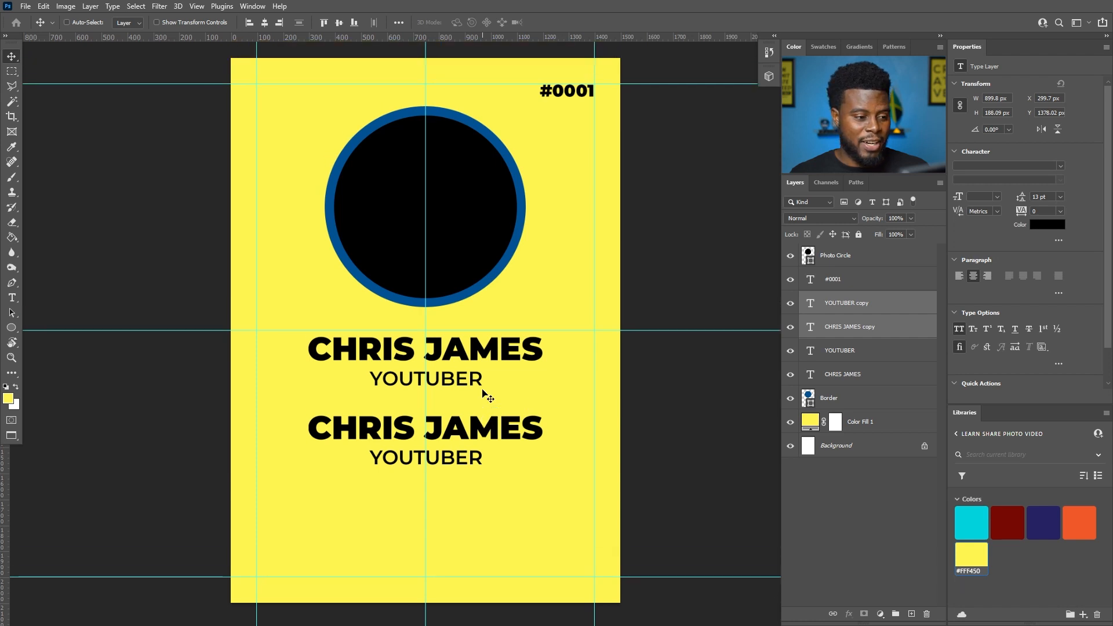
pyautogui.press('ctrl')
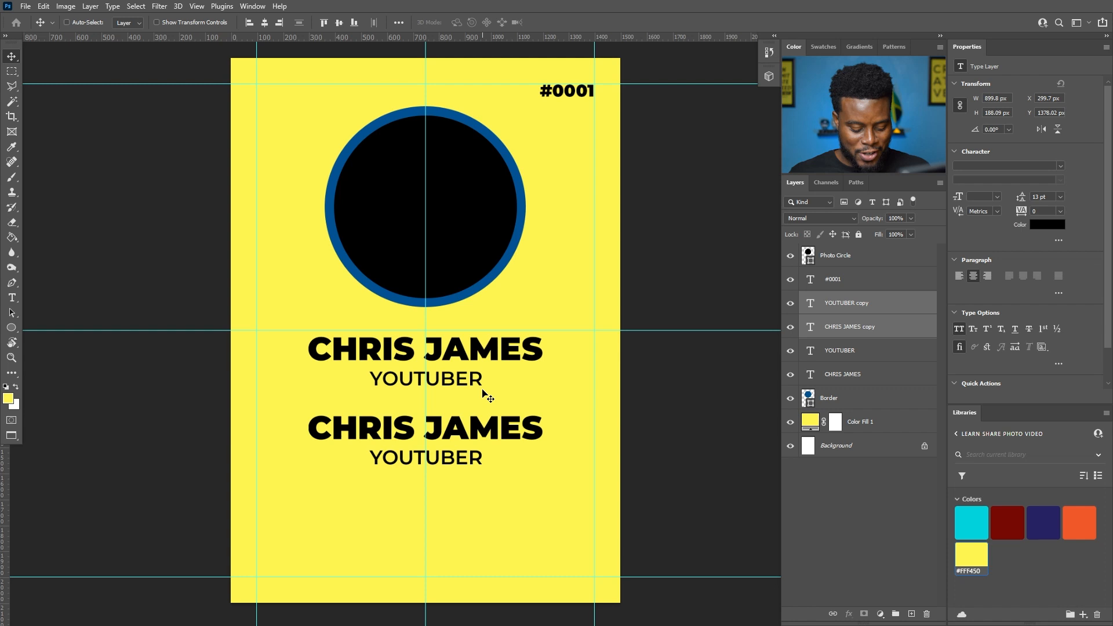
# - Save the badge as a PSD named 'LSPV 061 ID Card Tutorial Design', accepting the format options
pyautogui.hotkey('ctrl', 's')
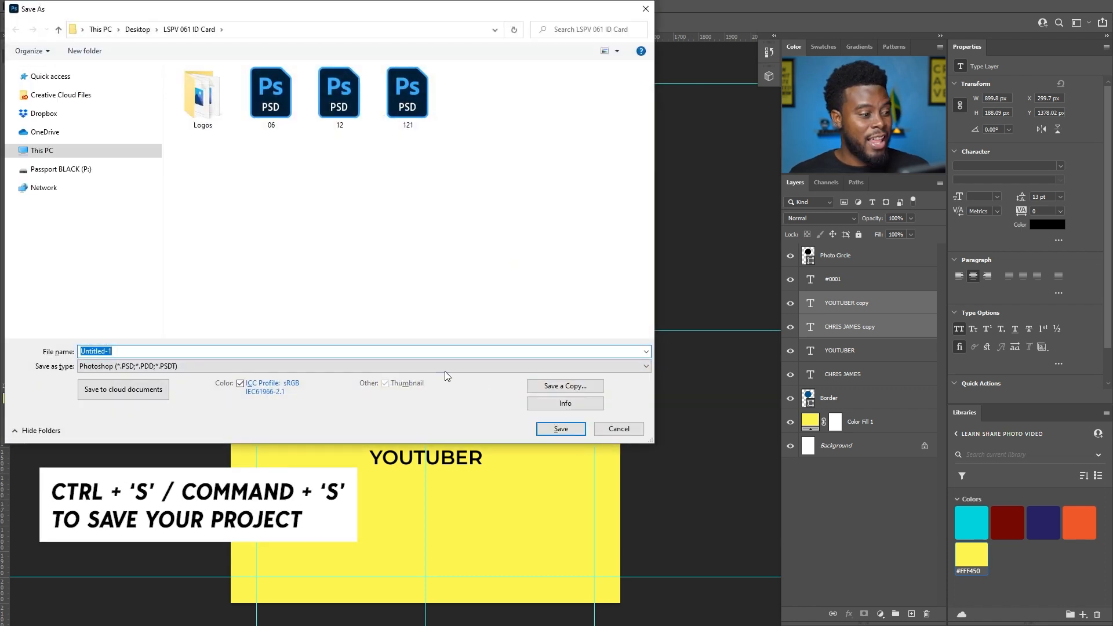
pyautogui.write('LSPV')
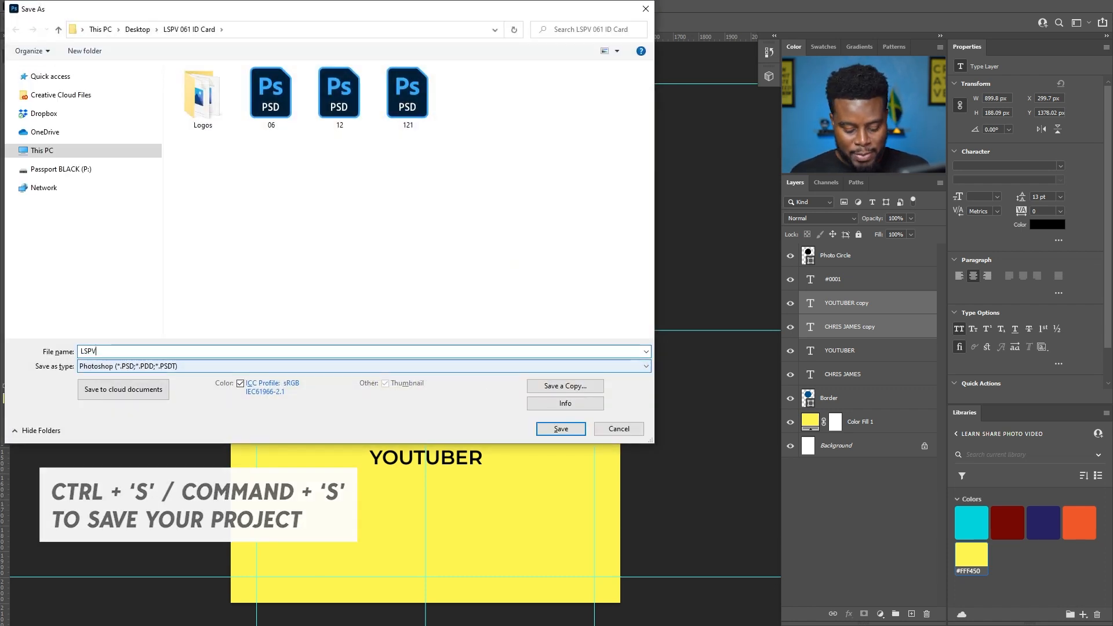
pyautogui.write(' 061 ')
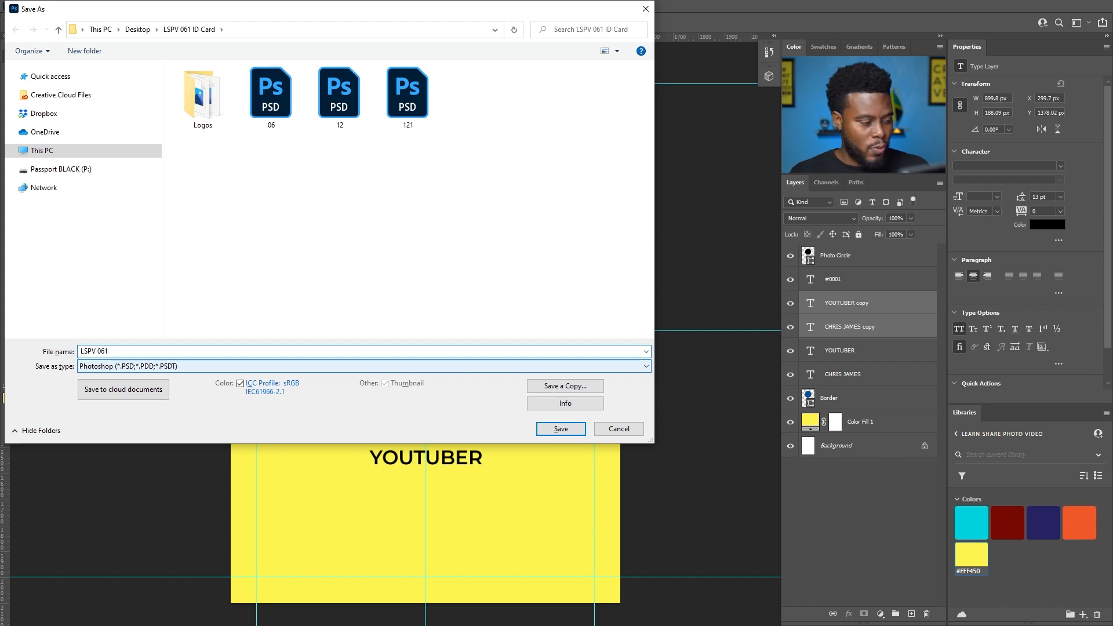
pyautogui.write('ID Card Tutorial')
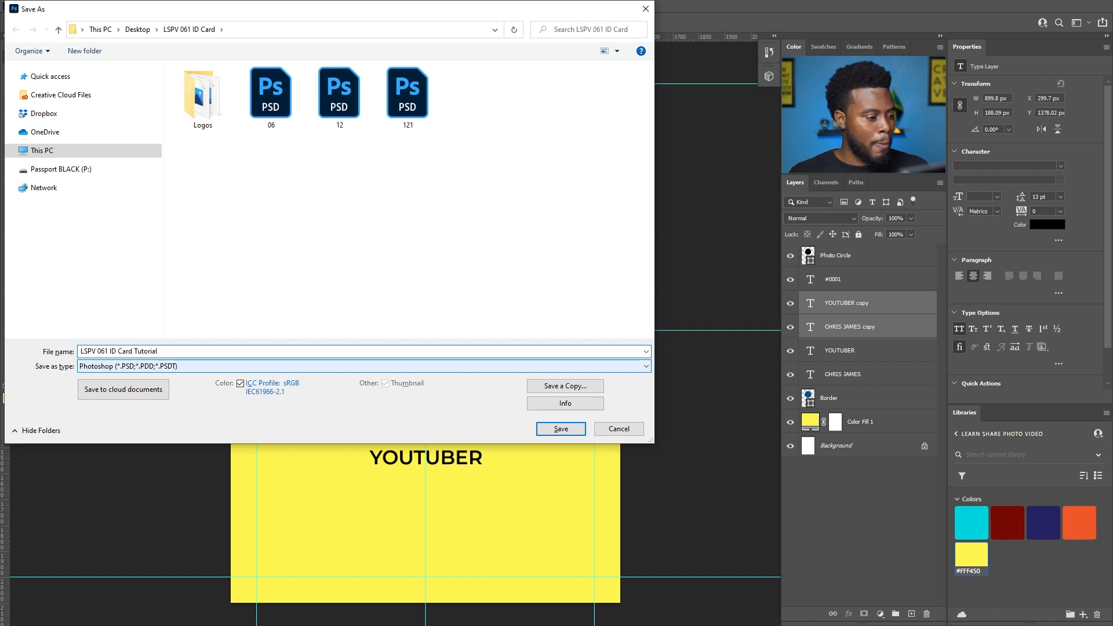
pyautogui.write(' Design')
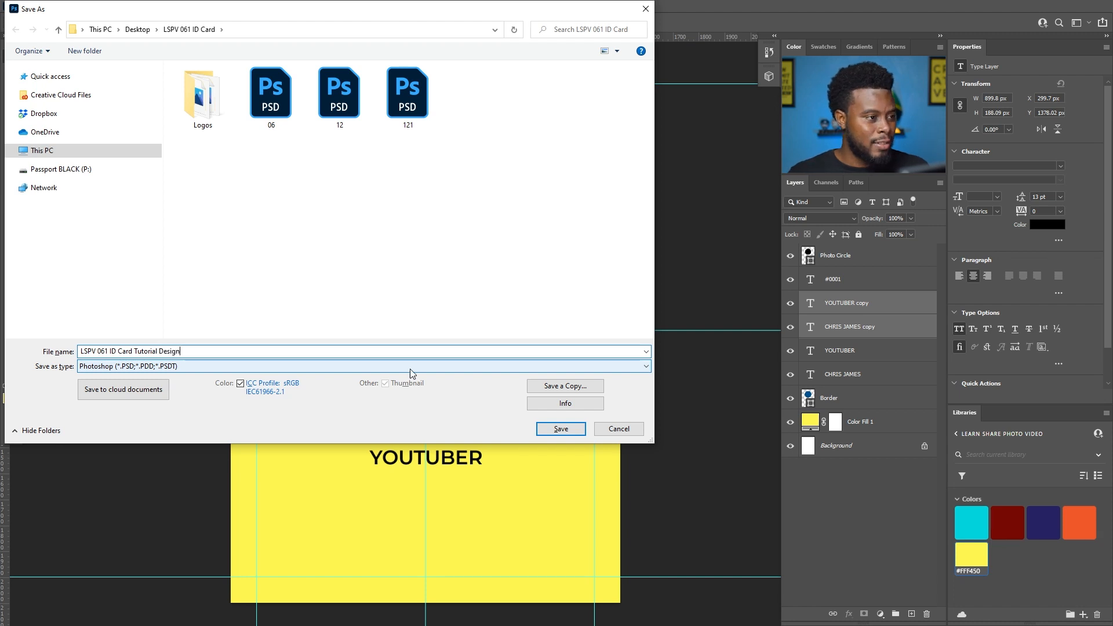
pyautogui.click(561, 427)
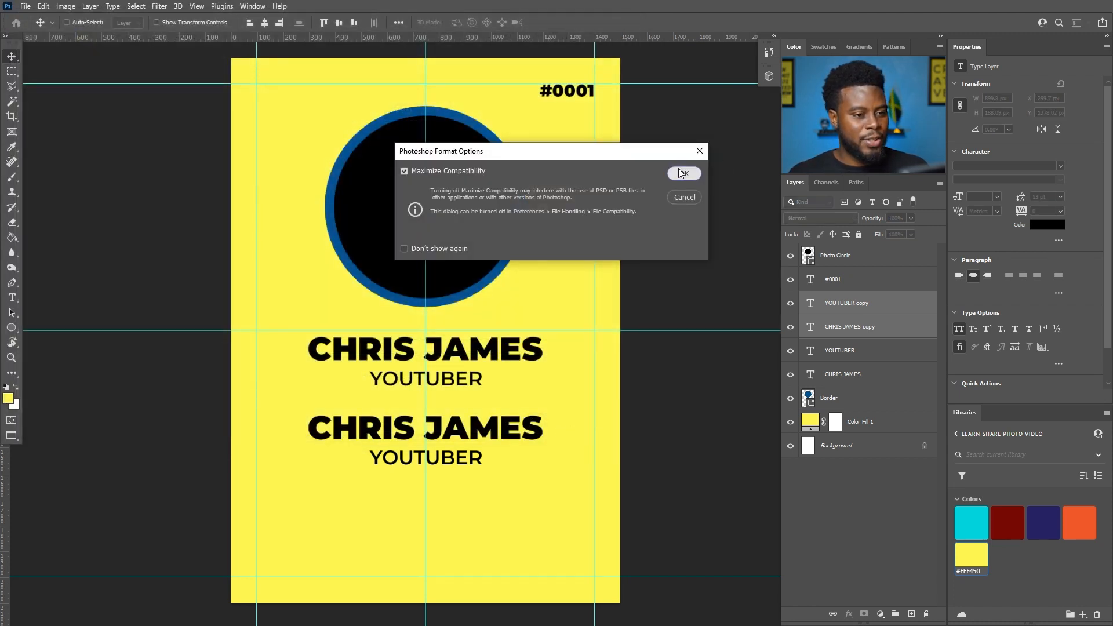
pyautogui.click(682, 173)
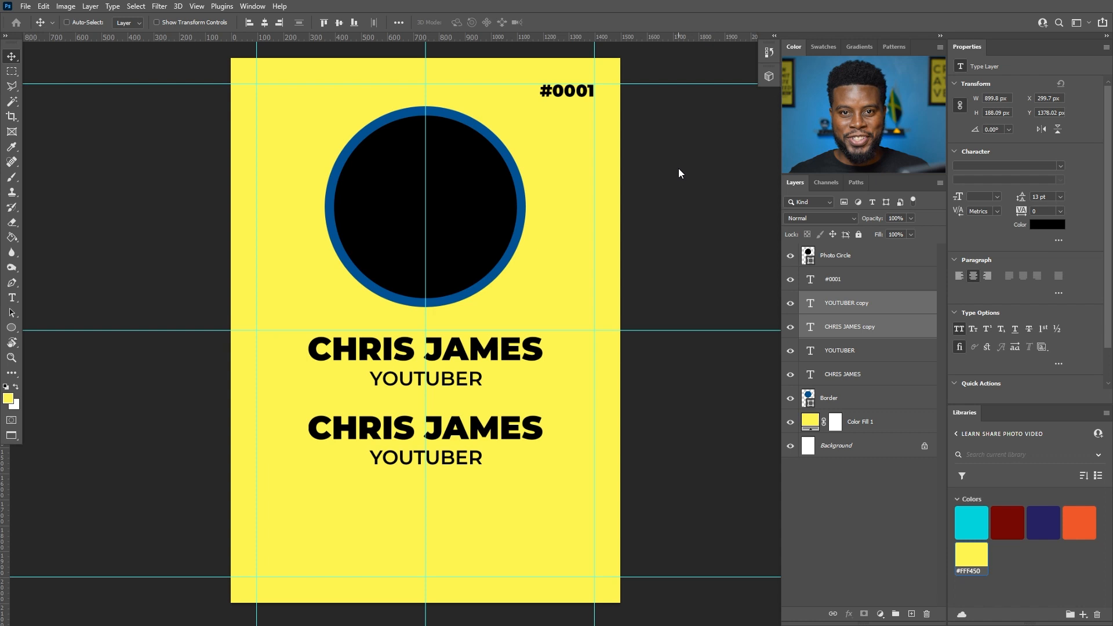
pyautogui.scroll(-1, 534, 355)
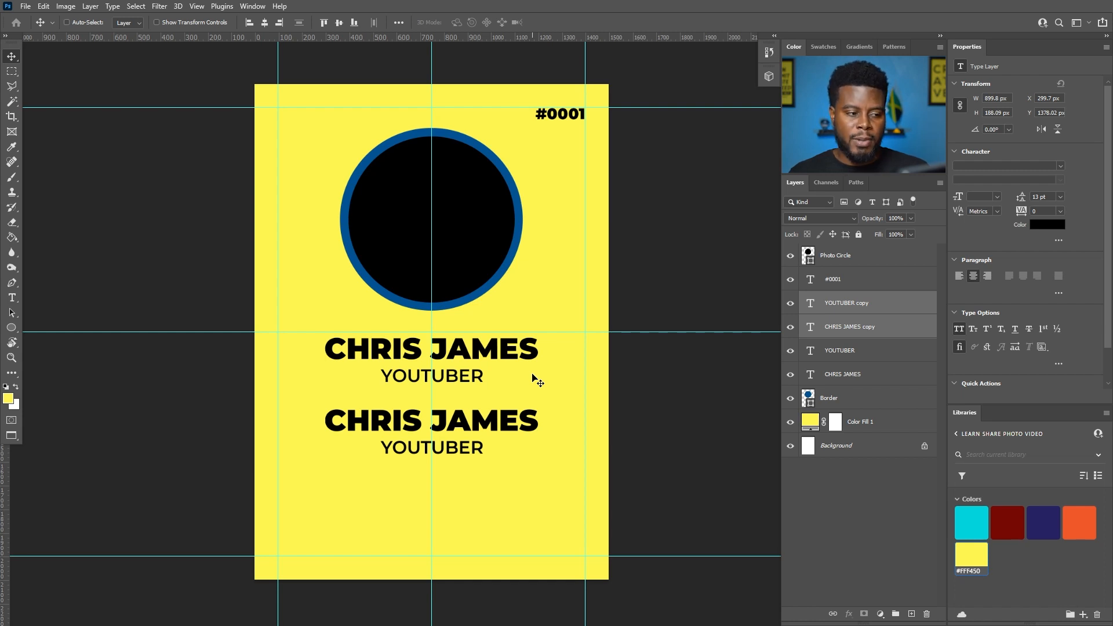
pyautogui.click(789, 303)
pyautogui.click(791, 328)
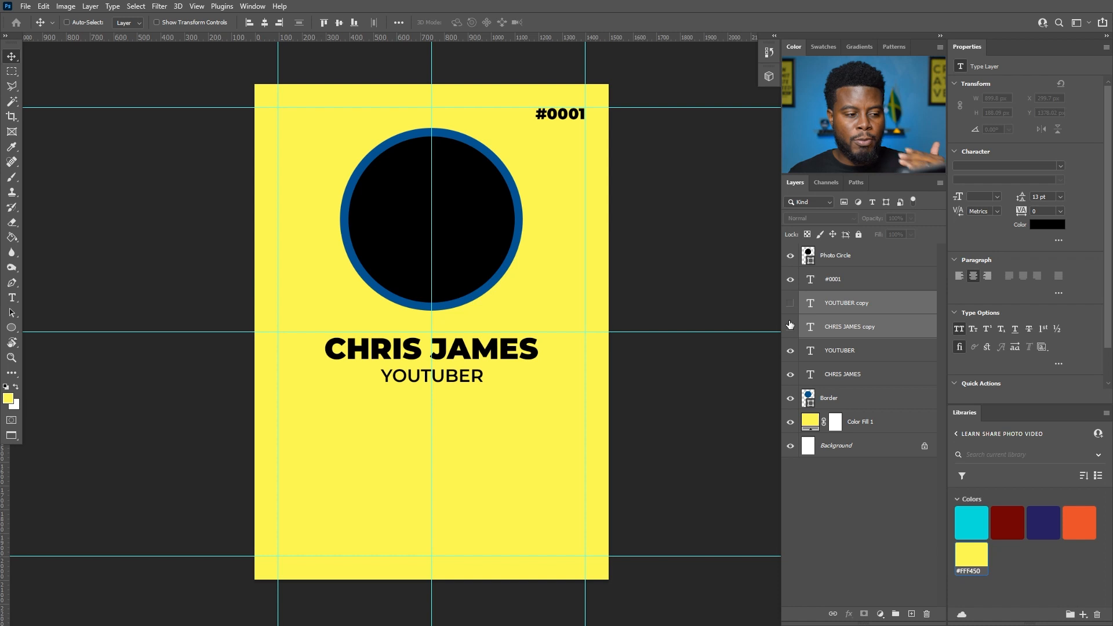
pyautogui.click(810, 349)
pyautogui.keyDown('shift'); pyautogui.click(835, 373); pyautogui.keyUp('shift')
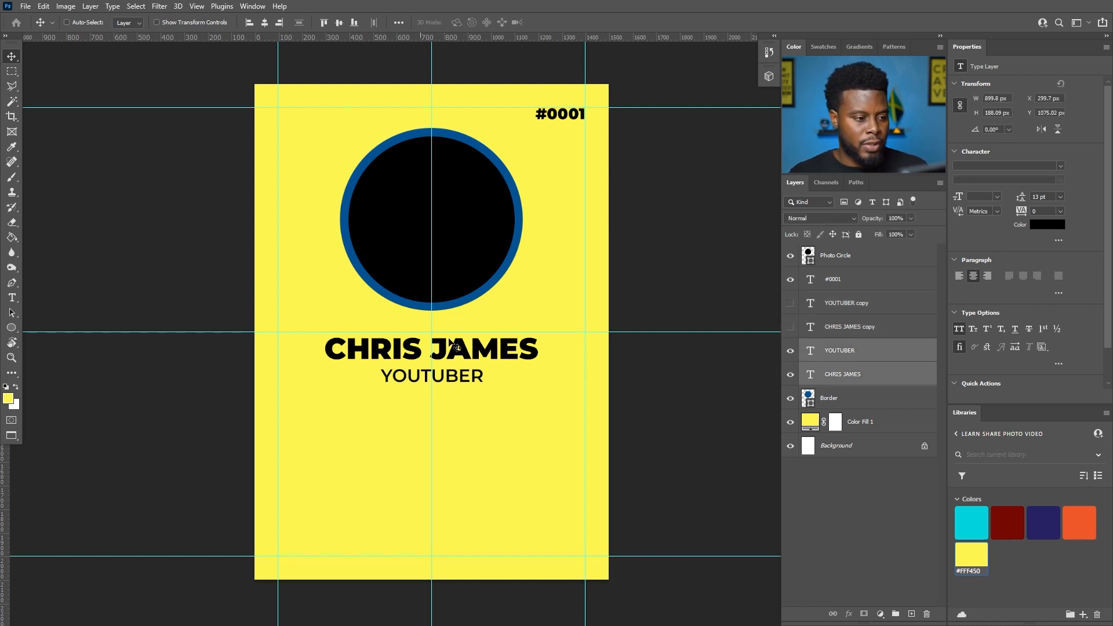
pyautogui.moveTo(489, 378); pyautogui.dragTo(491, 418)
# - Stack Photo Circle above Border, rename Border to 'Border Circle', and group the two layers
pyautogui.moveTo(837, 255); pyautogui.dragTo(838, 403)
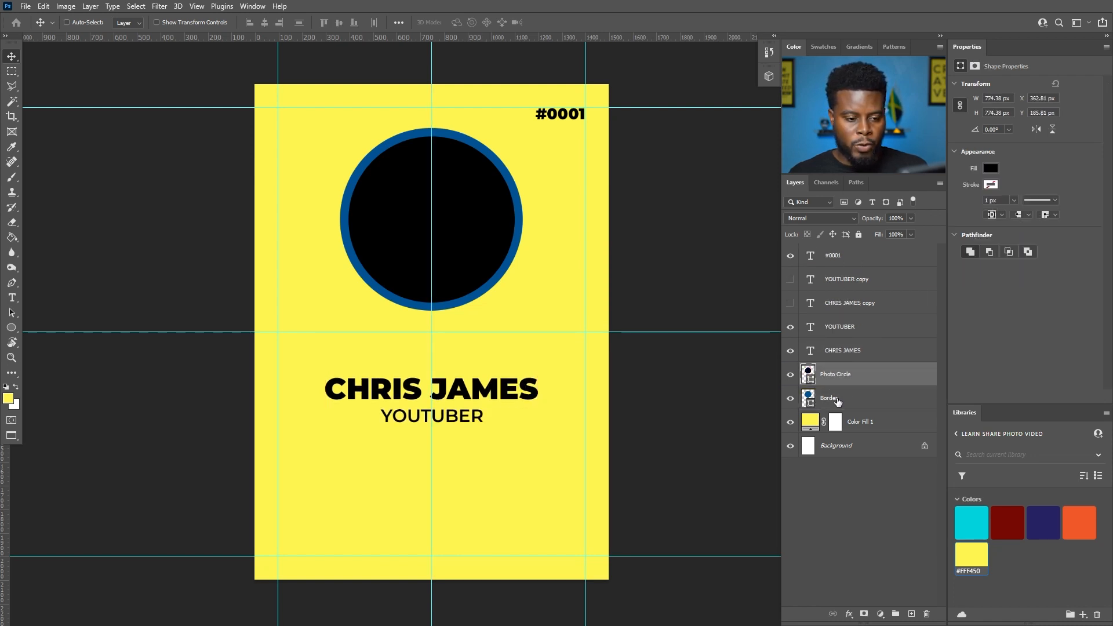
pyautogui.keyDown('shift'); pyautogui.click(838, 402); pyautogui.keyUp('shift')
pyautogui.click(880, 376)
pyautogui.keyDown('shift'); pyautogui.click(856, 400); pyautogui.keyUp('shift')
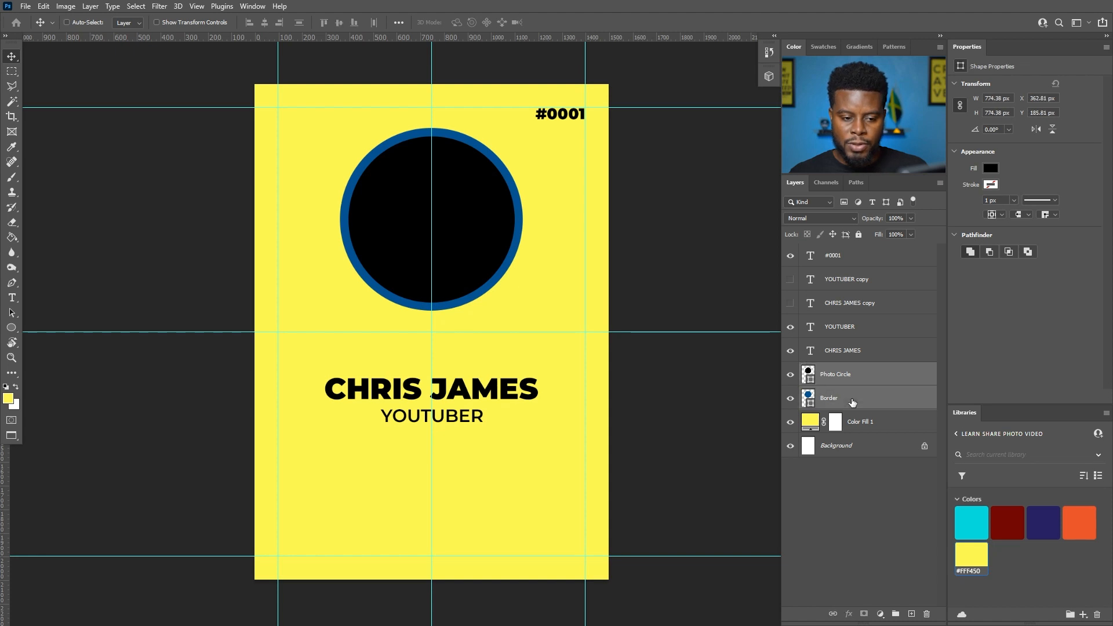
pyautogui.doubleClick(827, 398)
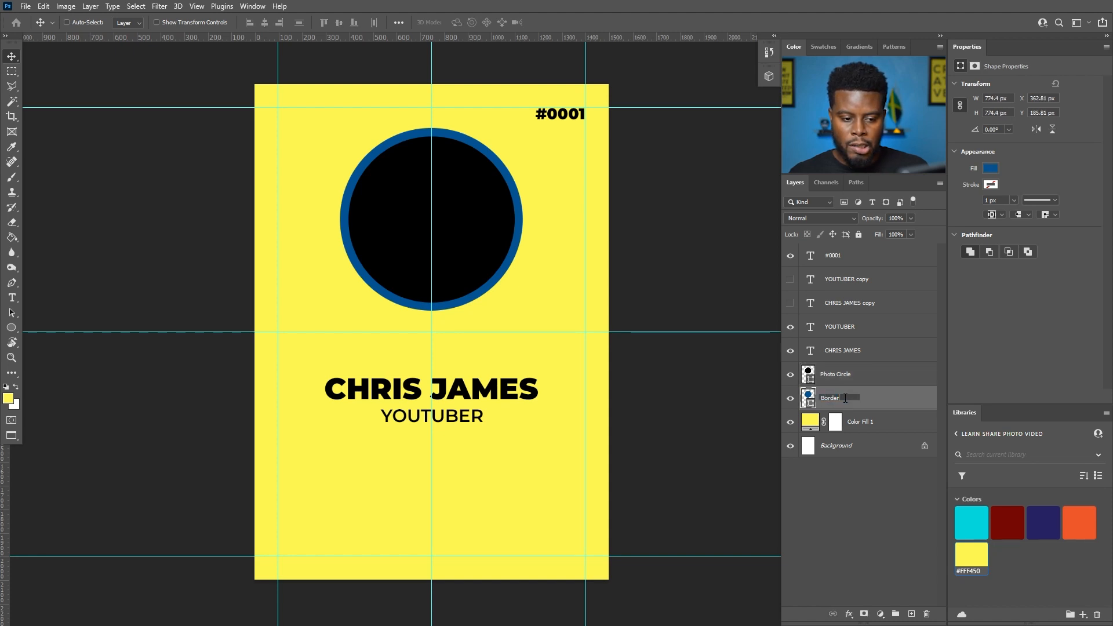
pyautogui.press('Return')
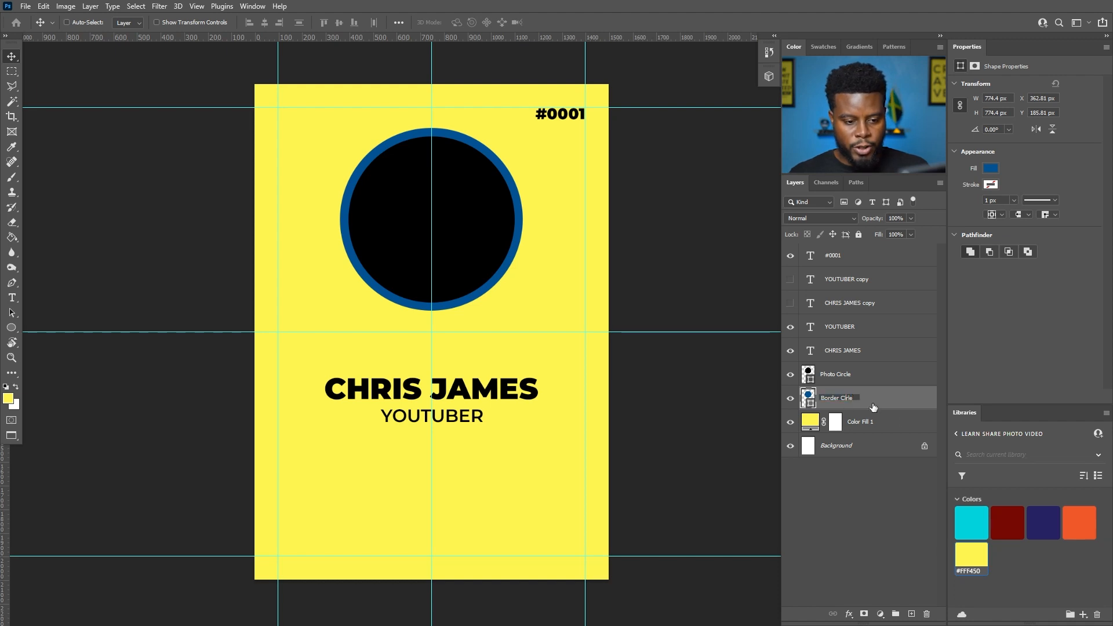
pyautogui.write('l')
pyautogui.press('Return')
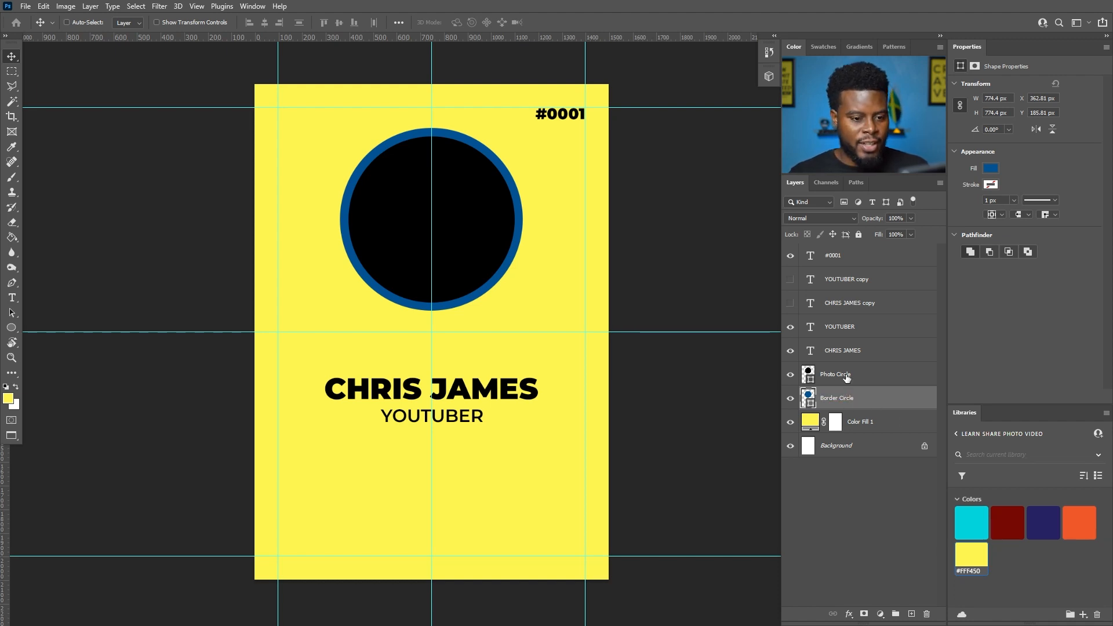
pyautogui.keyDown('shift'); pyautogui.click(879, 379); pyautogui.keyUp('shift')
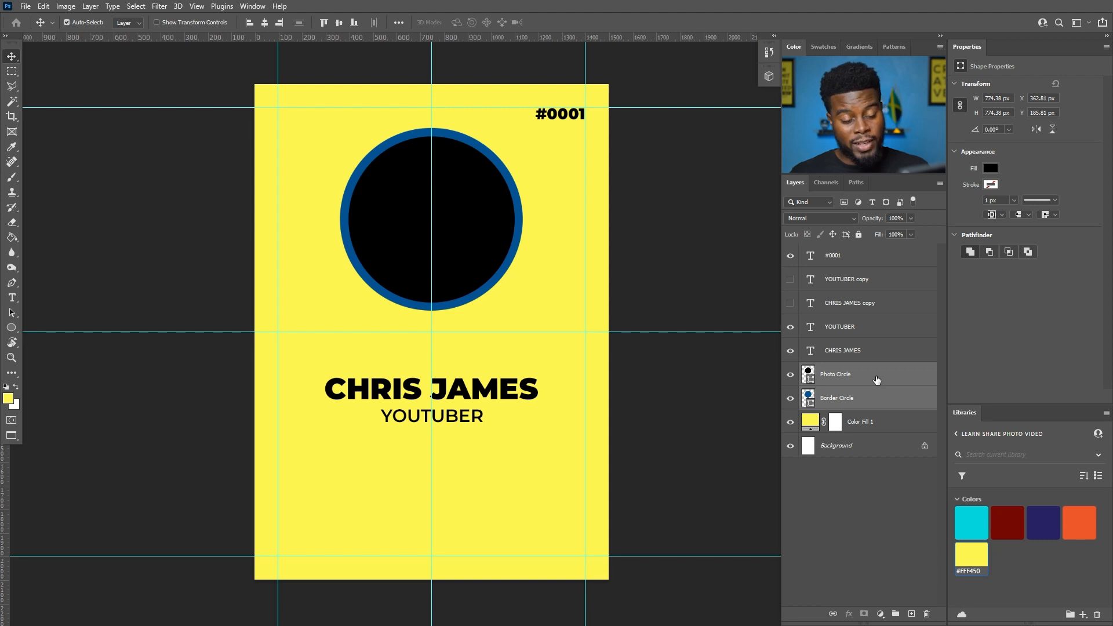
pyautogui.hotkey('ctrl', 'g')
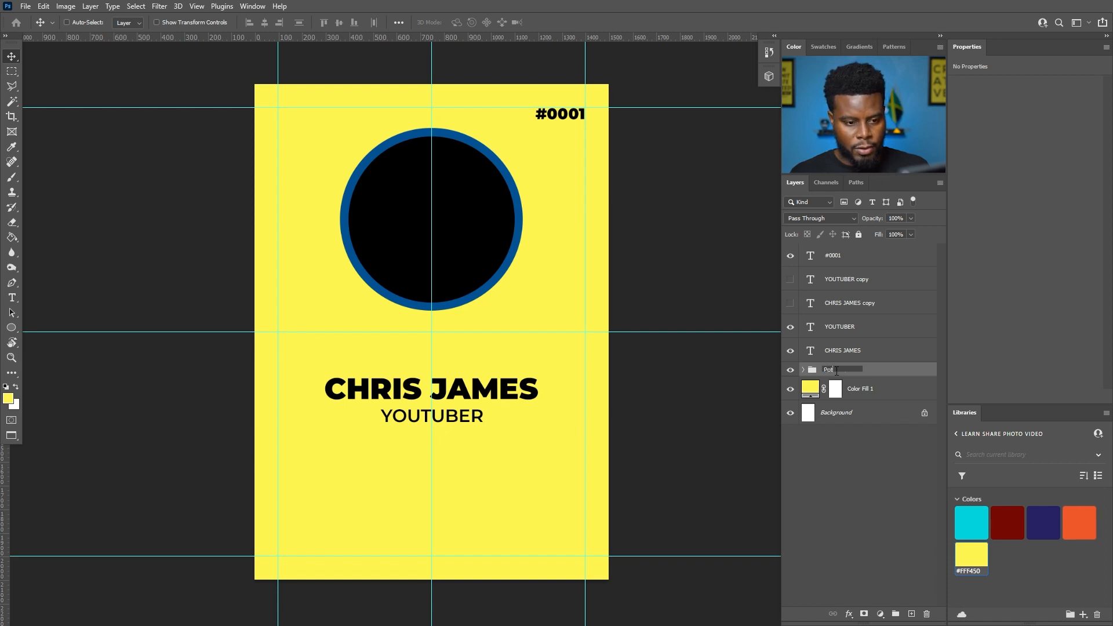
# - Name the group Photo, scale the circle up to 110%, and move it down 51 px onto the guides
pyautogui.press('Return')
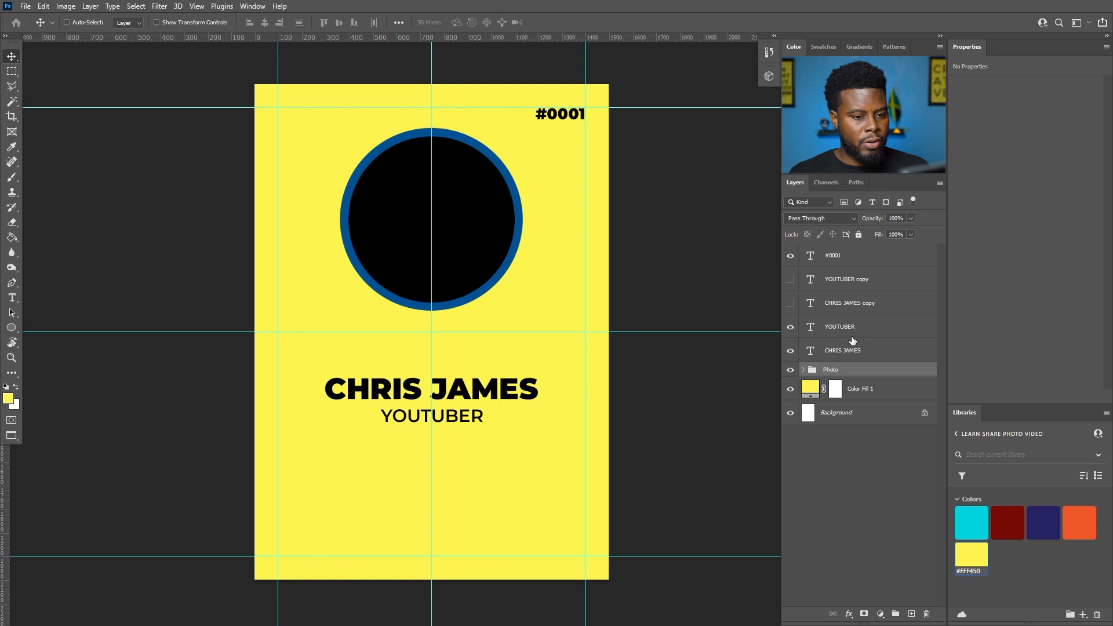
pyautogui.hotkey('ctrl', 't')
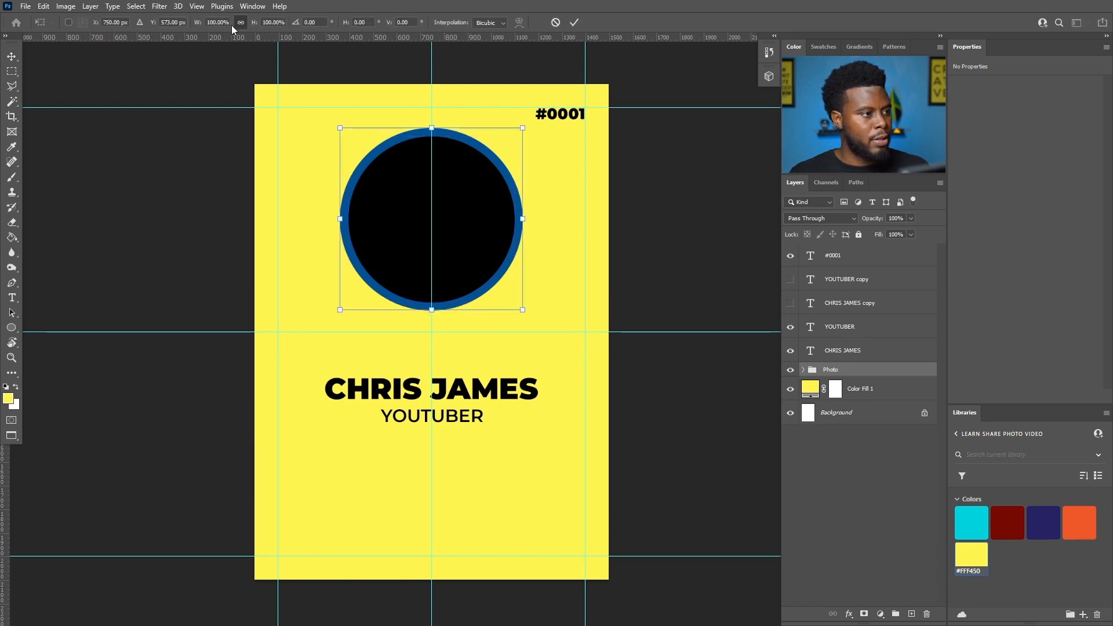
pyautogui.hotkey('shift', 'Up')
pyautogui.press('Return')
pyautogui.moveTo(458, 187)
pyautogui.mouseDown()
pyautogui.moveTo(454, 212)
pyautogui.moveTo(458, 197)
pyautogui.mouseUp()
pyautogui.scroll(-2, 439, 174)
pyautogui.scroll(2, 438, 174)
pyautogui.scroll(1, 439, 174)
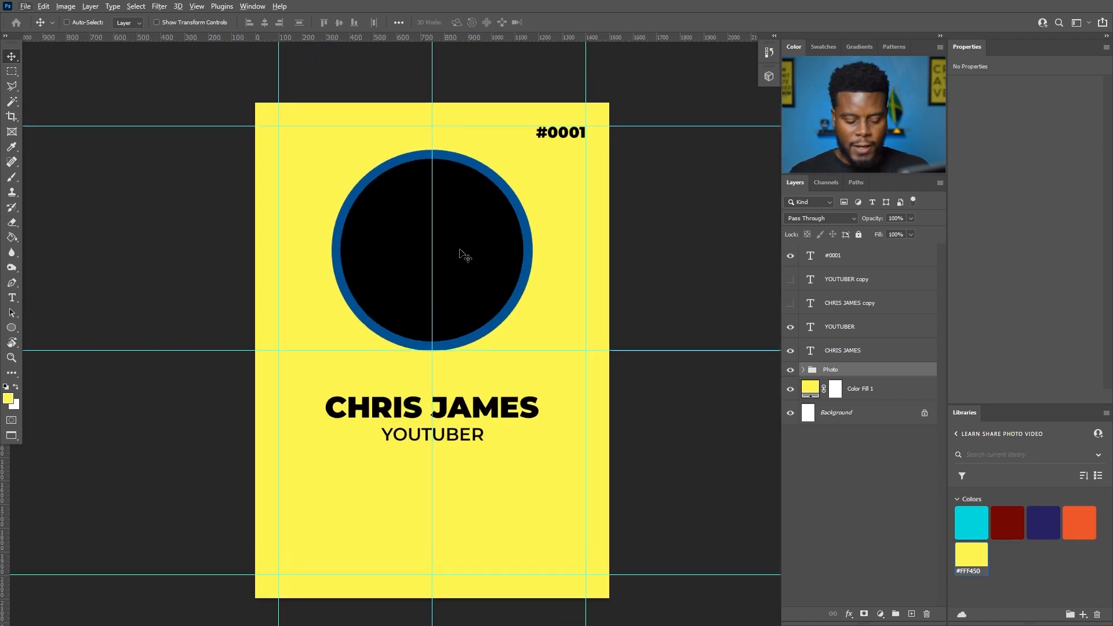
pyautogui.scroll(-1, 359, 231)
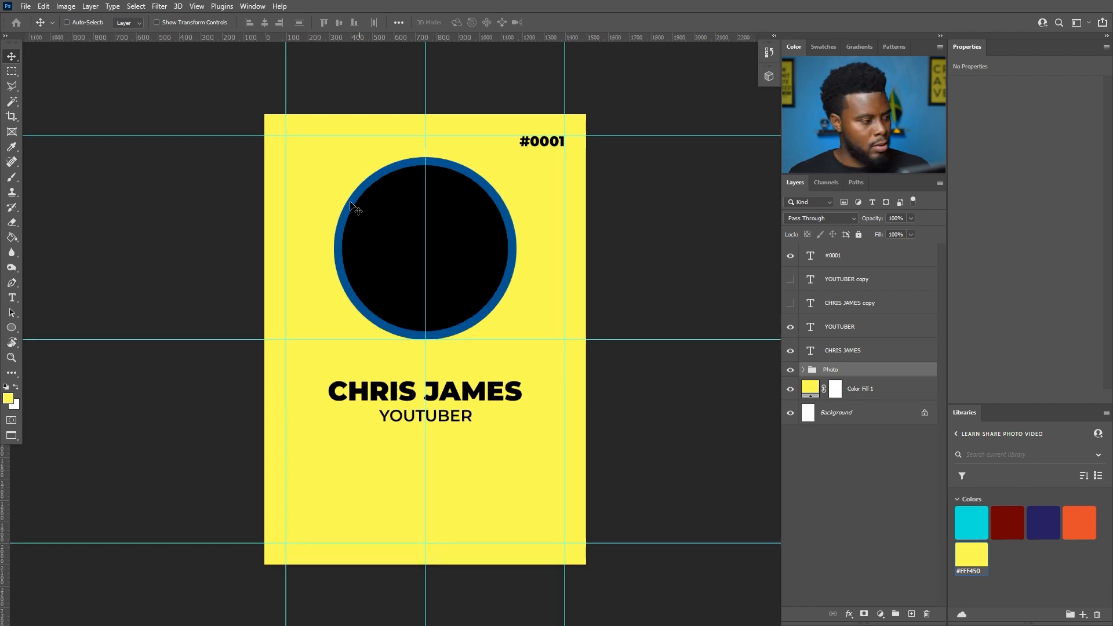
pyautogui.click(12, 328)
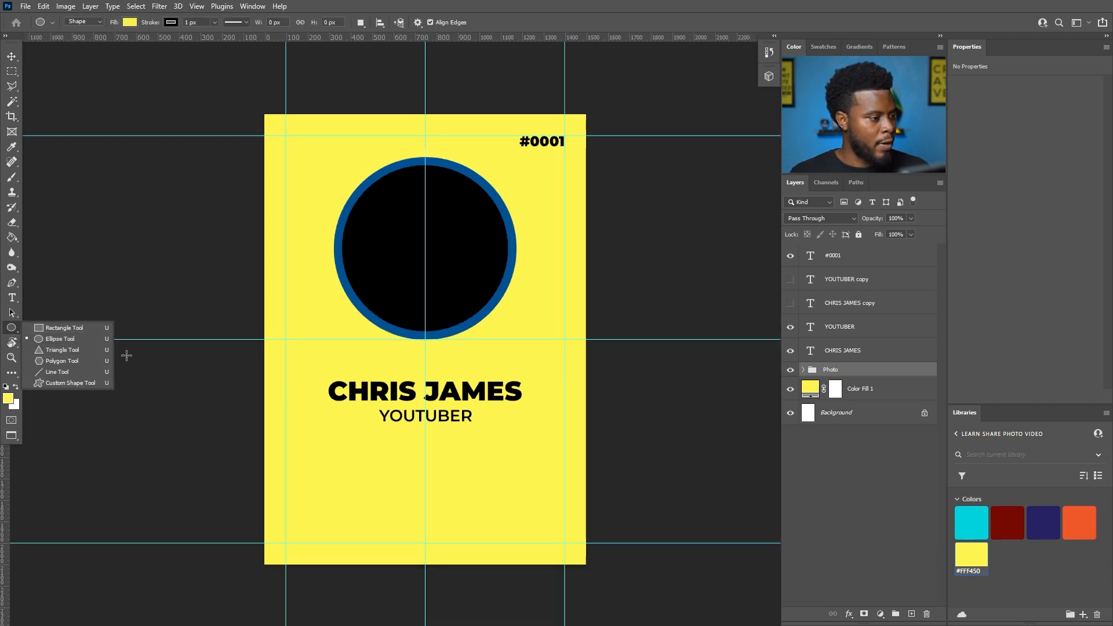
# - Dismiss the ellipse size dialog and make orange #F1592A the foreground colour from Libraries
pyautogui.click(139, 267)
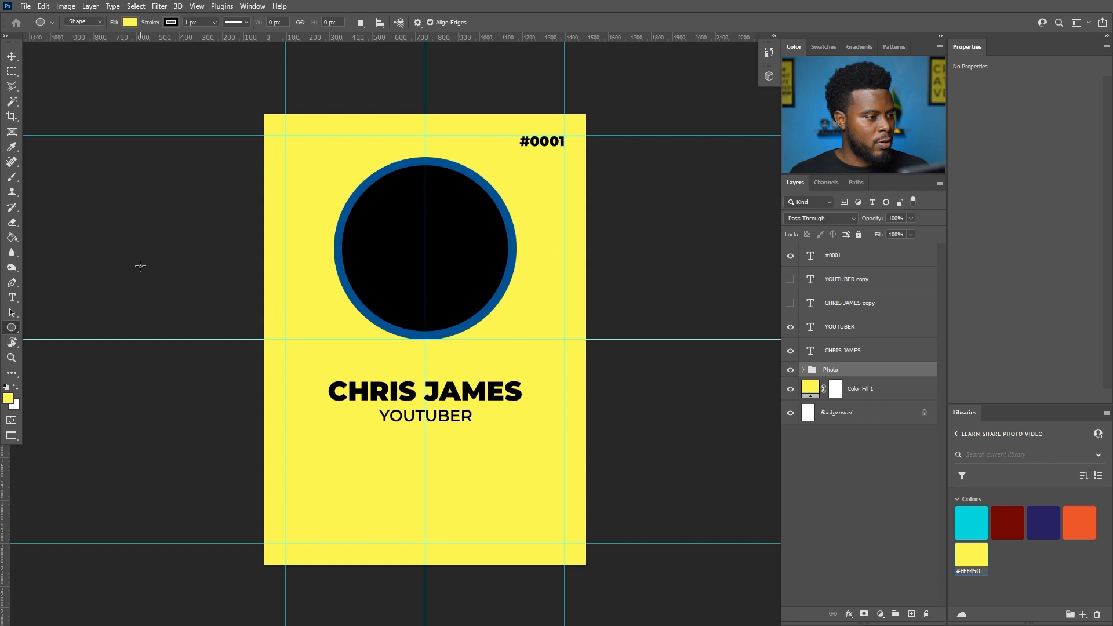
pyautogui.click(594, 231)
pyautogui.scroll(-1, 325, 249)
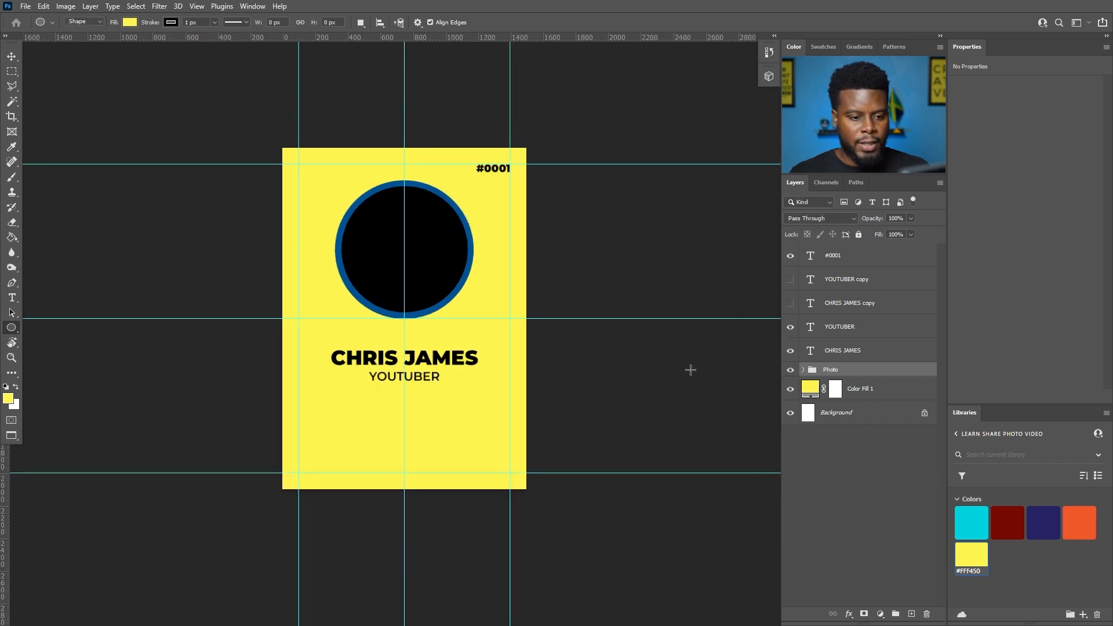
pyautogui.click(9, 399)
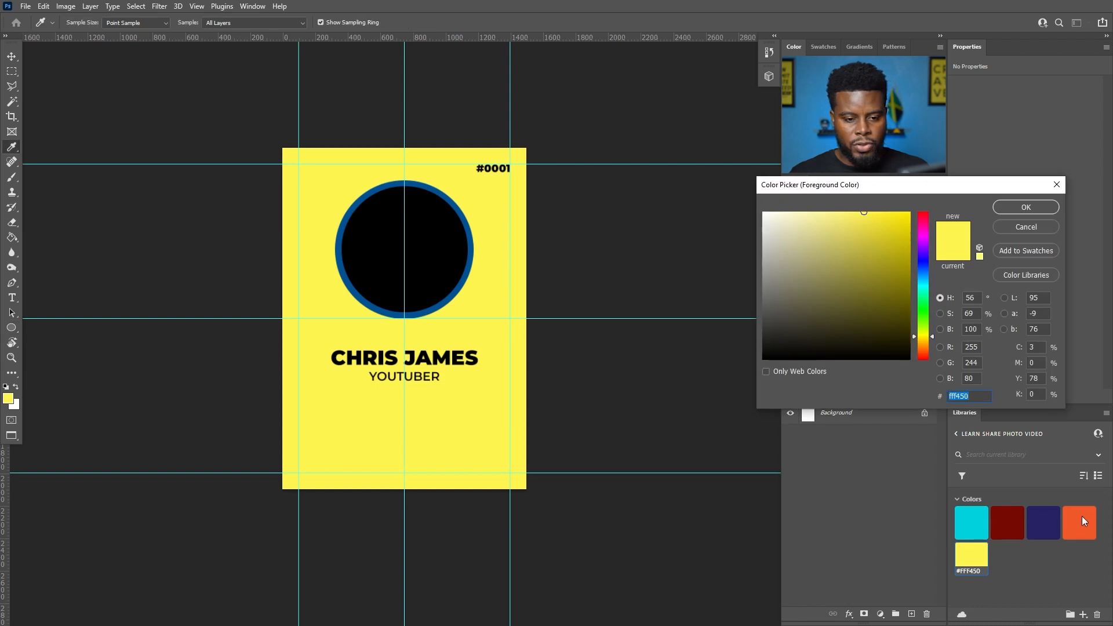
pyautogui.click(1031, 228)
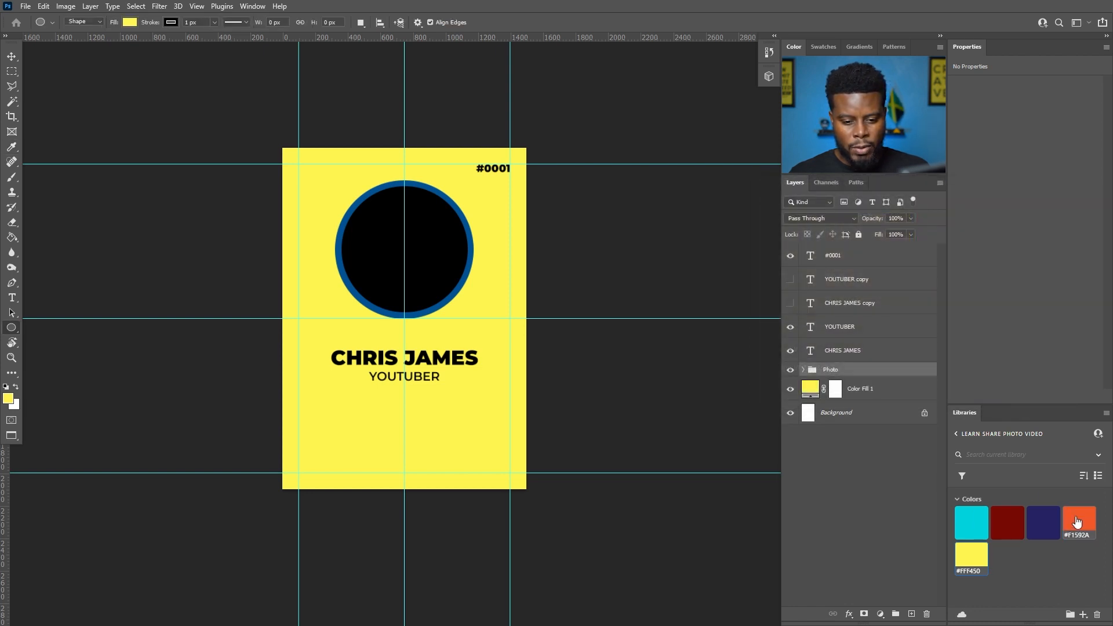
pyautogui.click(1075, 521)
pyautogui.click(1080, 512)
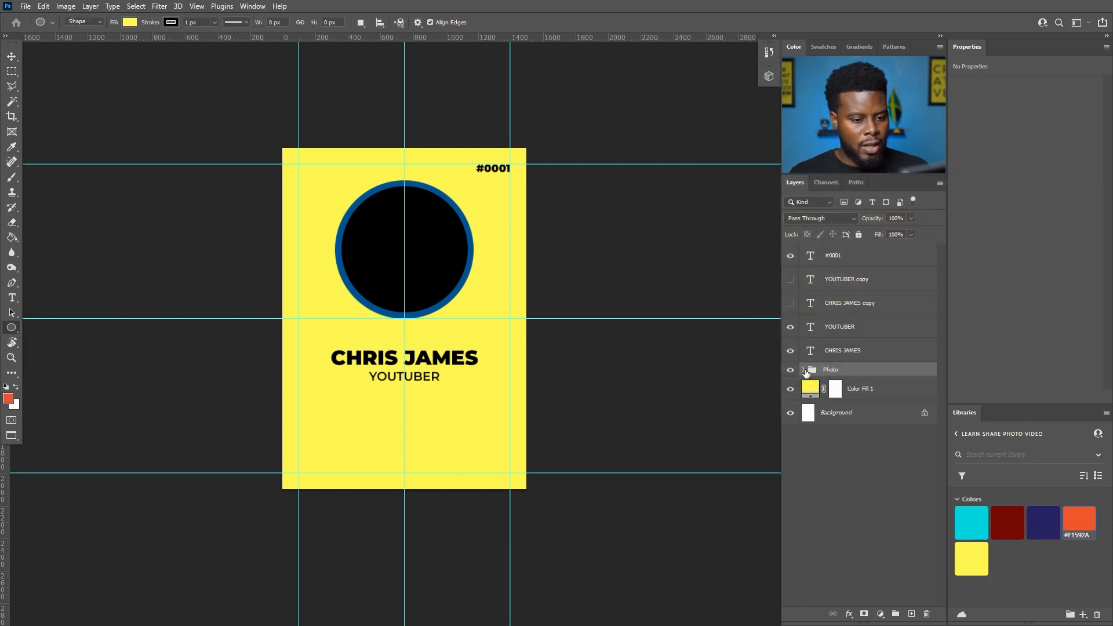
# - Select Border Circle inside the Photo group and fill the ring with navy #262262
pyautogui.click(804, 370)
pyautogui.click(817, 389)
pyautogui.click(821, 417)
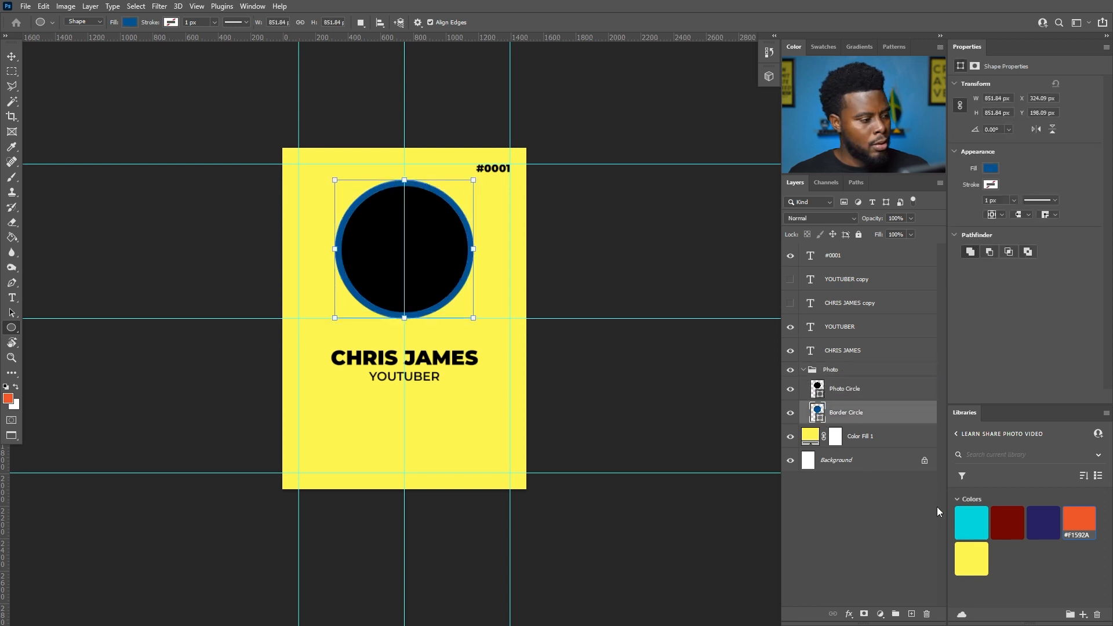
pyautogui.press('x')
pyautogui.click(1044, 521)
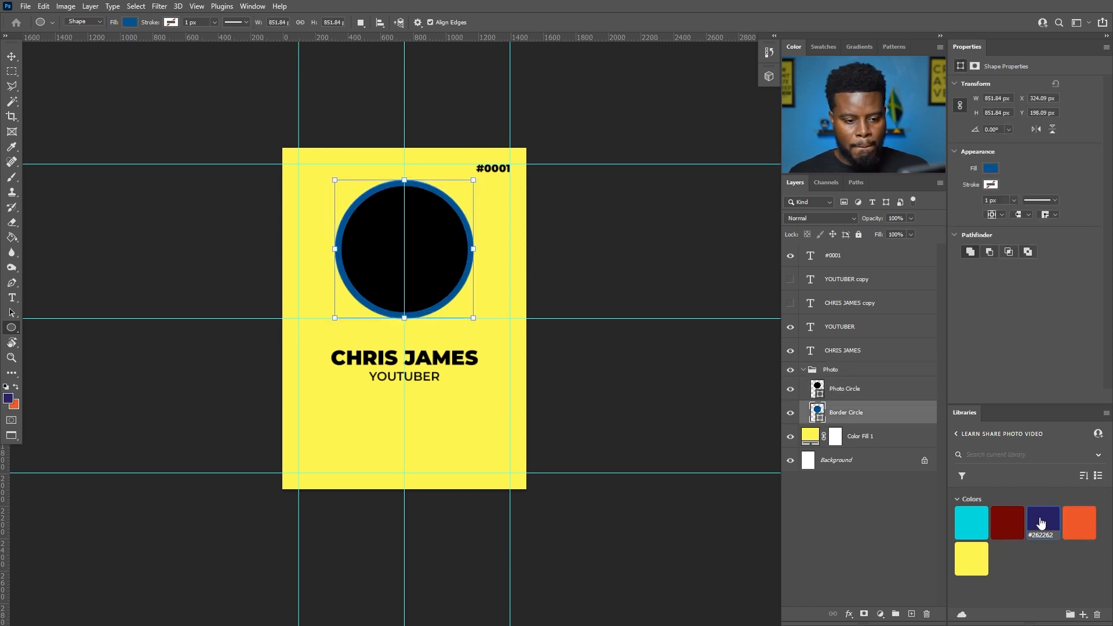
pyautogui.doubleClick(821, 420)
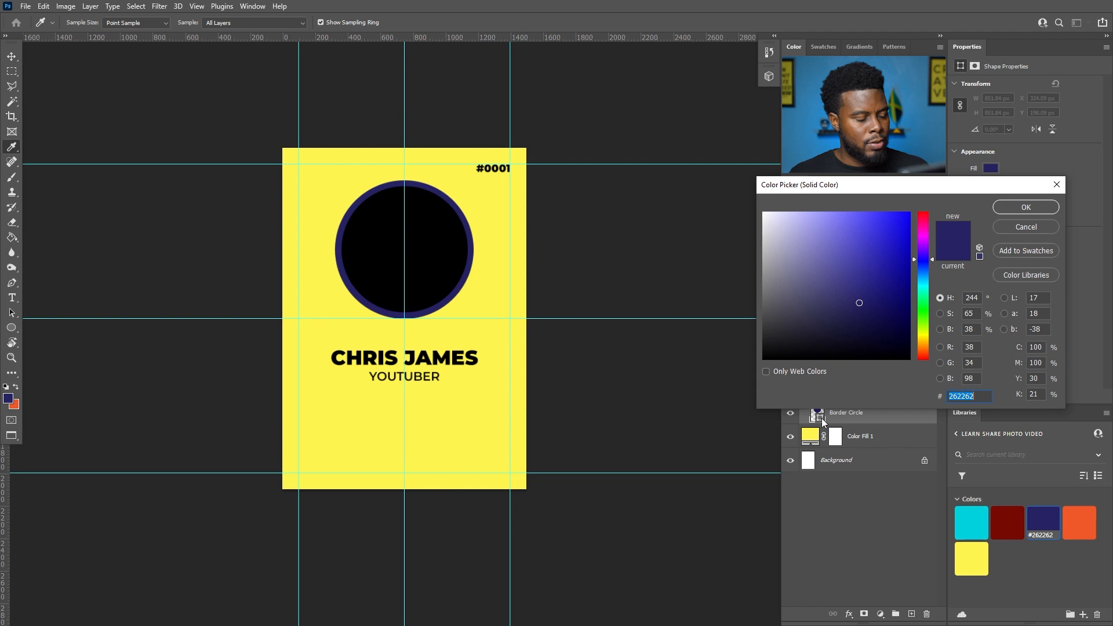
pyautogui.press('Return')
pyautogui.scroll(3, 383, 285)
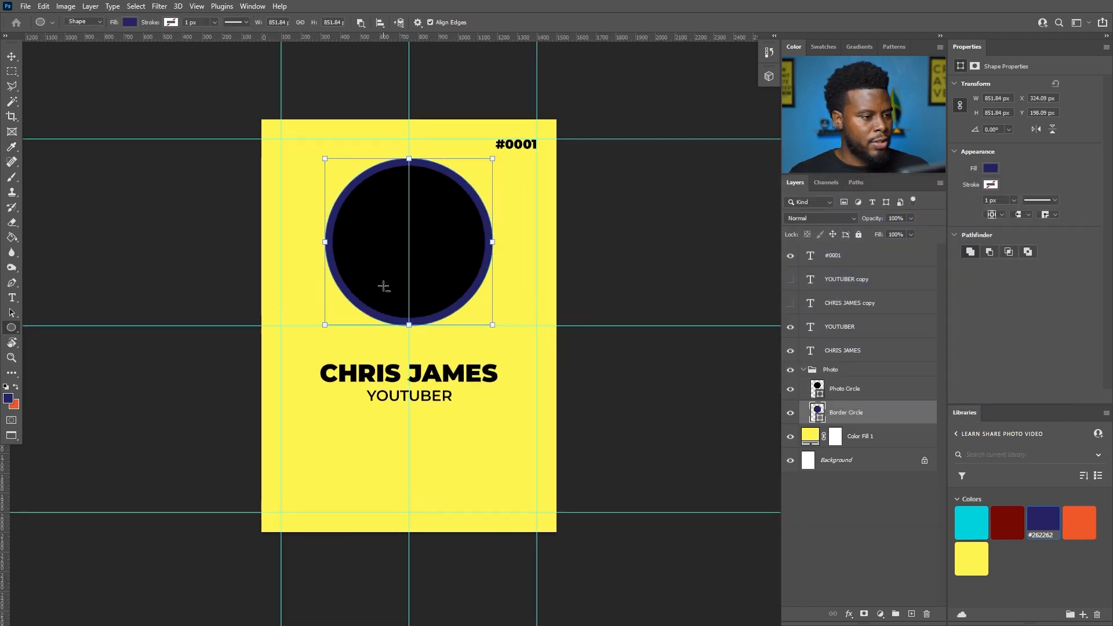
# - Swap to a white foreground colour and draw a large ellipse over the badge
pyautogui.press('v')
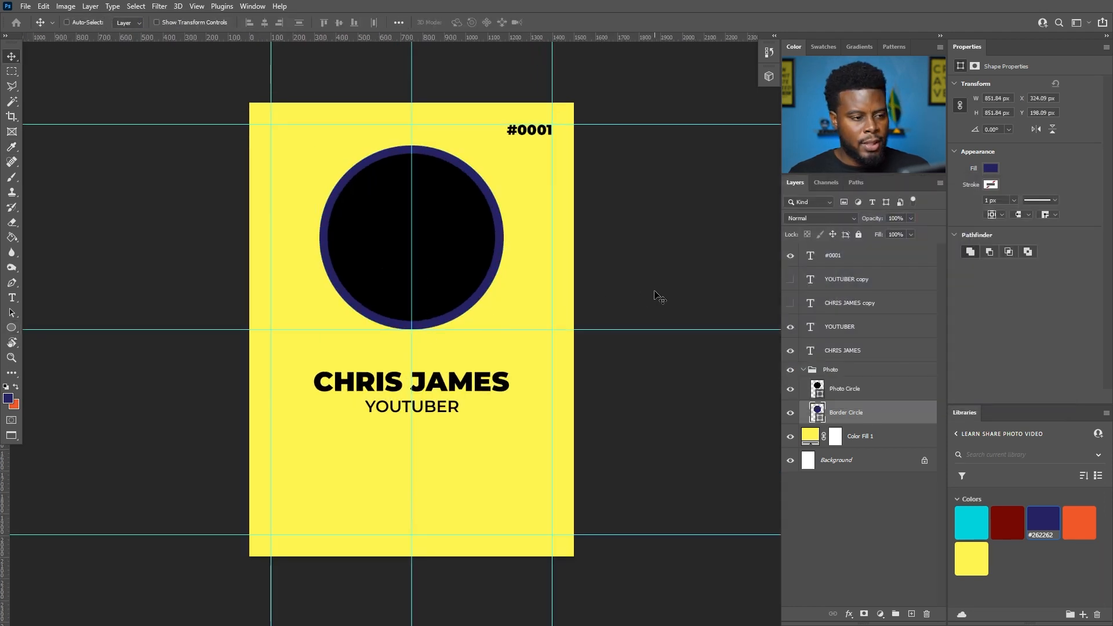
pyautogui.scroll(-1, 510, 279)
pyautogui.press('x')
pyautogui.scroll(1, 510, 278)
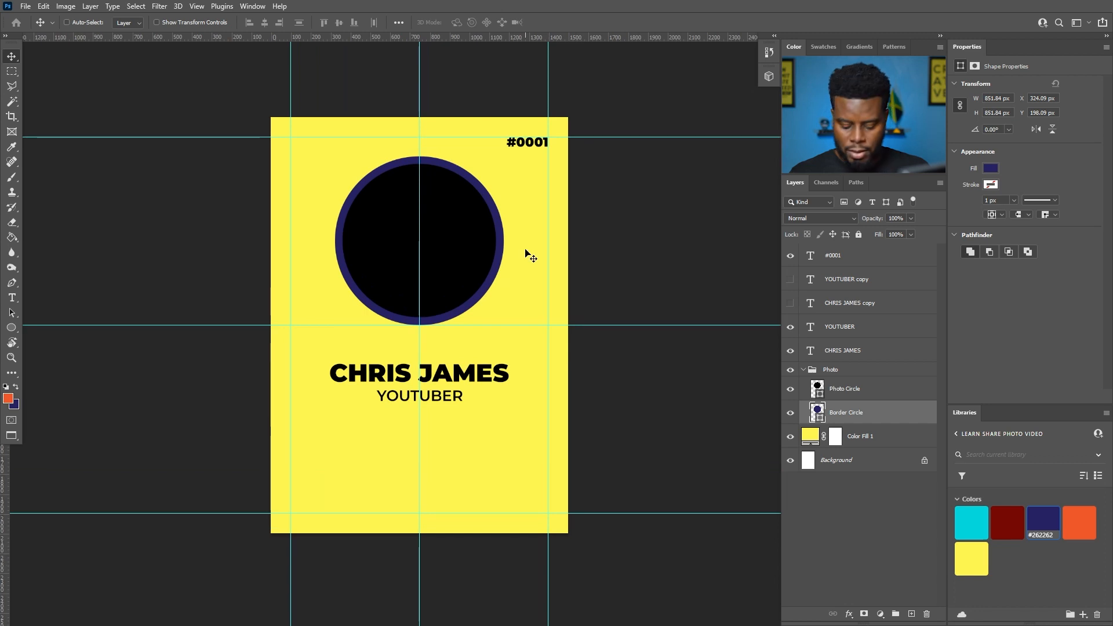
pyautogui.scroll(-1, 466, 251)
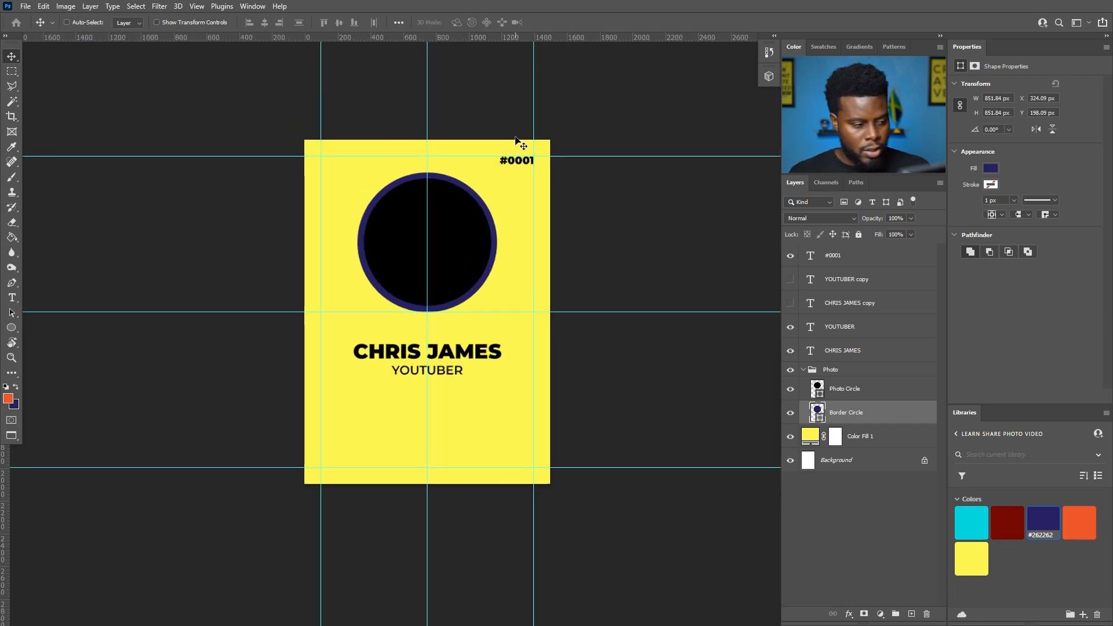
pyautogui.press('u')
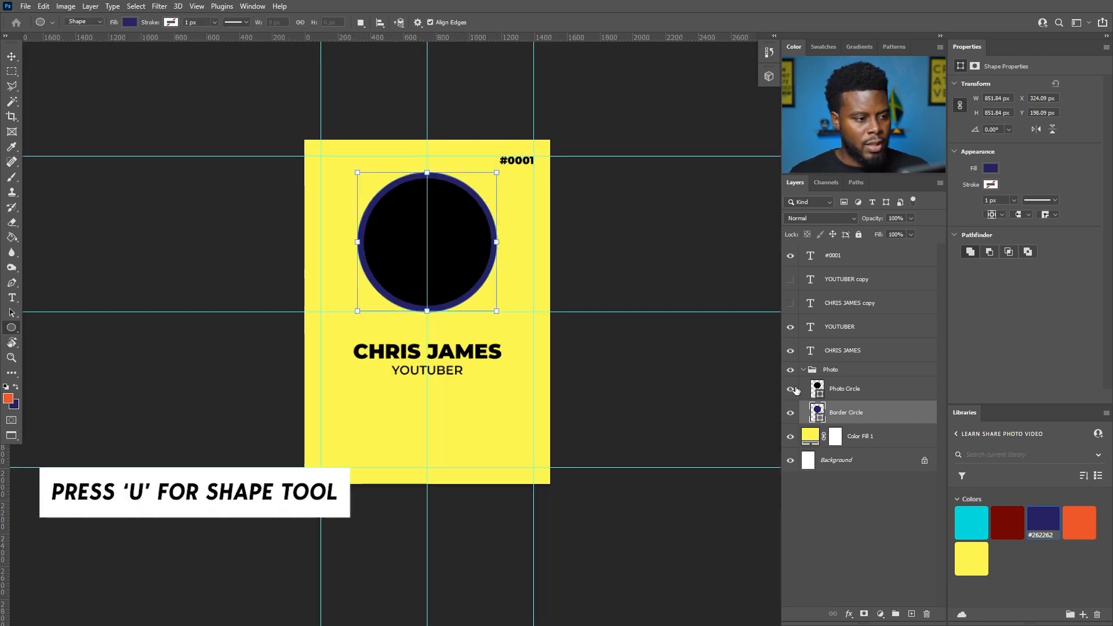
pyautogui.moveTo(348, 120); pyautogui.dragTo(608, 298)
# - Scale the white ellipse up to about 135% and shift it right so its edge curves across the card
pyautogui.press('v')
pyautogui.moveTo(493, 145); pyautogui.dragTo(532, 249)
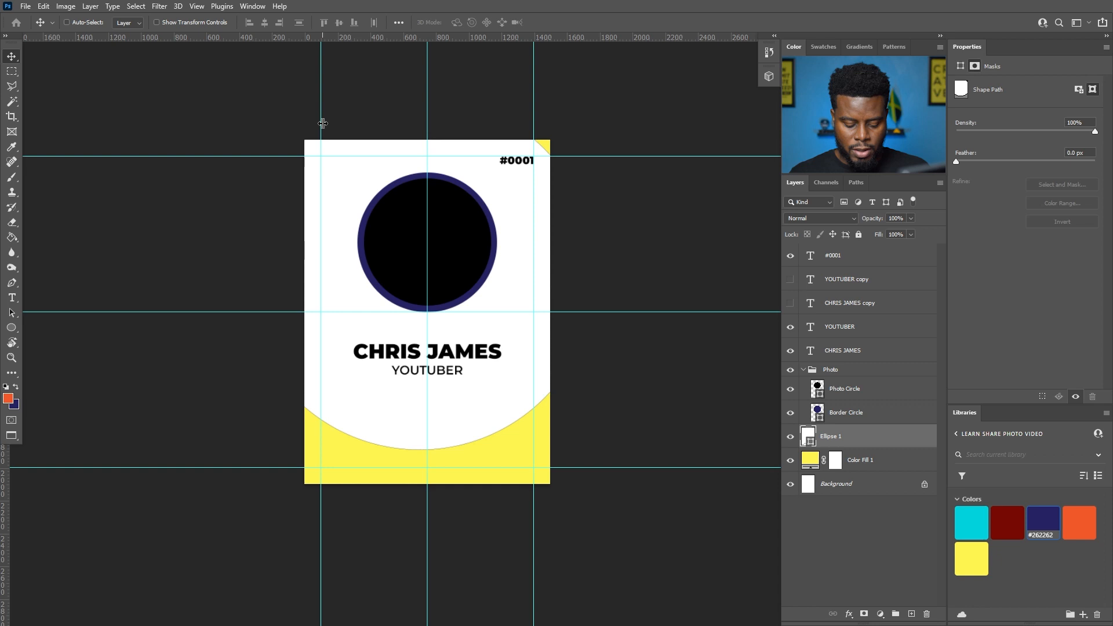
pyautogui.hotkey('ctrl', 't')
pyautogui.moveTo(595, 448); pyautogui.dragTo(733, 548)
pyautogui.press('Return')
pyautogui.moveTo(462, 442); pyautogui.dragTo(643, 331)
pyautogui.scroll(7, 534, 276)
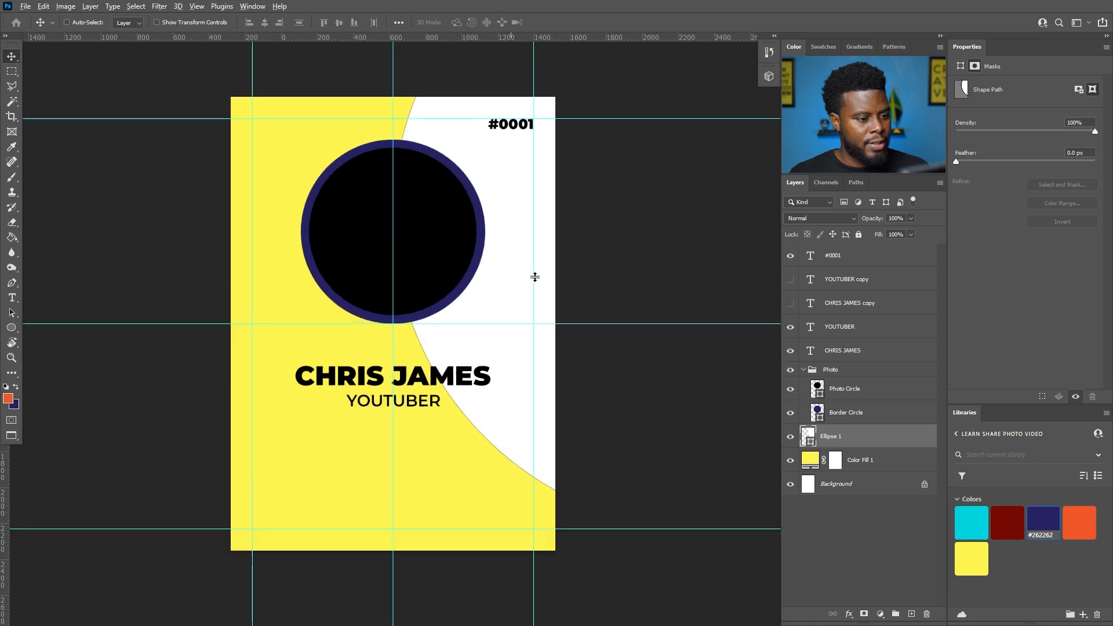
pyautogui.scroll(-2, 351, 343)
pyautogui.scroll(3, 389, 336)
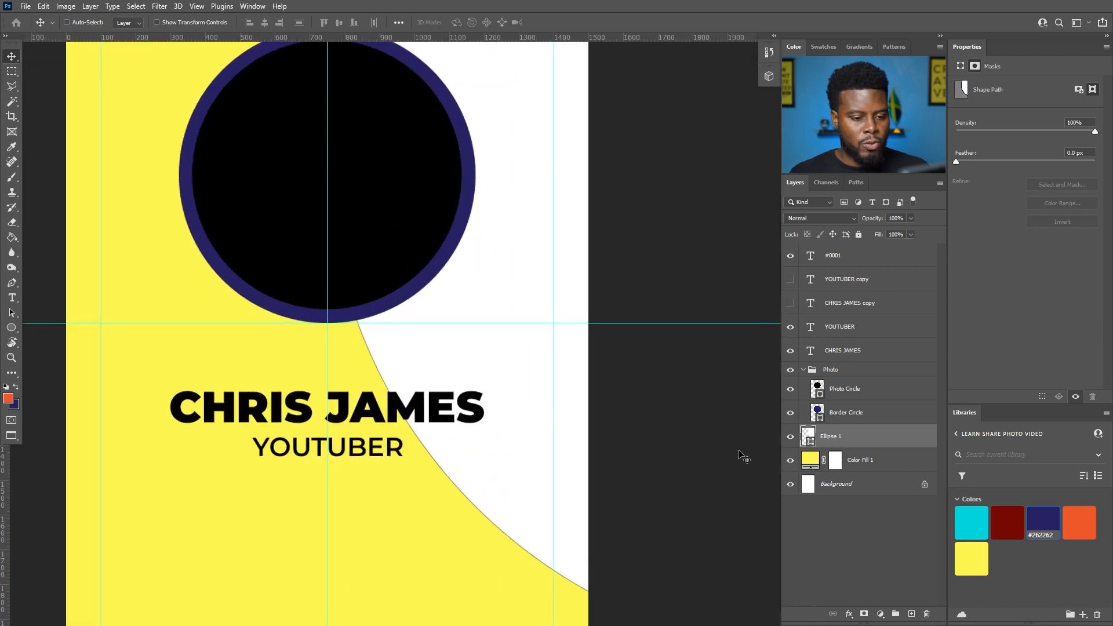
# - Set Ellipse 1's stroke to none and its fill to navy #262262, then select the Border Circle layer
pyautogui.click(836, 440)
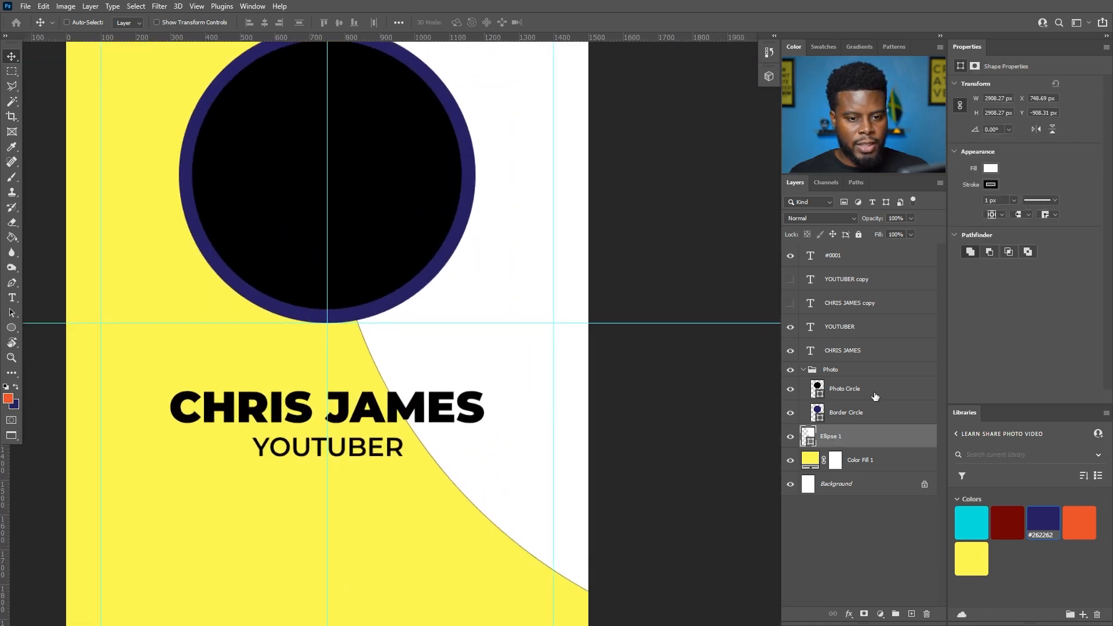
pyautogui.click(990, 184)
pyautogui.click(961, 202)
pyautogui.click(989, 168)
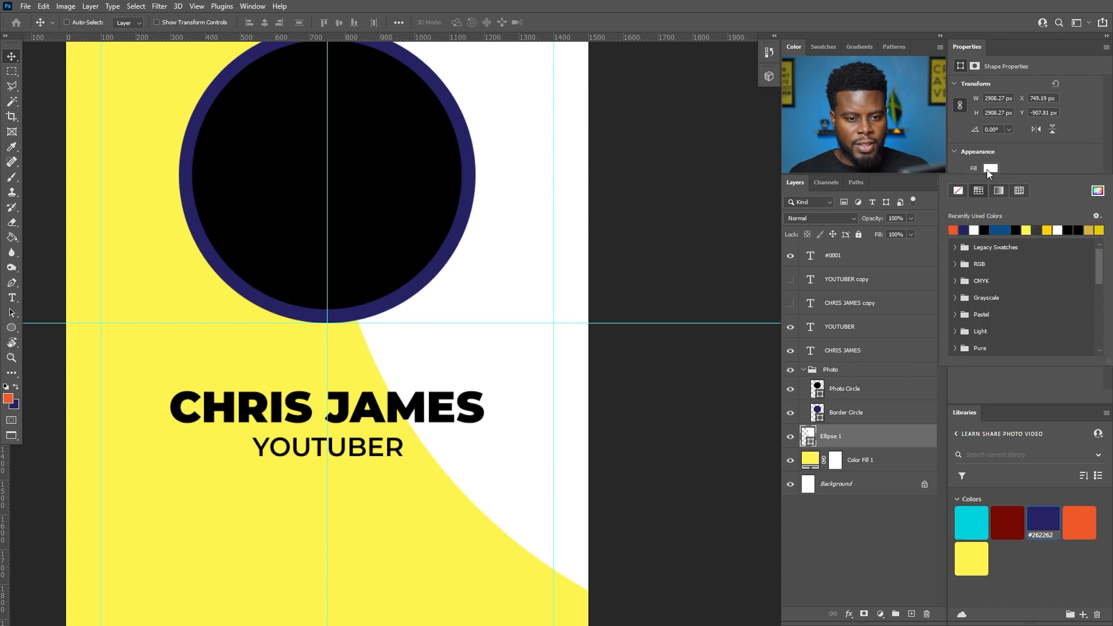
pyautogui.click(954, 229)
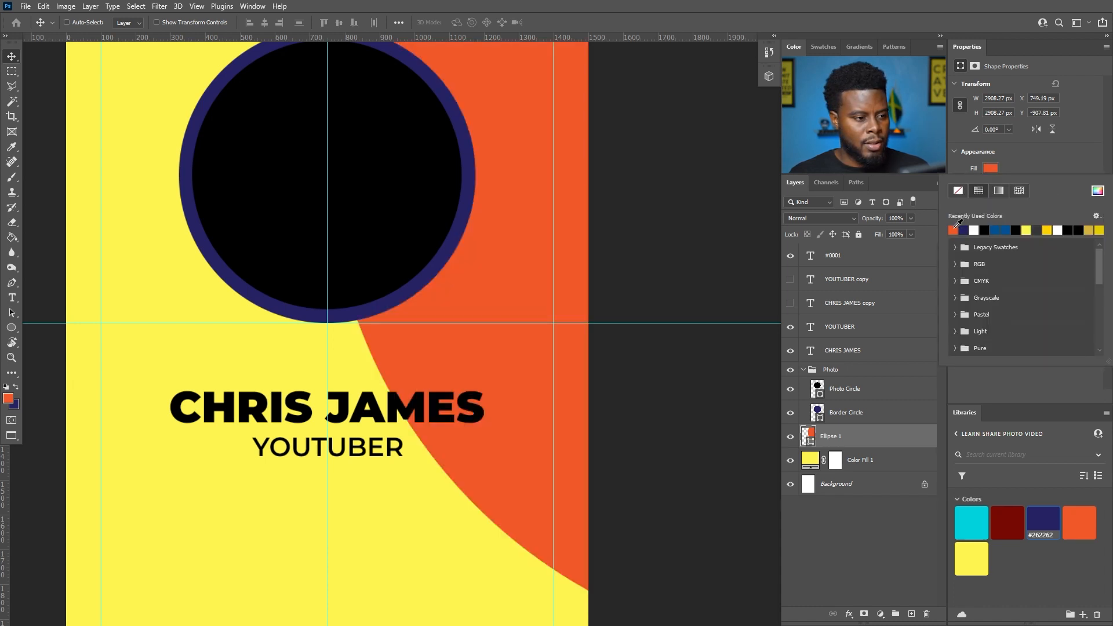
pyautogui.click(964, 230)
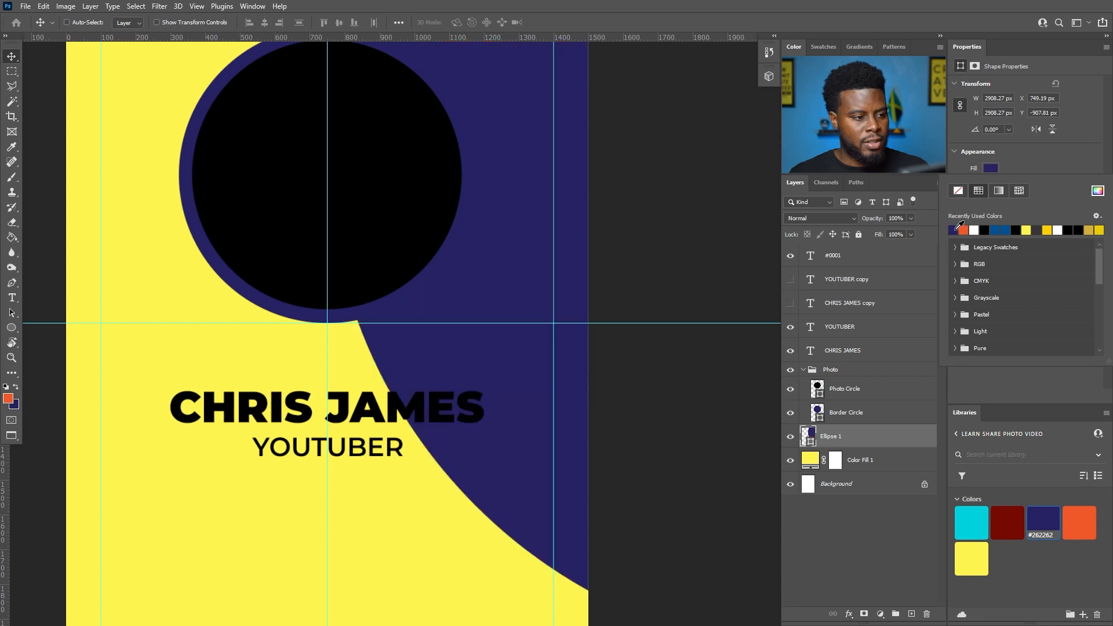
pyautogui.click(965, 230)
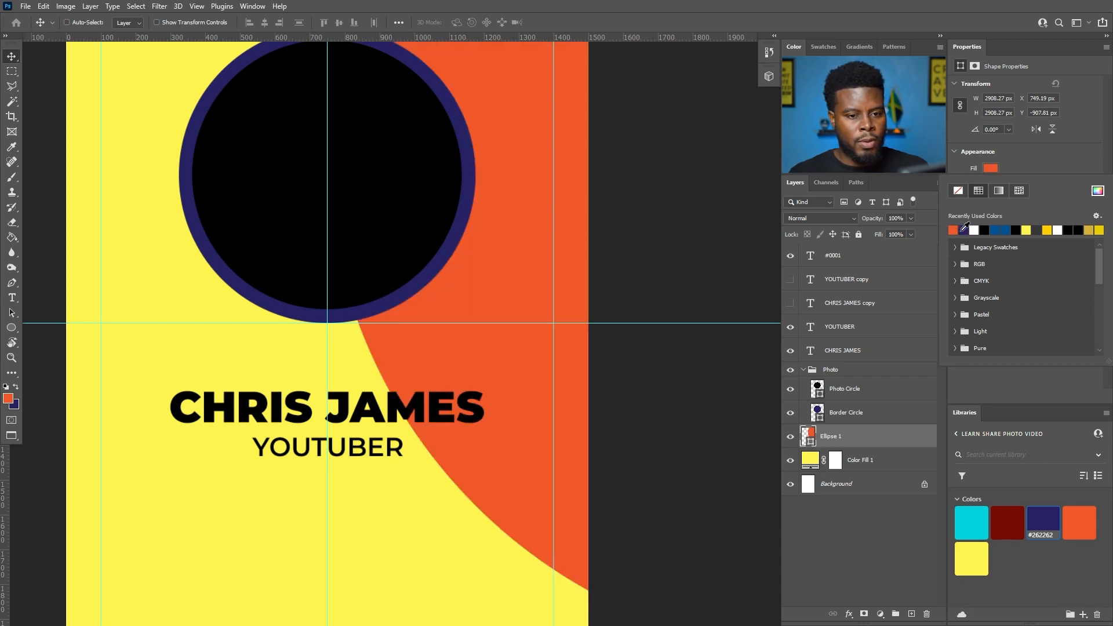
pyautogui.click(964, 230)
pyautogui.scroll(-4, 589, 251)
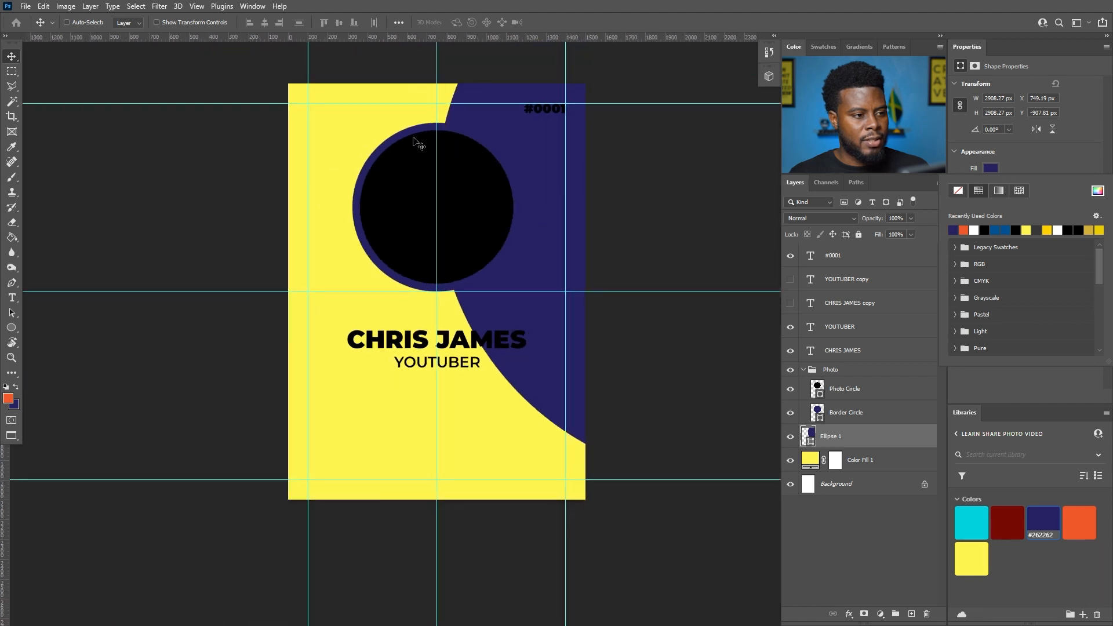
pyautogui.scroll(2, 377, 224)
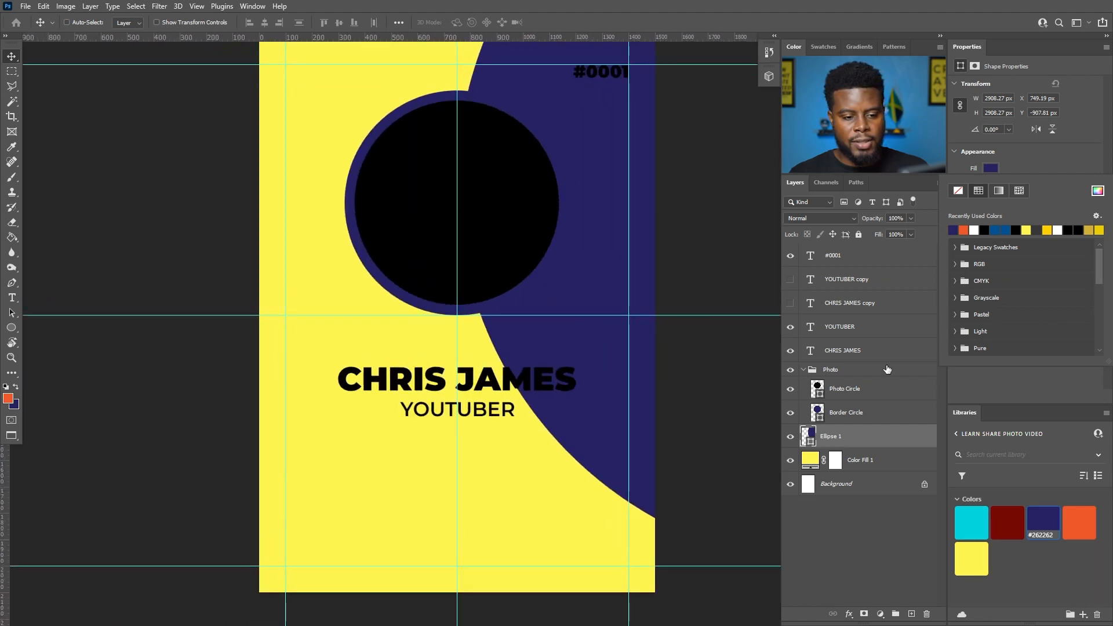
pyautogui.click(838, 414)
pyautogui.click(990, 169)
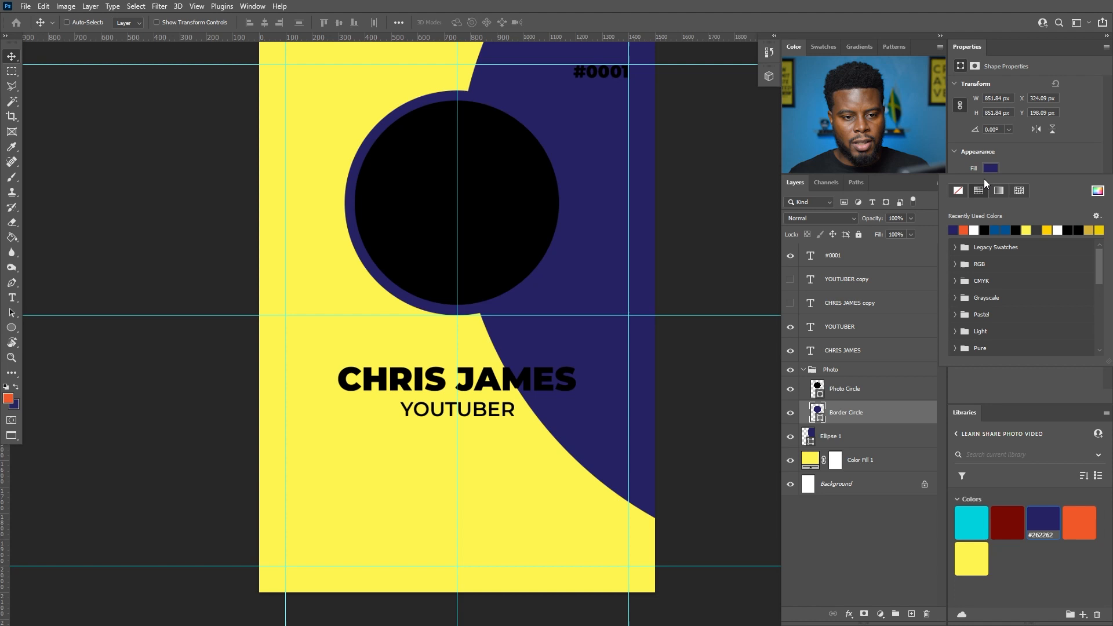
# - Fill the Border Circle ring orange, try dark red #770A03, then undo back to orange
pyautogui.click(964, 230)
pyautogui.press('Return')
pyautogui.scroll(-2, 576, 233)
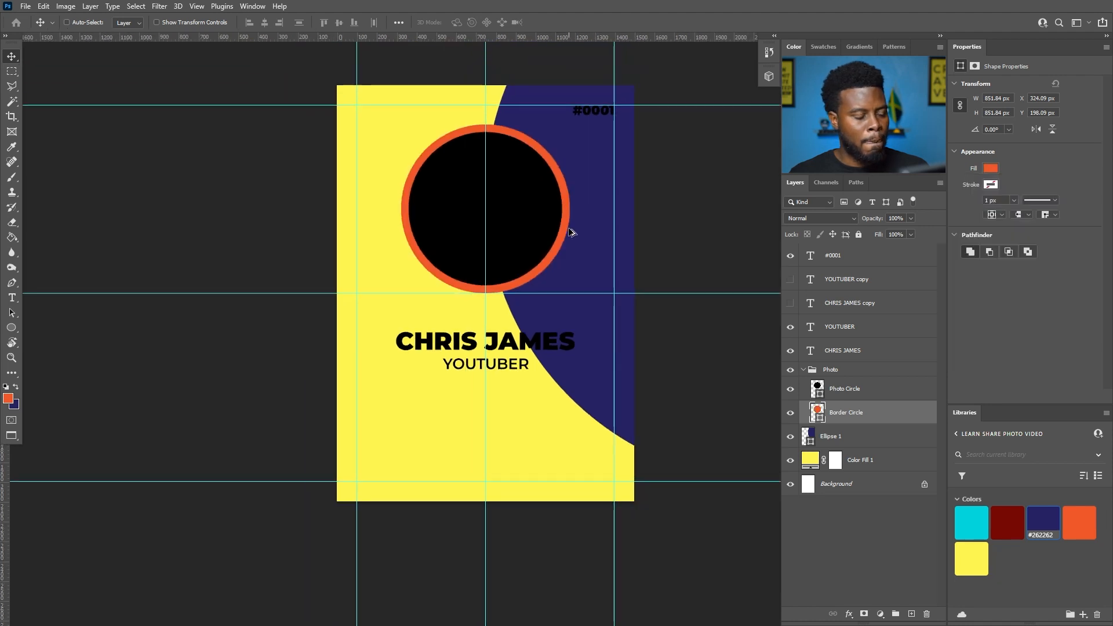
pyautogui.scroll(1, 574, 235)
pyautogui.click(1007, 522)
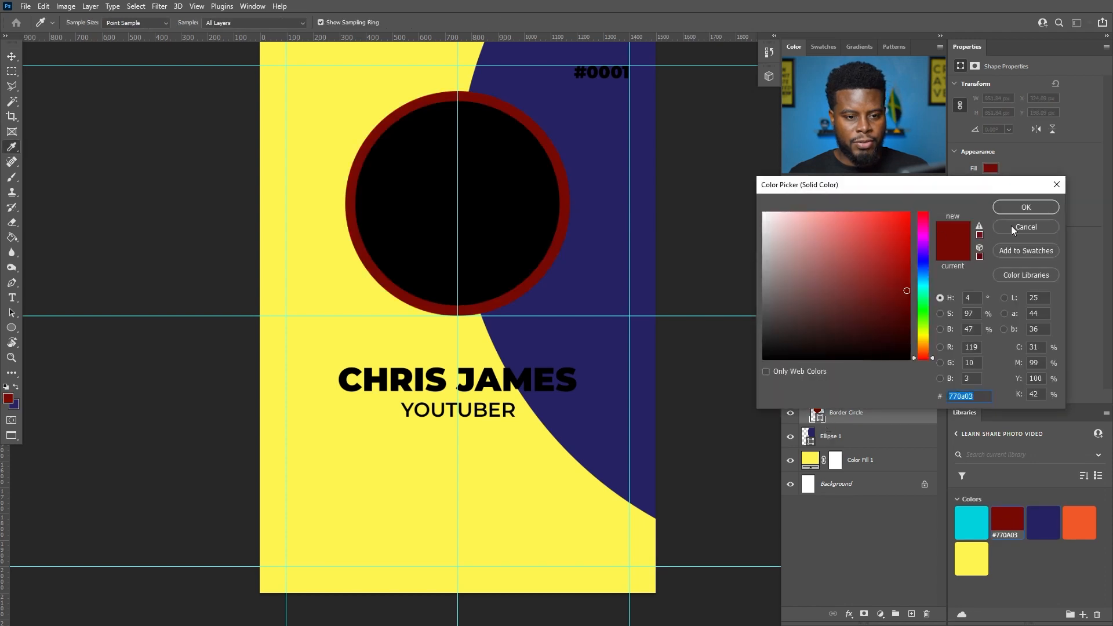
pyautogui.click(1013, 228)
pyautogui.scroll(-2, 515, 239)
pyautogui.hotkey('ctrl', 'z')
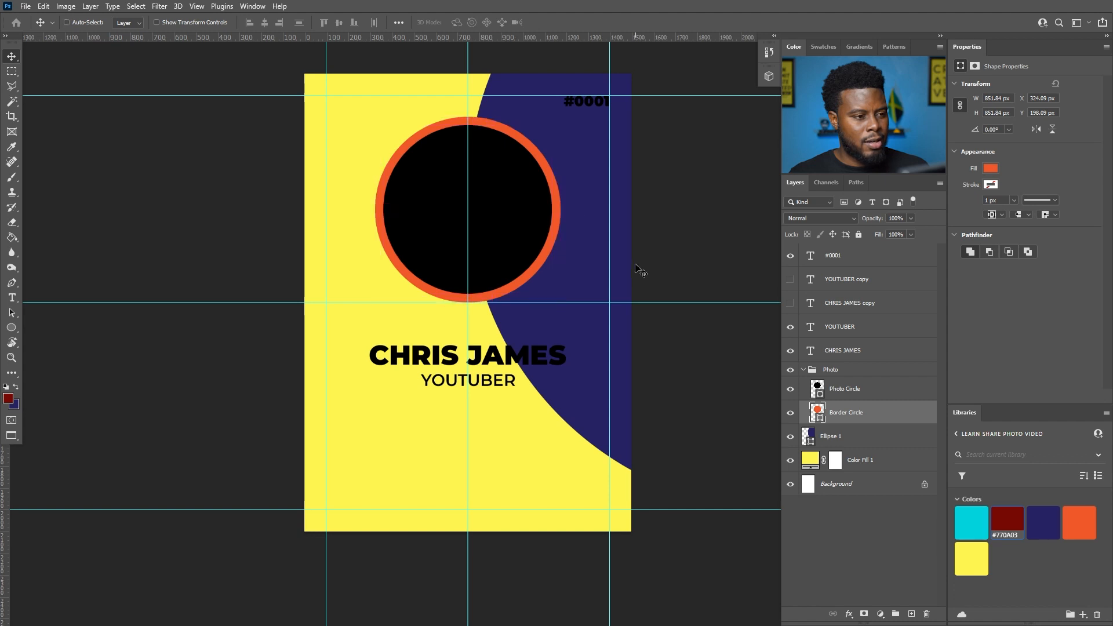
pyautogui.scroll(2, 537, 251)
pyautogui.scroll(-1, 537, 251)
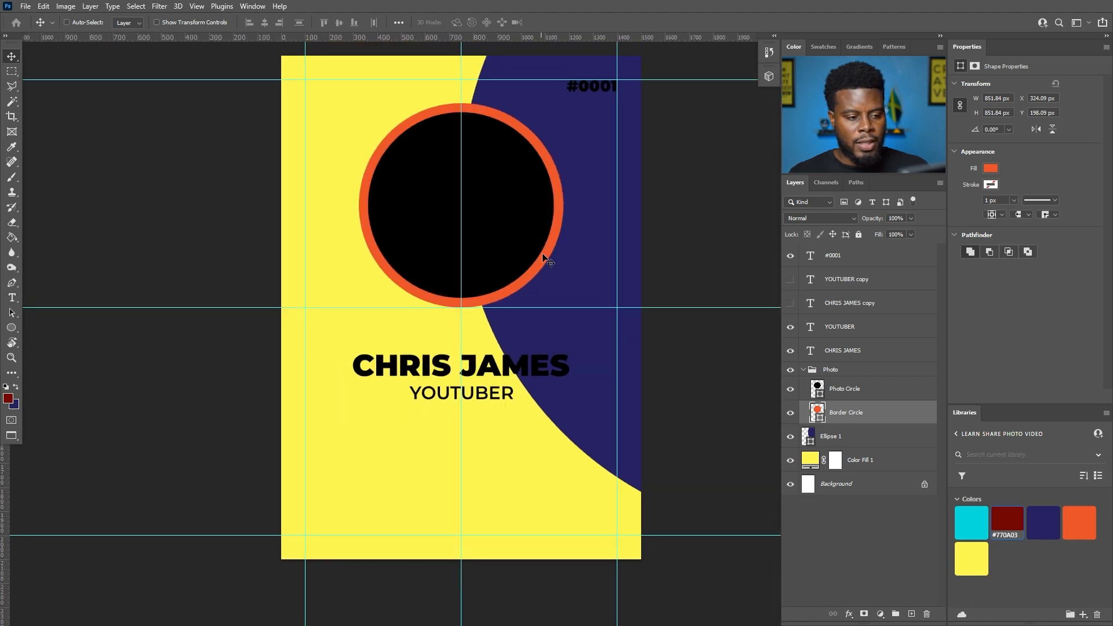
pyautogui.scroll(1, 518, 414)
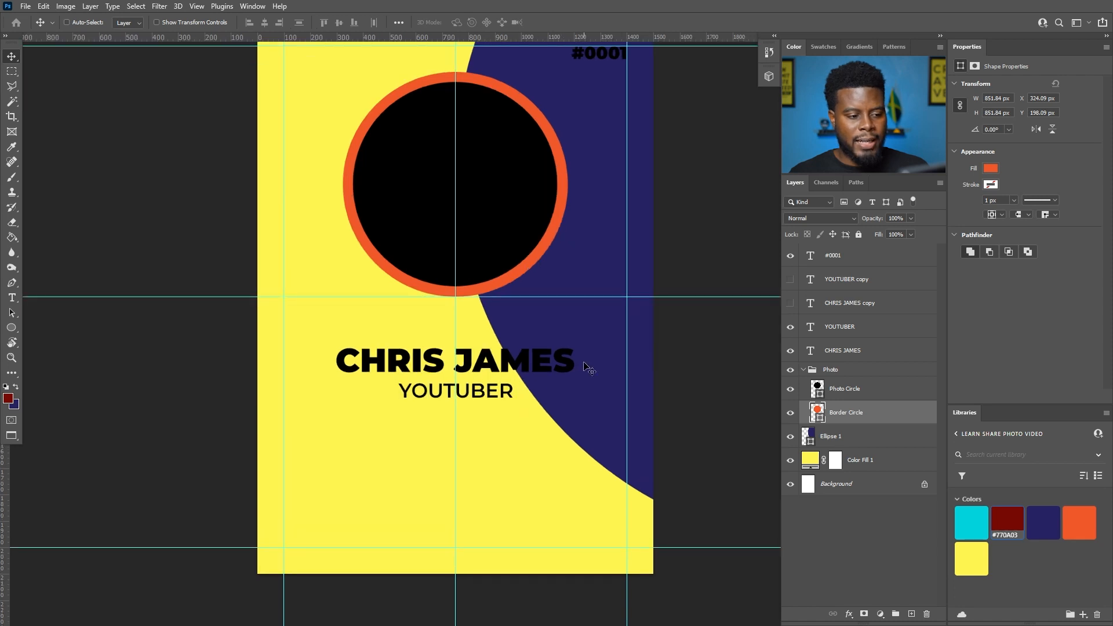
pyautogui.scroll(1, 415, 360)
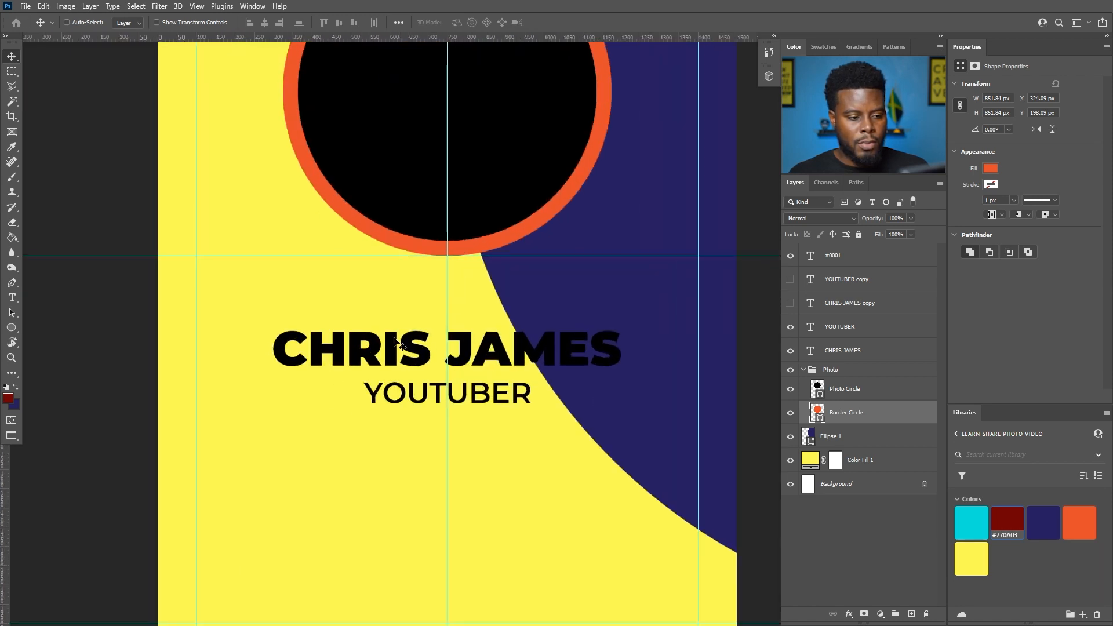
# - Colour the large Ellipse 1 curve orange (#F1592A) with the Libraries swatch
pyautogui.click(806, 440)
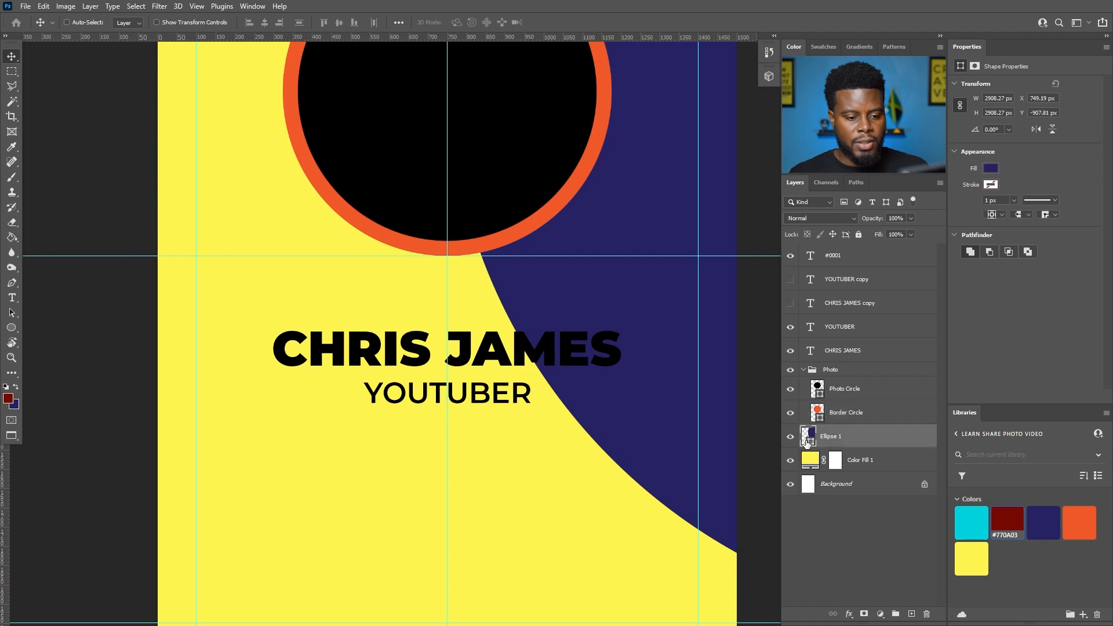
pyautogui.click(1083, 525)
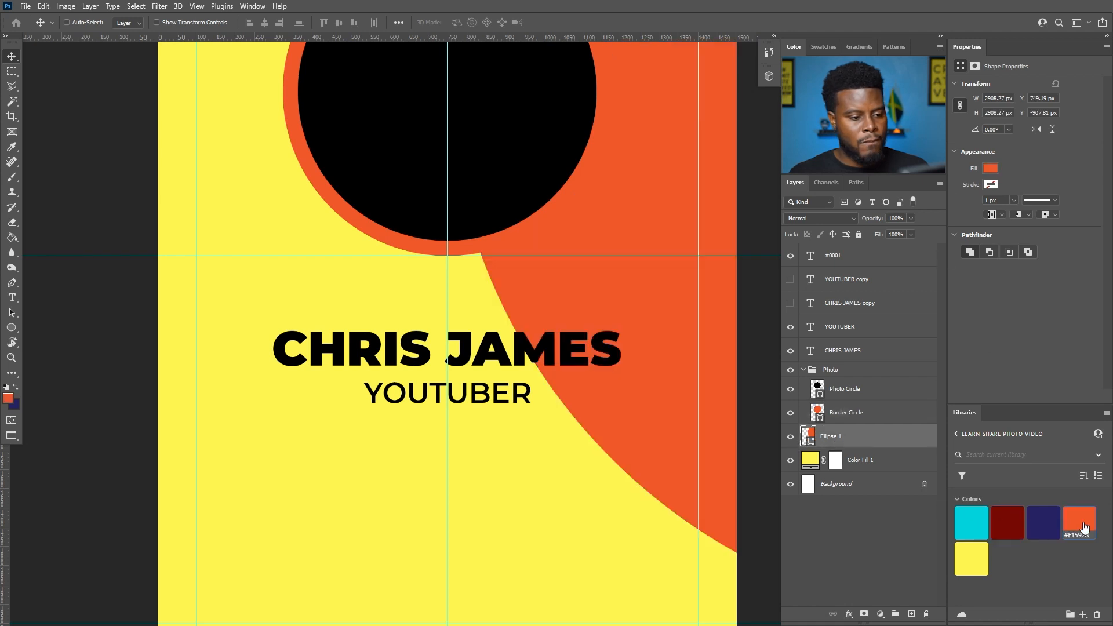
pyautogui.scroll(-2, 531, 280)
# - Turn the Border Circle ring around the photo navy (#262262)
pyautogui.click(861, 414)
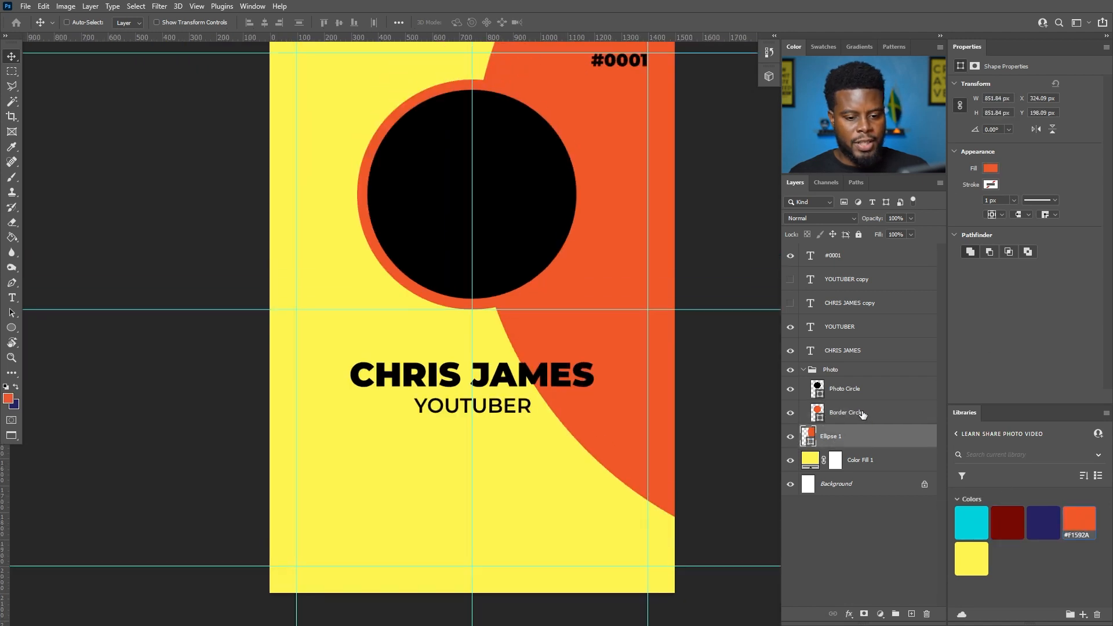
pyautogui.click(1008, 525)
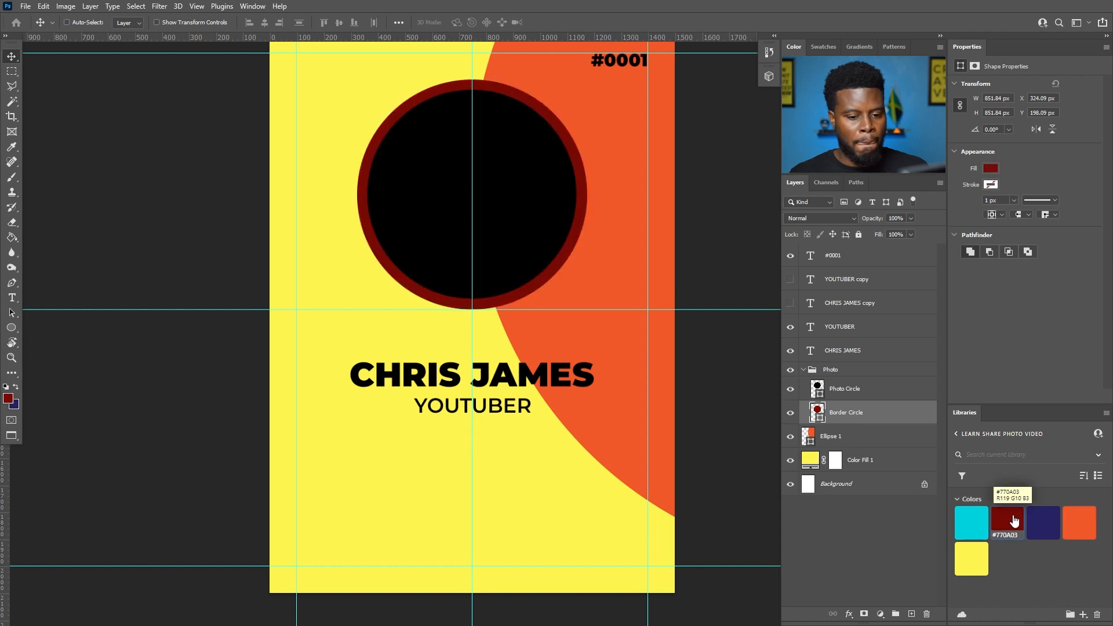
pyautogui.scroll(-2, 510, 296)
pyautogui.scroll(2, 505, 262)
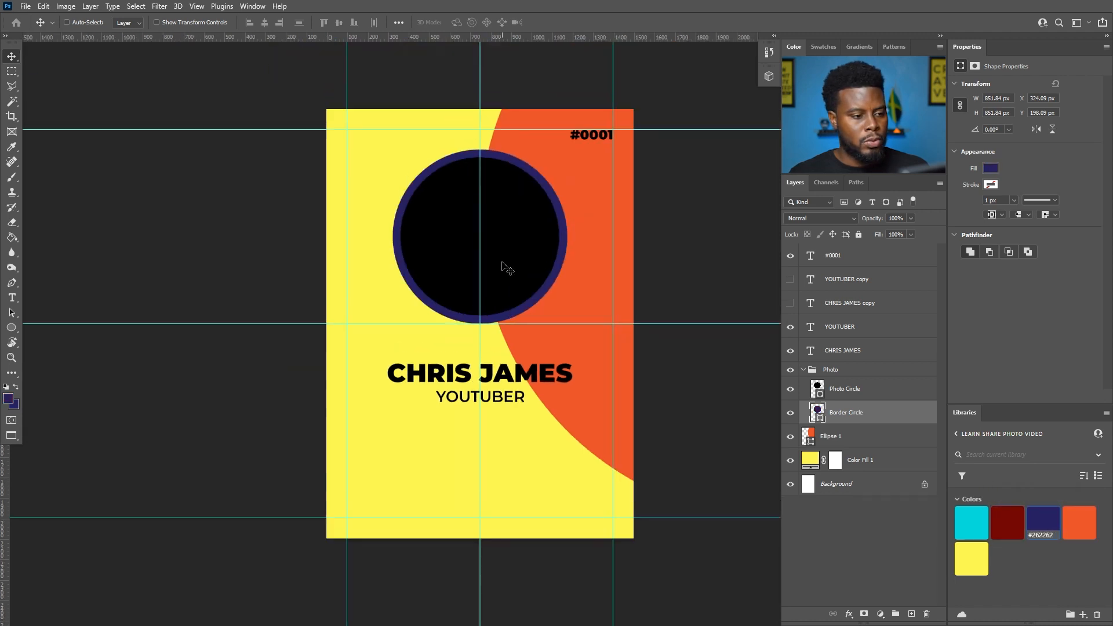
pyautogui.scroll(1, 525, 307)
pyautogui.scroll(-1, 544, 297)
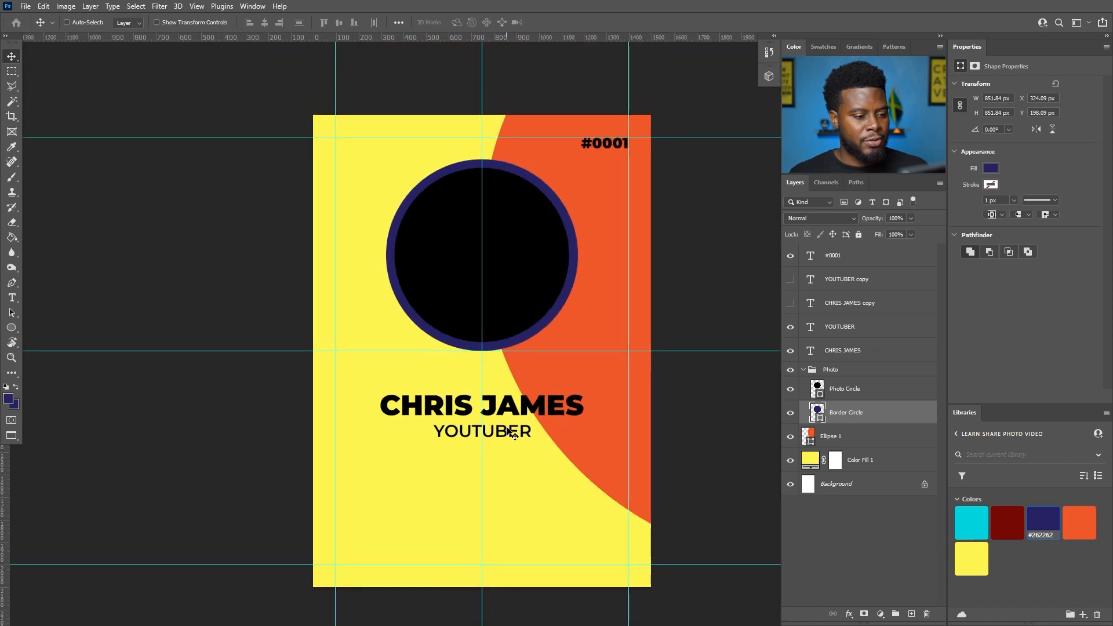
pyautogui.scroll(3, 505, 443)
pyautogui.scroll(-3, 490, 359)
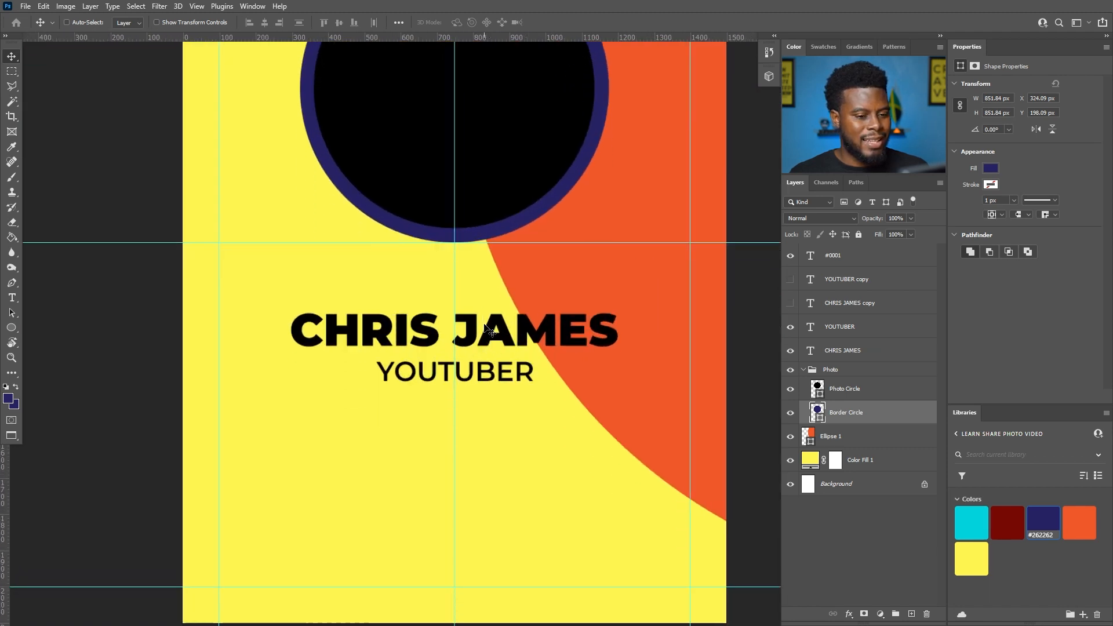
pyautogui.click(844, 350)
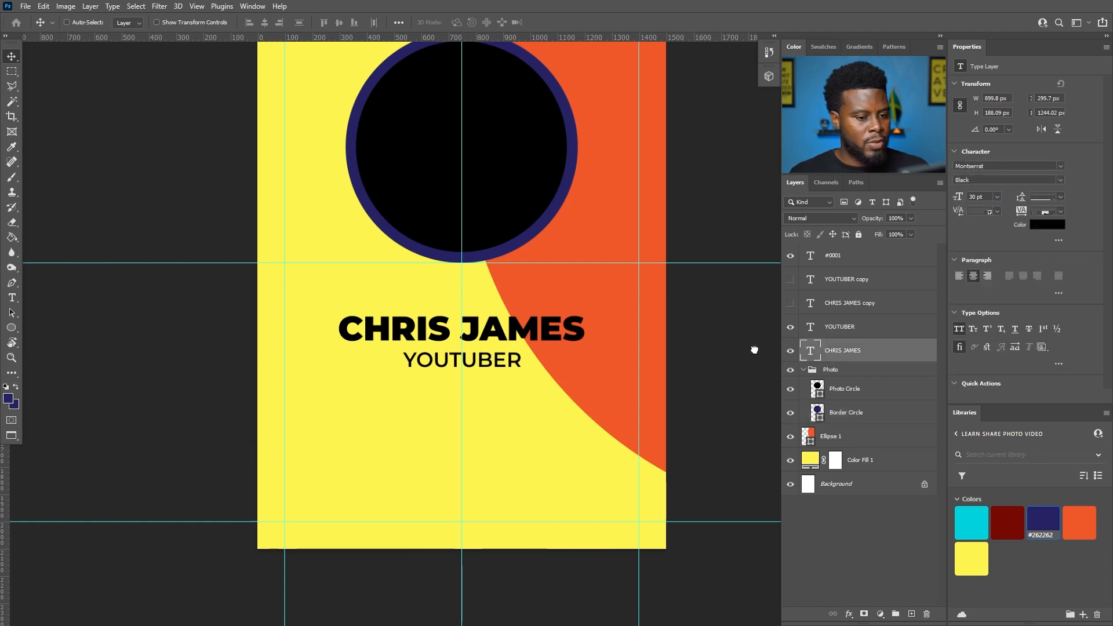
pyautogui.keyDown('shift'); pyautogui.click(844, 329); pyautogui.keyUp('shift')
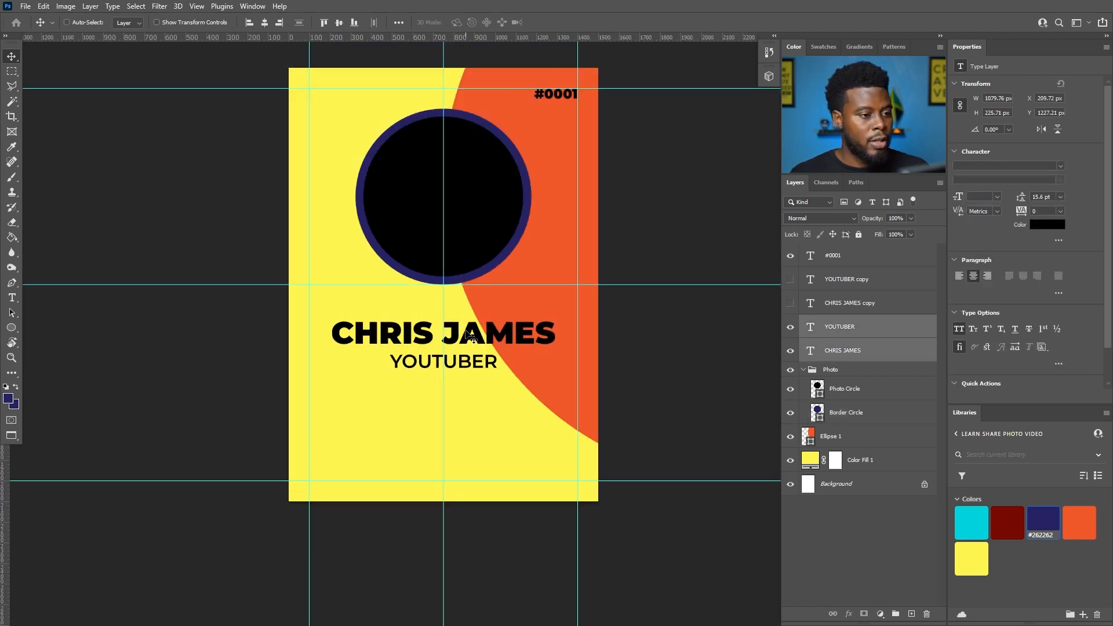
pyautogui.scroll(2, 470, 335)
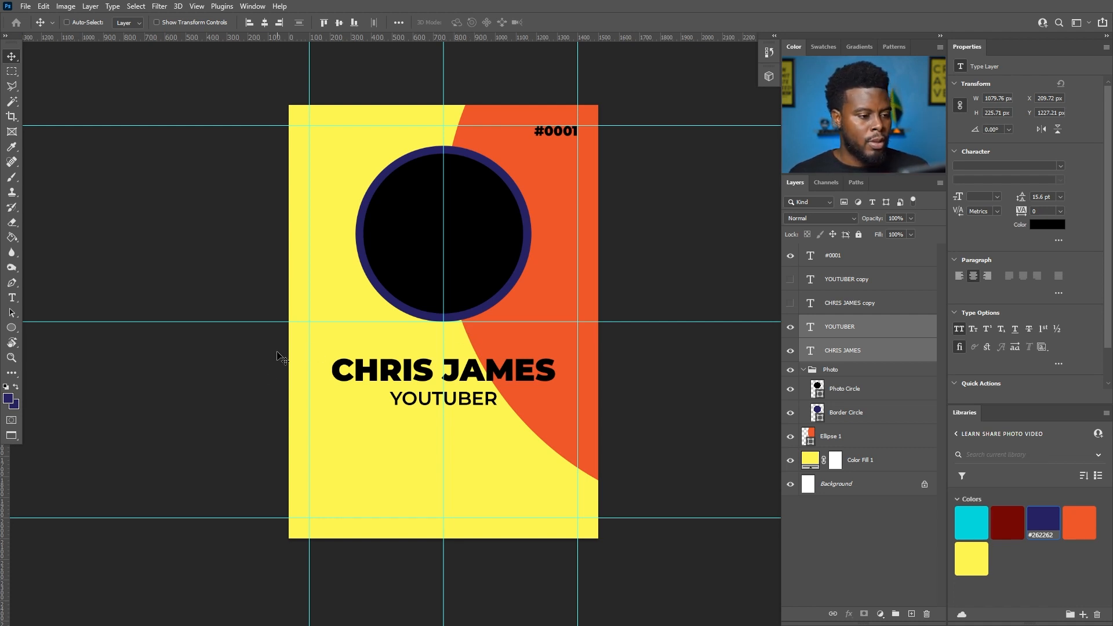
pyautogui.scroll(1, 277, 356)
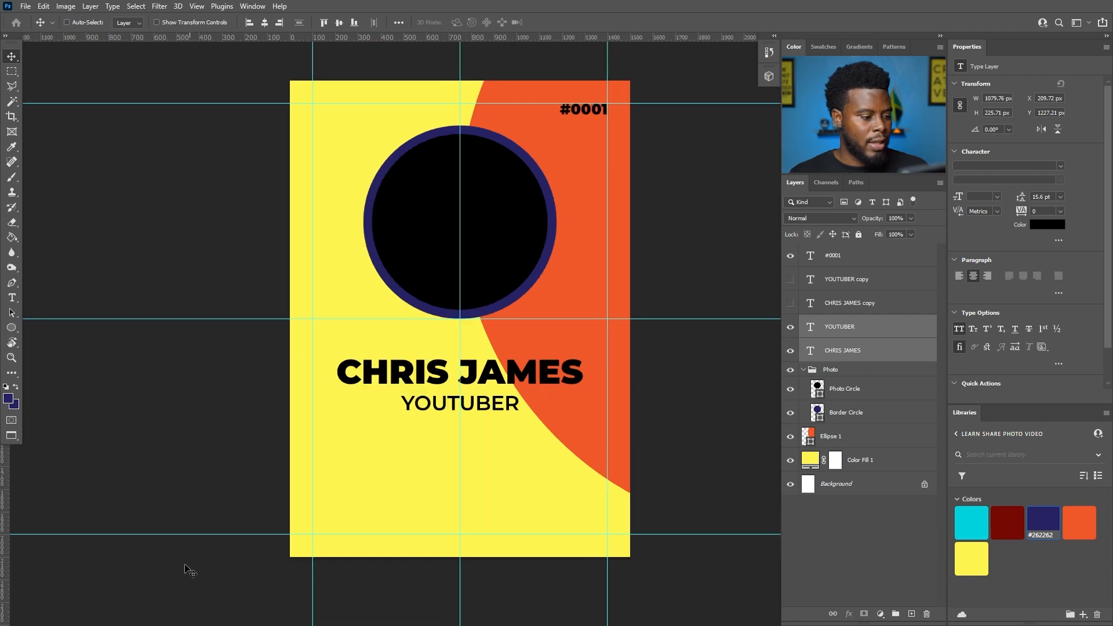
# - Drag LearnSharePhotoVideo_Logo_2020_Color-01 from LSPV 061 ID Card > Logos onto the badge canvas
pyautogui.press('super')
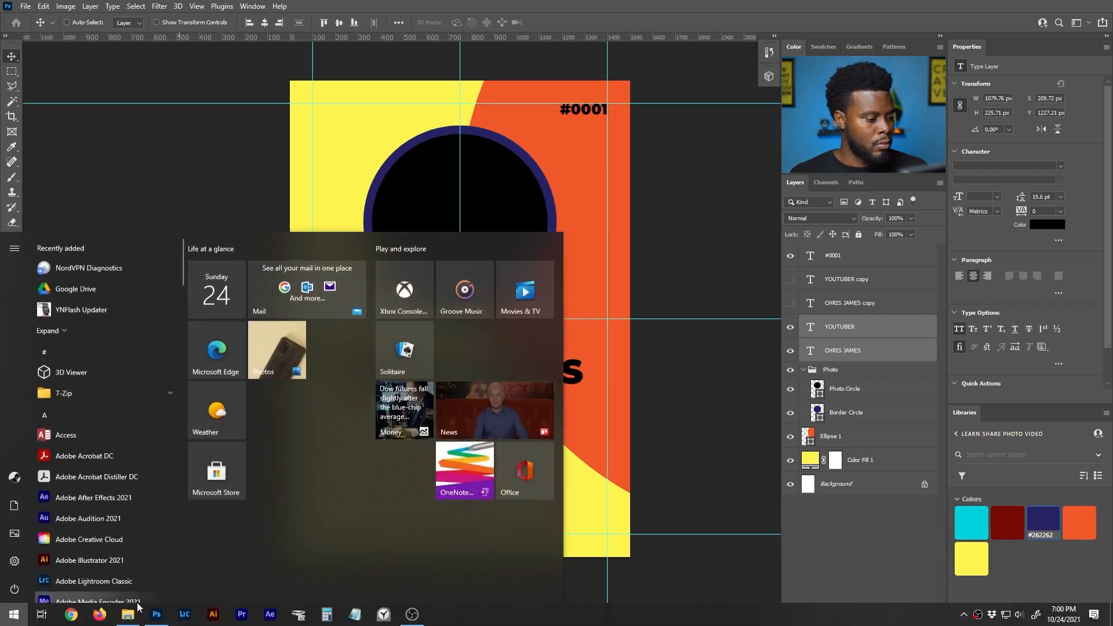
pyautogui.click(137, 609)
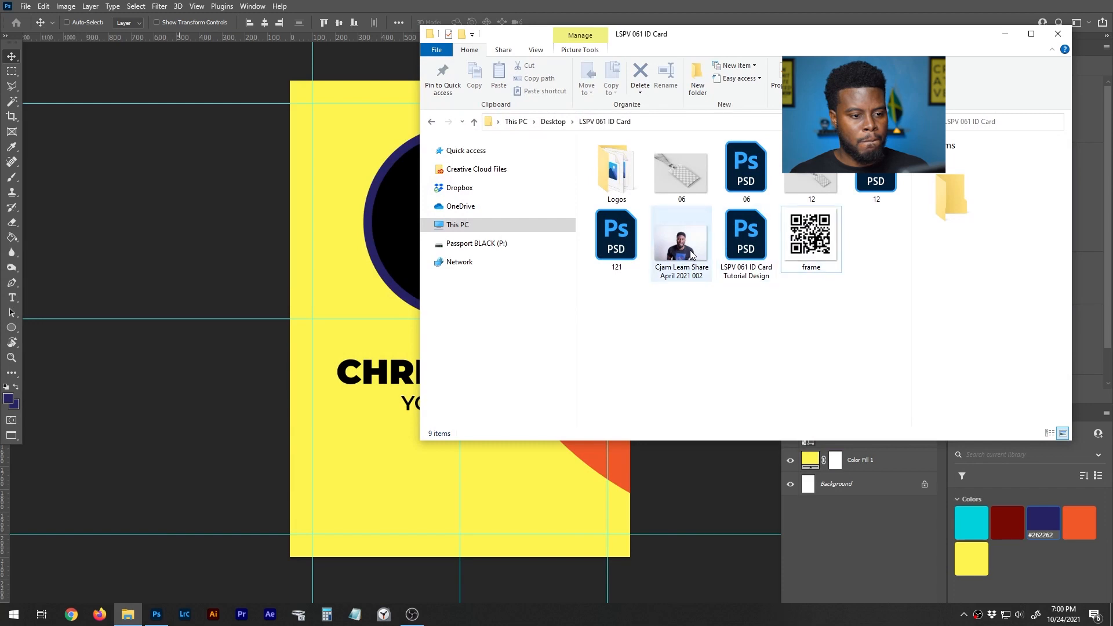
pyautogui.doubleClick(614, 186)
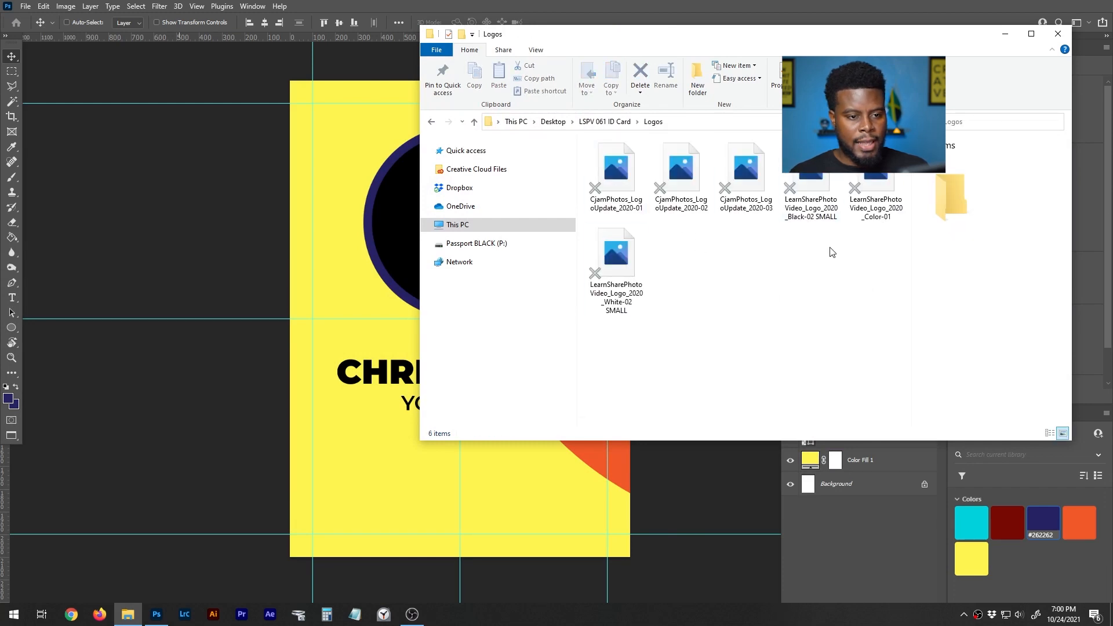
pyautogui.click(828, 185)
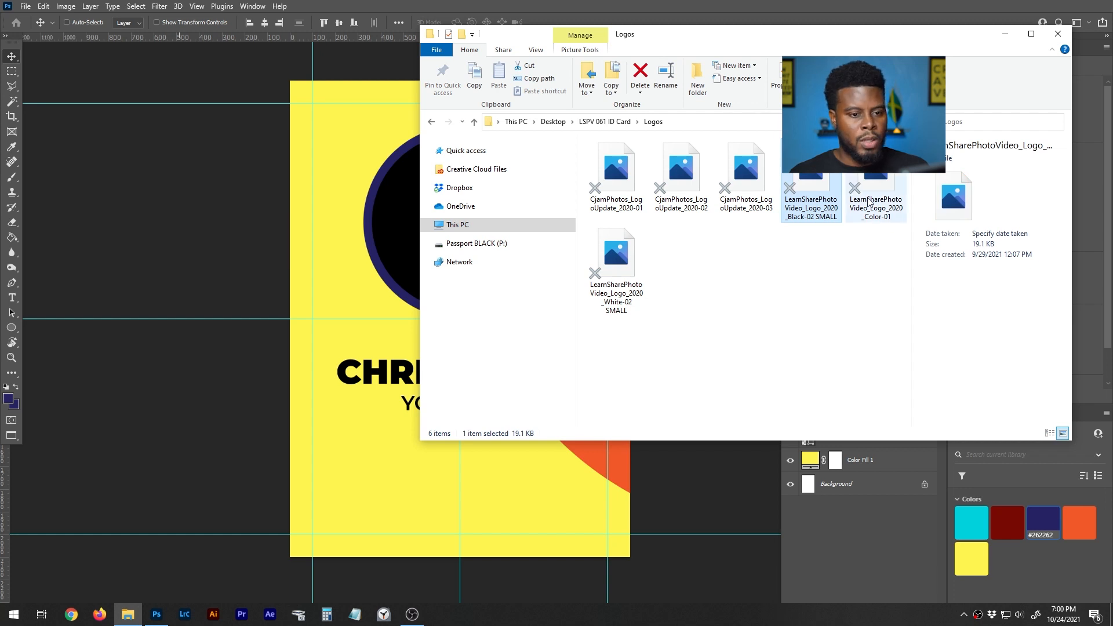
pyautogui.moveTo(874, 193); pyautogui.dragTo(401, 455)
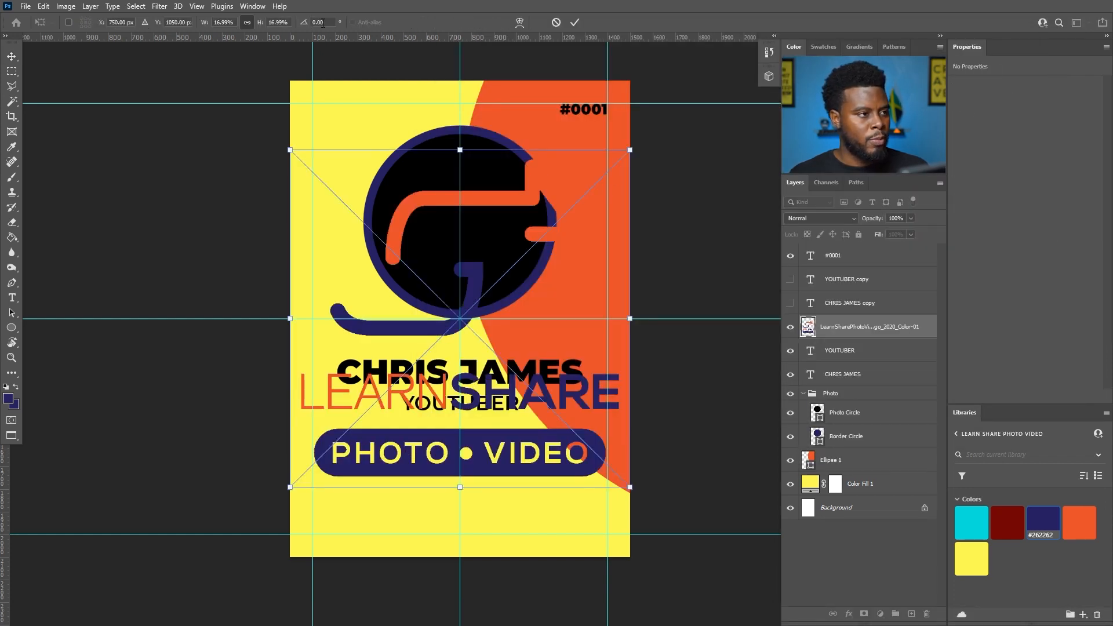
# - Shrink the placed logo to a small mark and move it below YOUTUBER near the bottom
pyautogui.click(224, 23)
pyautogui.hotkey('shift', 'Down')
pyautogui.hotkey('shift', 'Down')
pyautogui.hotkey('shift', 'Down')
pyautogui.hotkey('shift', 'Up')
pyautogui.hotkey('shift', 'Up')
pyautogui.press('Down')
pyautogui.press('Down')
pyautogui.press('Down')
pyautogui.press('Down')
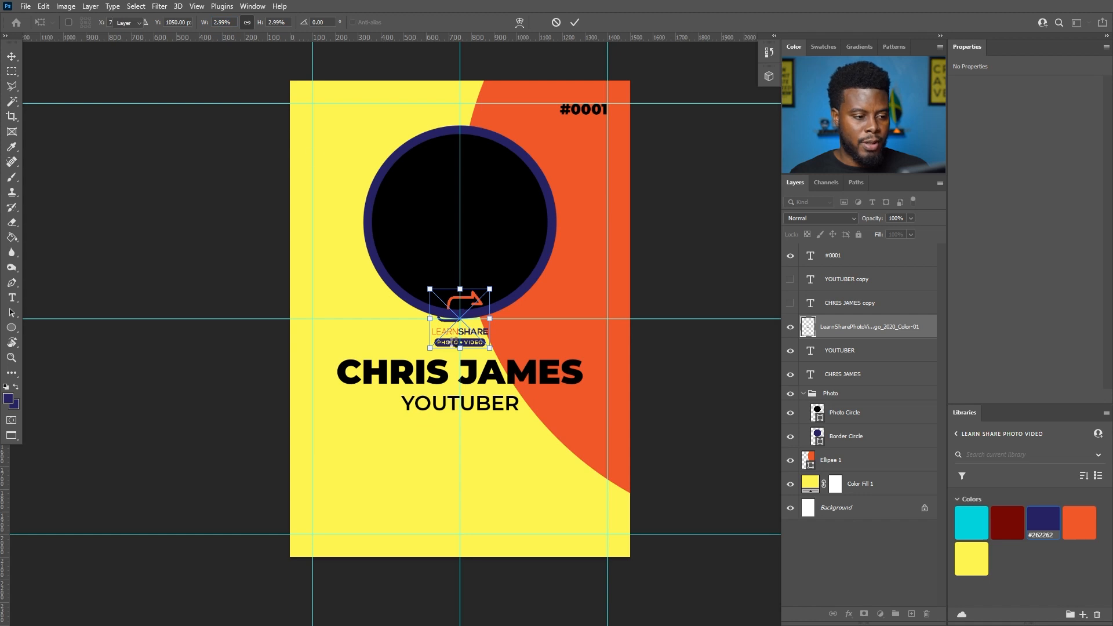
pyautogui.press('Return')
pyautogui.moveTo(479, 342); pyautogui.dragTo(479, 502)
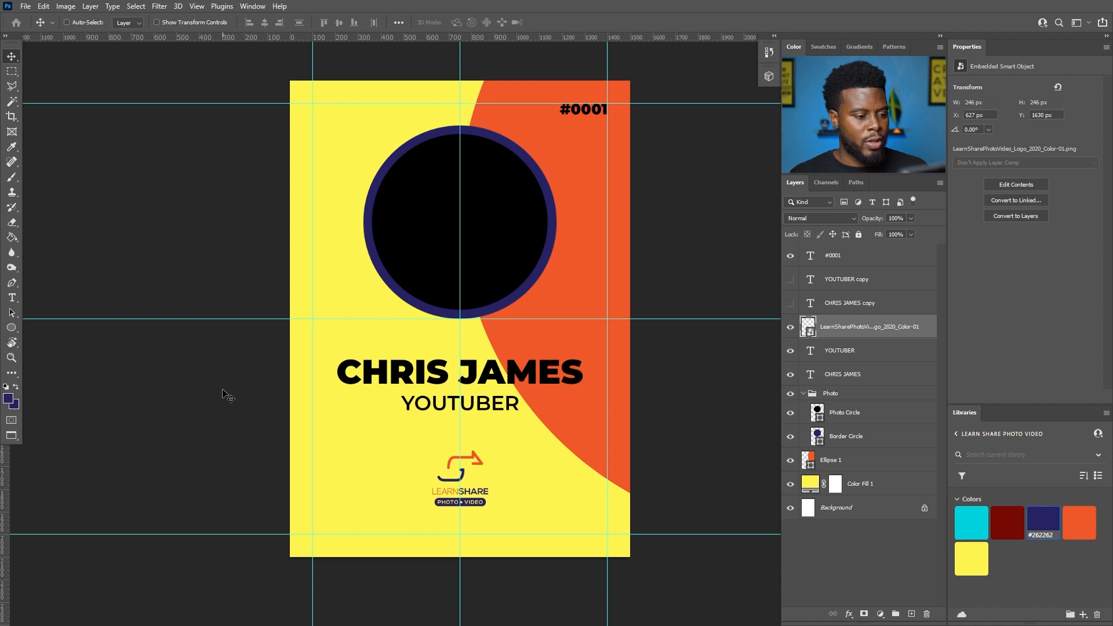
# - Drag the frame QR code image from the project folder onto the badge
pyautogui.press('super')
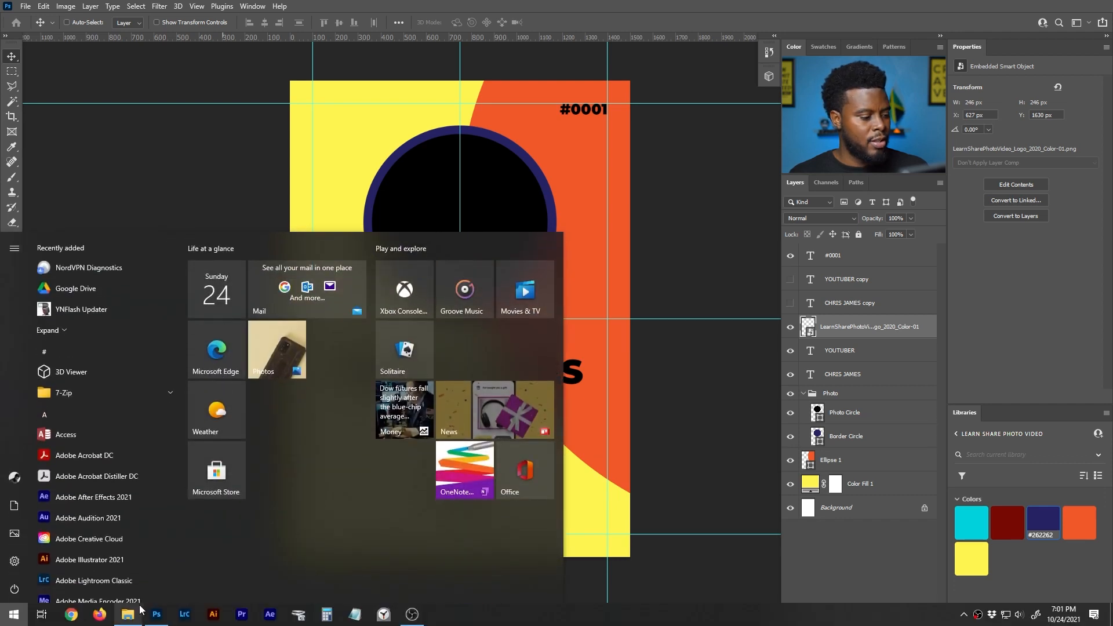
pyautogui.click(130, 616)
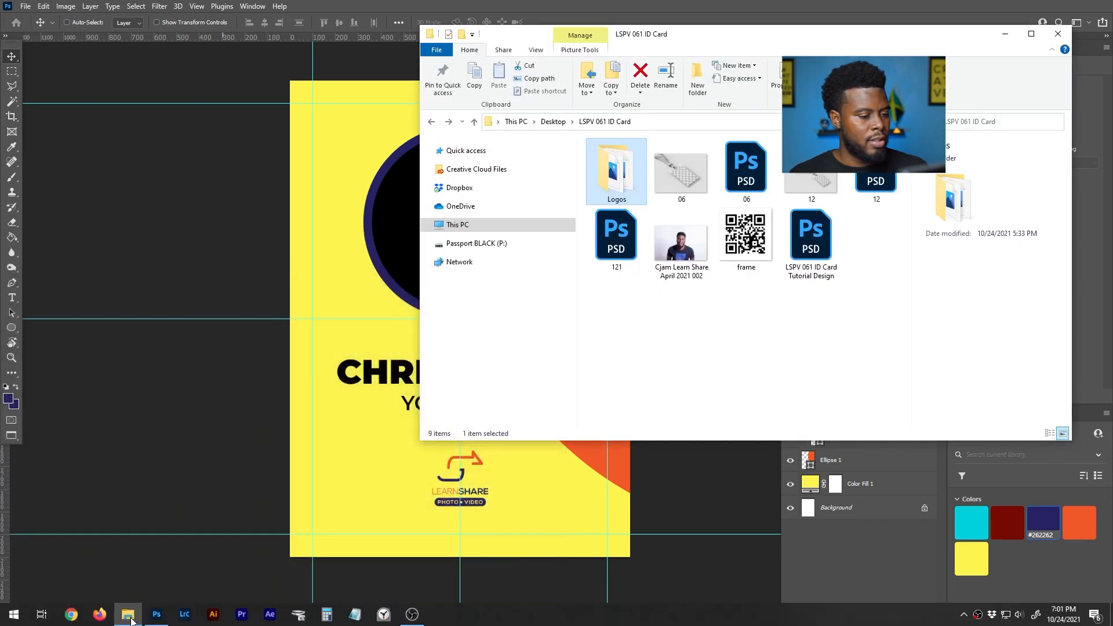
pyautogui.doubleClick(622, 184)
pyautogui.hotkey('alt', 'Left')
pyautogui.click(763, 238)
pyautogui.moveTo(763, 237); pyautogui.dragTo(368, 468)
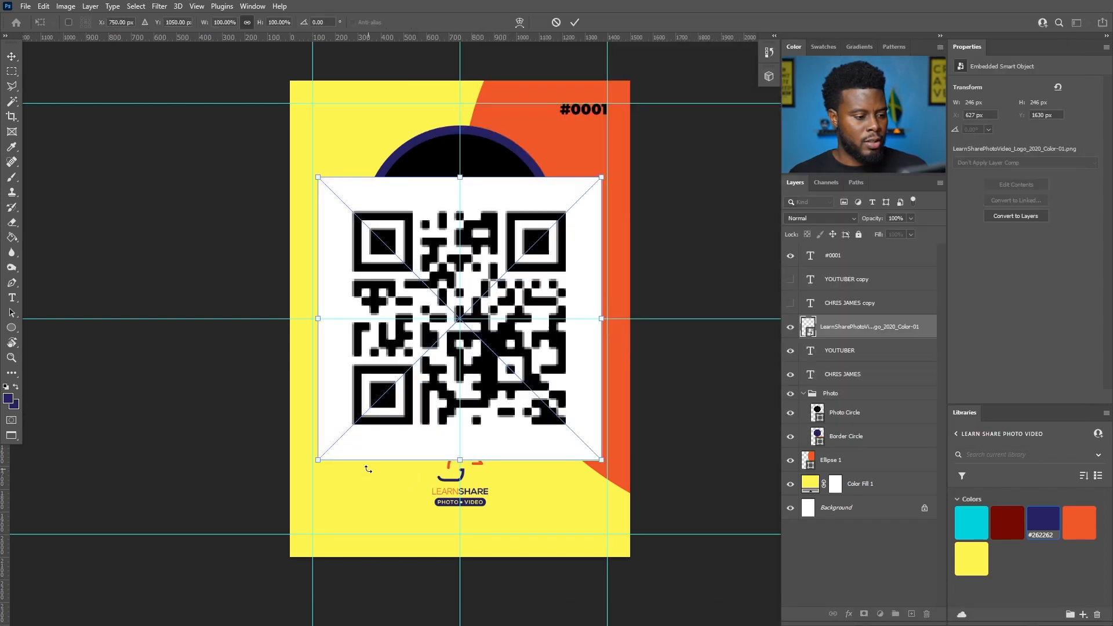
# - Shrink the QR code to 250 px and align it at the badge's bottom centre
pyautogui.write('70')
pyautogui.write('250px')
pyautogui.press('Return')
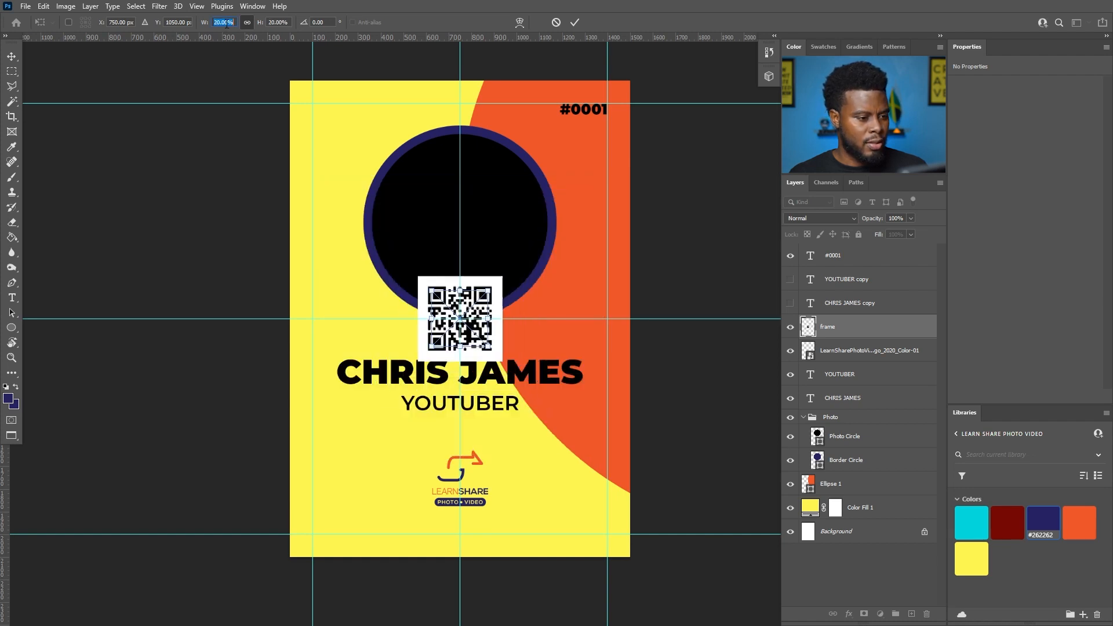
pyautogui.press('Return')
pyautogui.scroll(1, 407, 378)
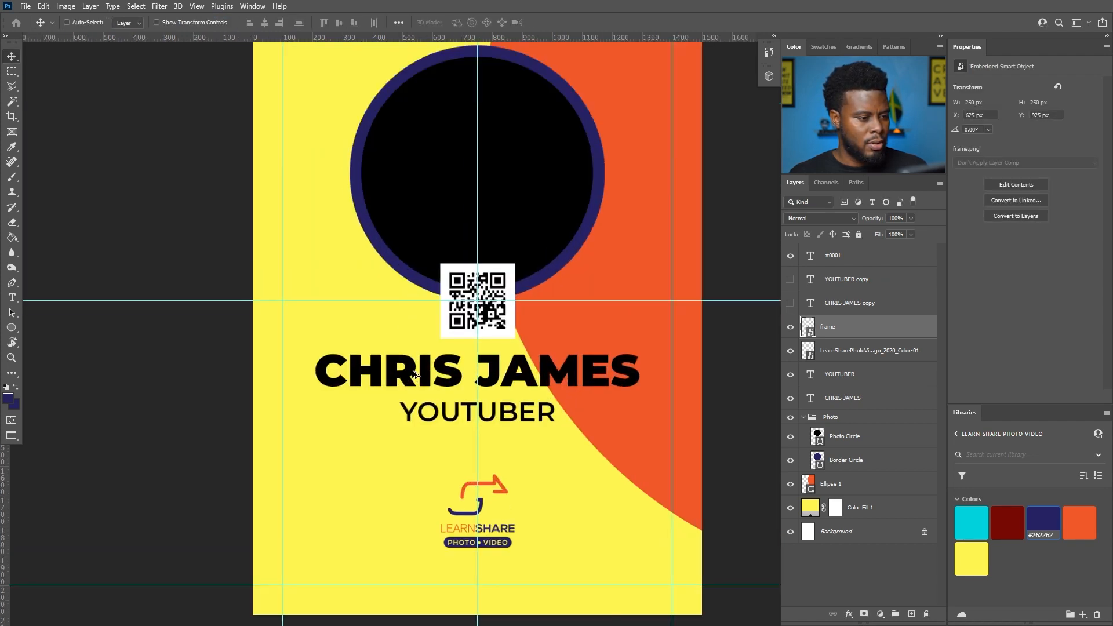
pyautogui.moveTo(490, 318); pyautogui.dragTo(432, 532)
pyautogui.scroll(-1, 336, 566)
pyautogui.scroll(-1, 342, 523)
pyautogui.scroll(1, 343, 518)
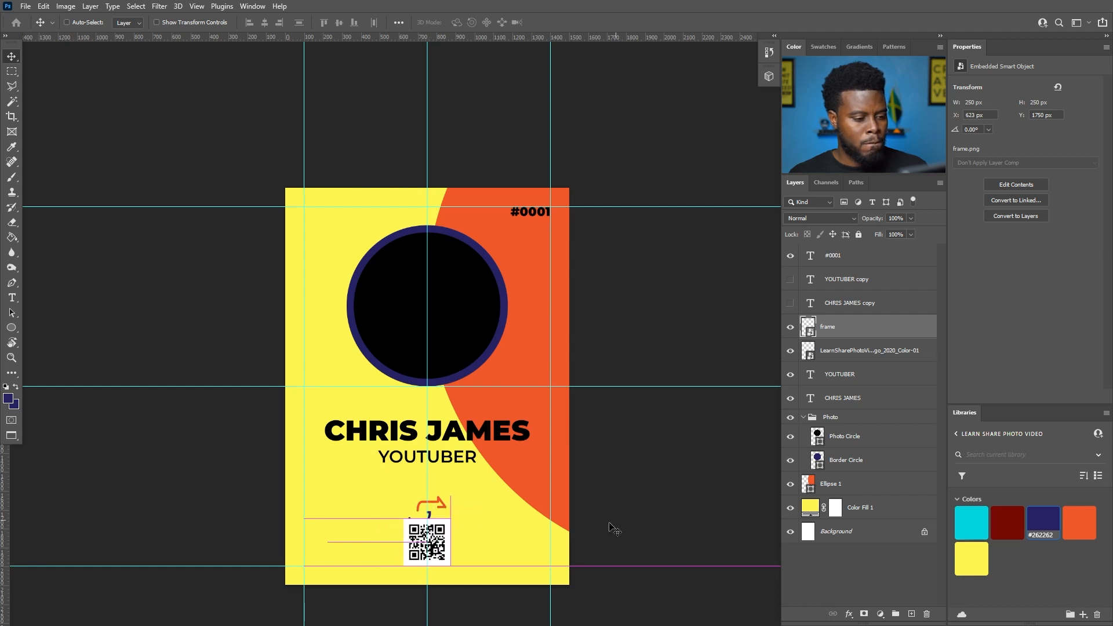
pyautogui.moveTo(495, 542)
pyautogui.mouseDown()
pyautogui.moveTo(435, 546)
pyautogui.moveTo(489, 549)
pyautogui.mouseUp()
pyautogui.scroll(2, 412, 546)
pyautogui.scroll(-2, 449, 490)
# - Rescale the QR code to 25% and raise it slightly at the bottom centre
pyautogui.press('ctrl')
pyautogui.press('t')
pyautogui.press('Escape')
pyautogui.press('Escape')
pyautogui.press('v')
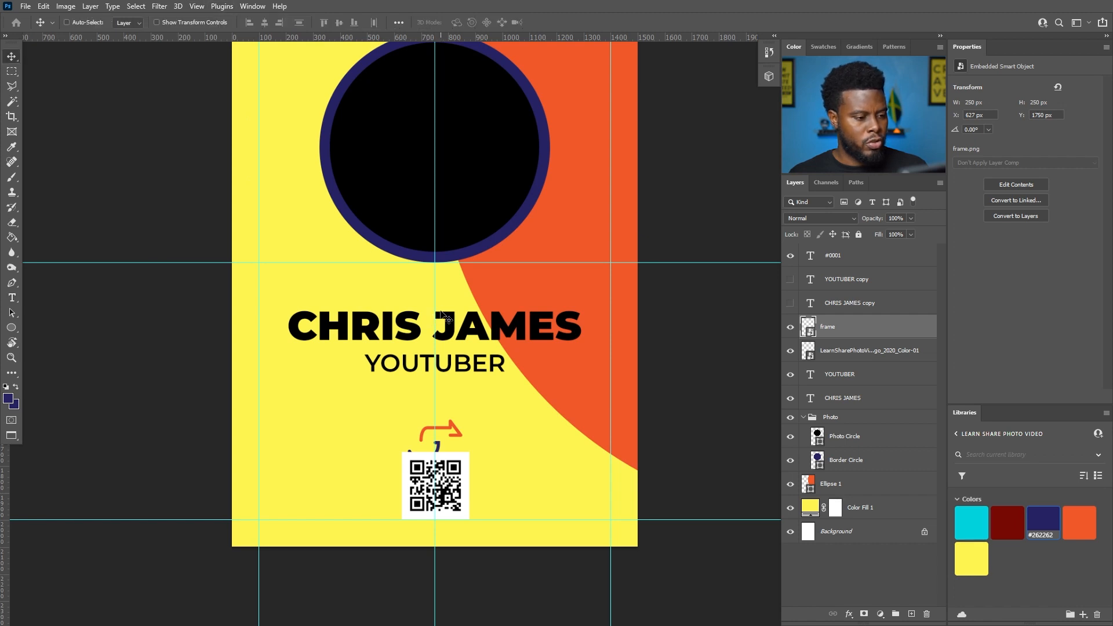
pyautogui.hotkey('ctrl', 't')
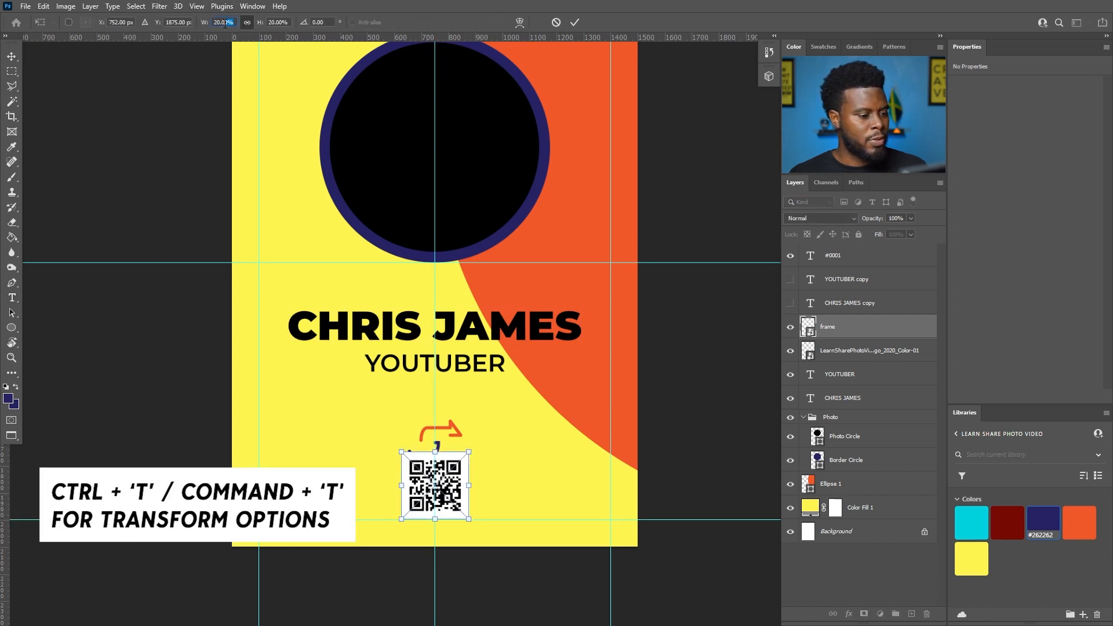
pyautogui.write('30')
pyautogui.press('Return')
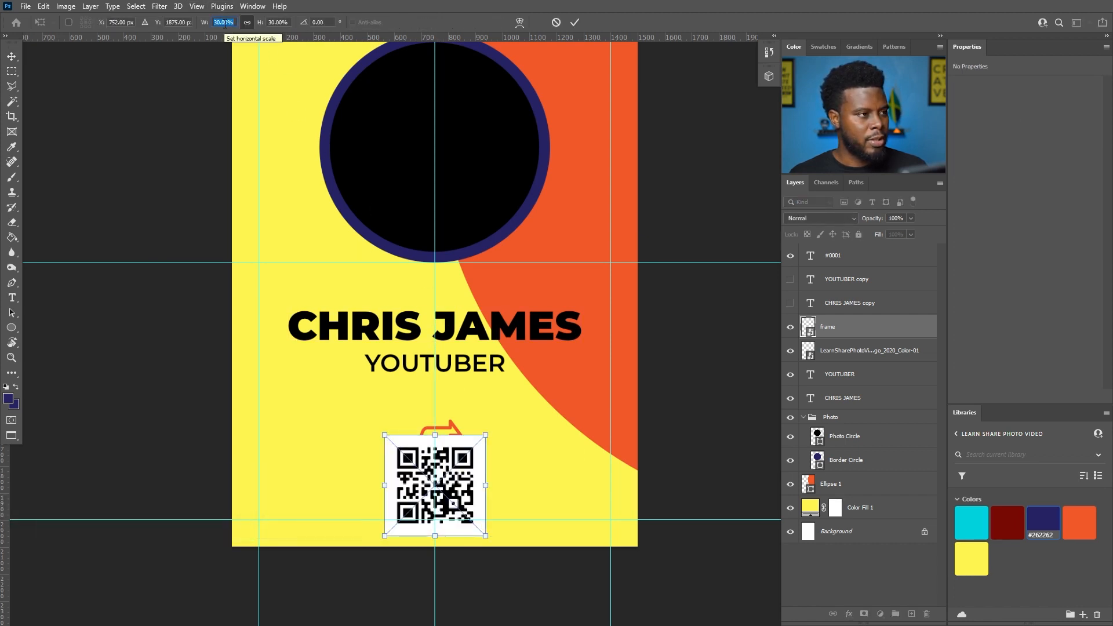
pyautogui.write('25')
pyautogui.press('Return')
pyautogui.press('Return')
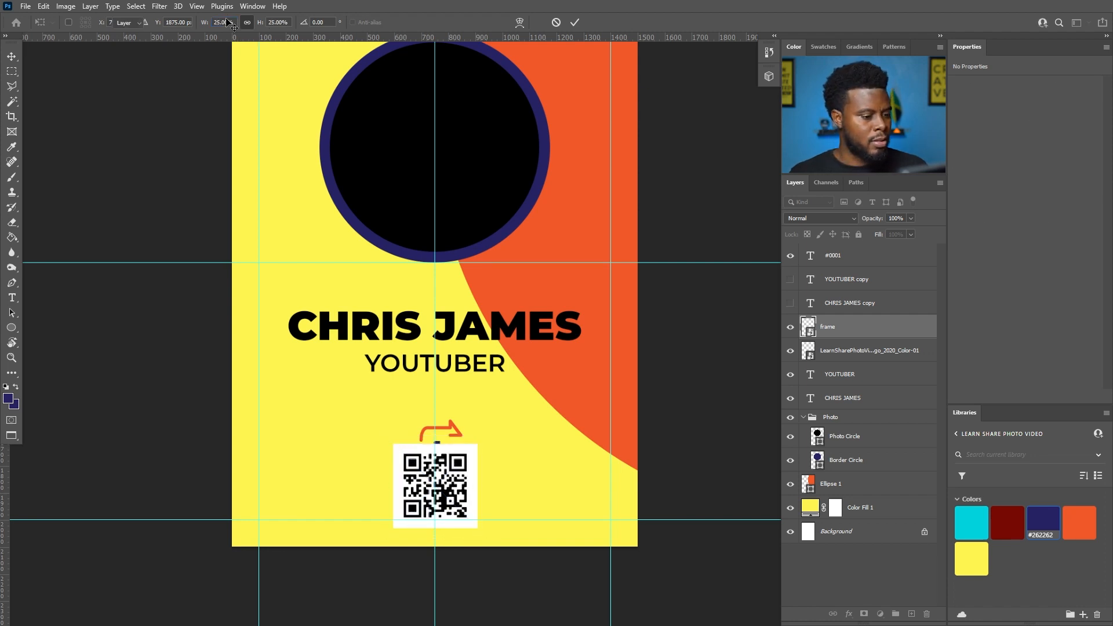
pyautogui.moveTo(461, 484); pyautogui.dragTo(452, 479)
pyautogui.scroll(-3, 430, 426)
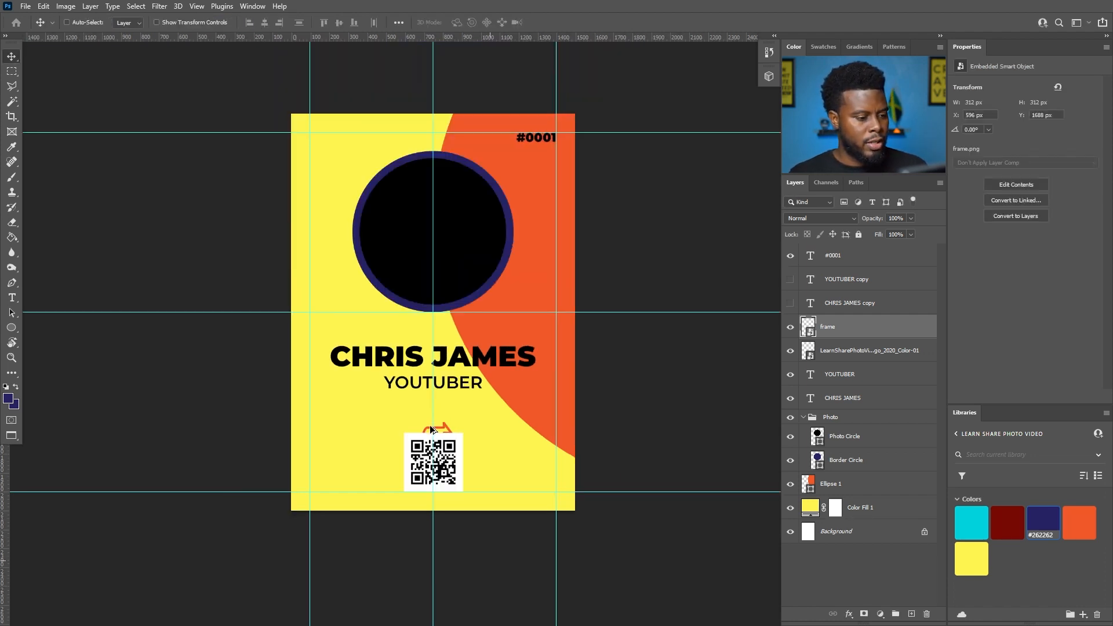
pyautogui.scroll(4, 419, 404)
pyautogui.scroll(1, 413, 425)
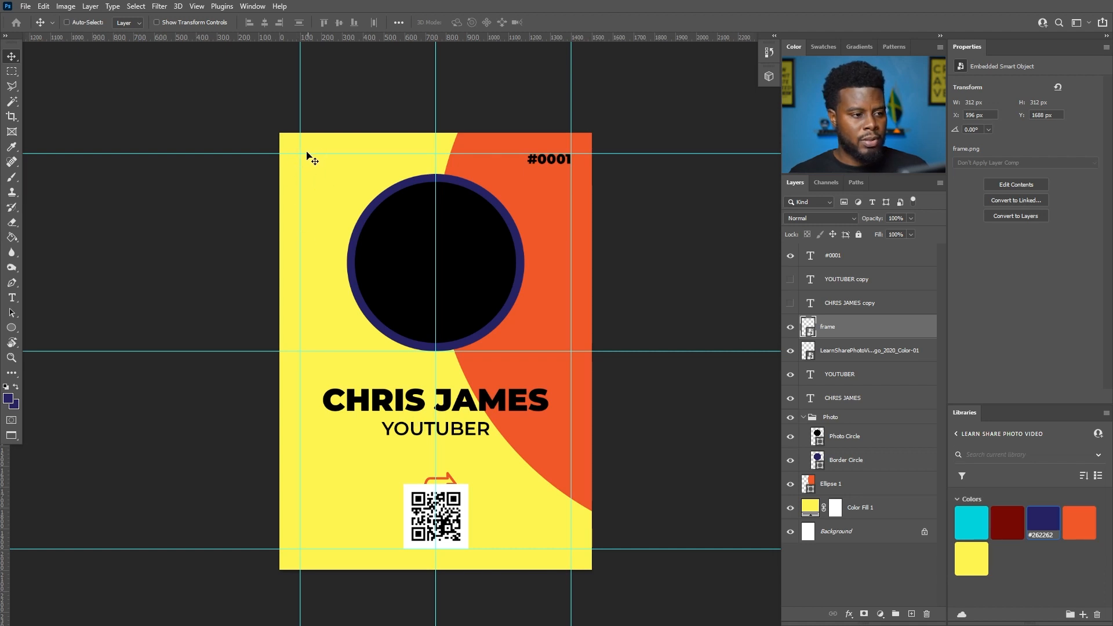
# - Move the QR code into the top-left corner, ending 200 × 200 px at X/Y 100 px
pyautogui.hotkey('ctrl', 't')
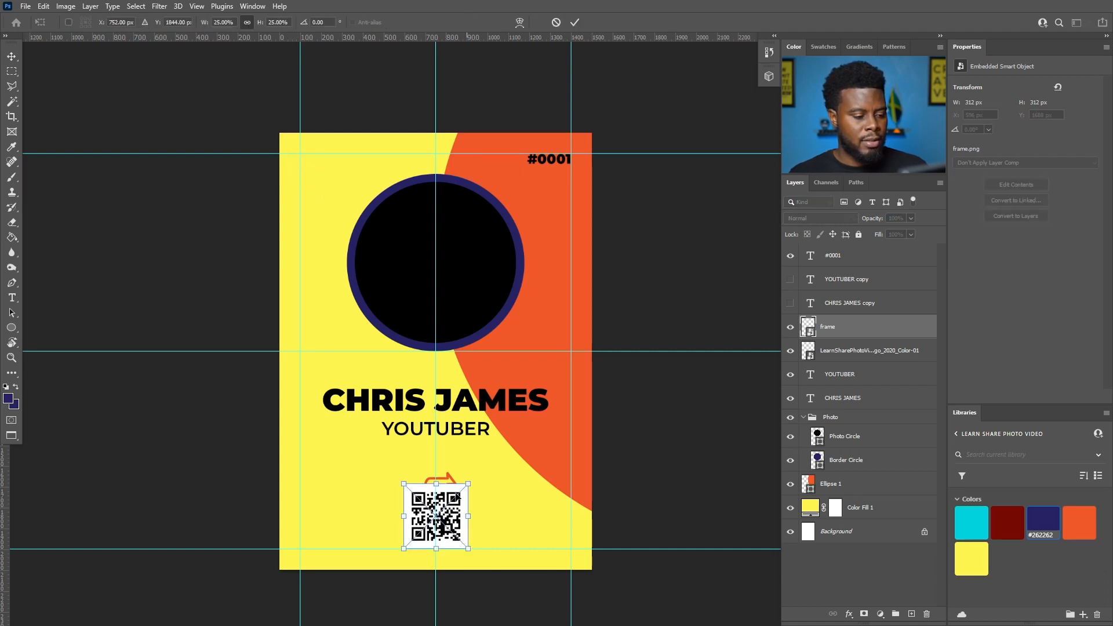
pyautogui.moveTo(461, 539); pyautogui.dragTo(339, 197)
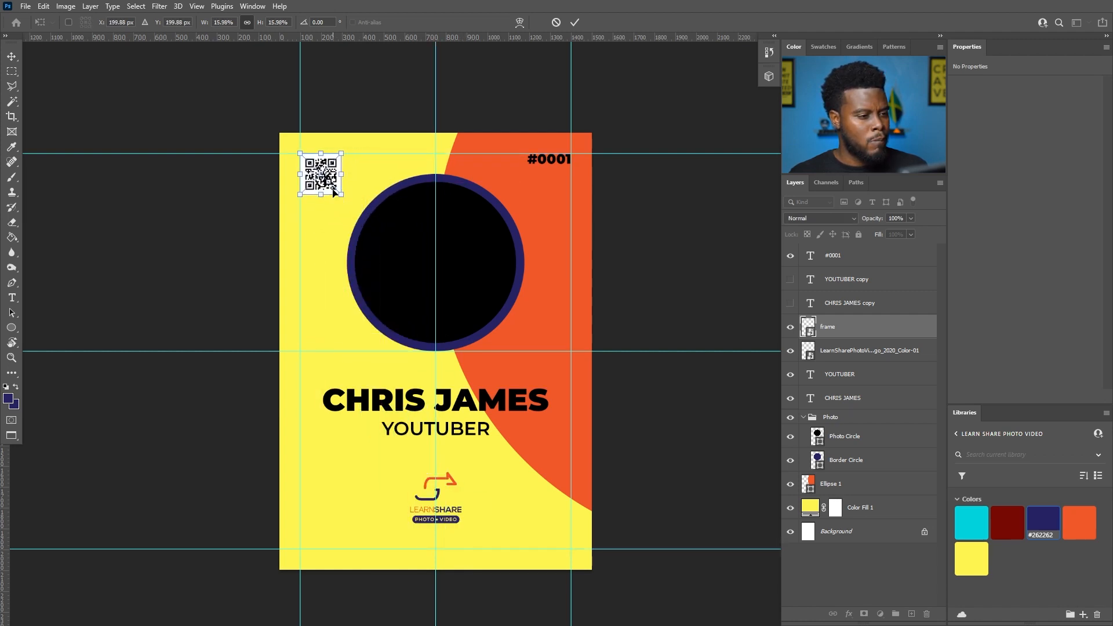
pyautogui.press('Return')
pyautogui.scroll(-1, 343, 196)
pyautogui.scroll(1, 309, 207)
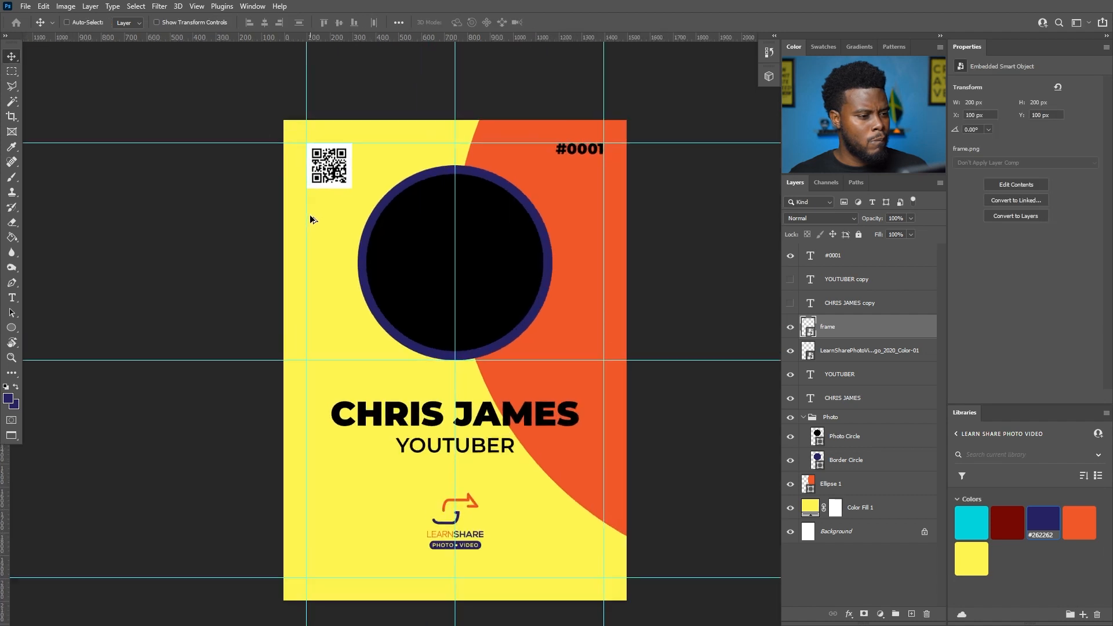
pyautogui.scroll(-1, 316, 215)
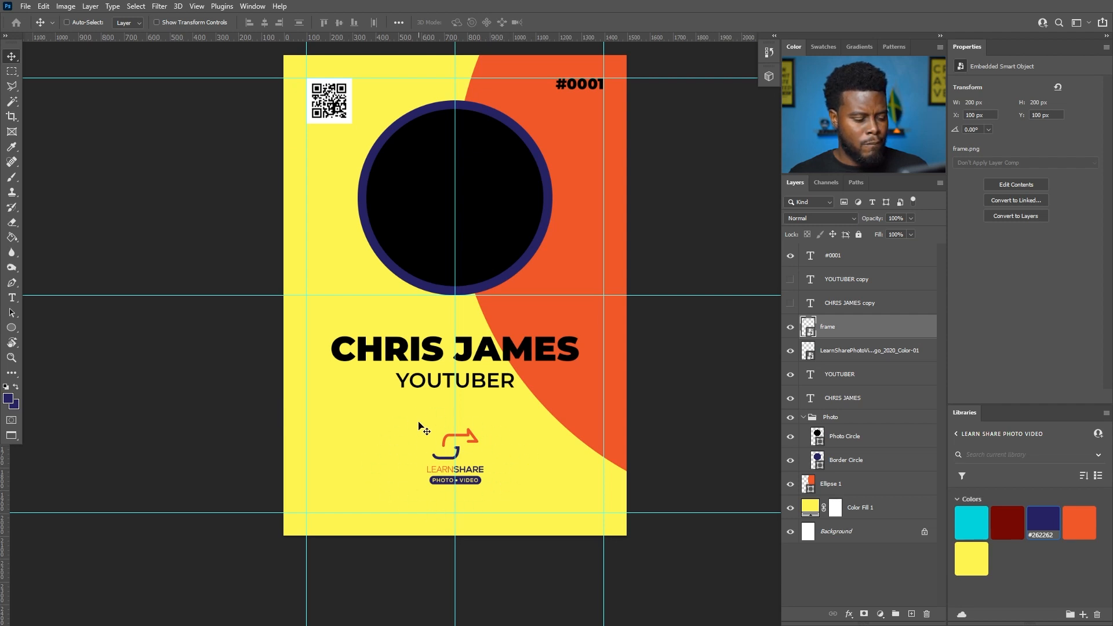
pyautogui.scroll(1, 418, 426)
pyautogui.scroll(-2, 418, 426)
pyautogui.scroll(-1, 421, 425)
pyautogui.scroll(3, 422, 425)
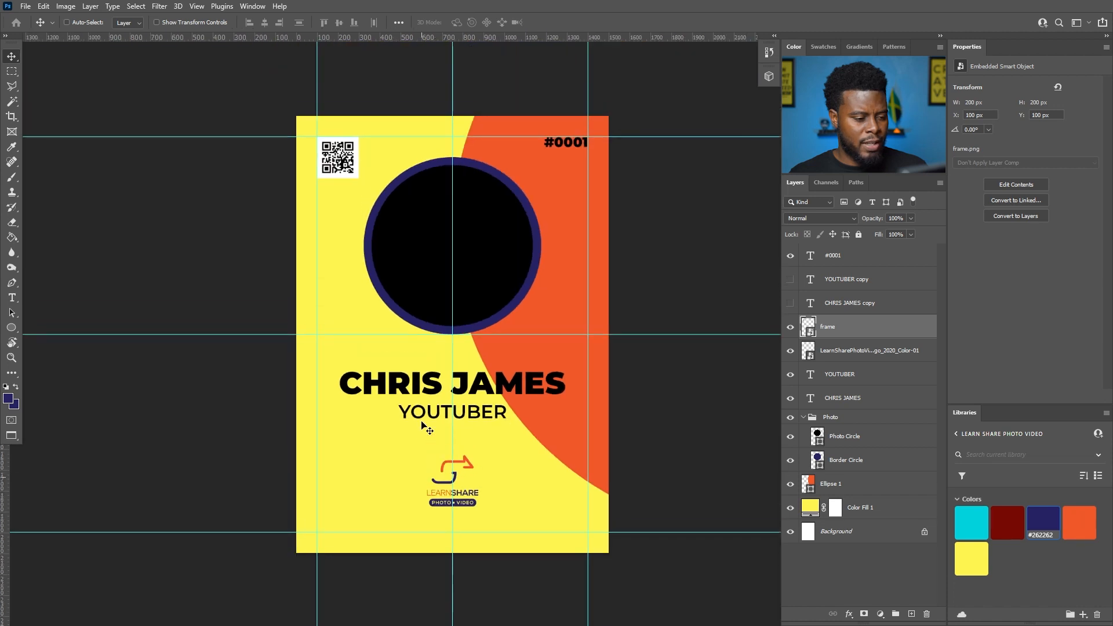
pyautogui.scroll(-1, 422, 423)
pyautogui.scroll(2, 422, 475)
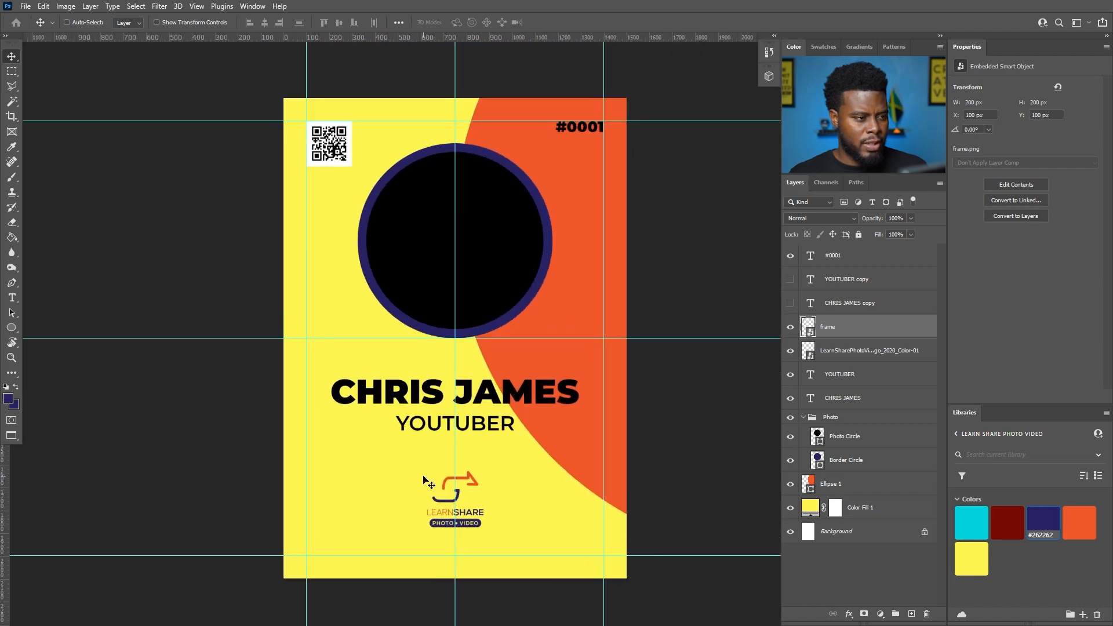
pyautogui.scroll(1, 428, 481)
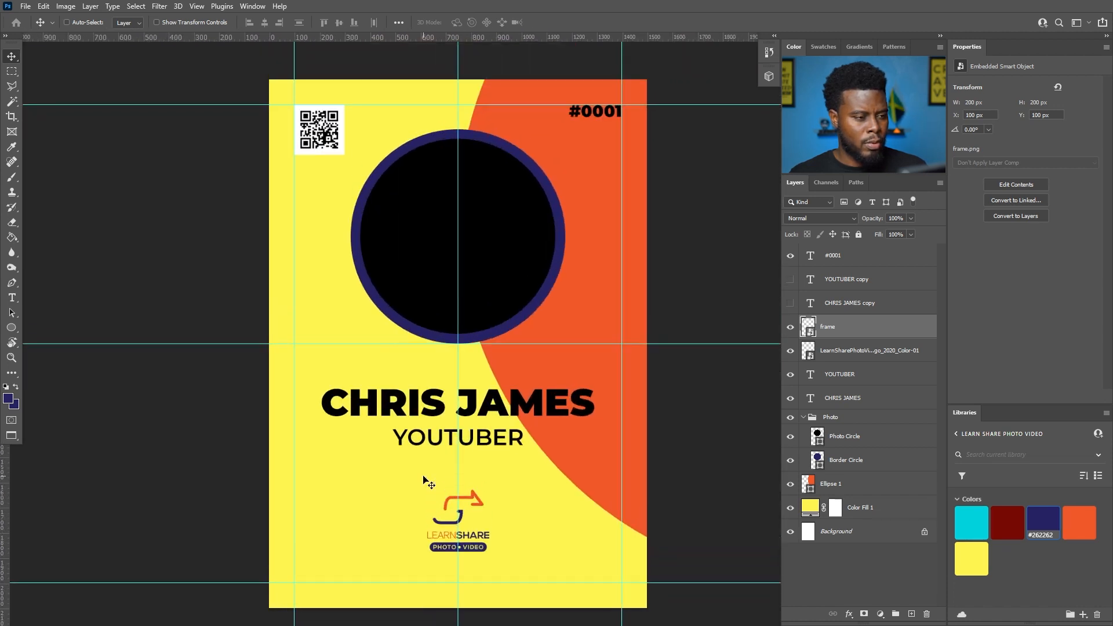
pyautogui.scroll(-1, 426, 477)
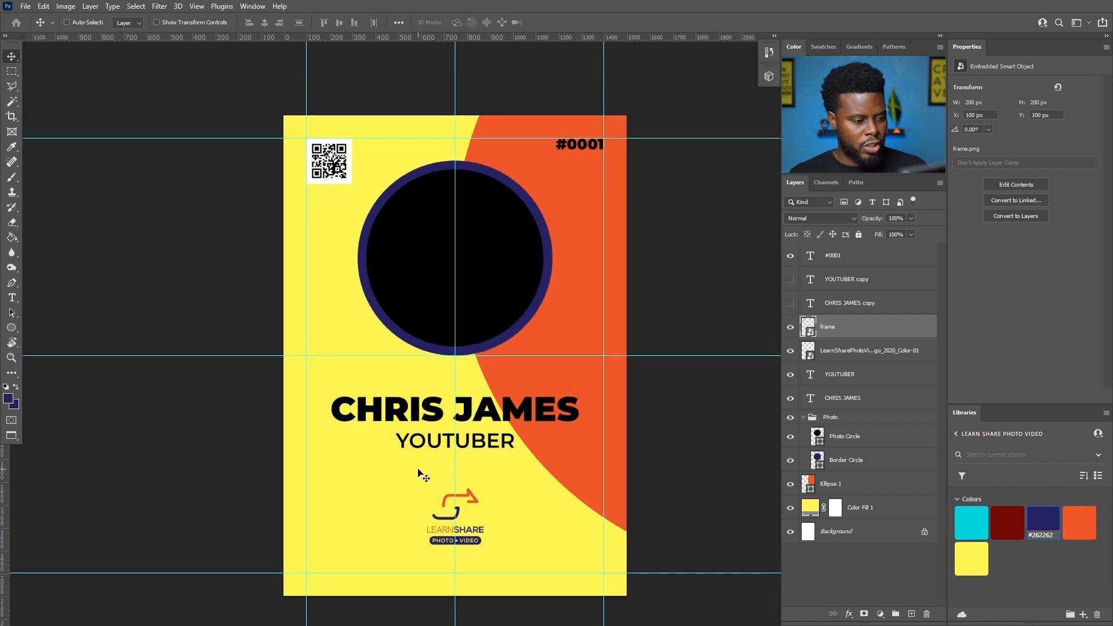
# - Draw a white circle beneath the logo and centre both horizontally and vertically
pyautogui.press('u')
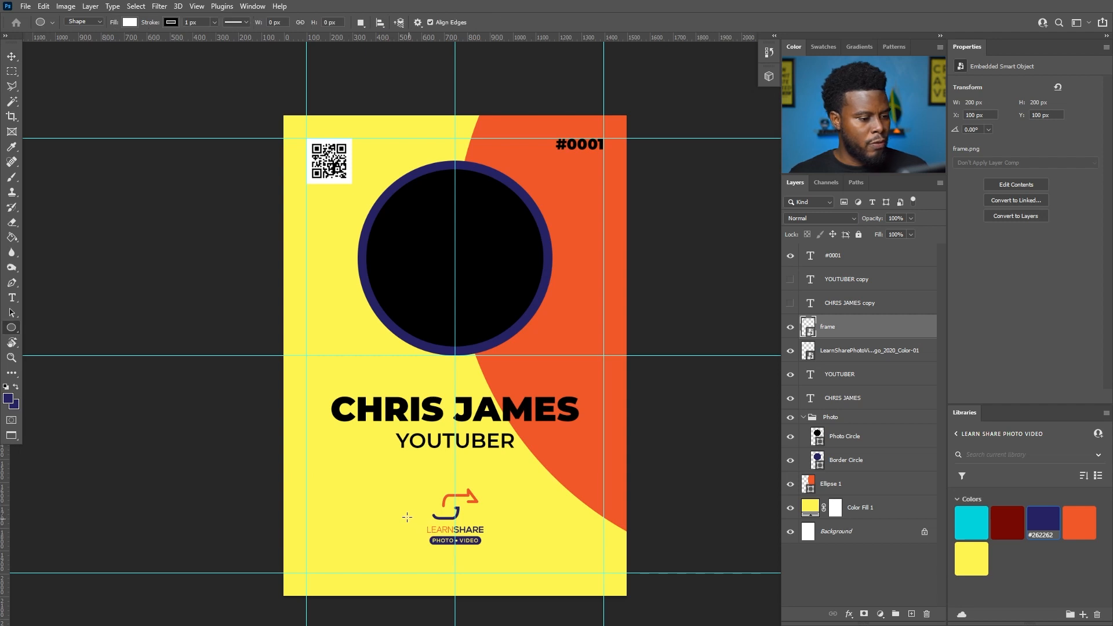
pyautogui.moveTo(416, 480); pyautogui.dragTo(469, 532)
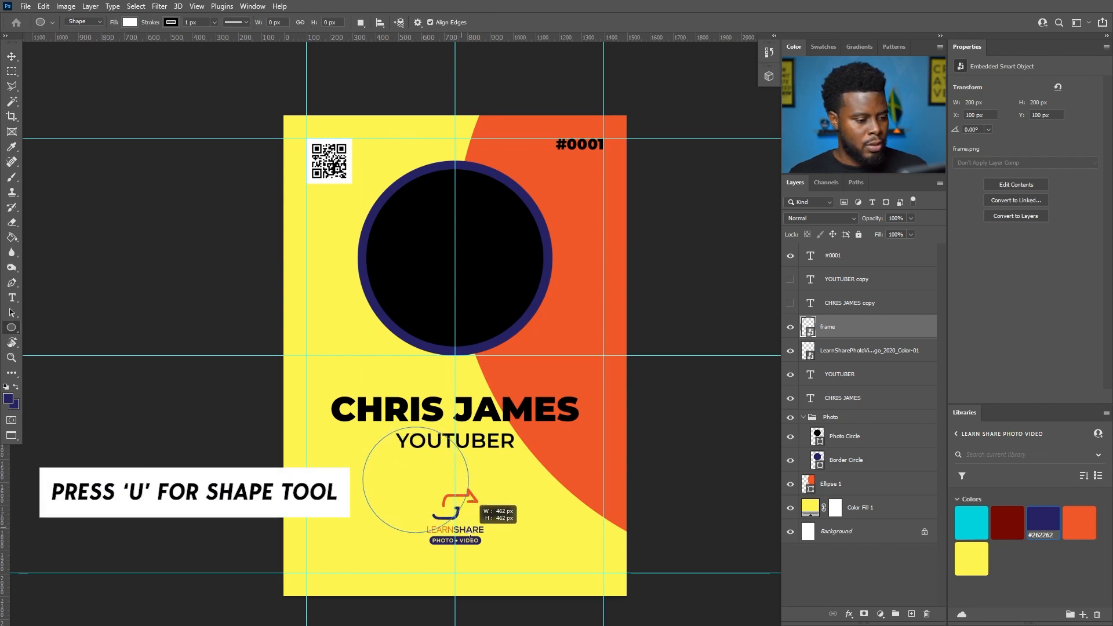
pyautogui.press('v')
pyautogui.moveTo(423, 483); pyautogui.dragTo(469, 499)
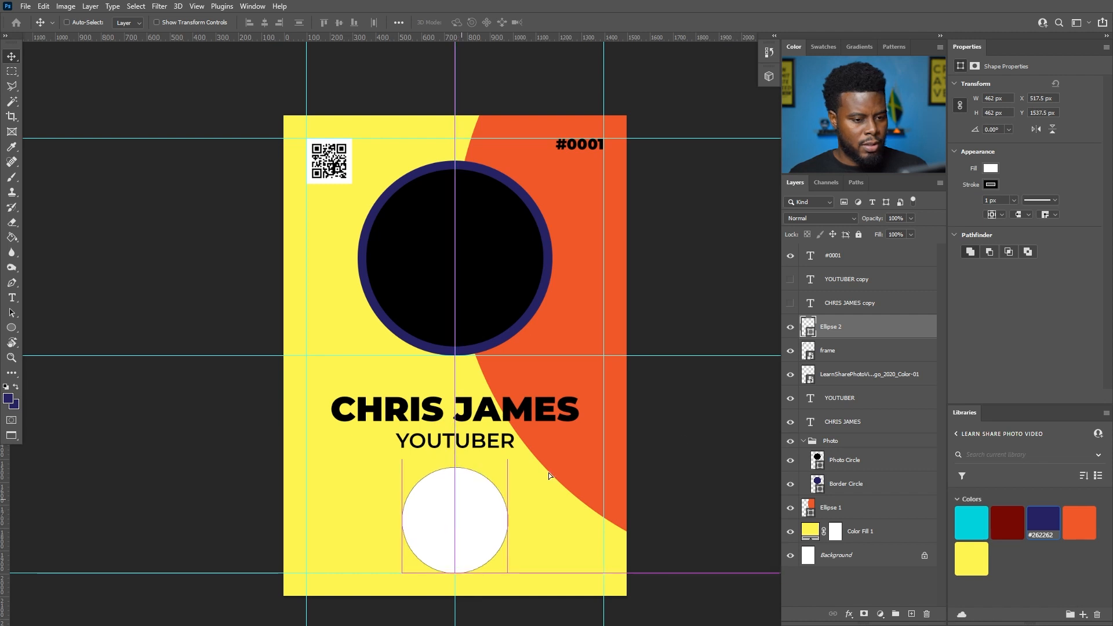
pyautogui.moveTo(858, 374); pyautogui.dragTo(861, 331)
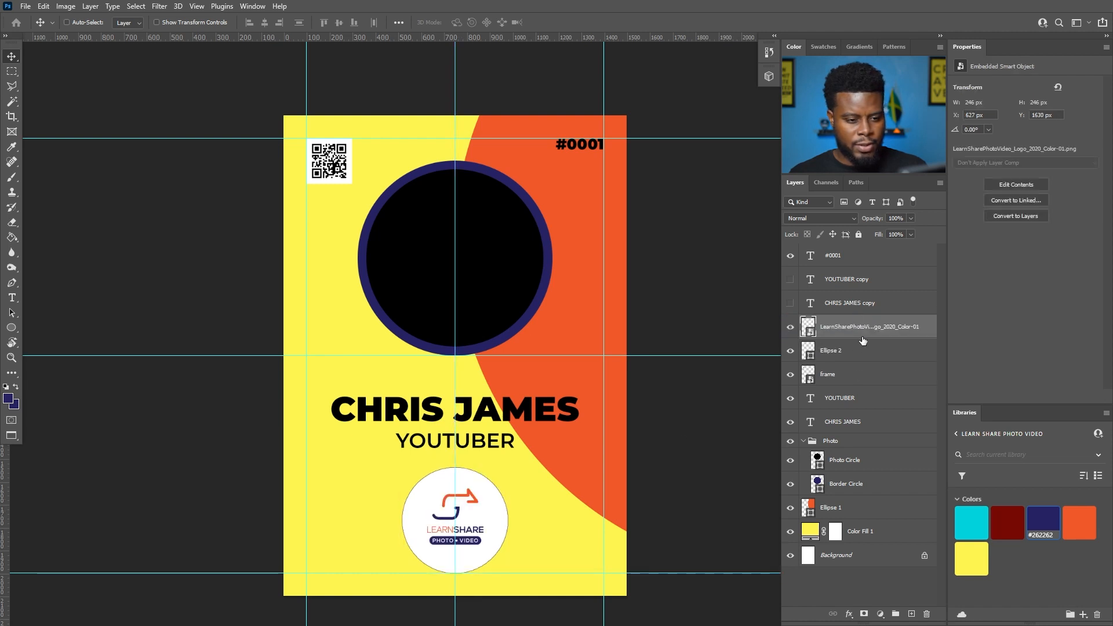
pyautogui.keyDown('shift'); pyautogui.click(864, 348); pyautogui.keyUp('shift')
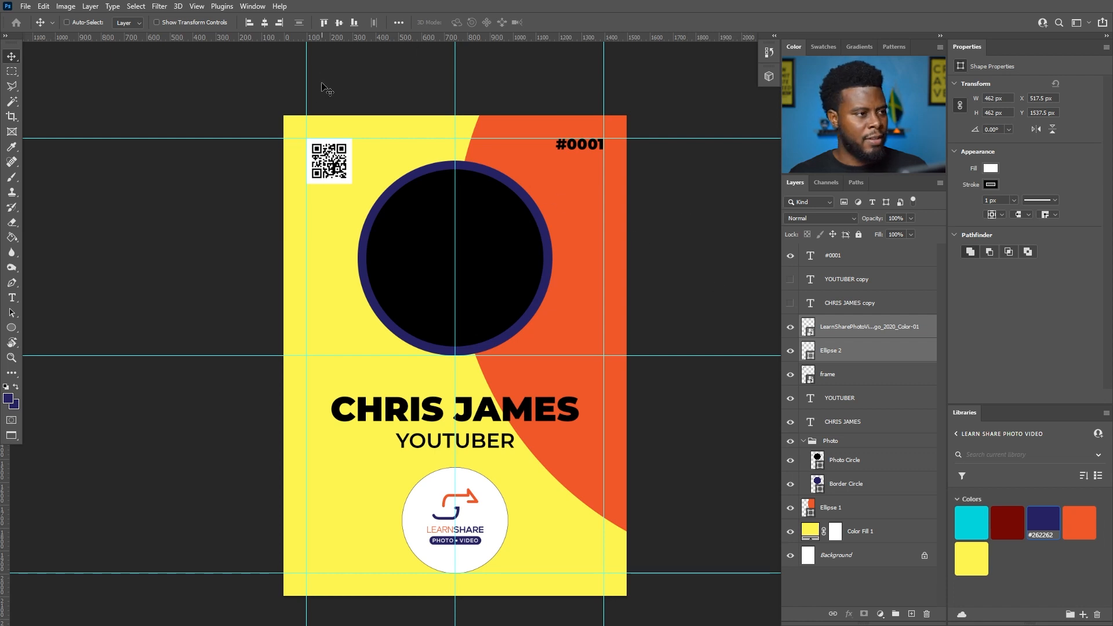
pyautogui.click(265, 24)
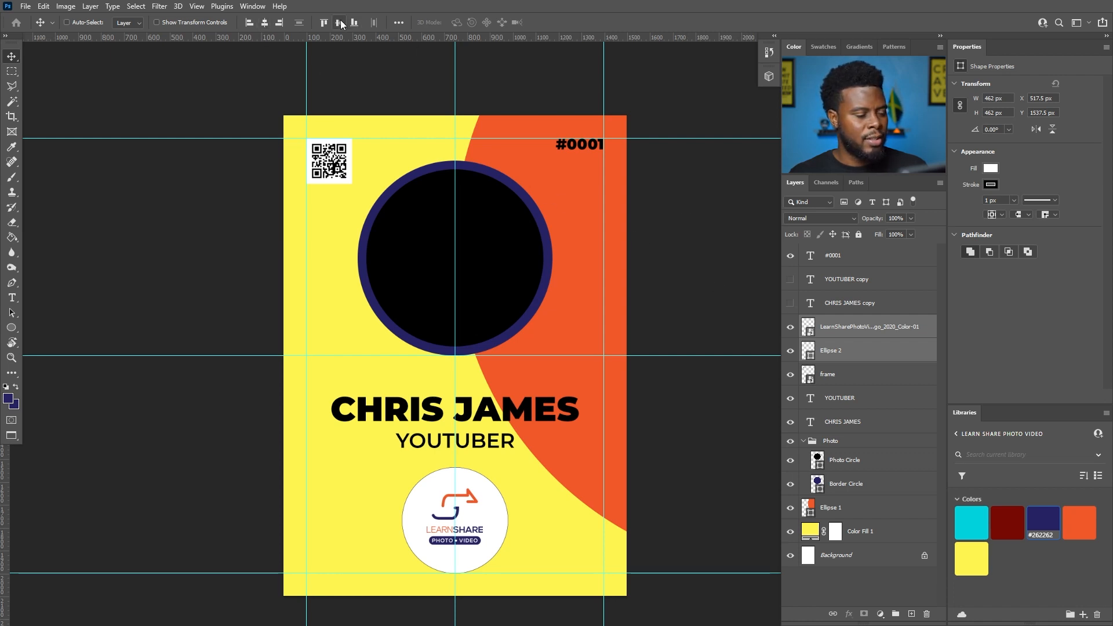
pyautogui.click(339, 23)
pyautogui.press('ctrl')
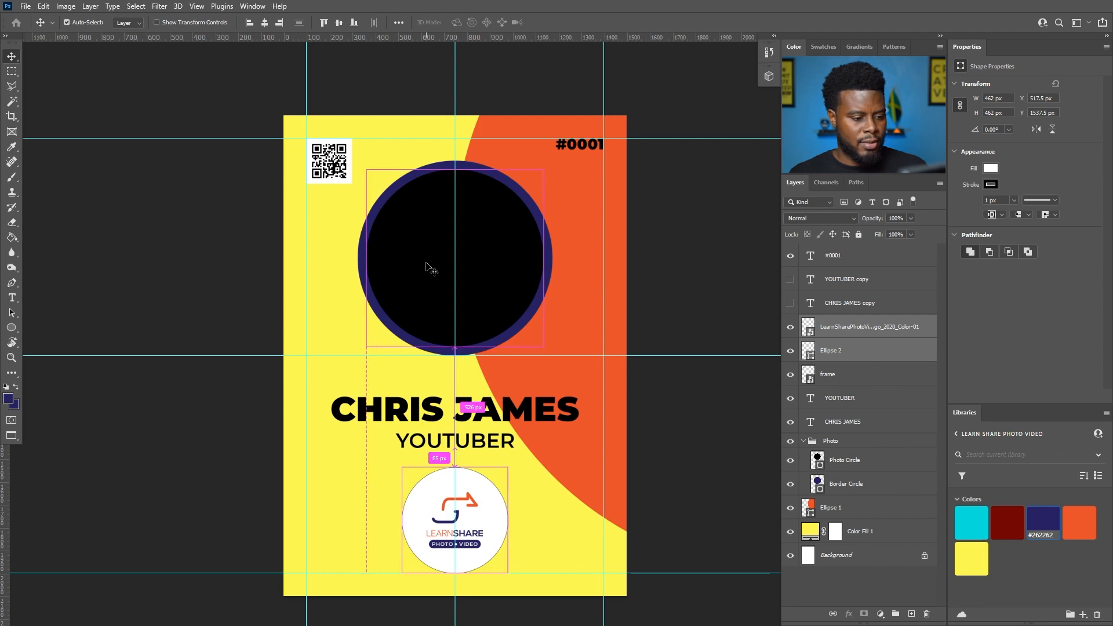
# - Scale the white circle down to 84% around the logo
pyautogui.click(865, 349)
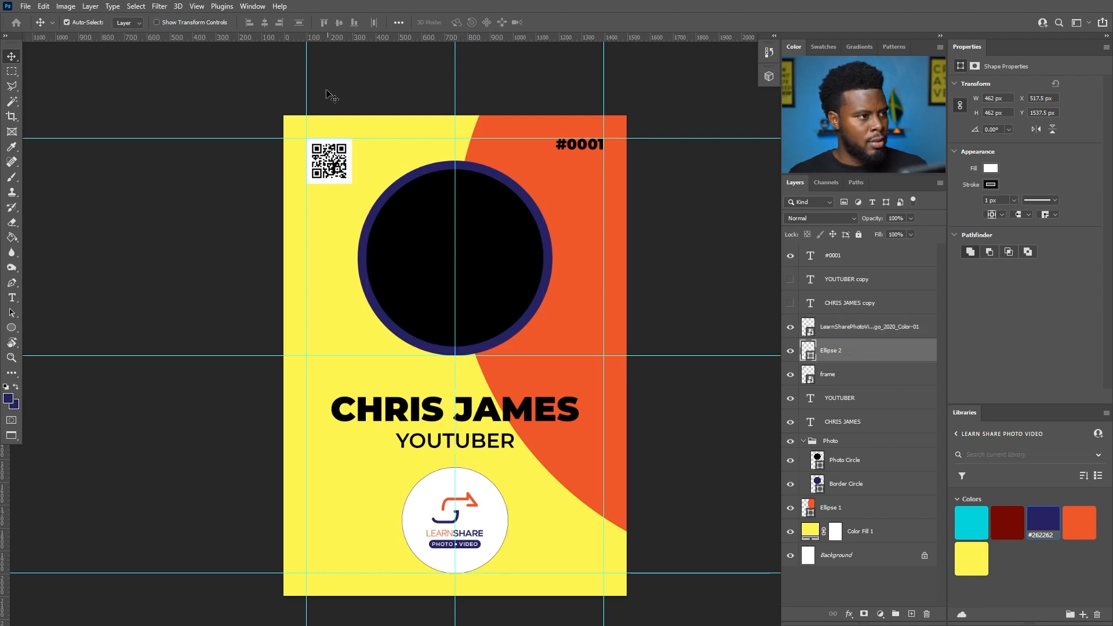
pyautogui.hotkey('ctrl', 't')
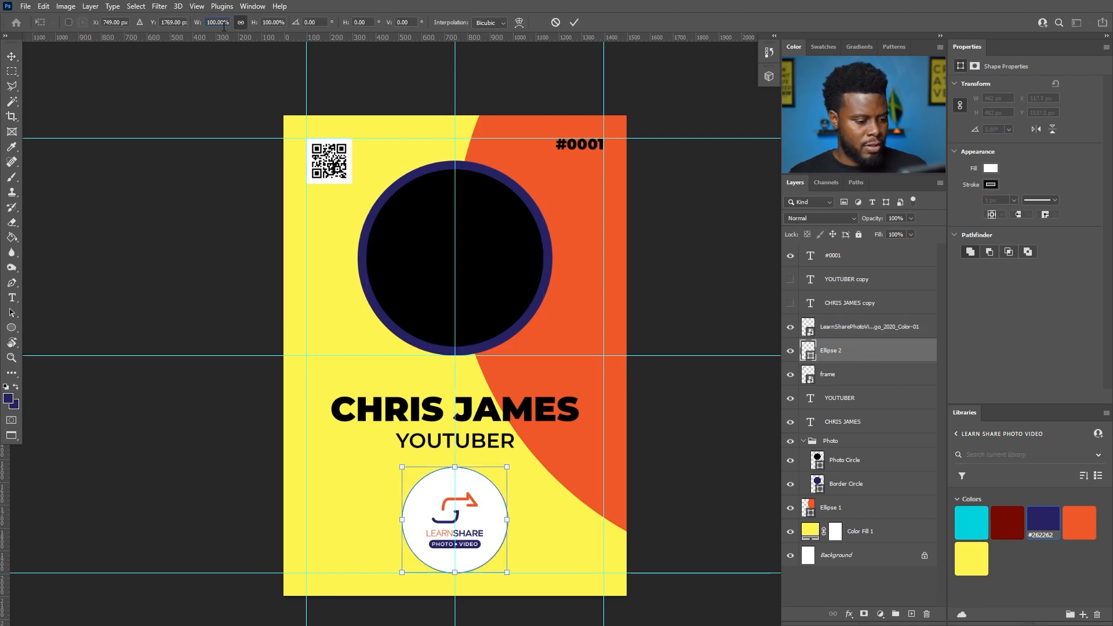
pyautogui.write('80')
pyautogui.press('Return')
pyautogui.press('Up')
pyautogui.press('Up')
pyautogui.press('Up')
pyautogui.press('Up')
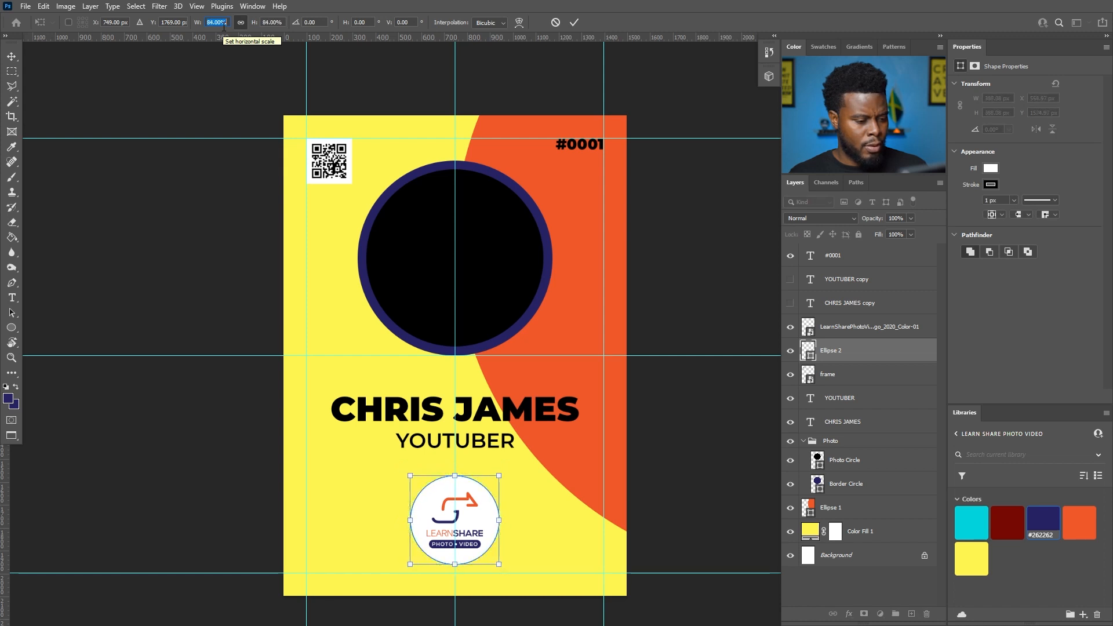
pyautogui.press('Return')
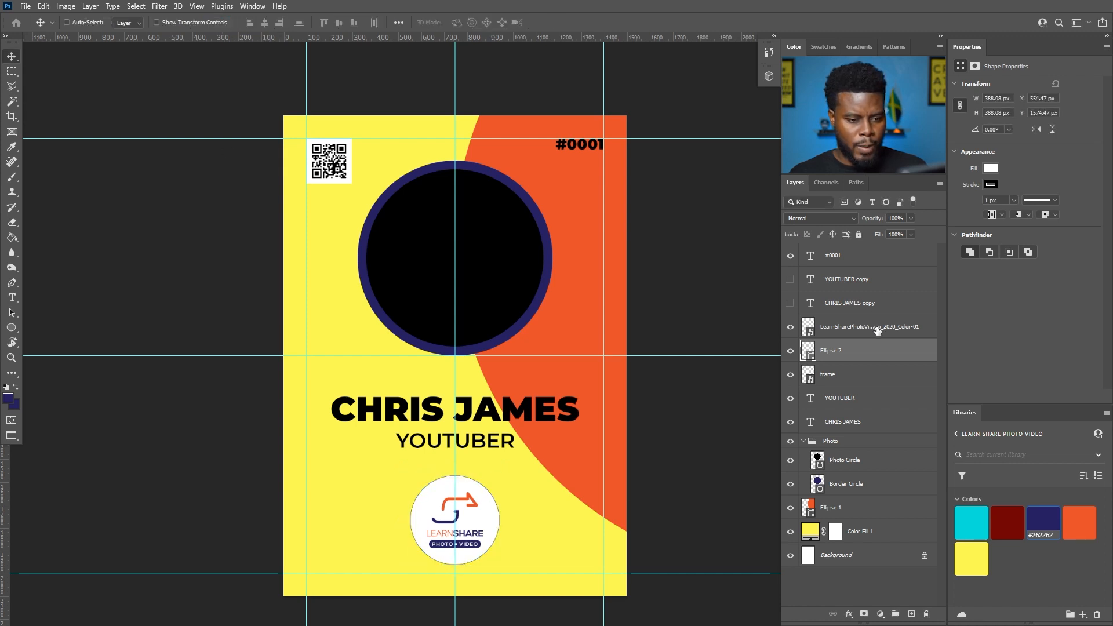
pyautogui.keyDown('ctrl'); pyautogui.click(877, 330); pyautogui.keyUp('ctrl')
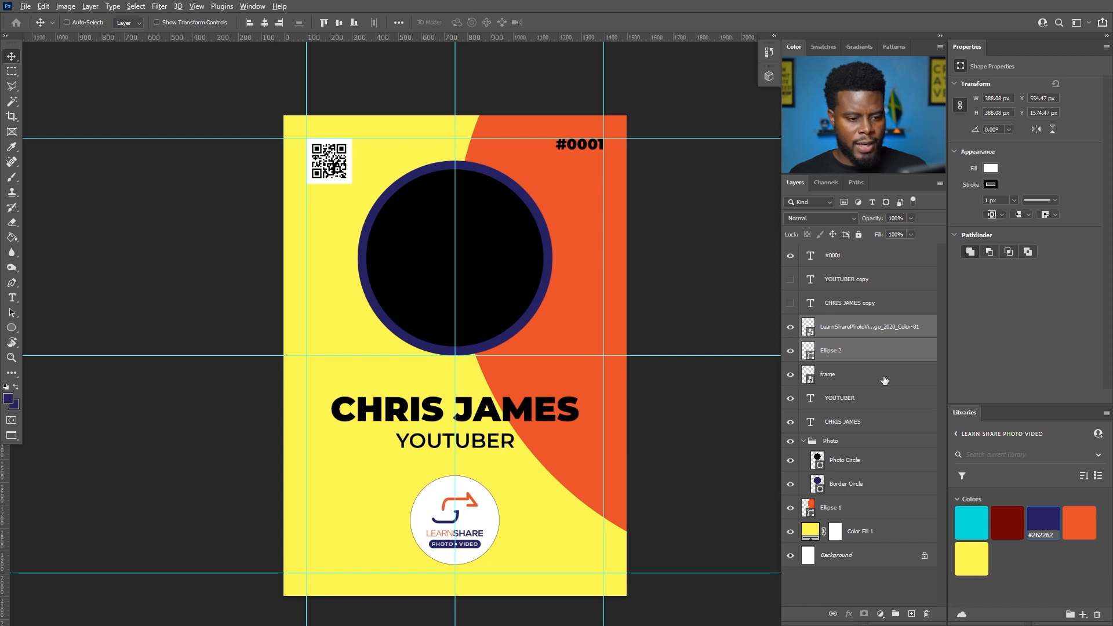
pyautogui.scroll(-1, 684, 353)
pyautogui.scroll(1, 684, 353)
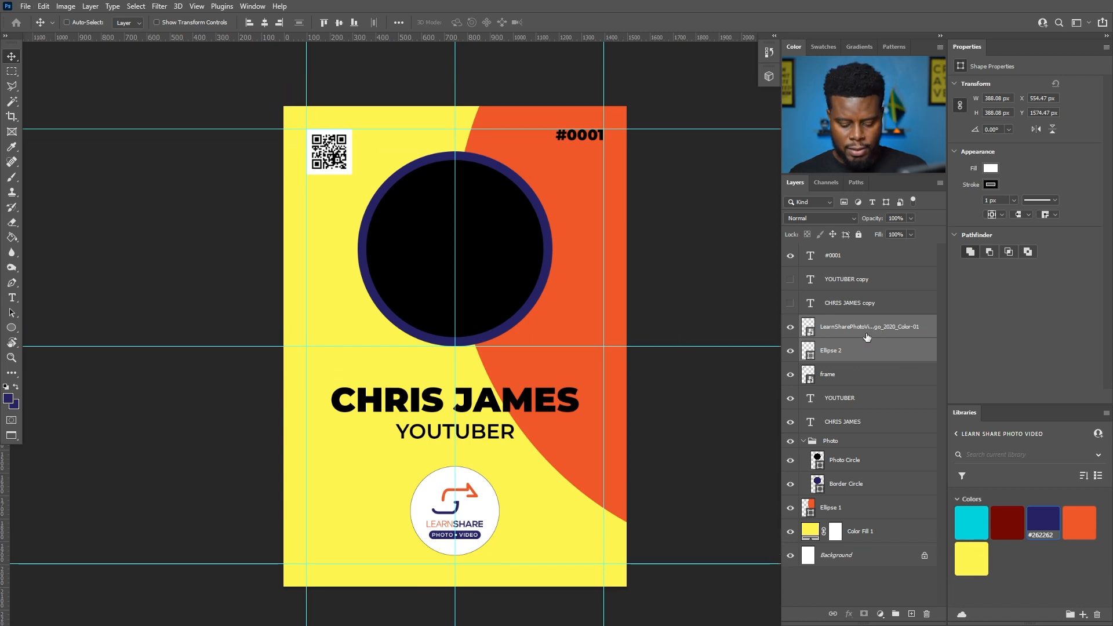
# - Group the logo and white circle as 'Logo' and rest it on the bottom guide
pyautogui.hotkey('ctrl', 'g')
pyautogui.doubleClick(839, 322)
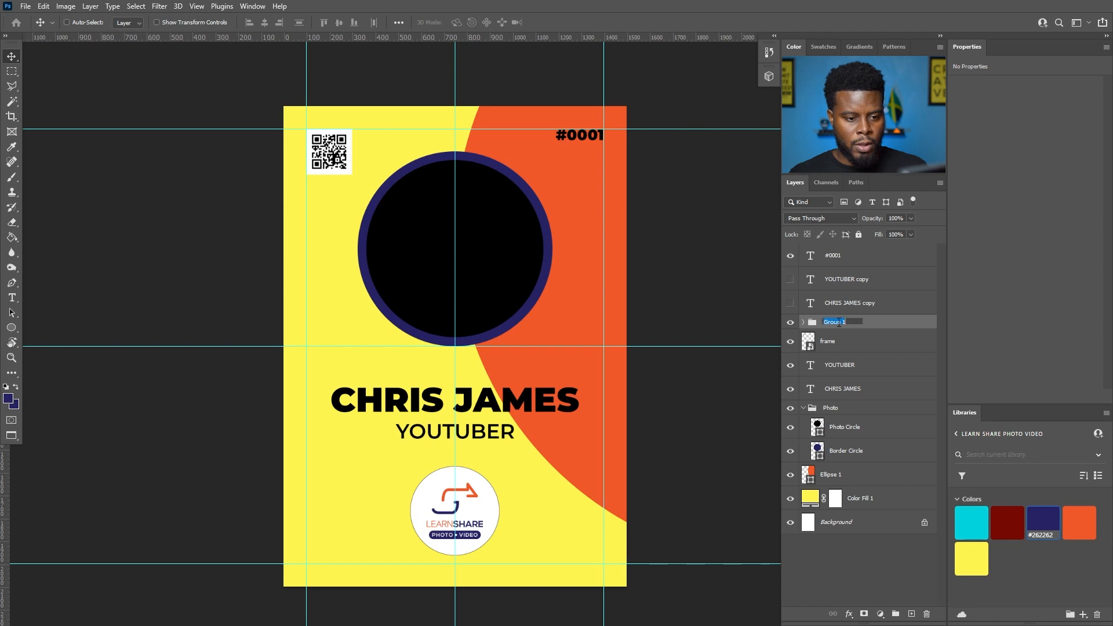
pyautogui.write('Logo')
pyautogui.press('Return')
pyautogui.moveTo(501, 496); pyautogui.dragTo(499, 503)
pyautogui.scroll(3, 456, 536)
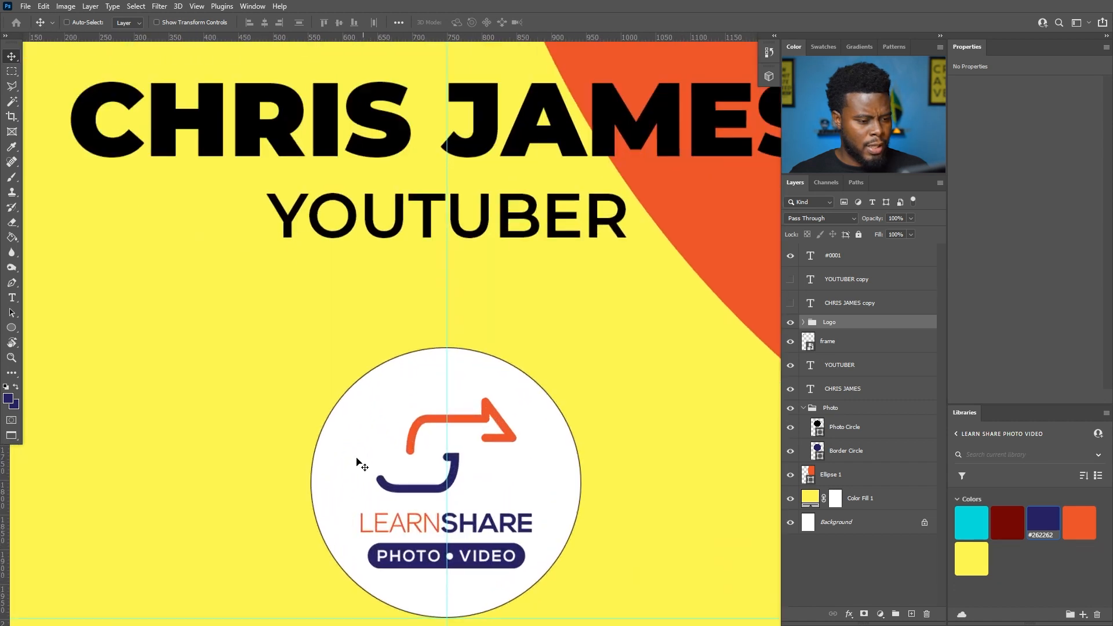
# - Set the Ellipse 2 circle's stroke to No Color
pyautogui.press('u')
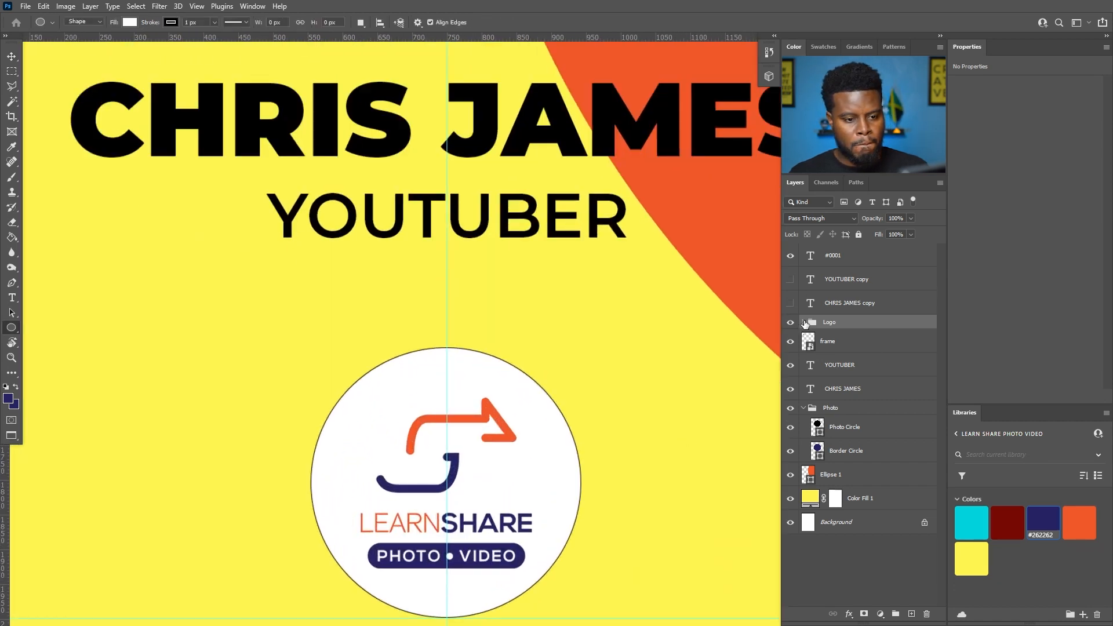
pyautogui.click(803, 323)
pyautogui.click(841, 364)
pyautogui.click(991, 185)
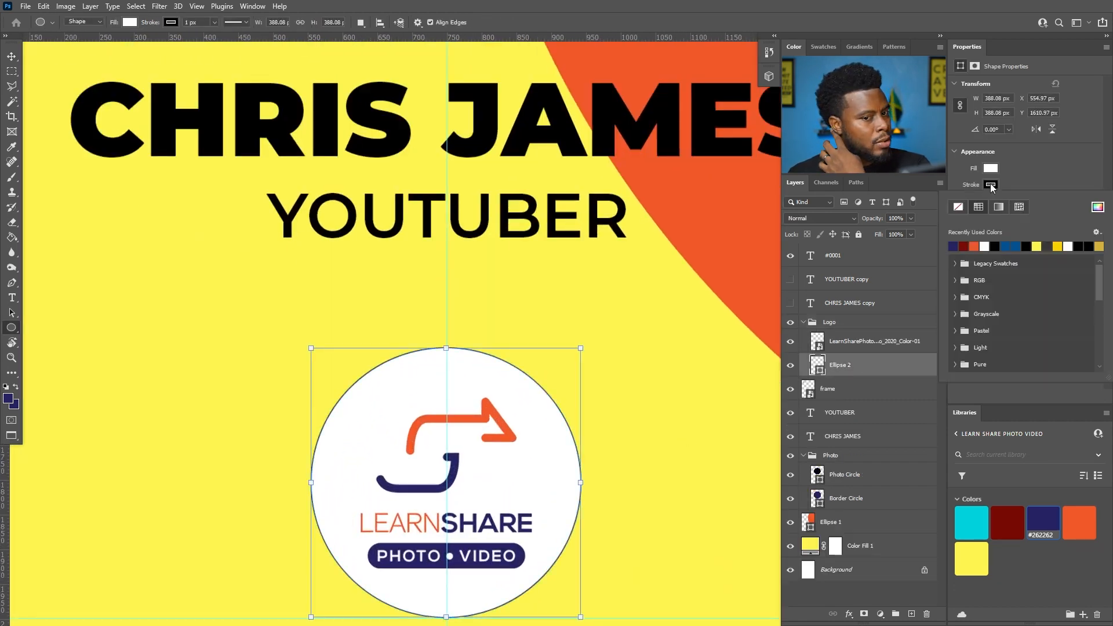
pyautogui.click(958, 194)
pyautogui.click(1018, 164)
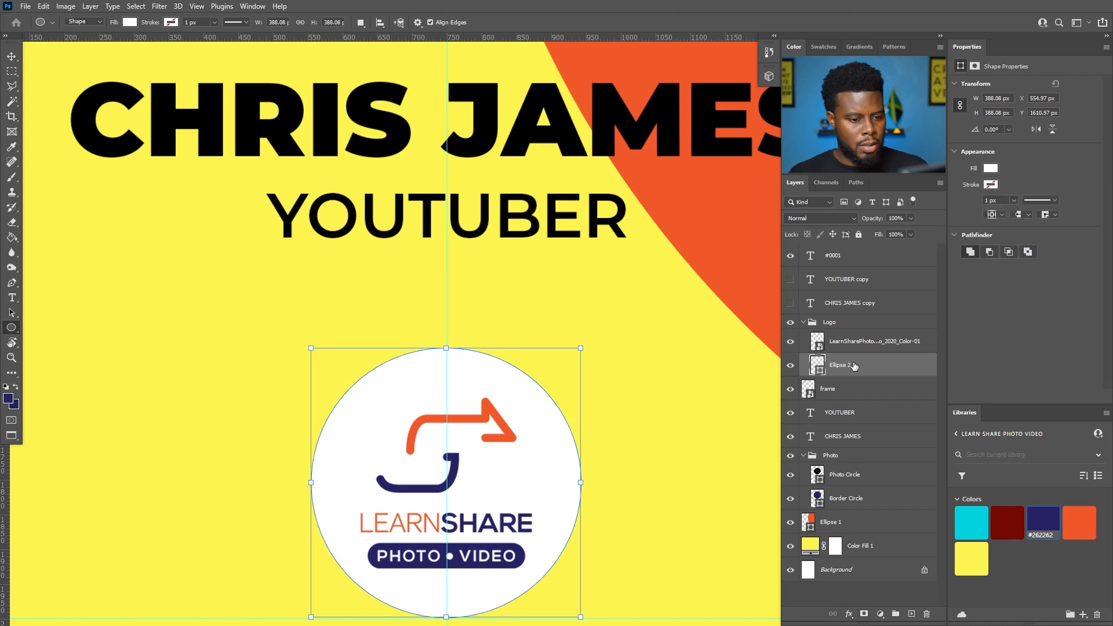
pyautogui.press('Return')
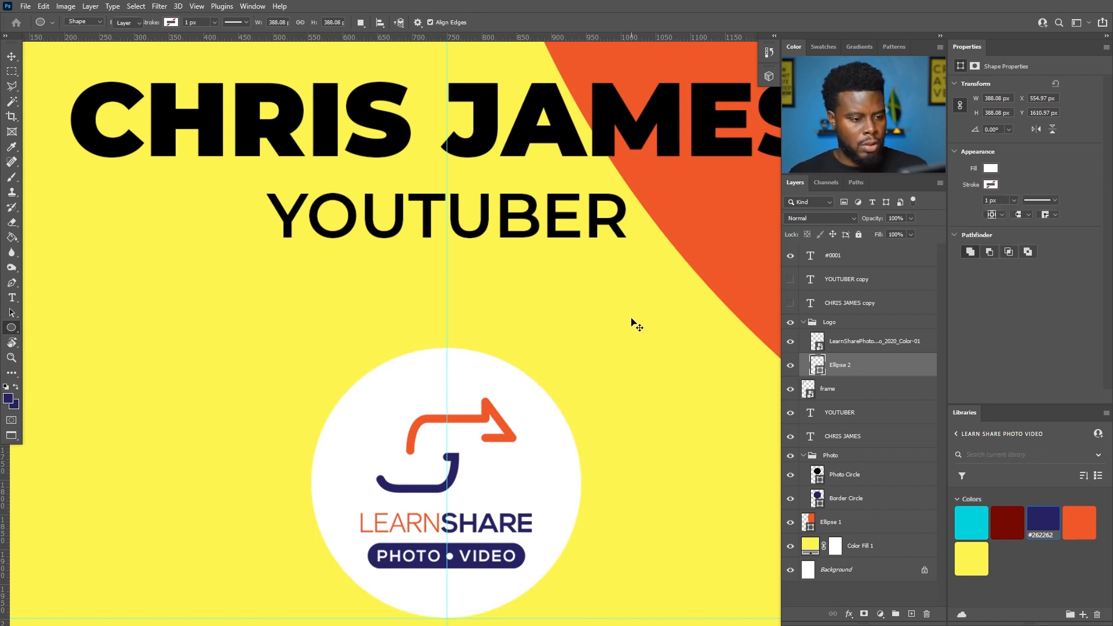
pyautogui.press('v')
pyautogui.scroll(-4, 586, 314)
# - Collapse the Logo group and rename the frame layer to 'QR Code'
pyautogui.hscroll(2, 588, 315)
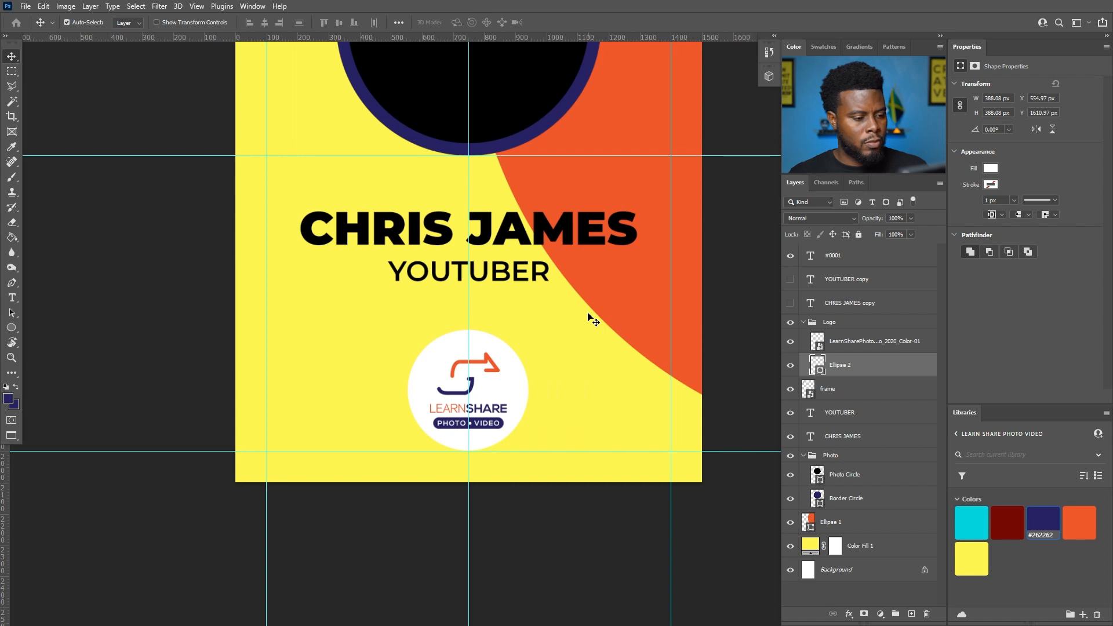
pyautogui.scroll(2, 588, 315)
pyautogui.scroll(2, 588, 315)
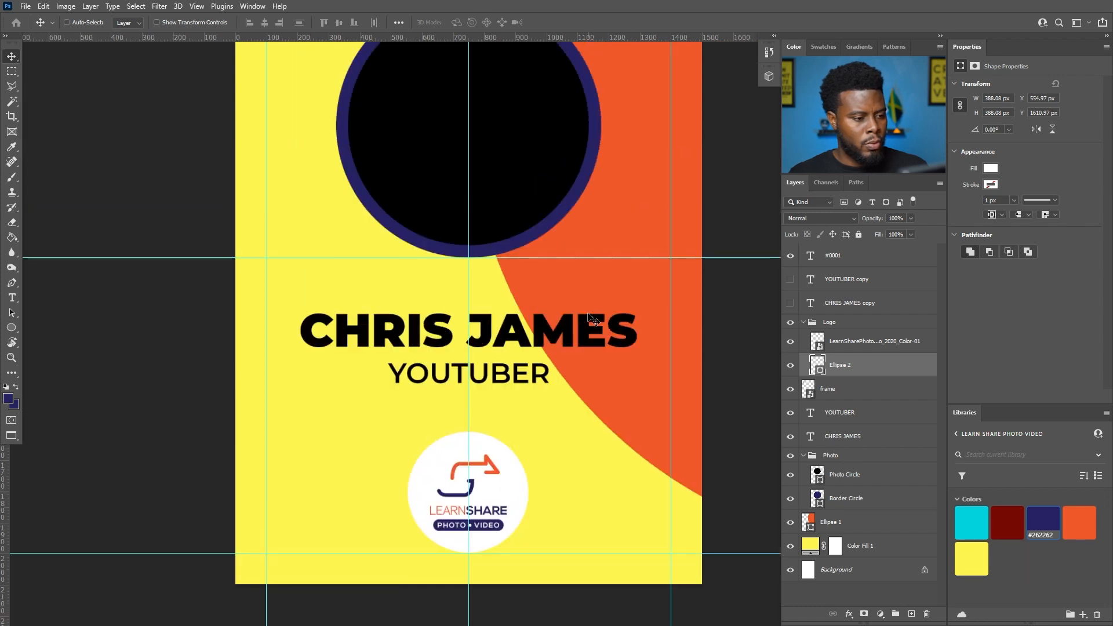
pyautogui.scroll(1, 588, 316)
pyautogui.scroll(-3, 589, 316)
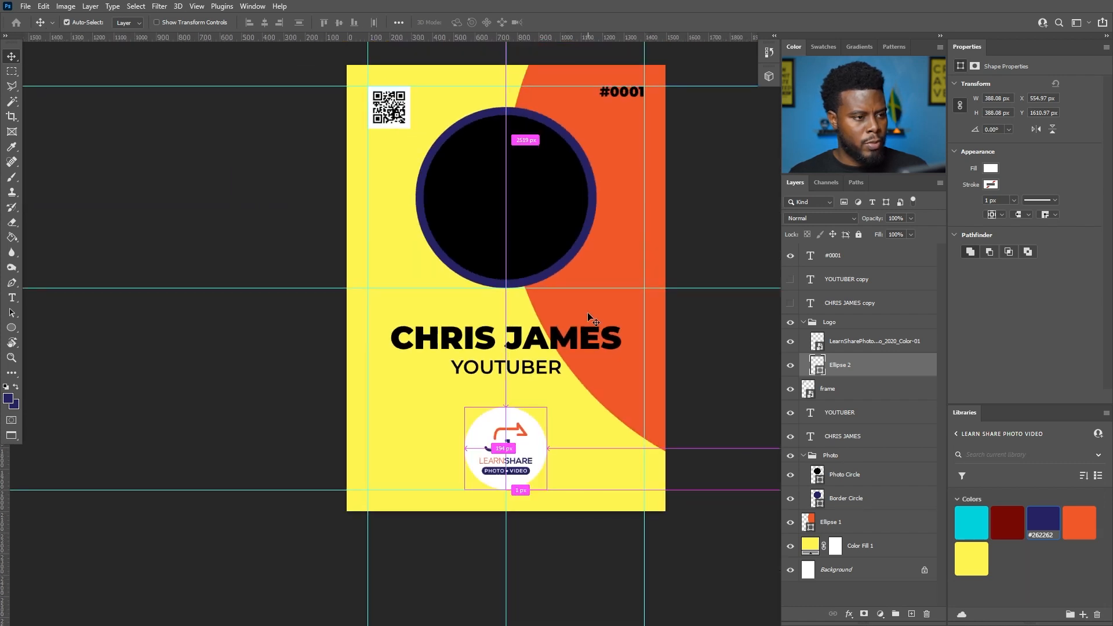
pyautogui.hscroll(2, 587, 316)
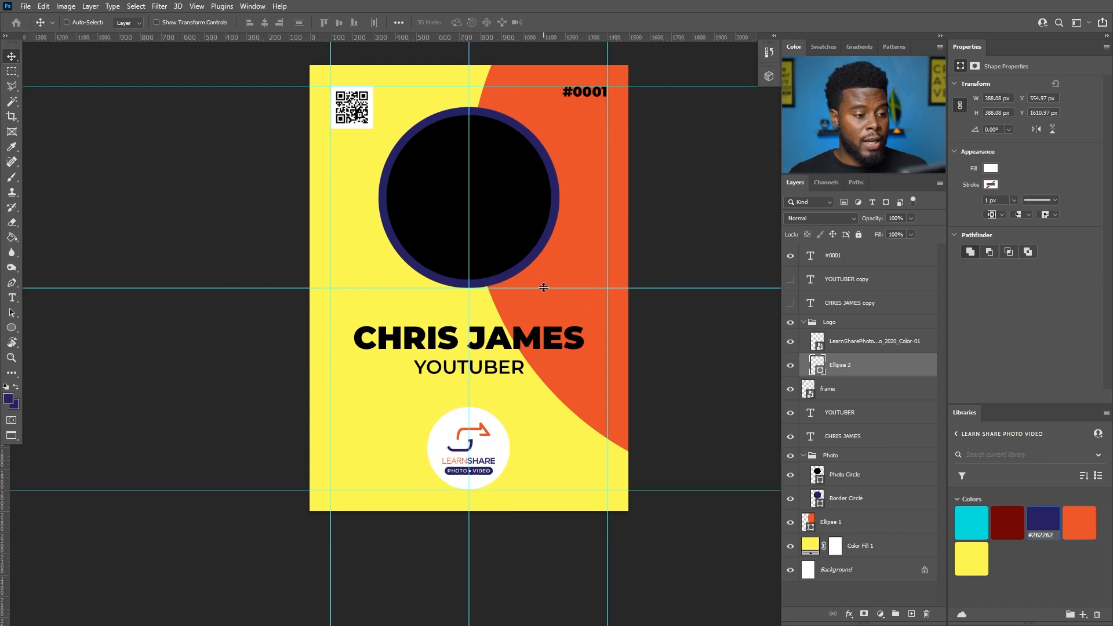
pyautogui.scroll(2, 543, 287)
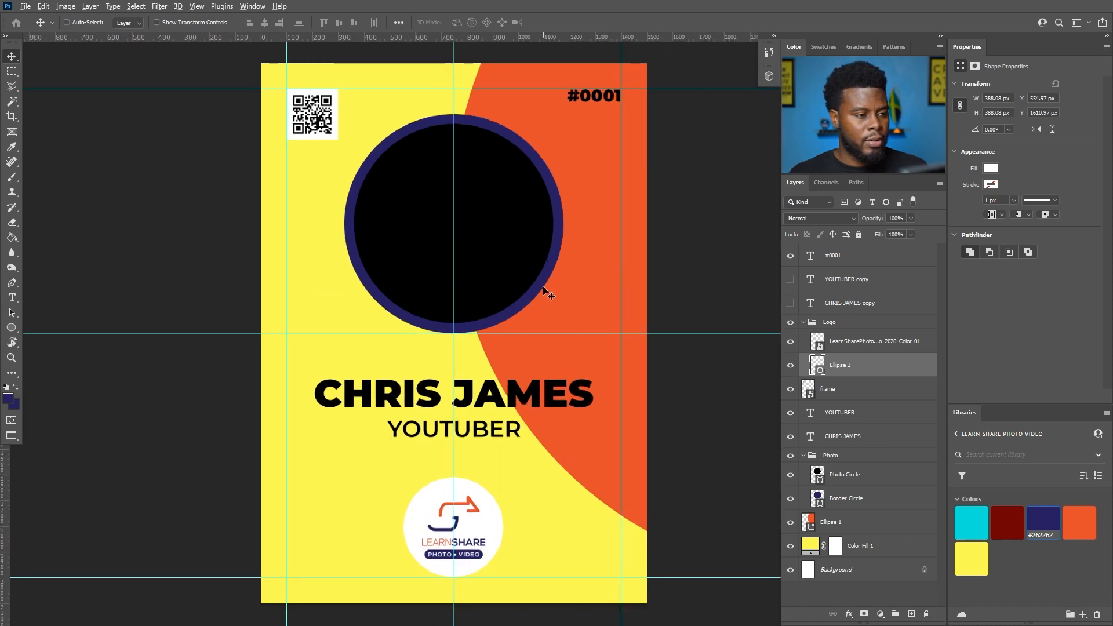
pyautogui.scroll(-1, 544, 286)
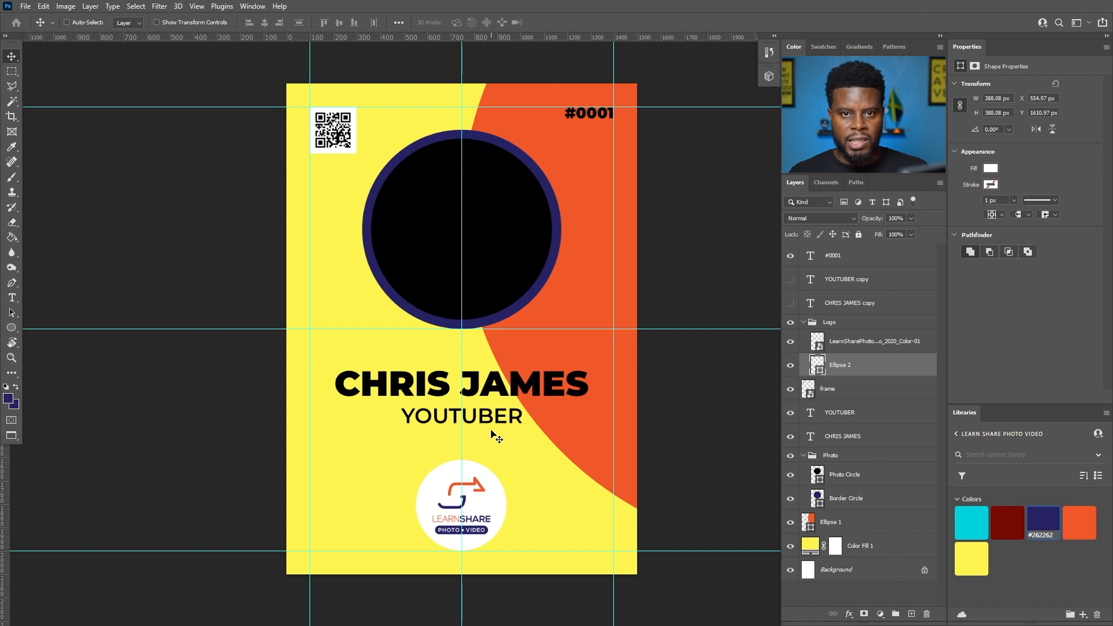
pyautogui.click(803, 322)
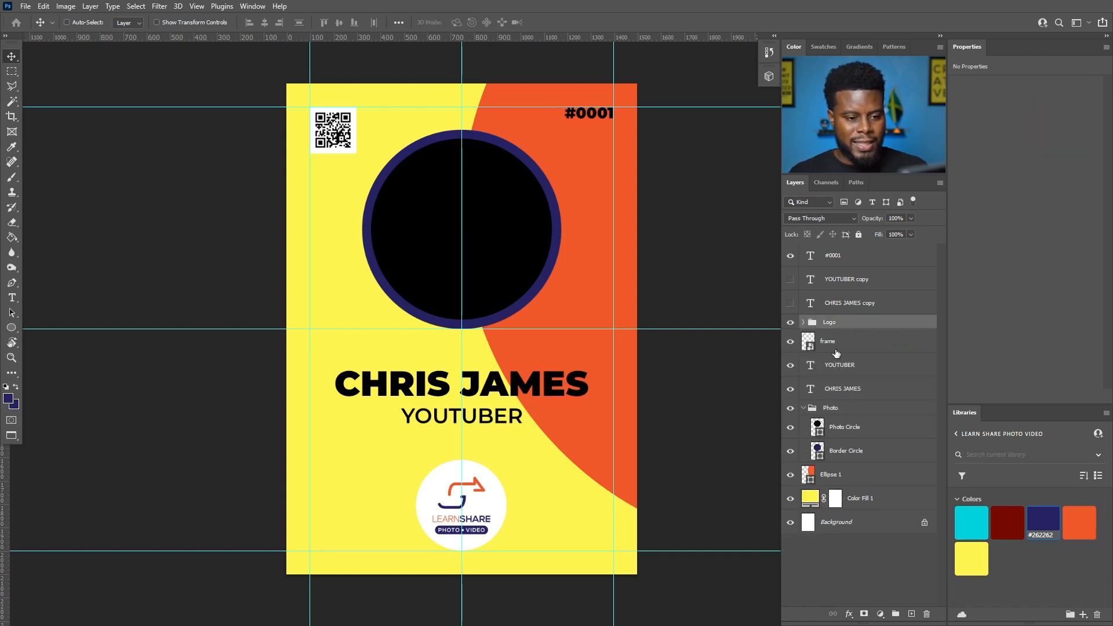
pyautogui.doubleClick(827, 342)
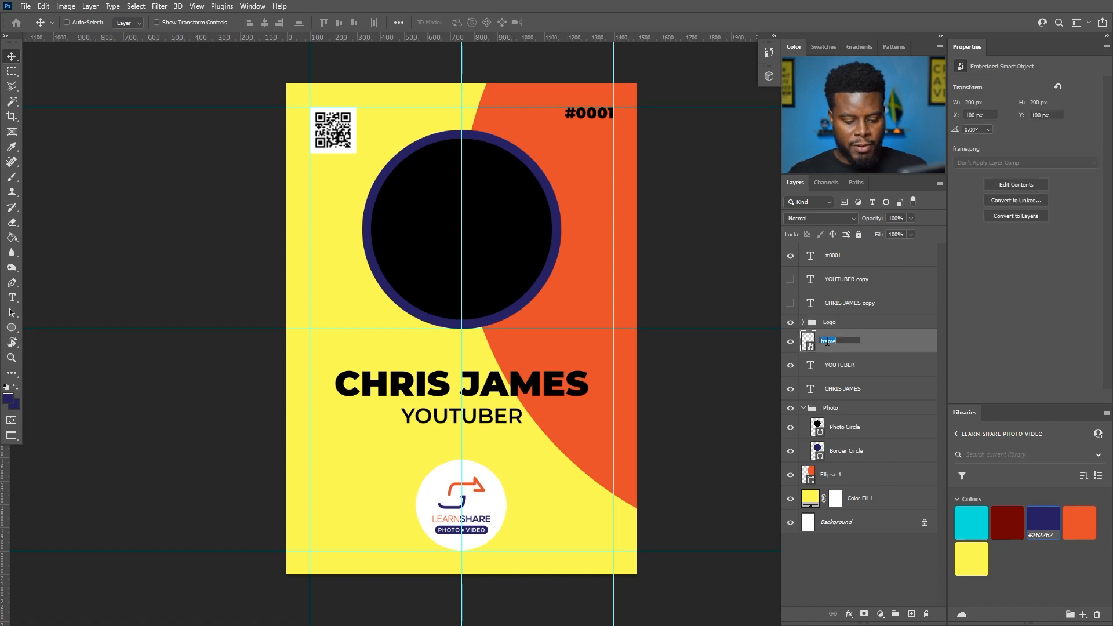
pyautogui.press('Return')
pyautogui.click(844, 370)
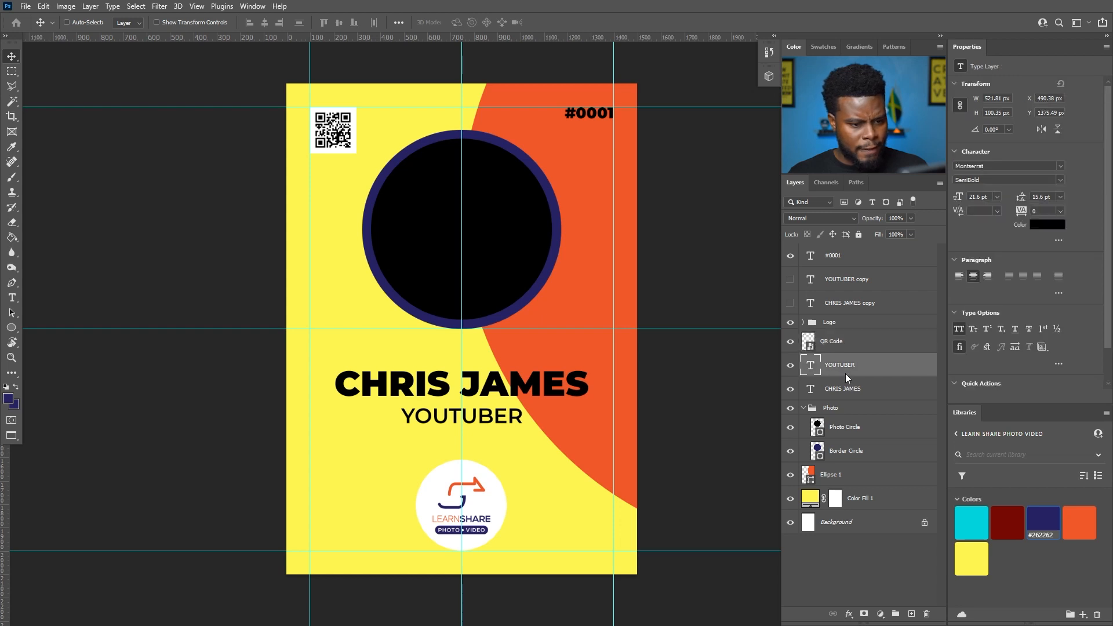
pyautogui.keyDown('shift'); pyautogui.click(849, 392); pyautogui.keyUp('shift')
pyautogui.hotkey('ctrl', 'g')
pyautogui.doubleClick(838, 361)
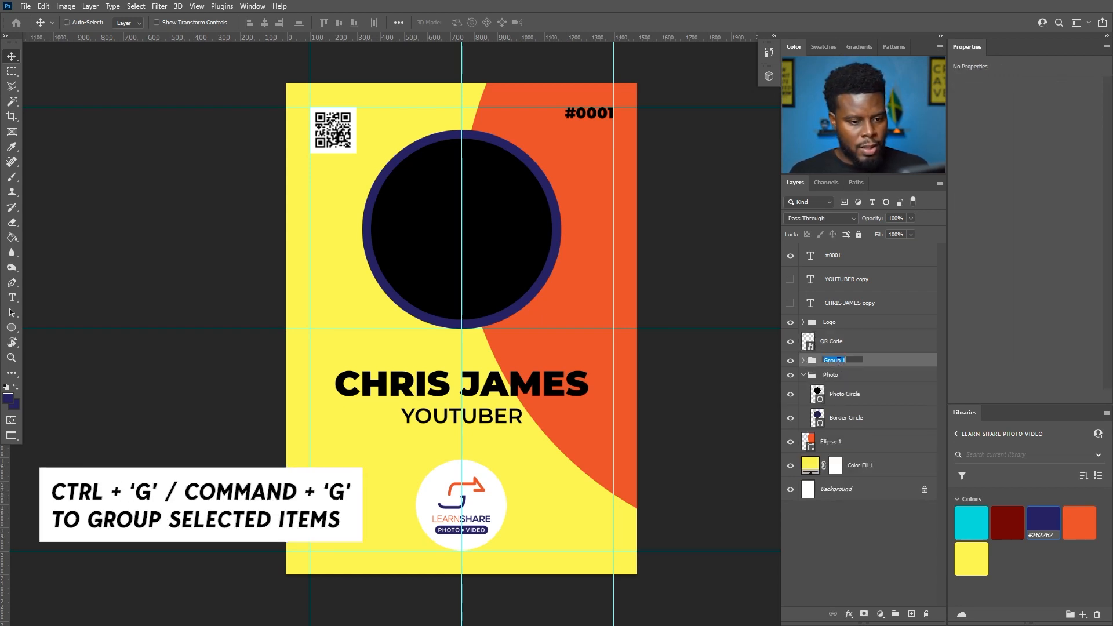
pyautogui.write('Name')
pyautogui.press('Return')
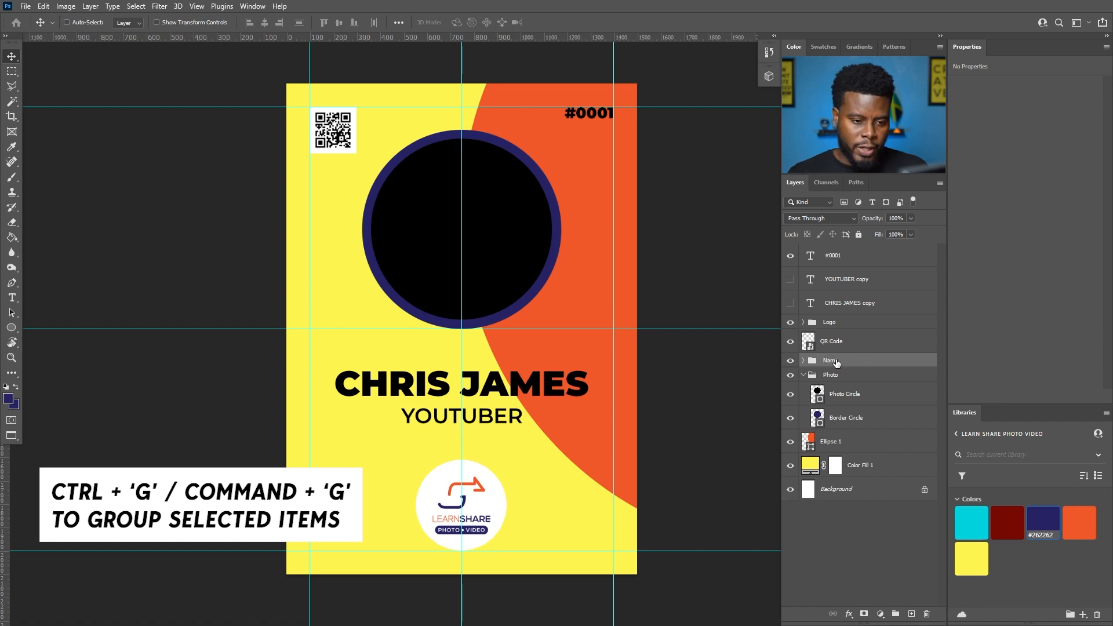
pyautogui.click(835, 341)
pyautogui.click(804, 375)
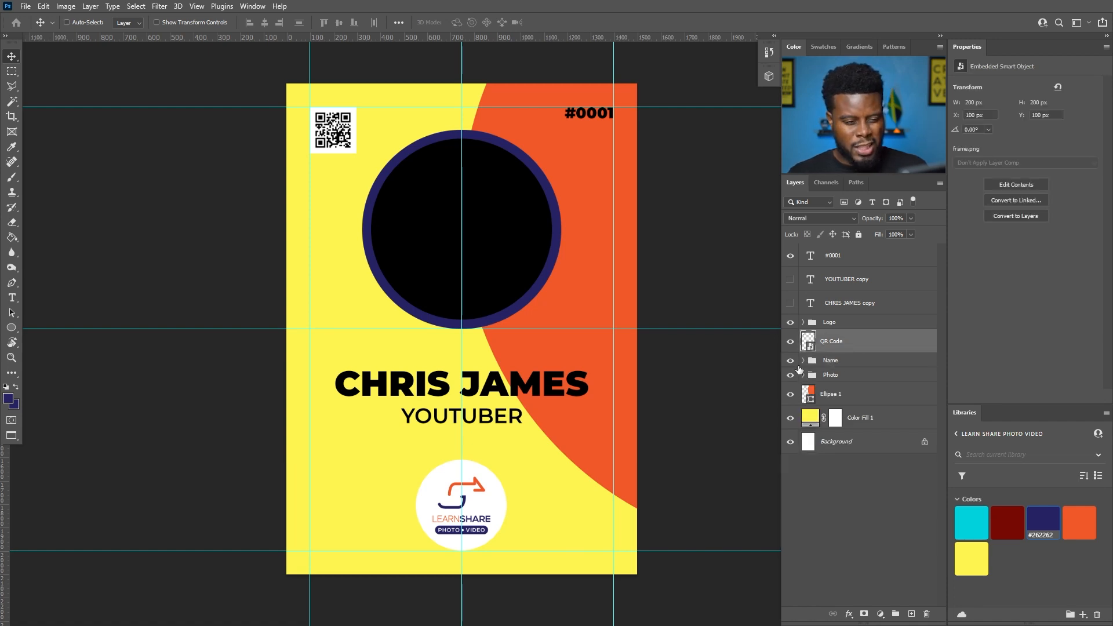
pyautogui.click(839, 324)
pyautogui.click(842, 304)
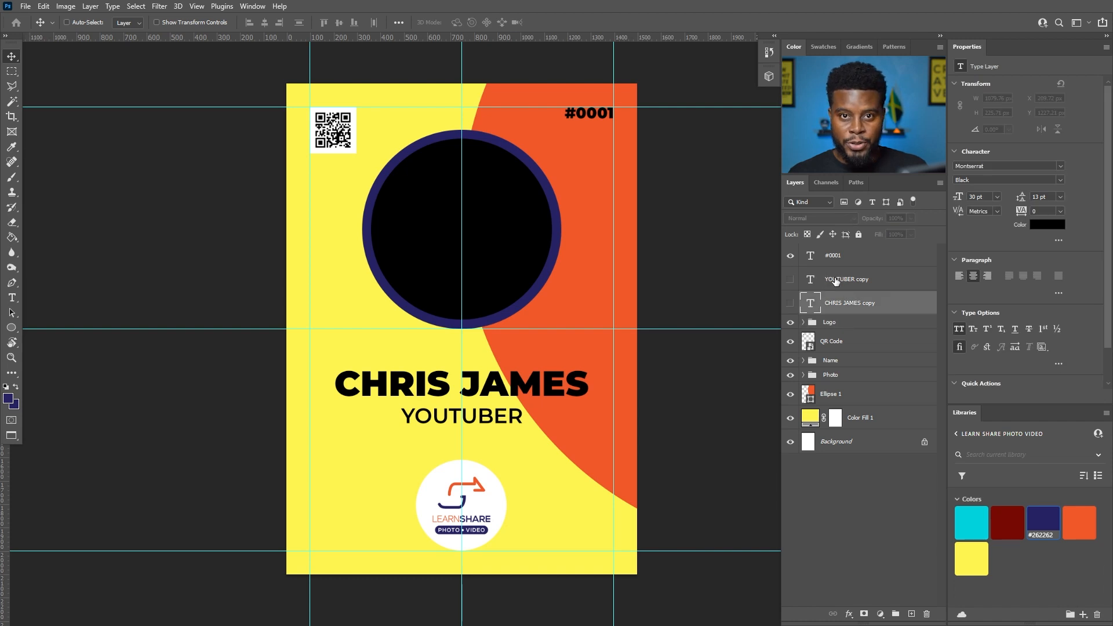
pyautogui.press('Delete')
# - Show the YOUTUBER copy layer and change its text to 'VIDSUMMIT 2022'
pyautogui.click(790, 279)
pyautogui.click(837, 281)
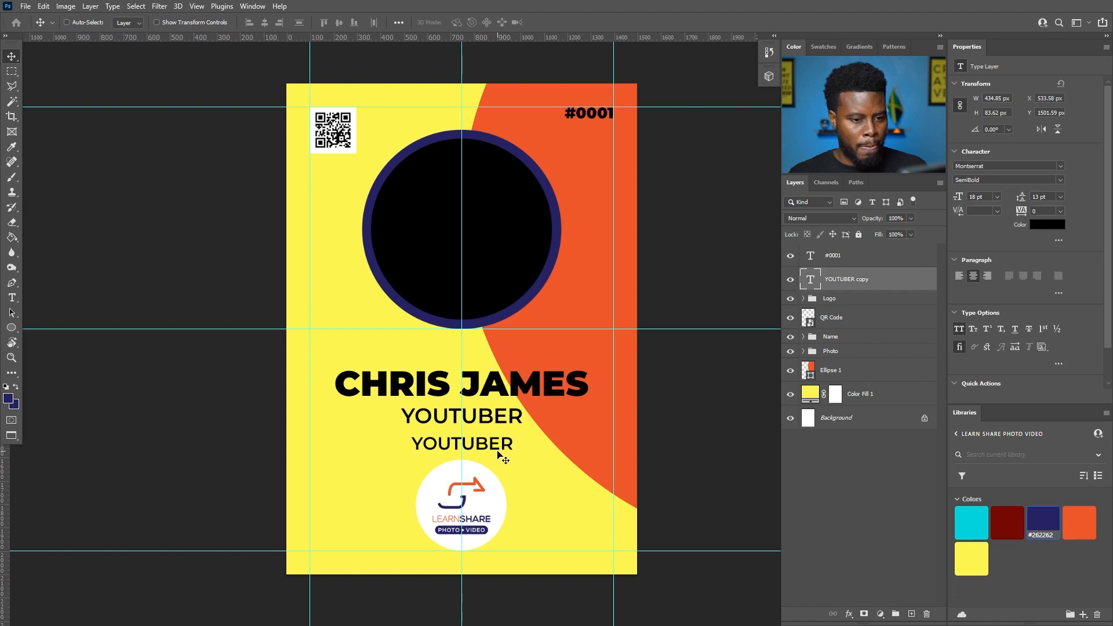
pyautogui.moveTo(504, 453); pyautogui.dragTo(493, 446)
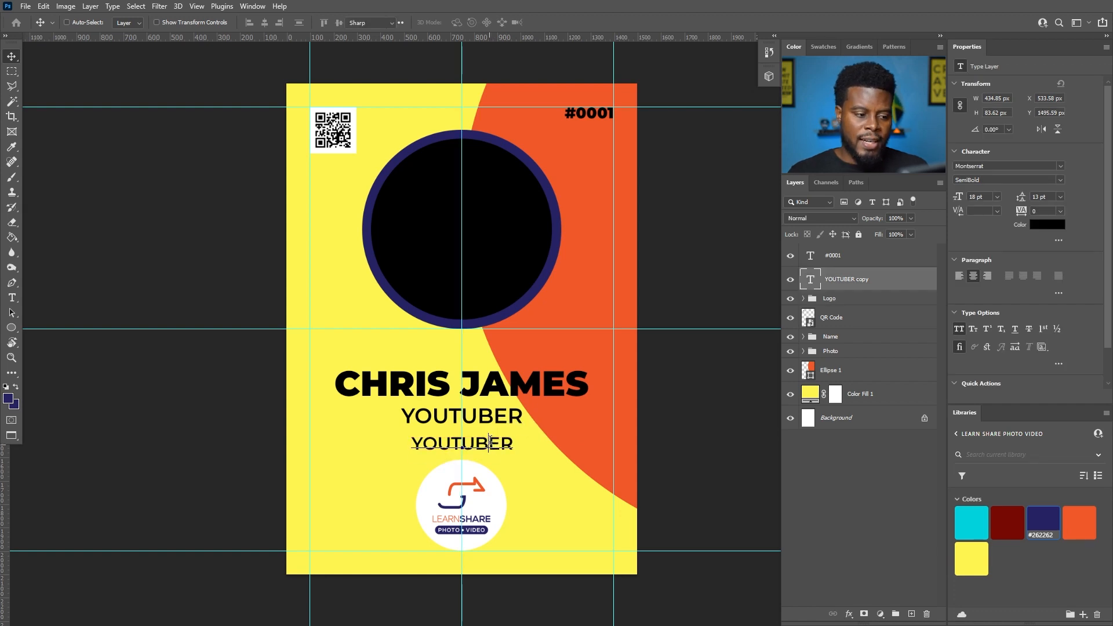
pyautogui.doubleClick(490, 445)
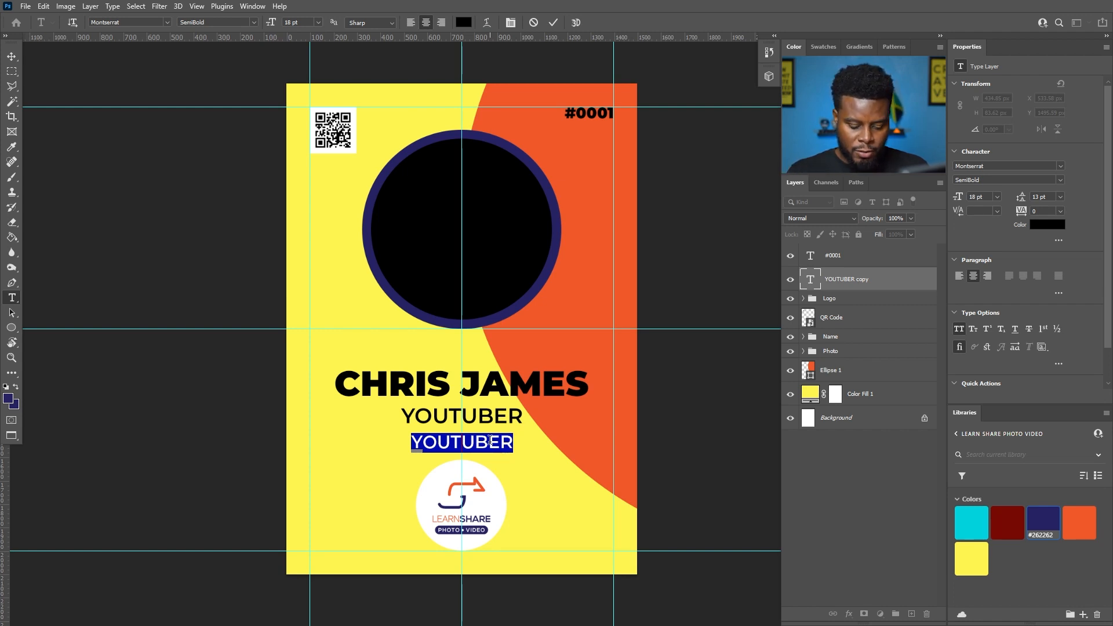
pyautogui.write('VIDSUMM')
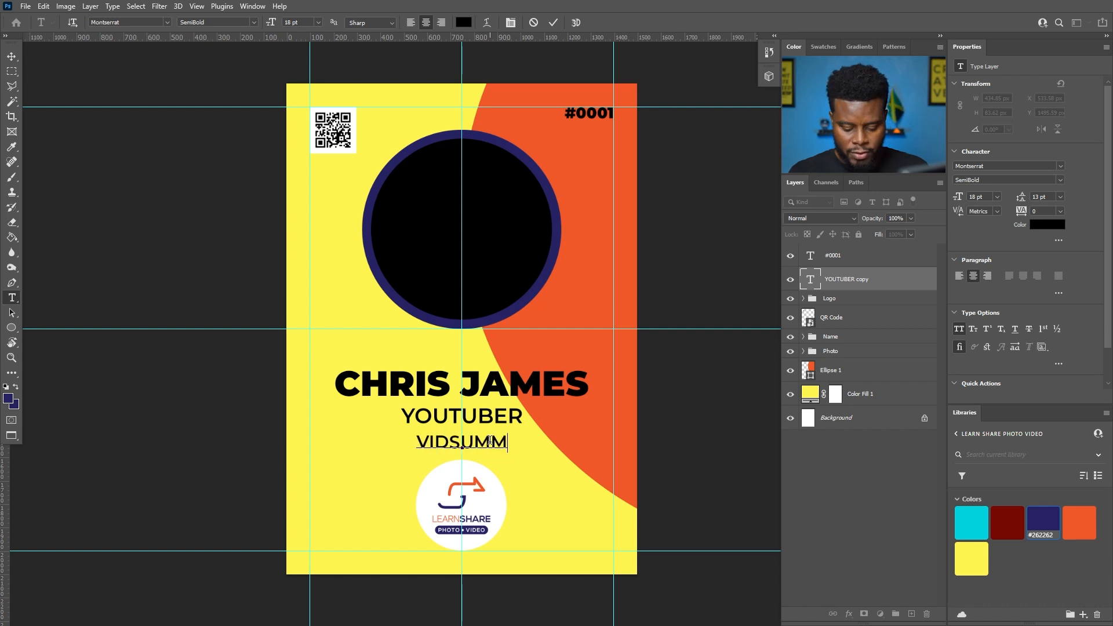
pyautogui.write('IT')
pyautogui.write(' 2021')
pyautogui.press('BackSpace')
pyautogui.write('2')
pyautogui.hotkey('ctrl', 'Return')
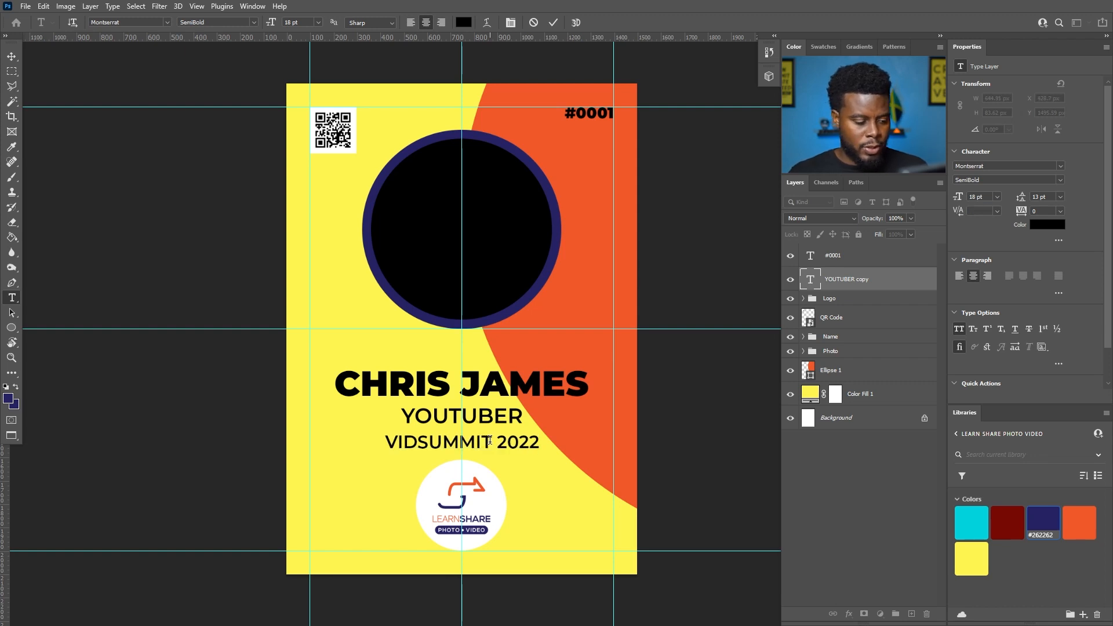
# - Set the VIDSUMMIT 2022 line's font style to Montserrat ExtraBold
pyautogui.press('b')
pyautogui.click(1059, 180)
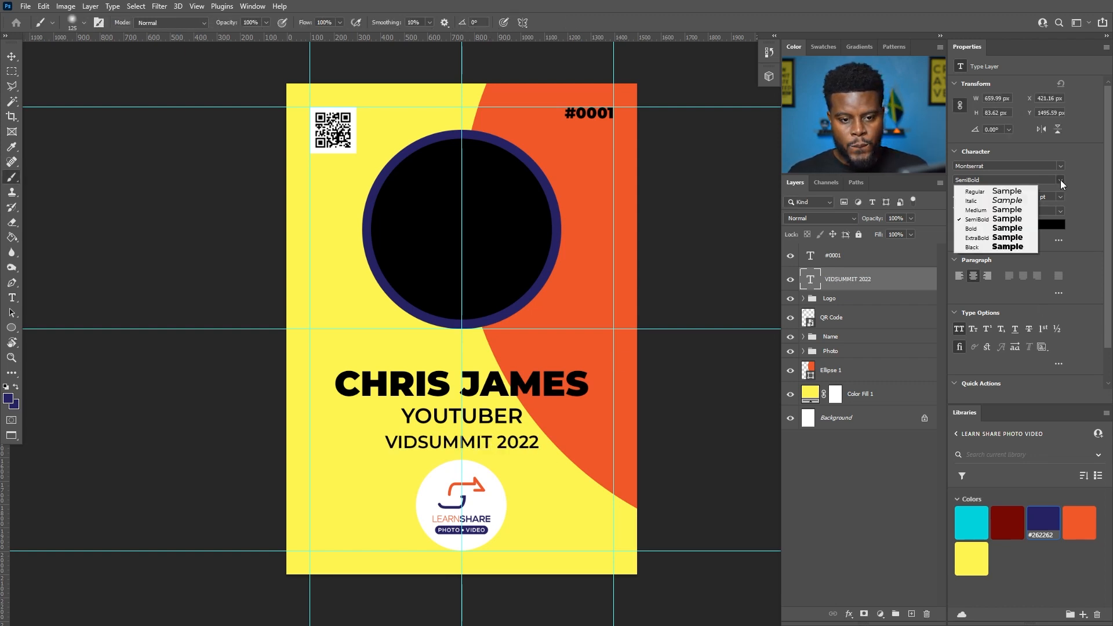
pyautogui.click(1005, 241)
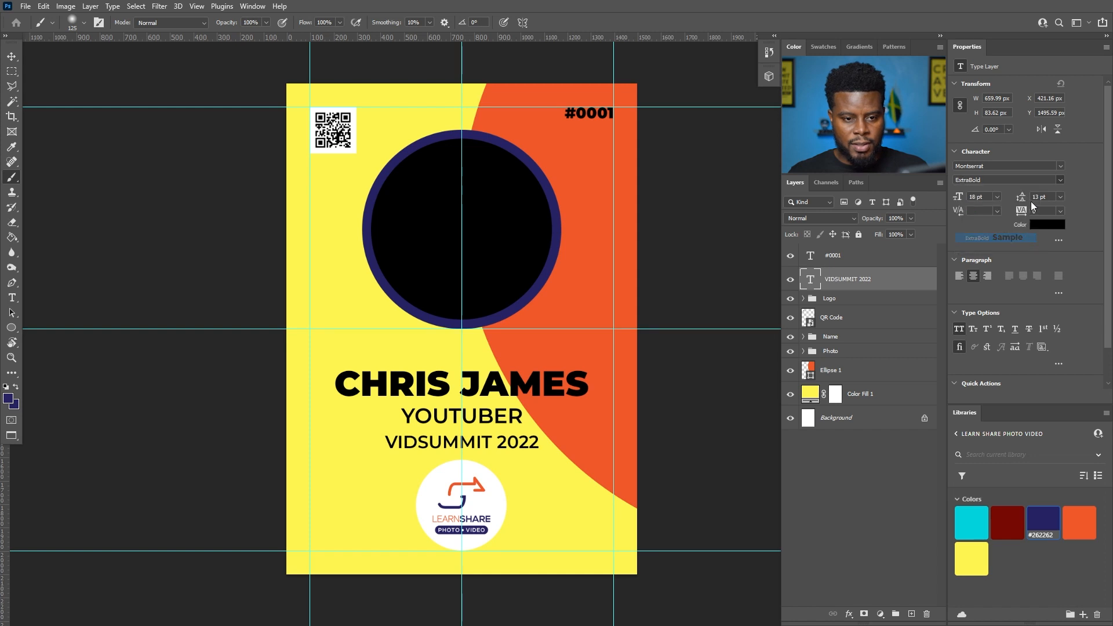
pyautogui.click(1058, 182)
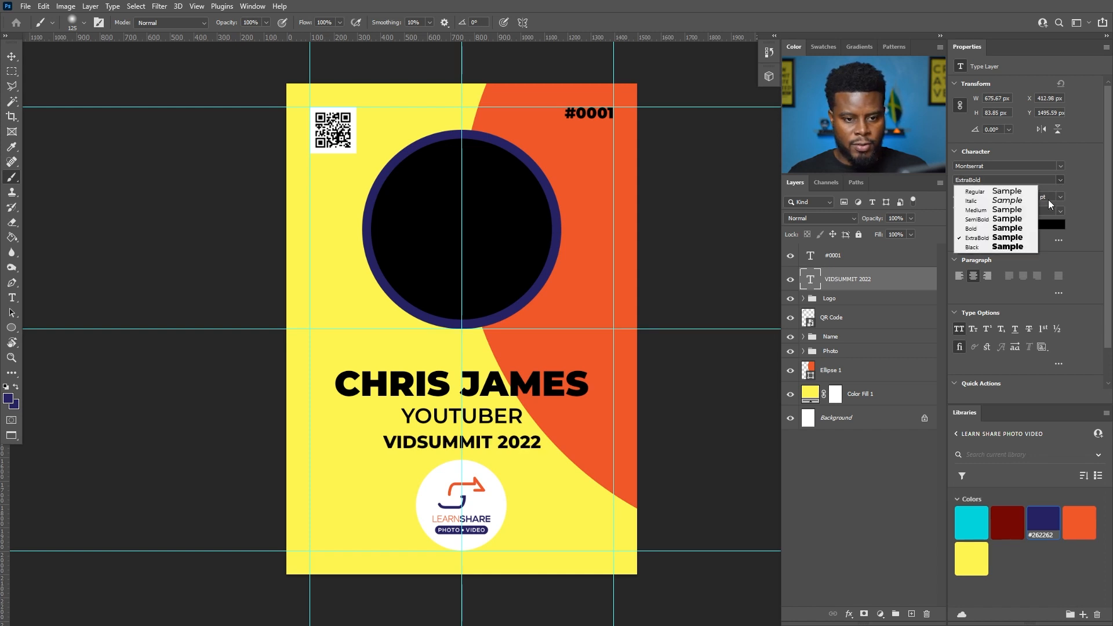
pyautogui.click(997, 240)
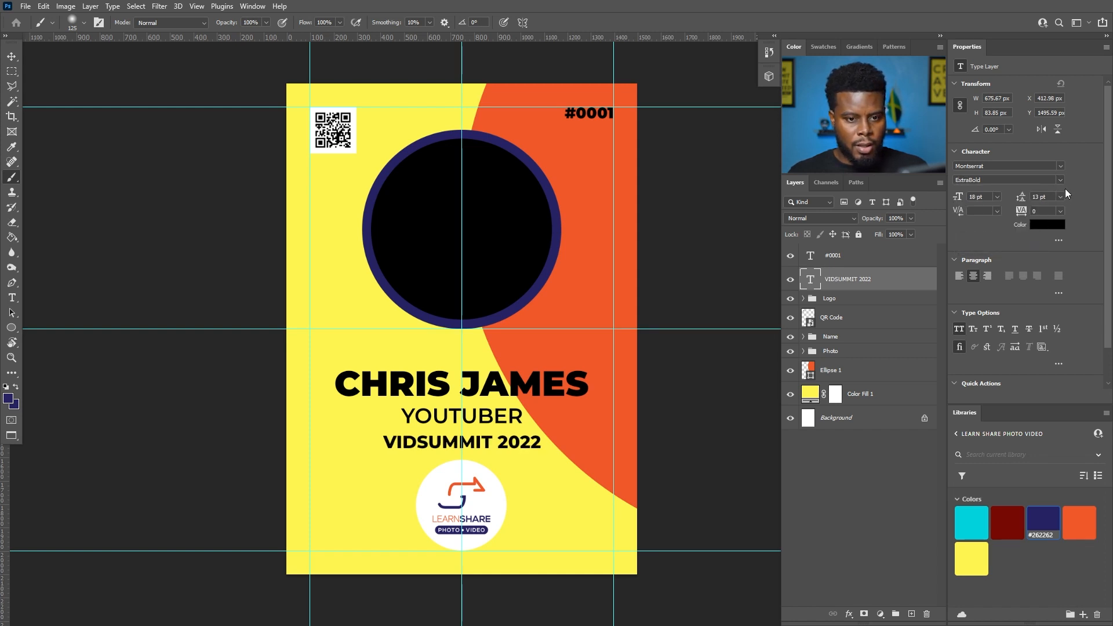
# - Drag the VIDSUMMIT 2022 line below the logo and change it to read VIDSUMMIT 2022 PASS
pyautogui.press('v')
pyautogui.moveTo(544, 446); pyautogui.dragTo(537, 551)
pyautogui.press('t')
pyautogui.click(538, 544)
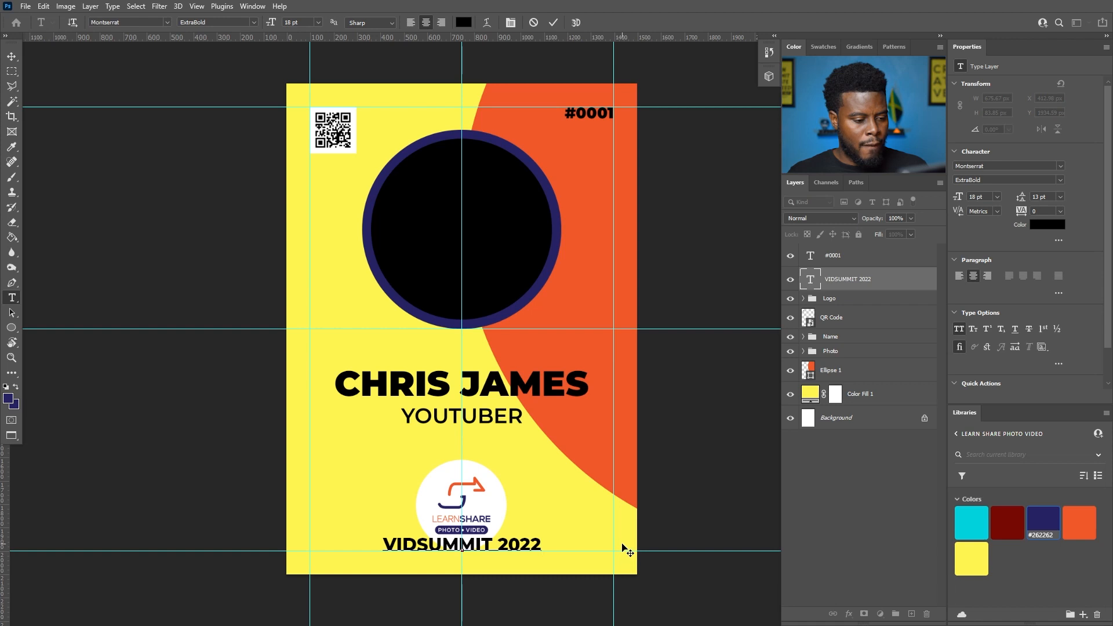
pyautogui.write('C')
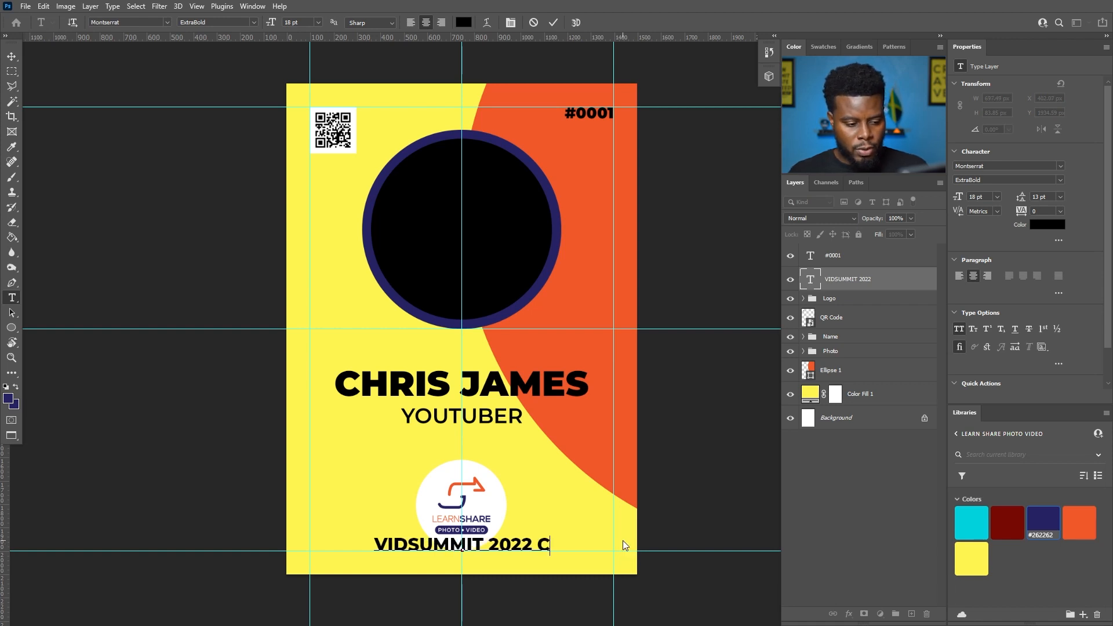
pyautogui.write('REATOR PASS')
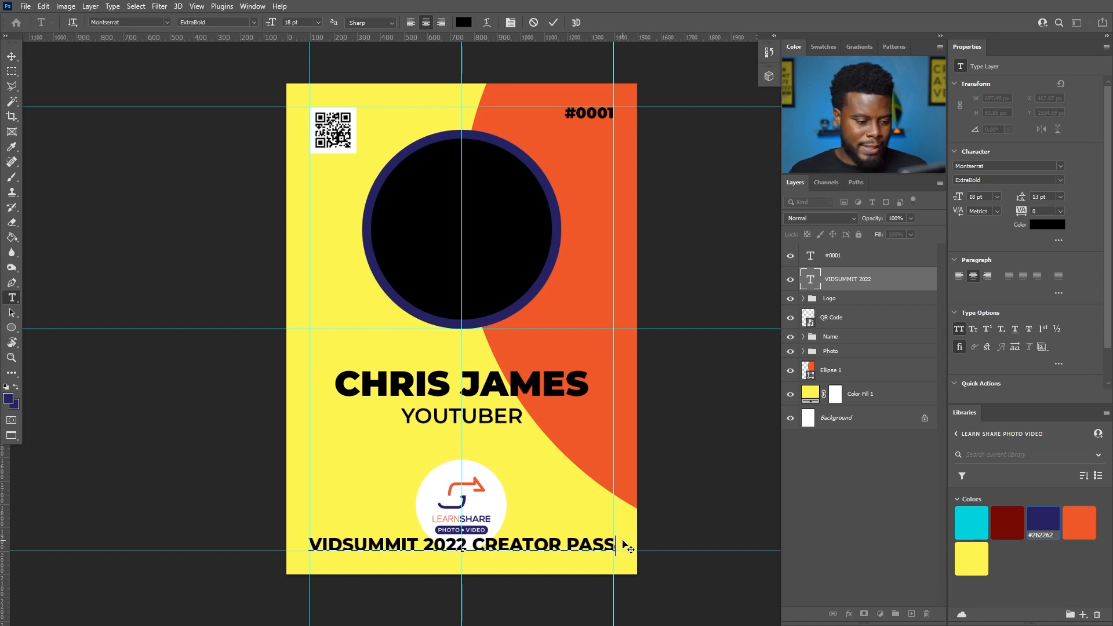
pyautogui.moveTo(469, 540); pyautogui.dragTo(794, 558)
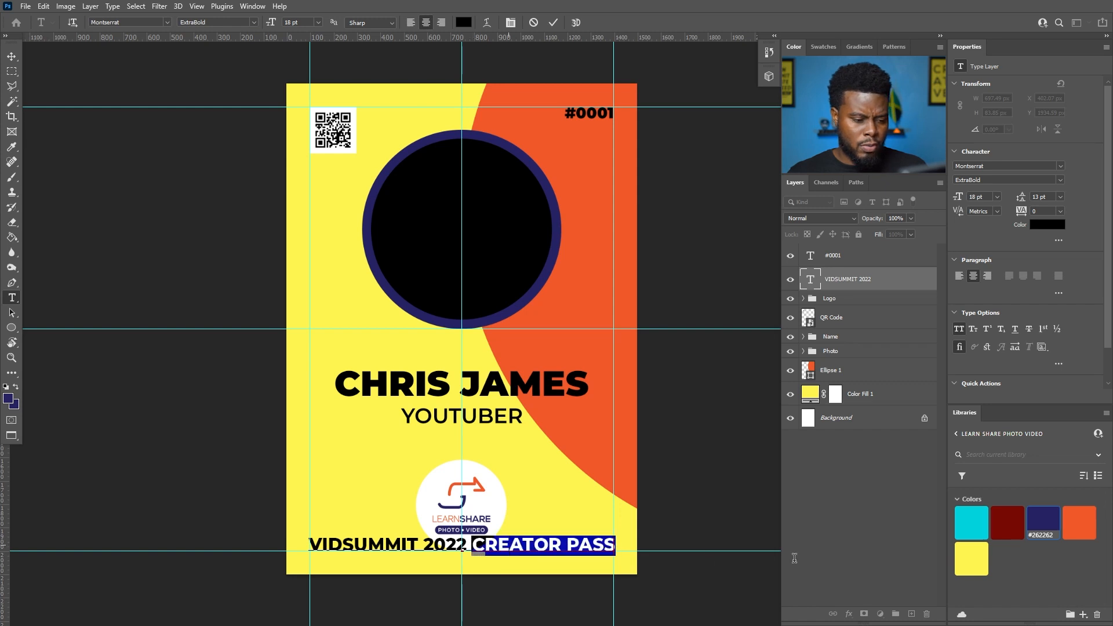
pyautogui.press('BackSpace')
pyautogui.write('PASS')
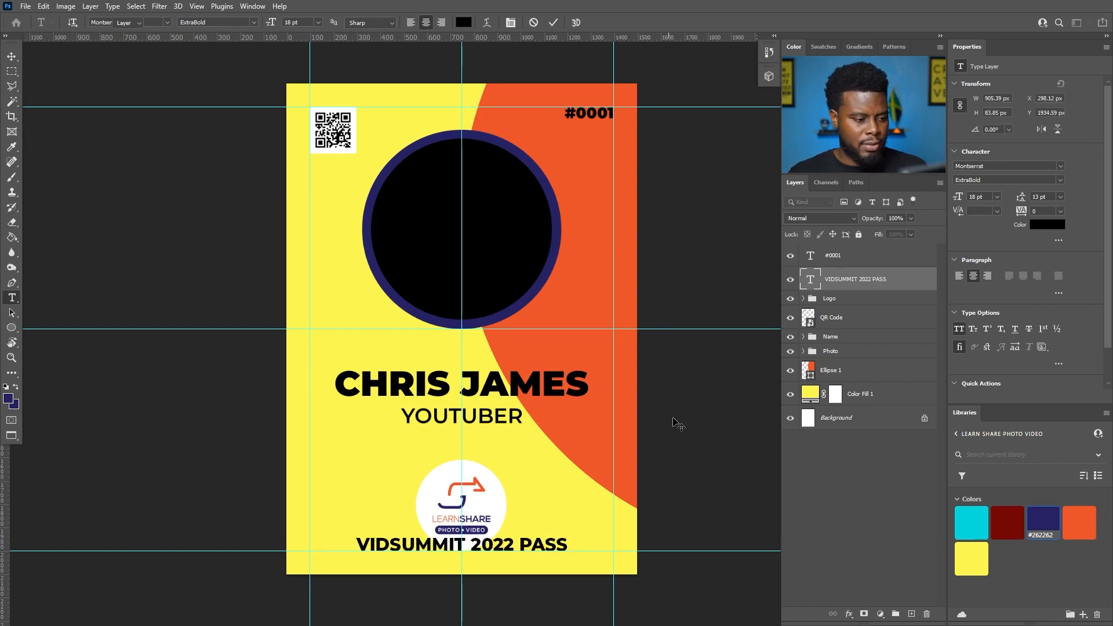
pyautogui.click(621, 406)
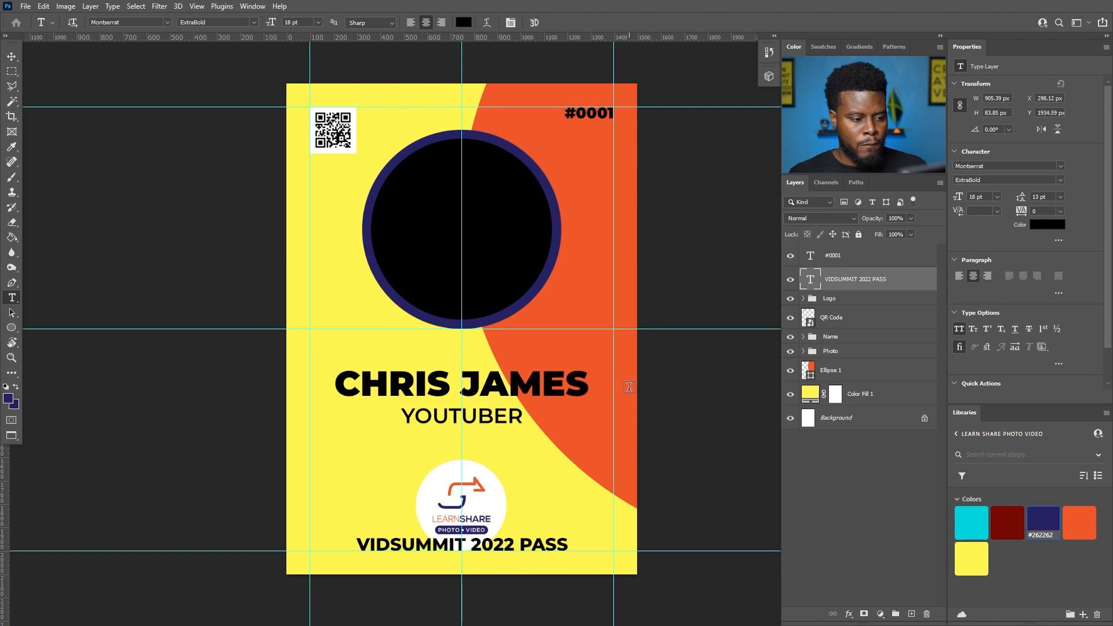
pyautogui.press('v')
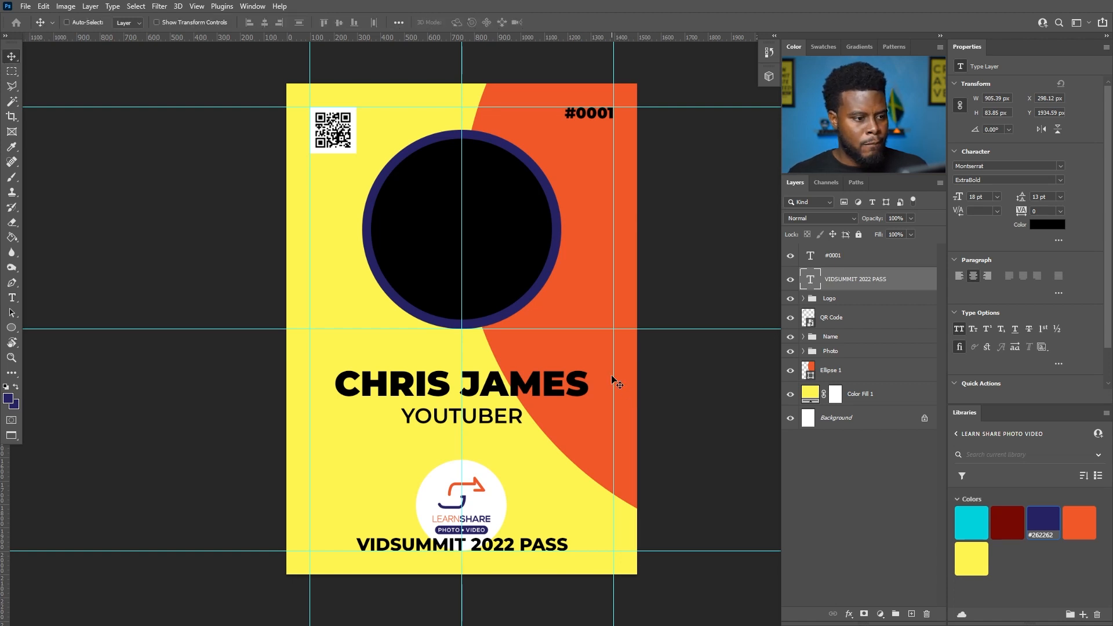
# - Scale the Name group to 90% and move it up about 30 px
pyautogui.click(831, 338)
pyautogui.hotkey('ctrl', 't')
pyautogui.write('90')
pyautogui.press('Return')
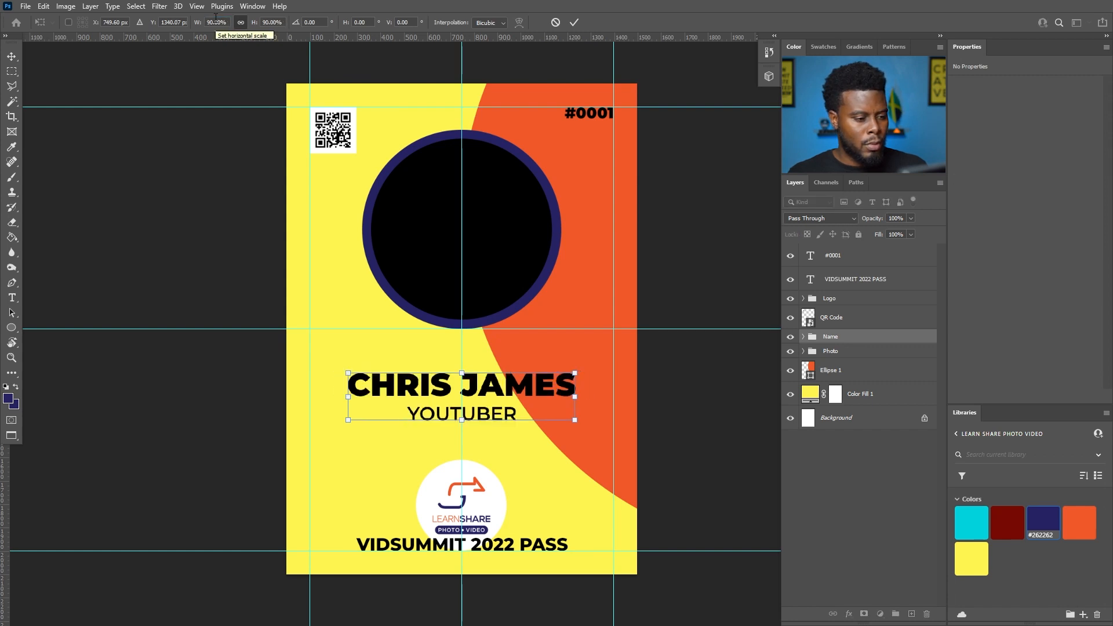
pyautogui.press('Return')
pyautogui.moveTo(492, 406)
pyautogui.mouseDown()
pyautogui.moveTo(519, 376)
pyautogui.moveTo(494, 389)
pyautogui.mouseUp()
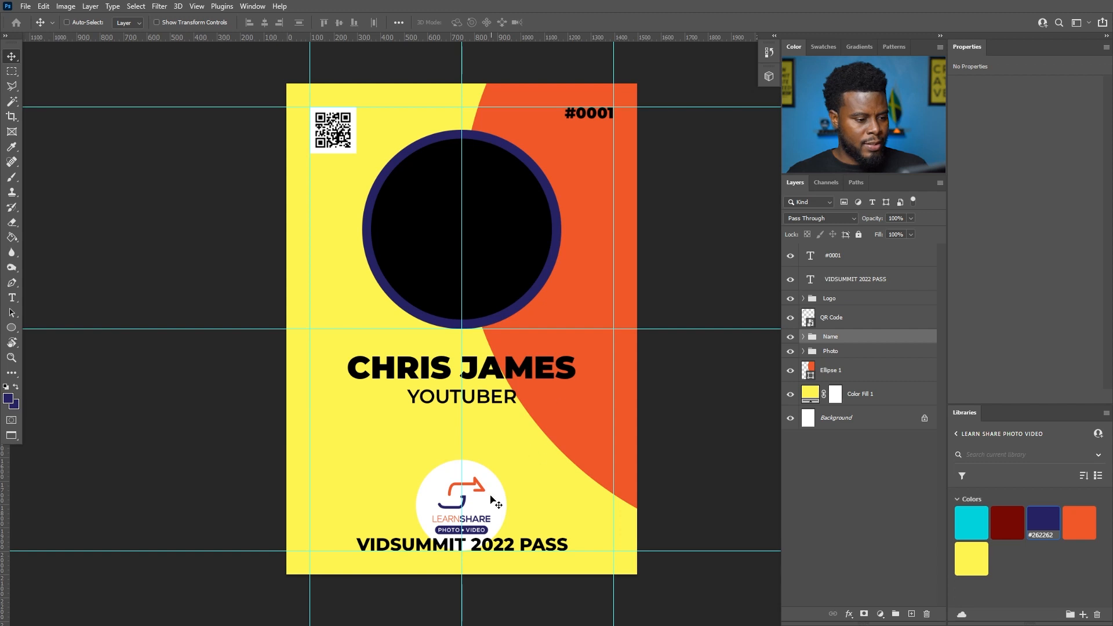
# - Scale the Logo group to 80% and raise it toward the name in the white circle
pyautogui.scroll(3, 490, 499)
pyautogui.scroll(-2, 493, 481)
pyautogui.scroll(1, 487, 432)
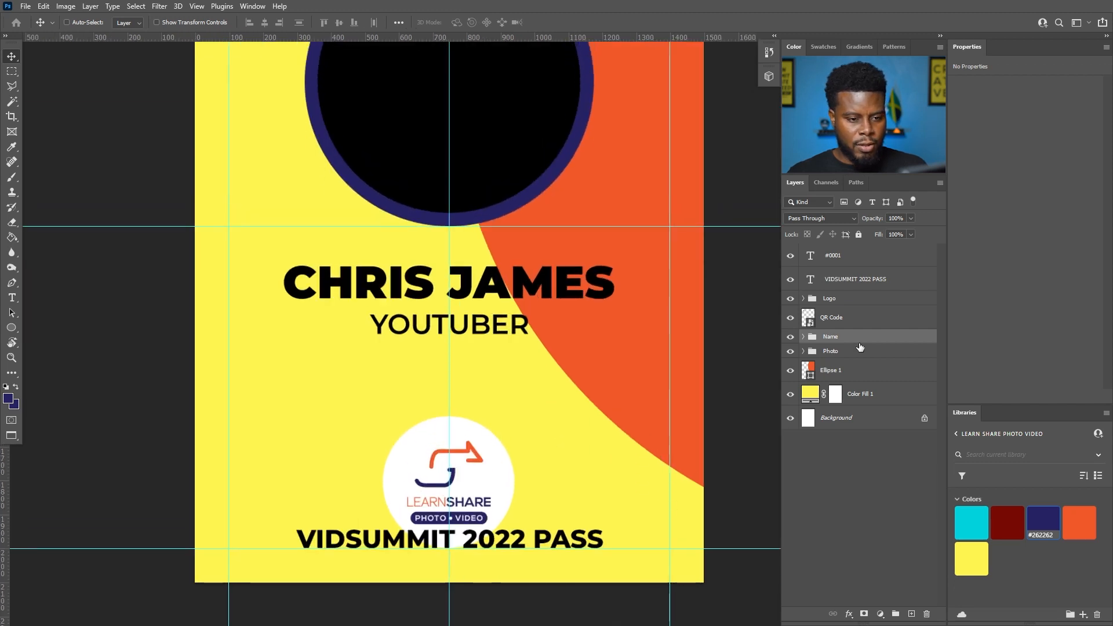
pyautogui.click(840, 300)
pyautogui.hotkey('ctrl', 't')
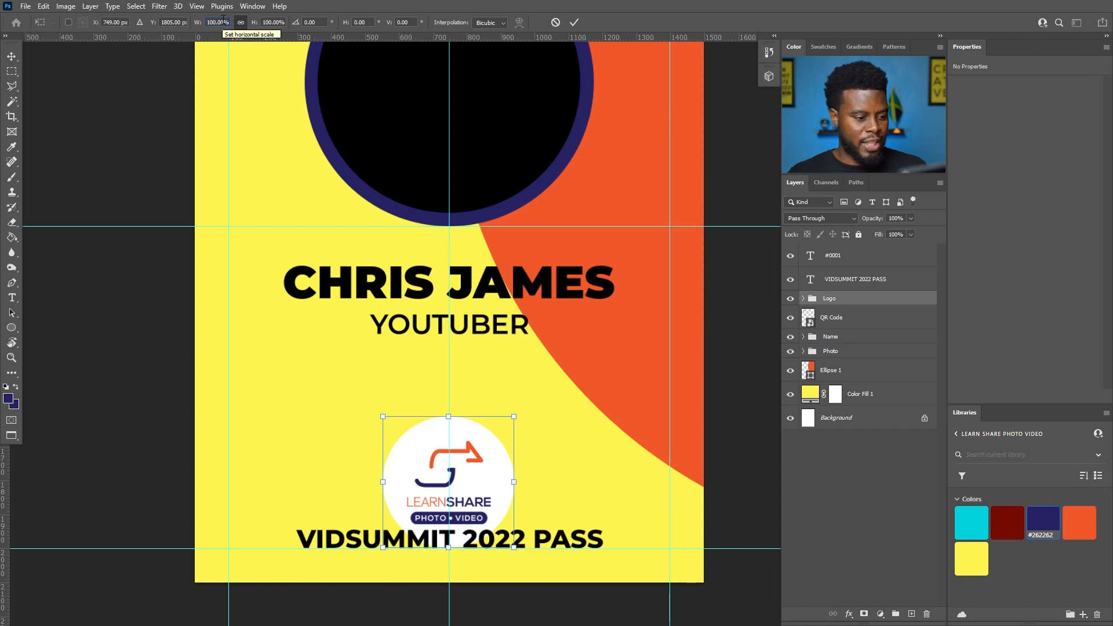
pyautogui.click(218, 22)
pyautogui.write('80')
pyautogui.press('Return')
pyautogui.moveTo(462, 474); pyautogui.dragTo(462, 409)
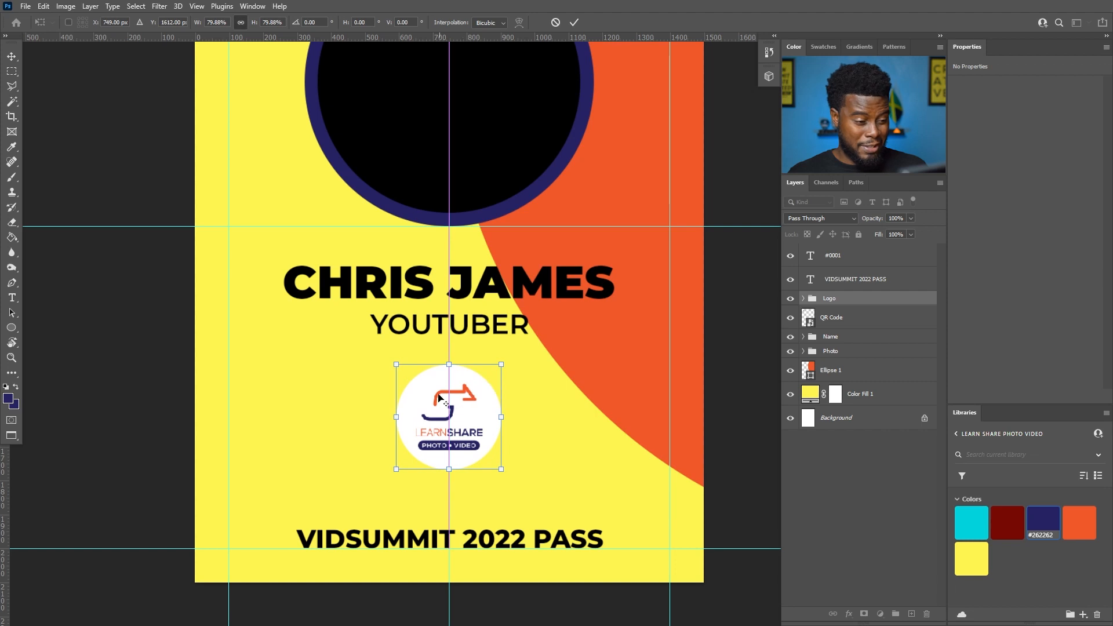
pyautogui.hotkey('alt', 'space')
pyautogui.press('Escape')
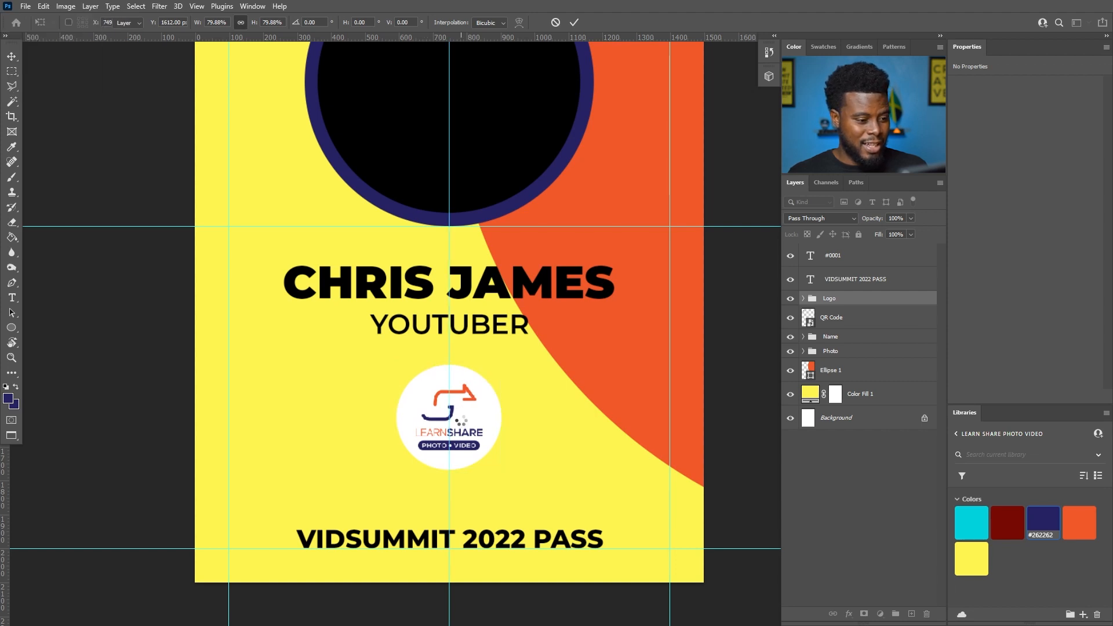
pyautogui.press('Return')
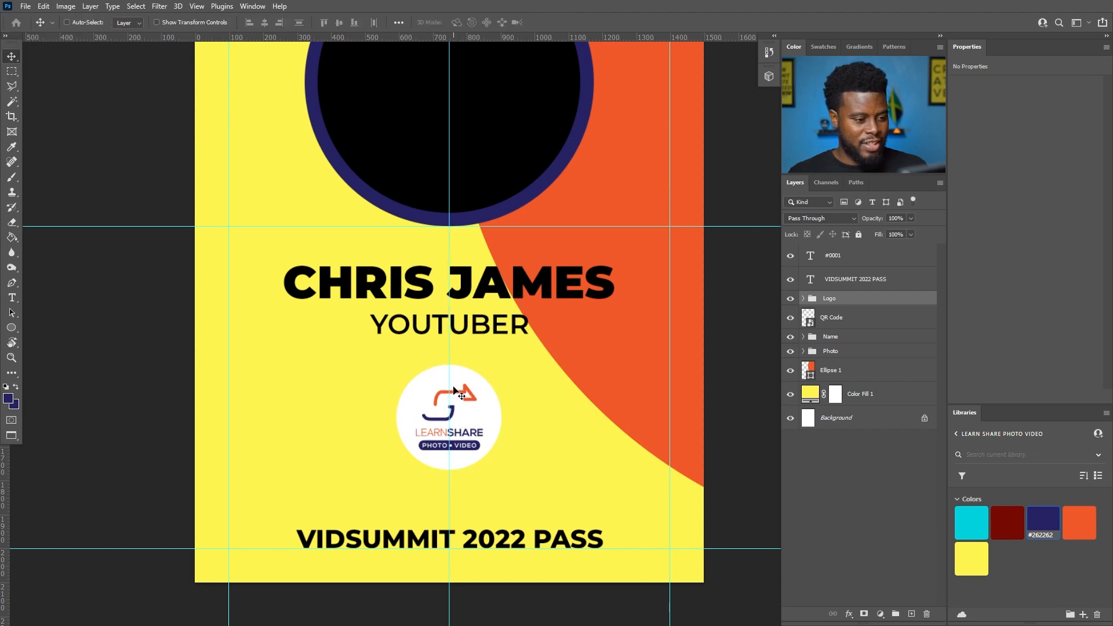
pyautogui.press('ctrl')
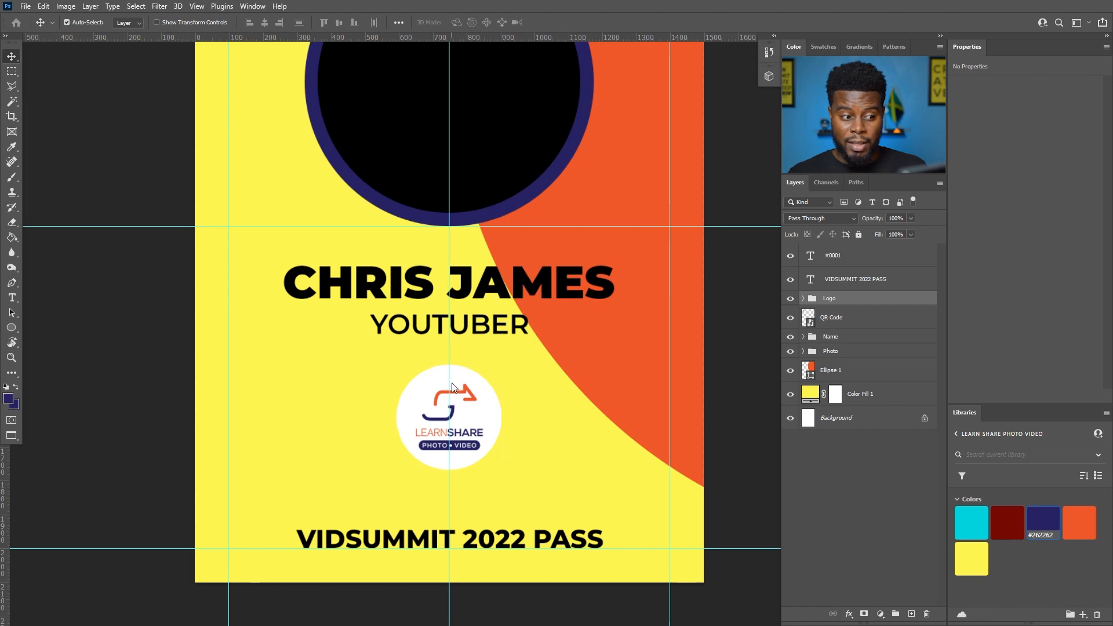
# - Change the #0001 text layer's colour to white (#ffffff)
pyautogui.scroll(-5, 451, 383)
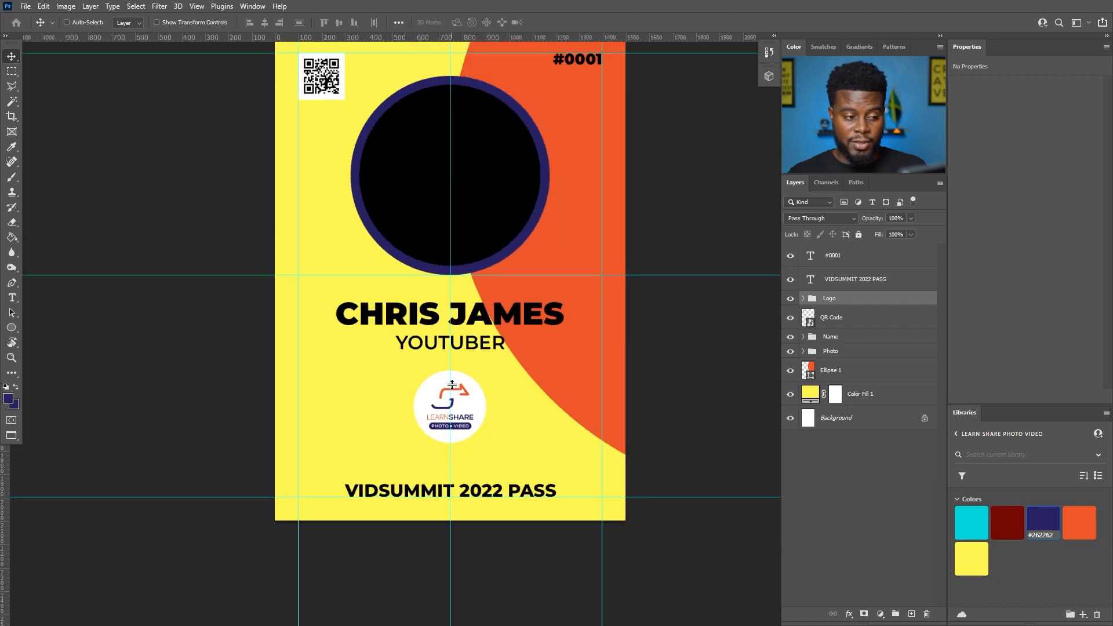
pyautogui.scroll(1, 451, 388)
pyautogui.scroll(2, 450, 396)
pyautogui.scroll(1, 450, 396)
pyautogui.scroll(-1, 450, 396)
pyautogui.scroll(1, 450, 396)
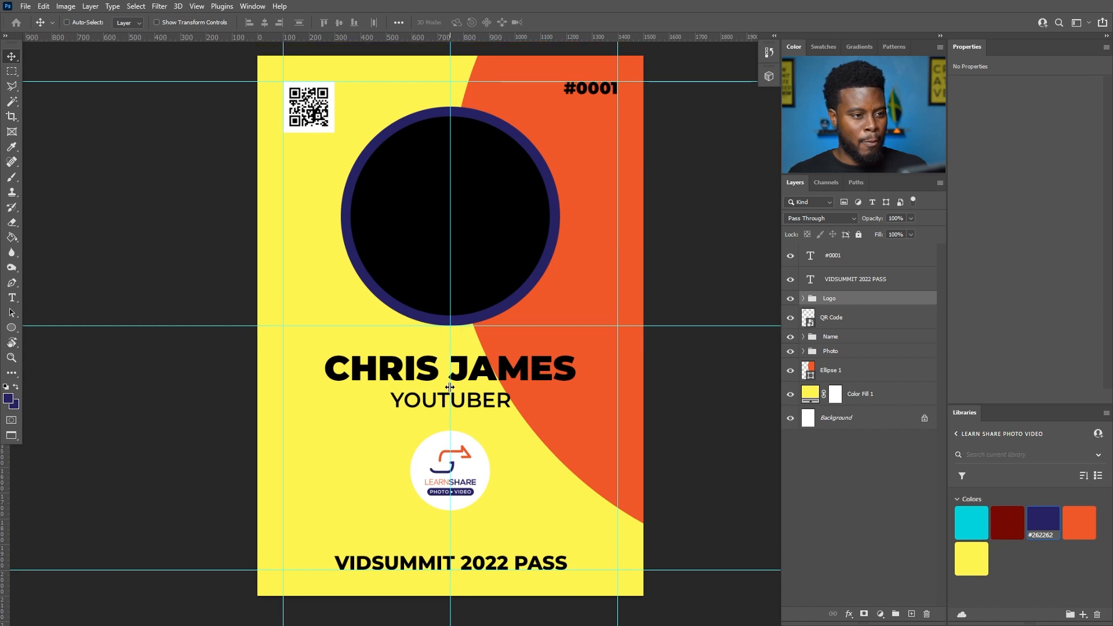
pyautogui.press('t')
pyautogui.press('v')
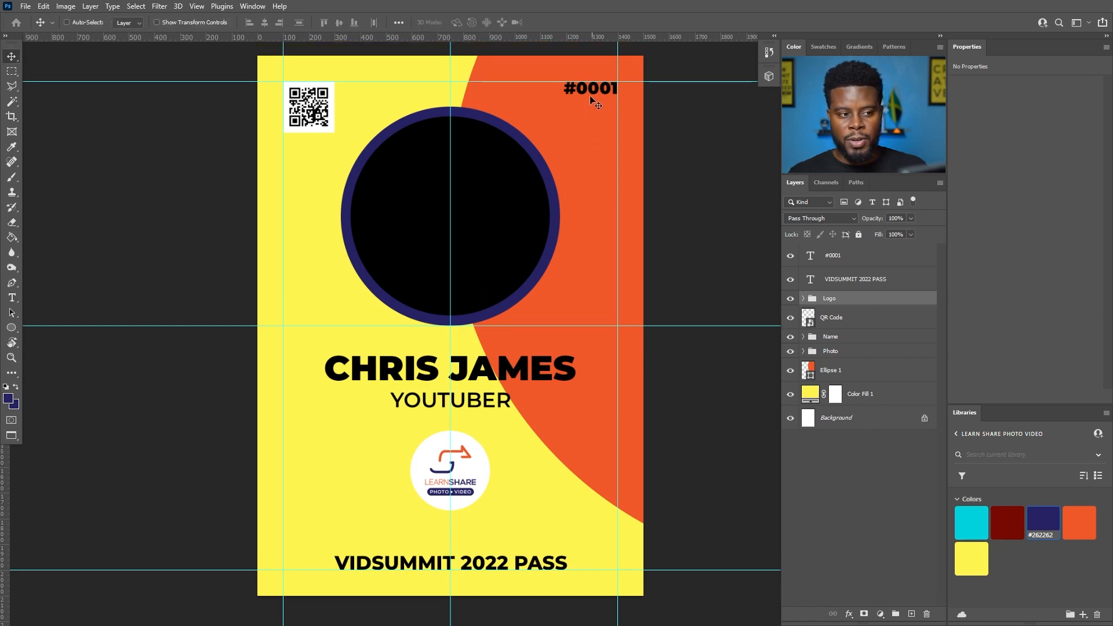
pyautogui.scroll(3, 623, 82)
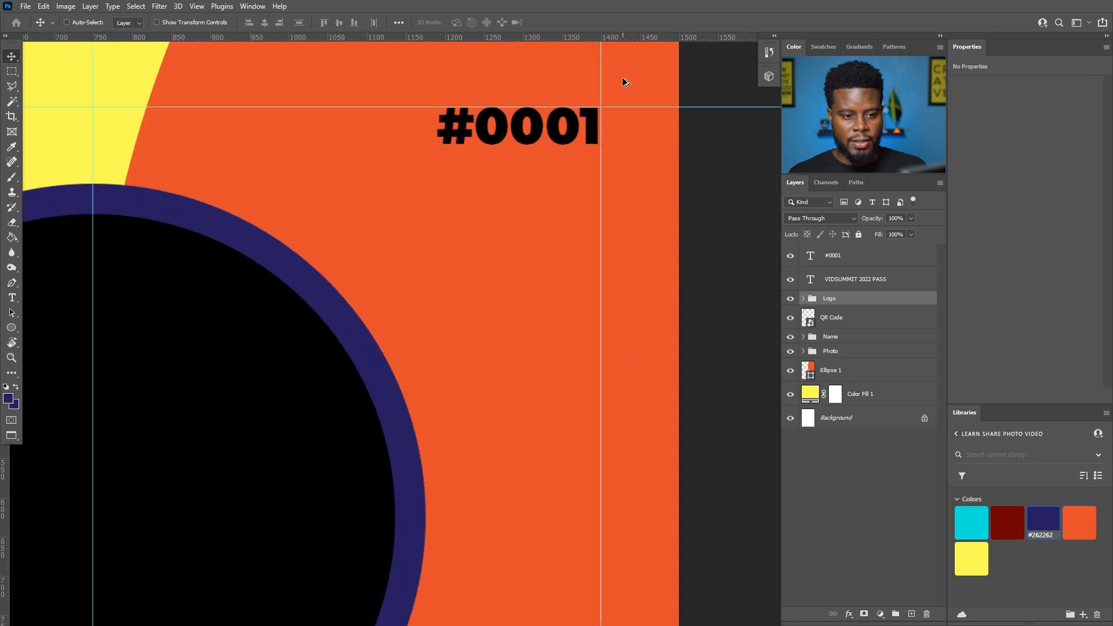
pyautogui.click(839, 265)
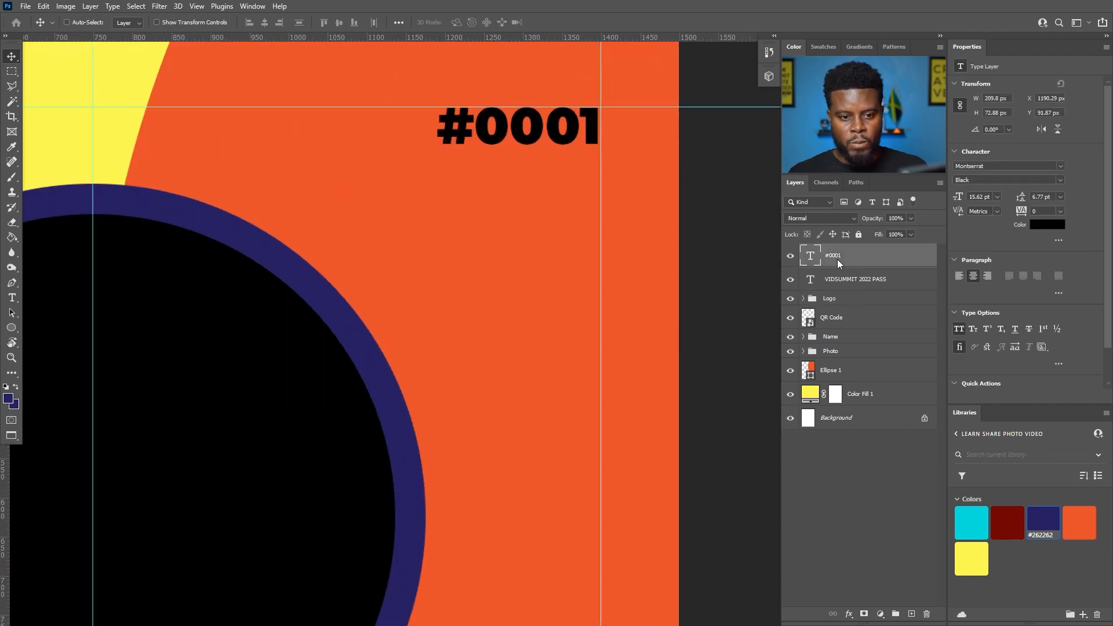
pyautogui.click(1047, 224)
pyautogui.click(765, 212)
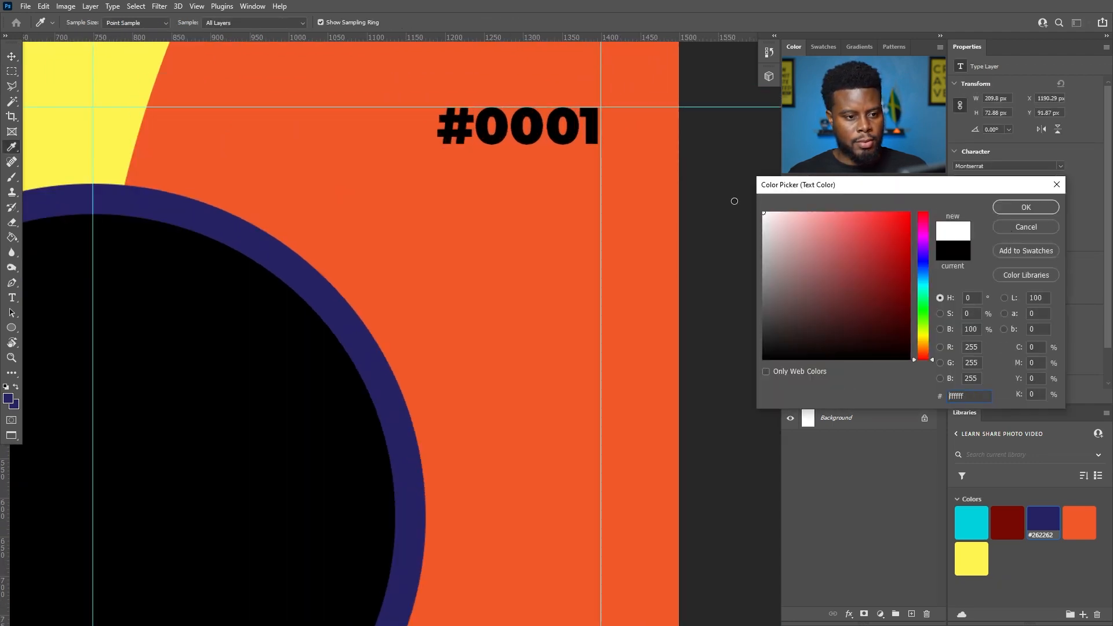
pyautogui.click(1011, 206)
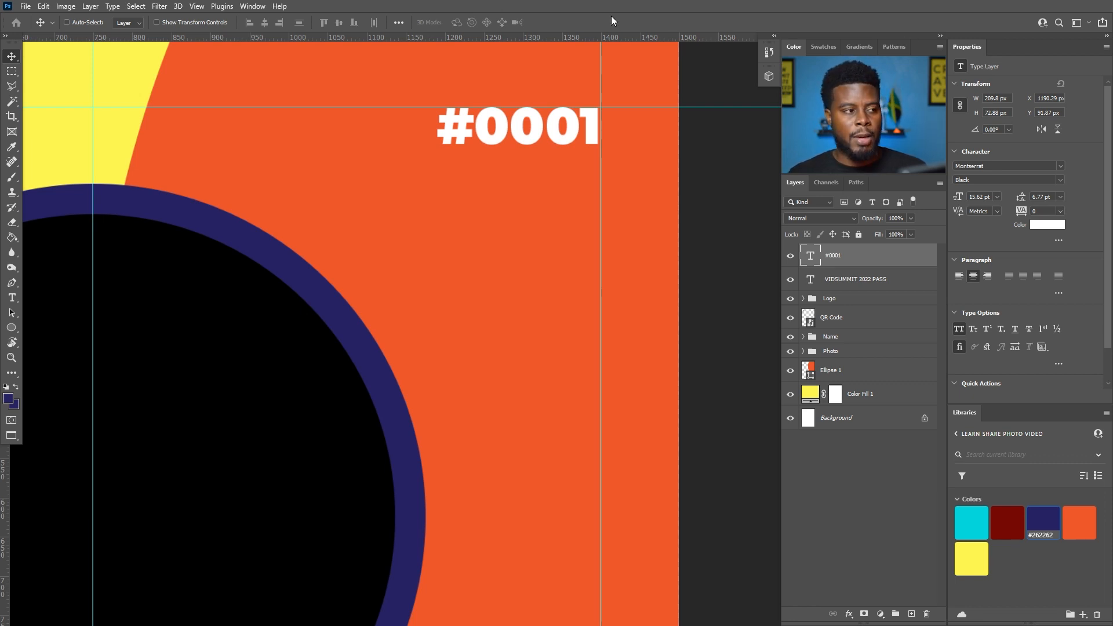
# - Check the panel list without changes and scroll the workspace to locate the orange curve layer
pyautogui.click(252, 7)
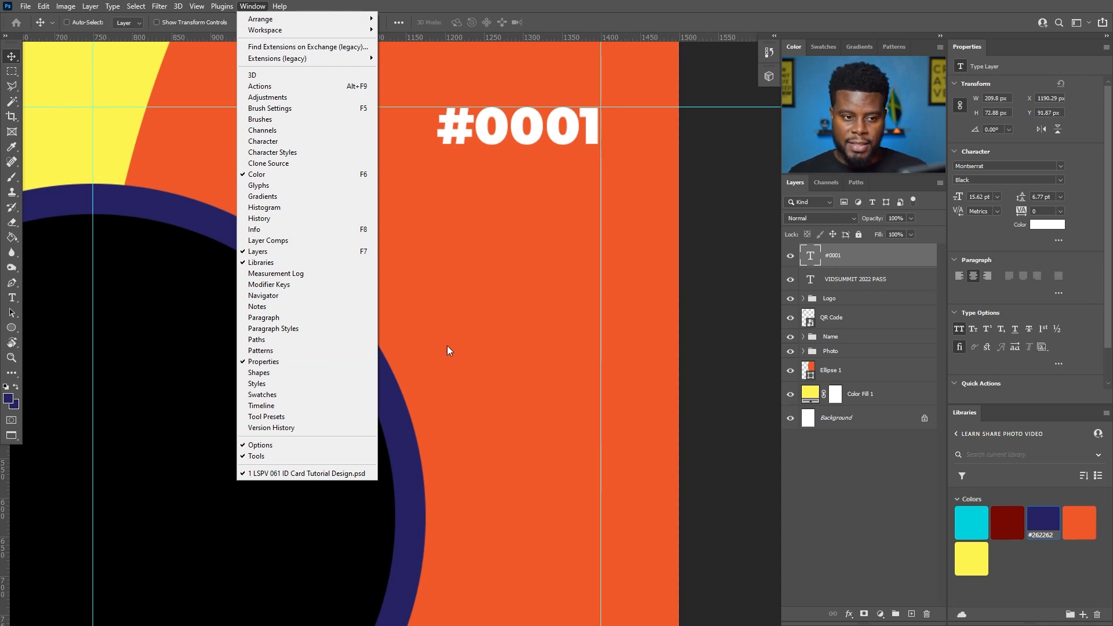
pyautogui.press('Escape')
pyautogui.scroll(-2, 471, 243)
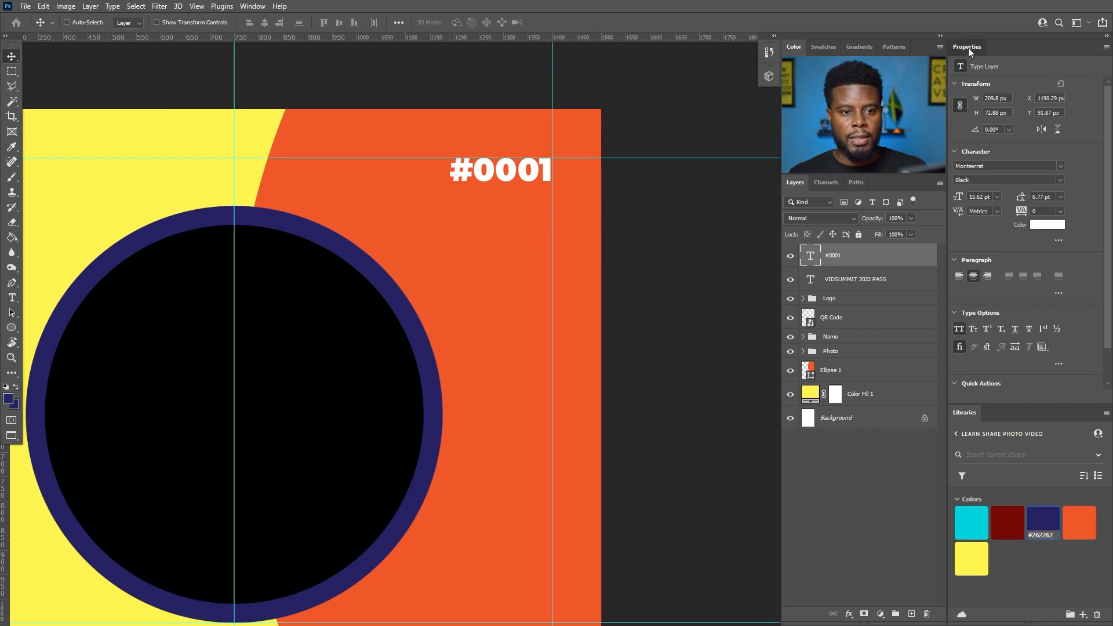
pyautogui.moveTo(966, 49)
pyautogui.mouseDown()
pyautogui.moveTo(738, 85)
pyautogui.moveTo(641, 117)
pyautogui.moveTo(966, 48)
pyautogui.mouseUp()
pyautogui.scroll(-4, 379, 220)
pyautogui.scroll(2, 365, 232)
pyautogui.scroll(-2, 355, 244)
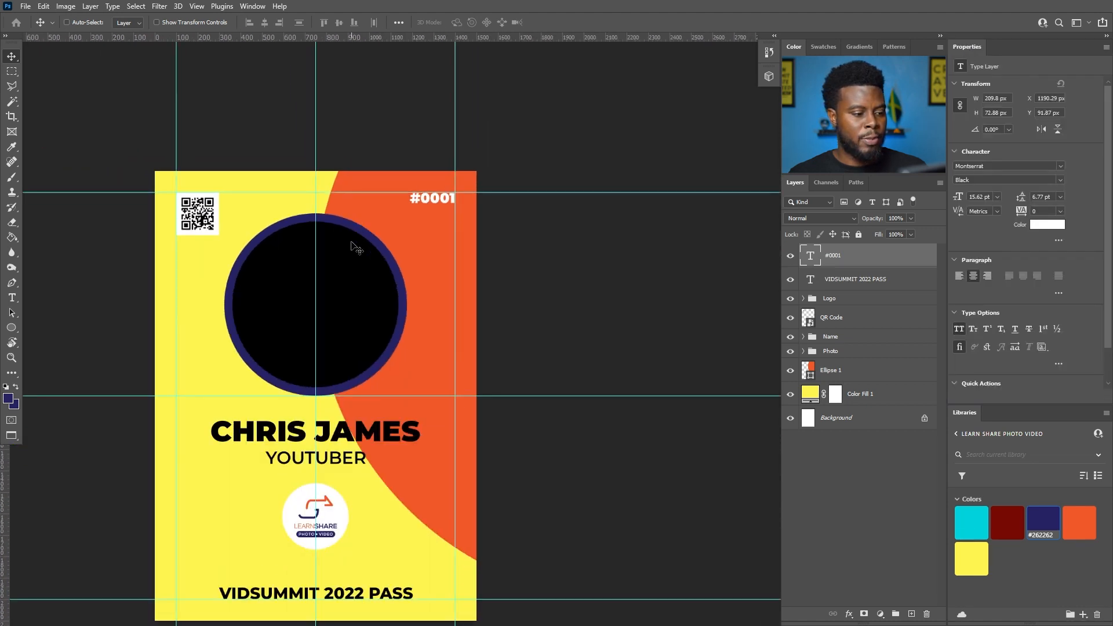
pyautogui.scroll(-2, 350, 255)
pyautogui.hscroll(-2, 362, 251)
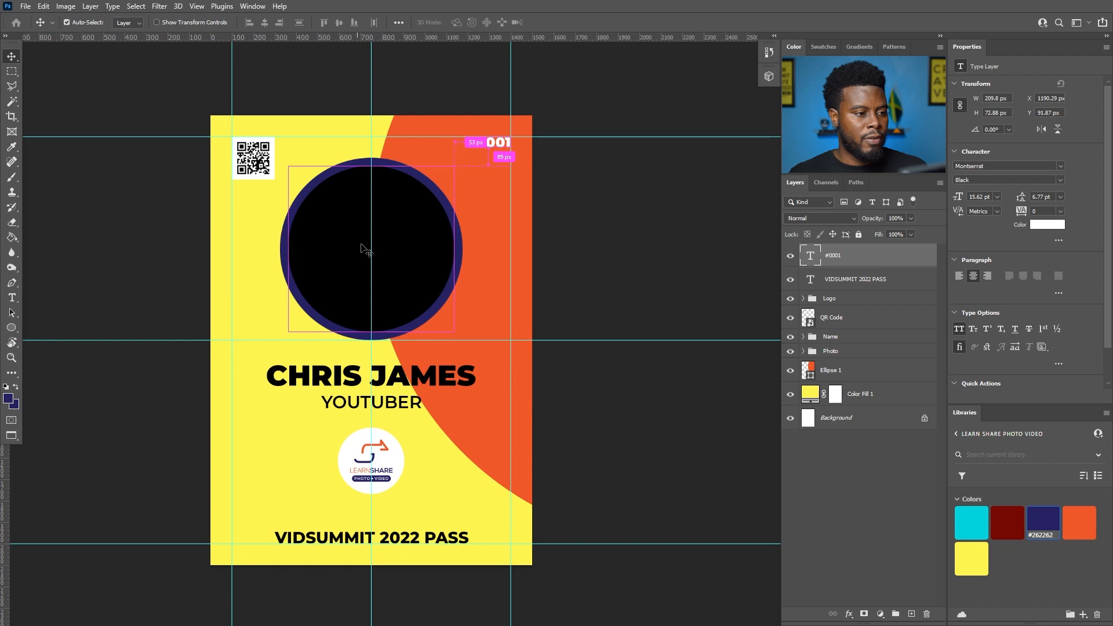
pyautogui.hscroll(-1, 365, 251)
pyautogui.scroll(1, 366, 251)
pyautogui.scroll(-1, 365, 250)
pyautogui.scroll(1, 366, 251)
pyautogui.scroll(-1, 364, 249)
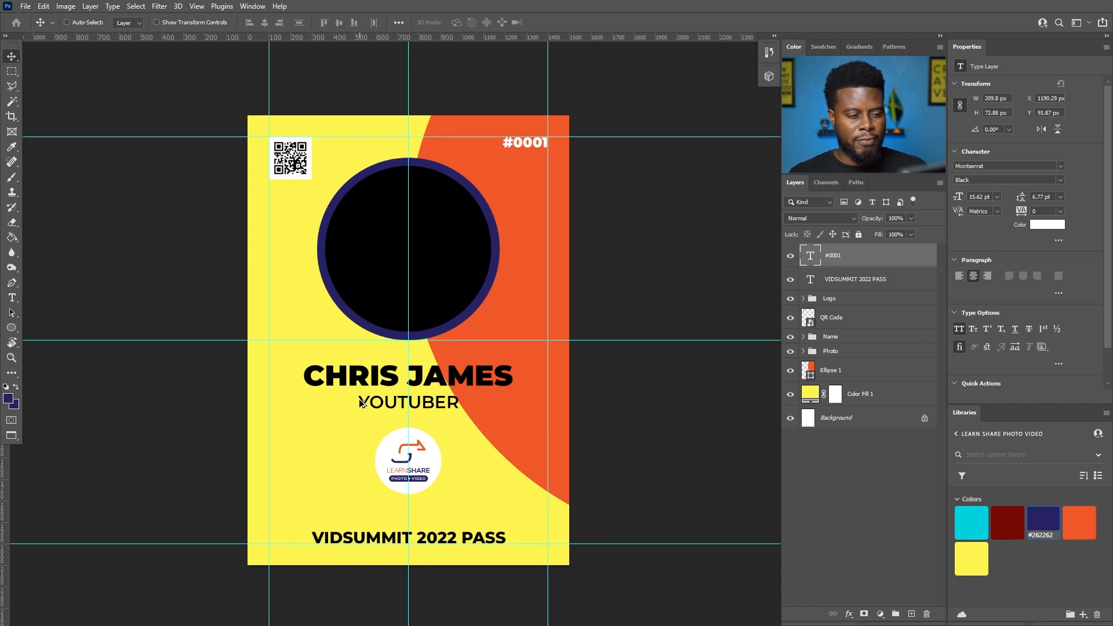
pyautogui.scroll(1, 360, 399)
# - Select Ellipse 1, toggle its visibility to check it, and duplicate it as Ellipse 1 copy
pyautogui.click(830, 376)
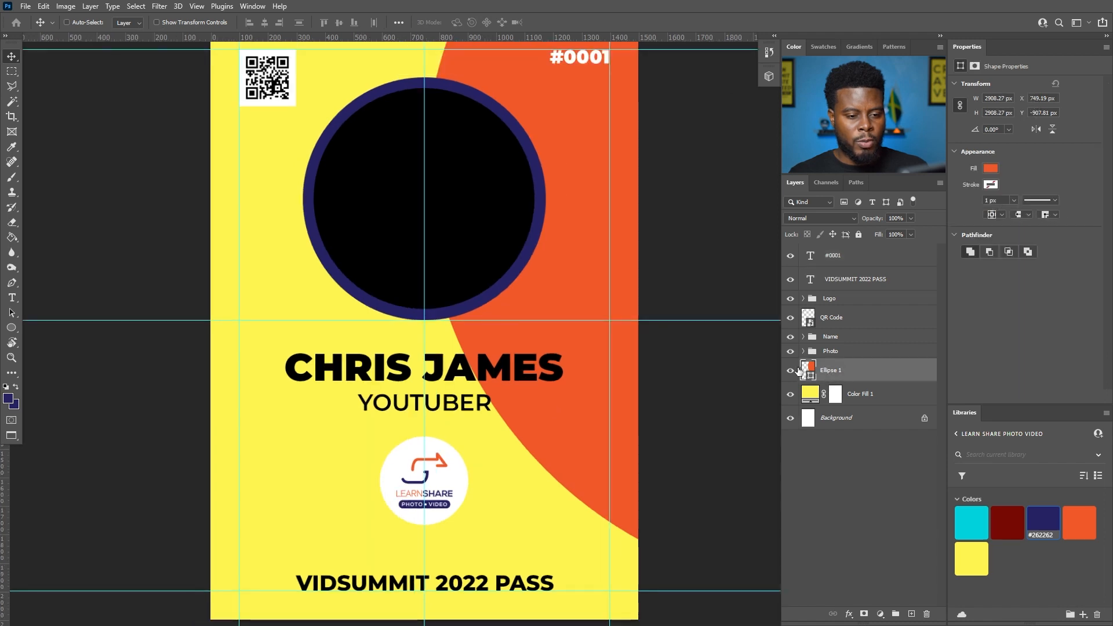
pyautogui.click(790, 371)
pyautogui.click(790, 371)
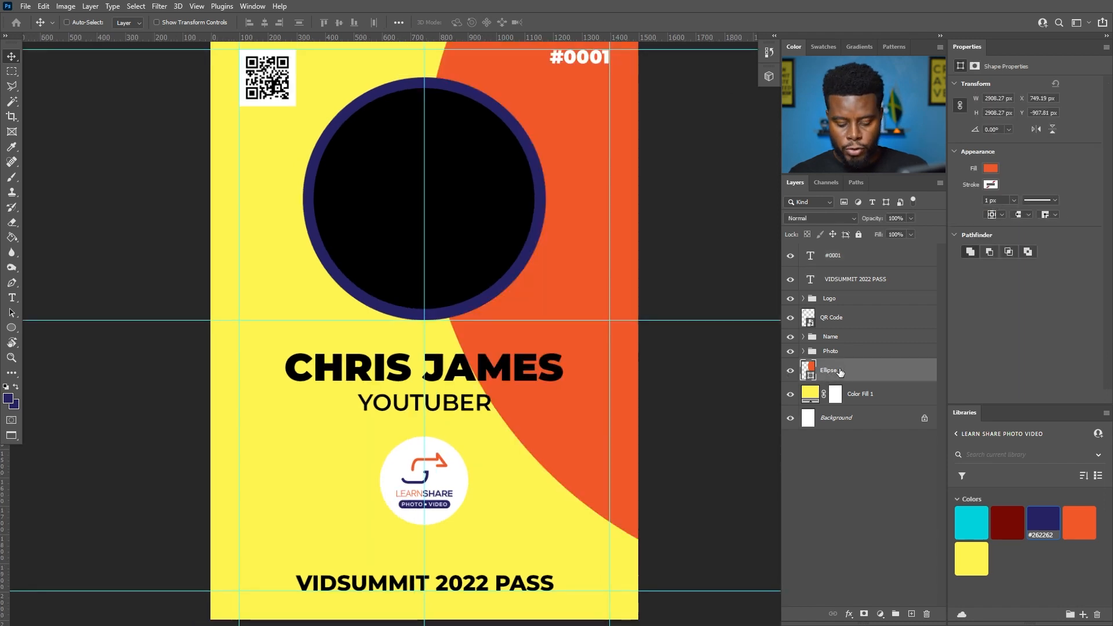
pyautogui.hotkey('ctrl', 'j')
pyautogui.scroll(-2, 587, 351)
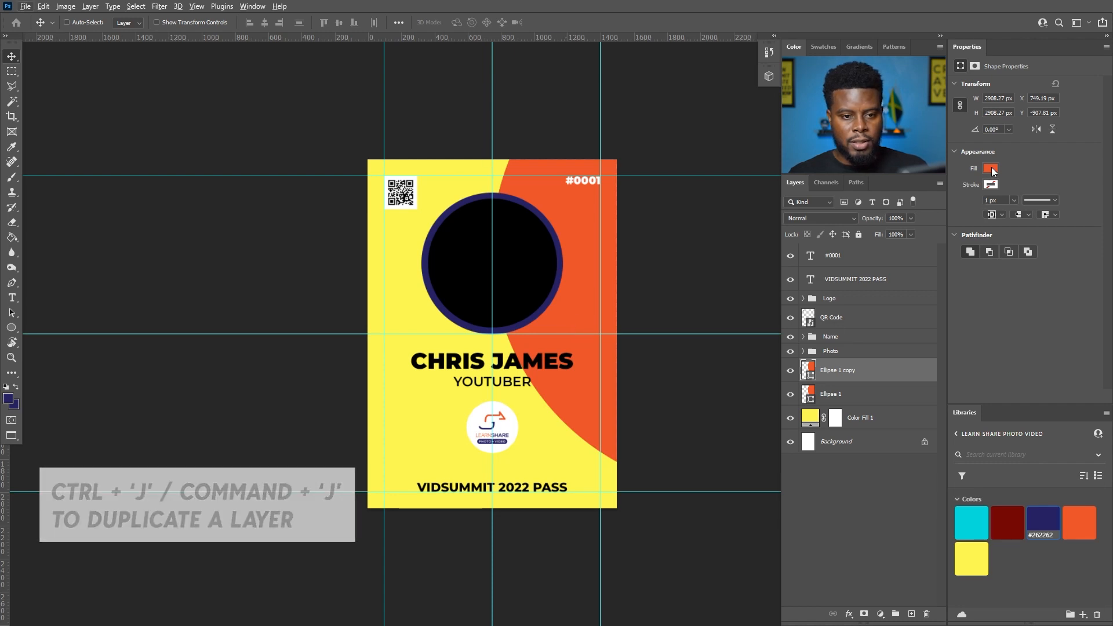
# - Fill the duplicate curve white, place it below Ellipse 1, and offset it to show an edge
pyautogui.click(990, 184)
pyautogui.click(953, 230)
pyautogui.press('Return')
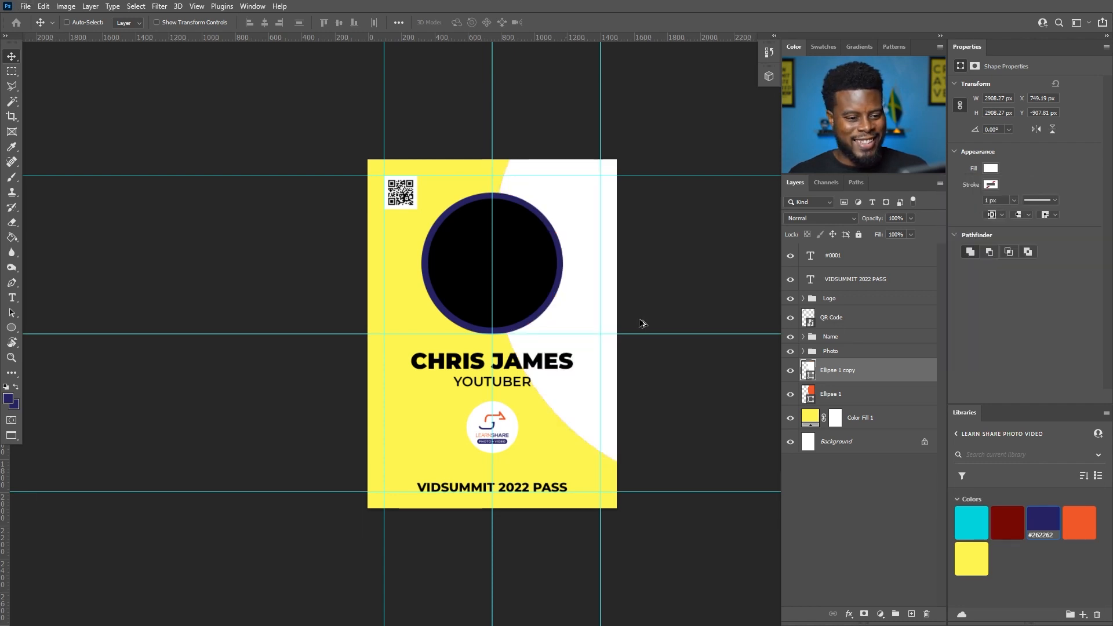
pyautogui.scroll(2, 691, 328)
pyautogui.moveTo(843, 379); pyautogui.dragTo(840, 406)
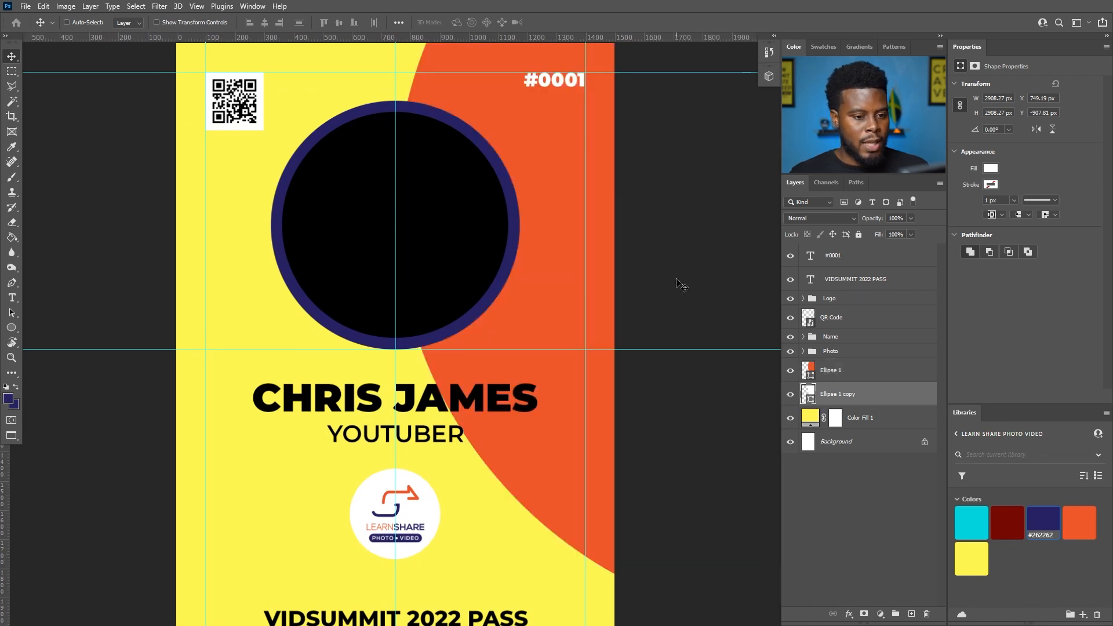
pyautogui.scroll(-1, 586, 290)
pyautogui.moveTo(529, 258)
pyautogui.mouseDown()
pyautogui.moveTo(517, 256)
pyautogui.moveTo(530, 249)
pyautogui.mouseUp()
pyautogui.scroll(-1, 433, 234)
pyautogui.scroll(2, 329, 245)
pyautogui.scroll(-1, 329, 245)
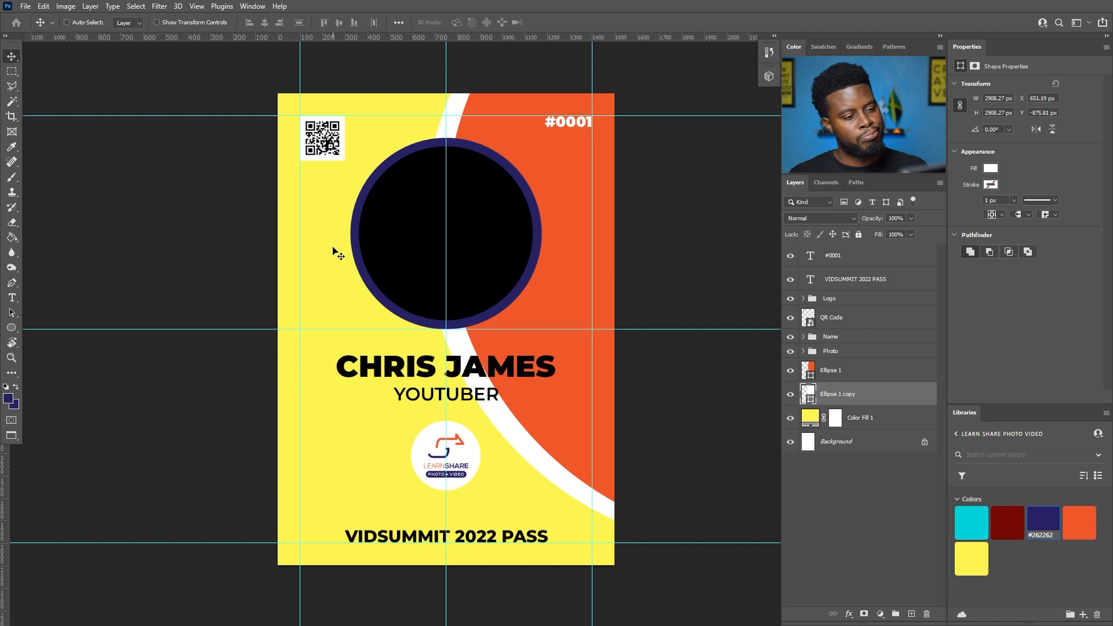
pyautogui.scroll(1, 335, 251)
pyautogui.scroll(-1, 335, 251)
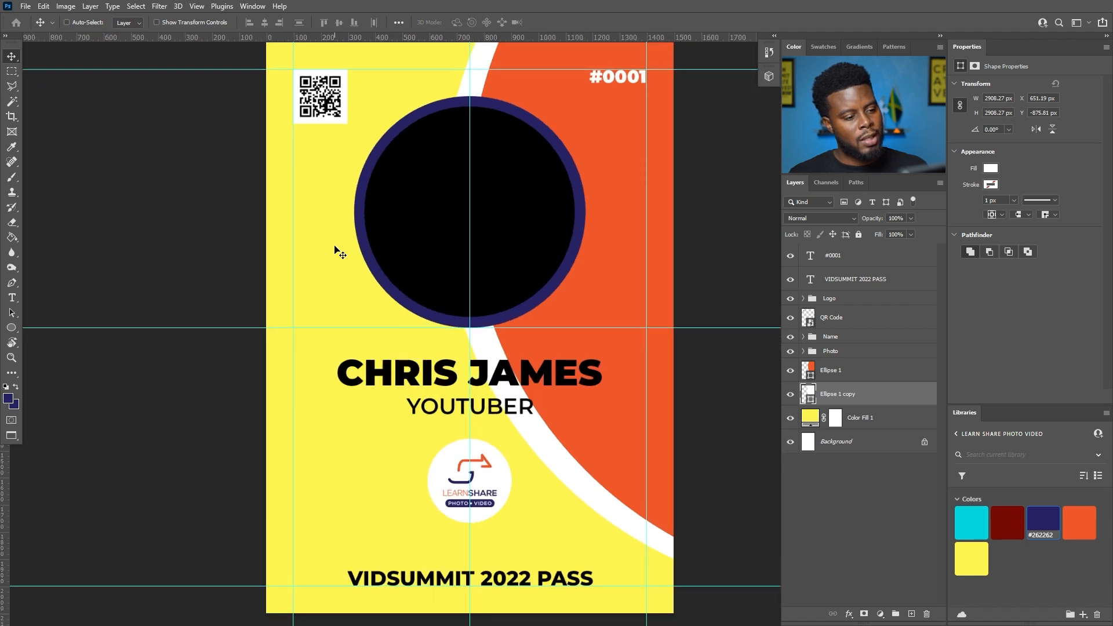
# - Undo the offset and delete the white duplicate curve layer
pyautogui.hotkey('ctrl', 'z')
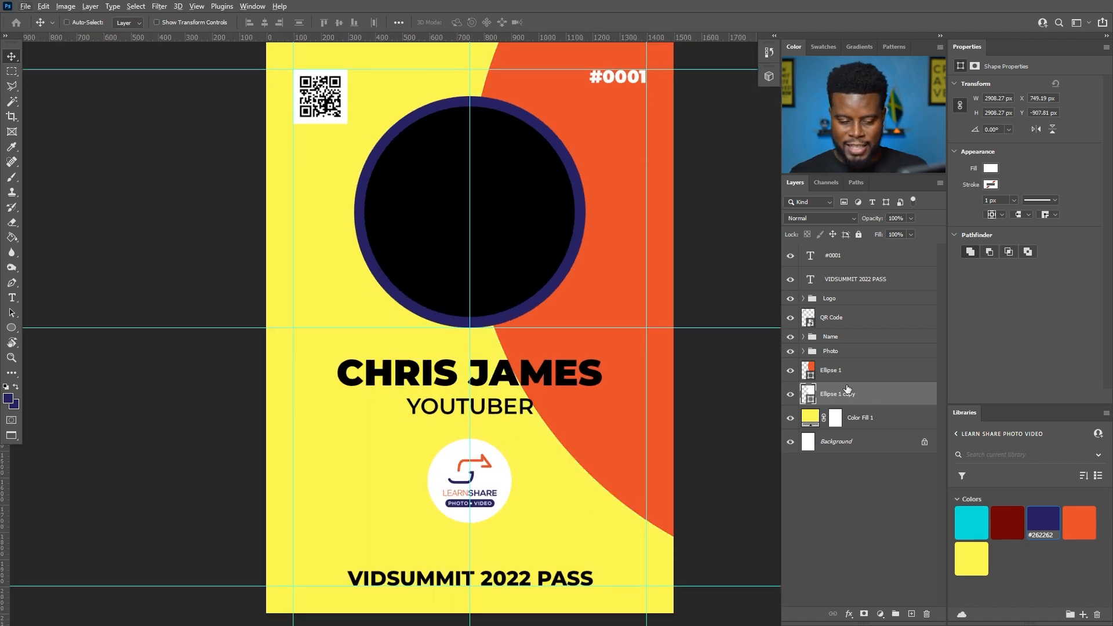
pyautogui.press('Delete')
pyautogui.scroll(-1, 615, 342)
# - Color the VIDSUMMIT 2022 PASS text navy #262262, sampled from the photo ring
pyautogui.hscroll(1, 561, 296)
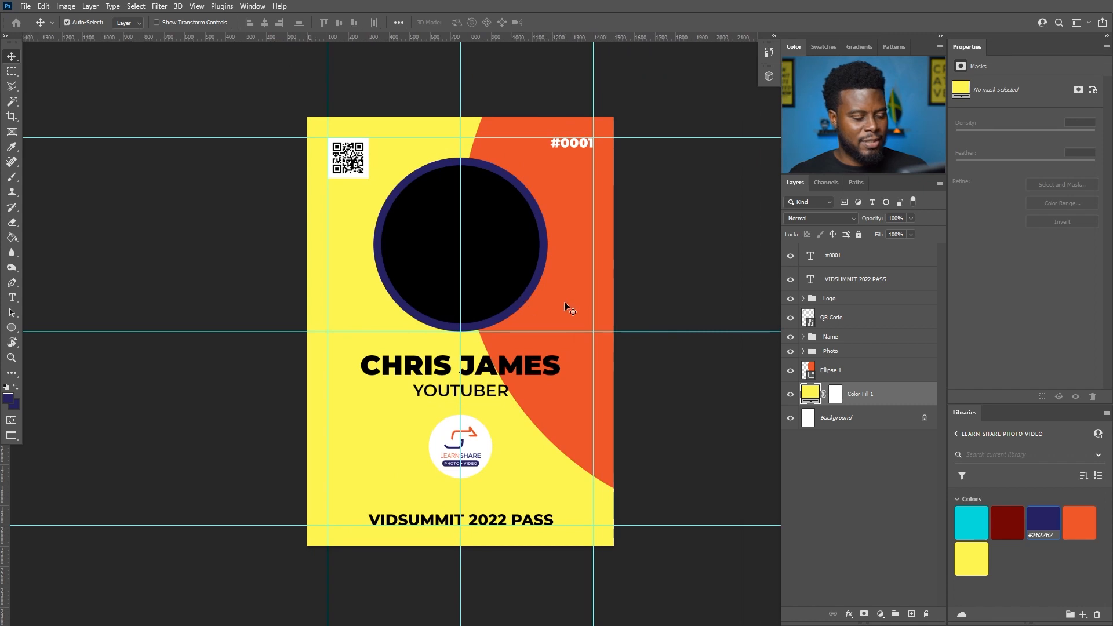
pyautogui.scroll(1, 501, 292)
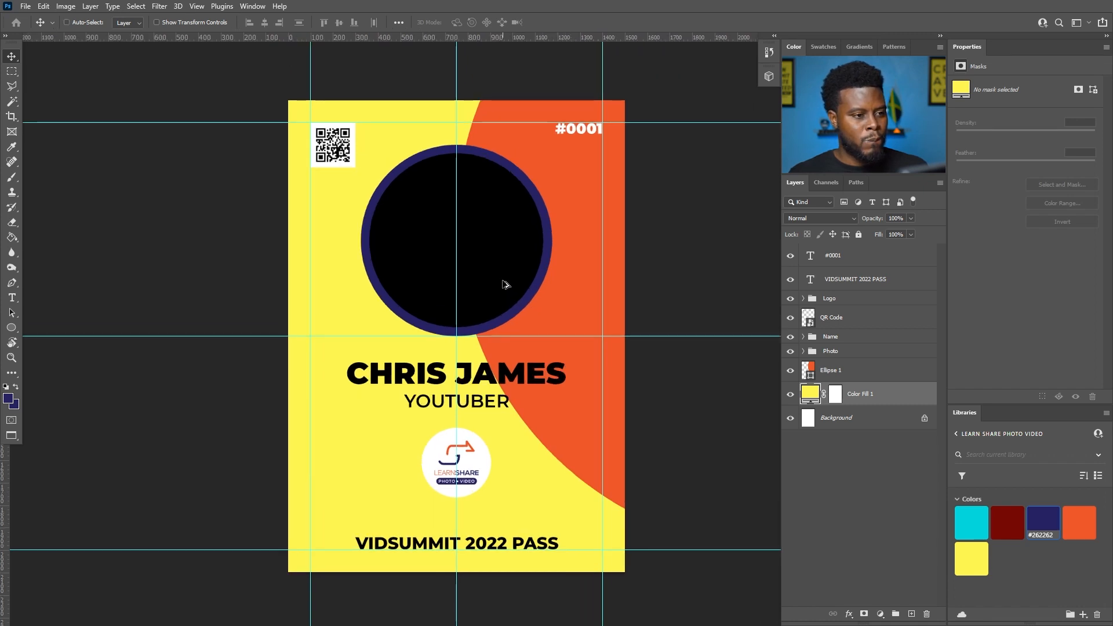
pyautogui.scroll(1, 502, 284)
pyautogui.scroll(-1, 503, 284)
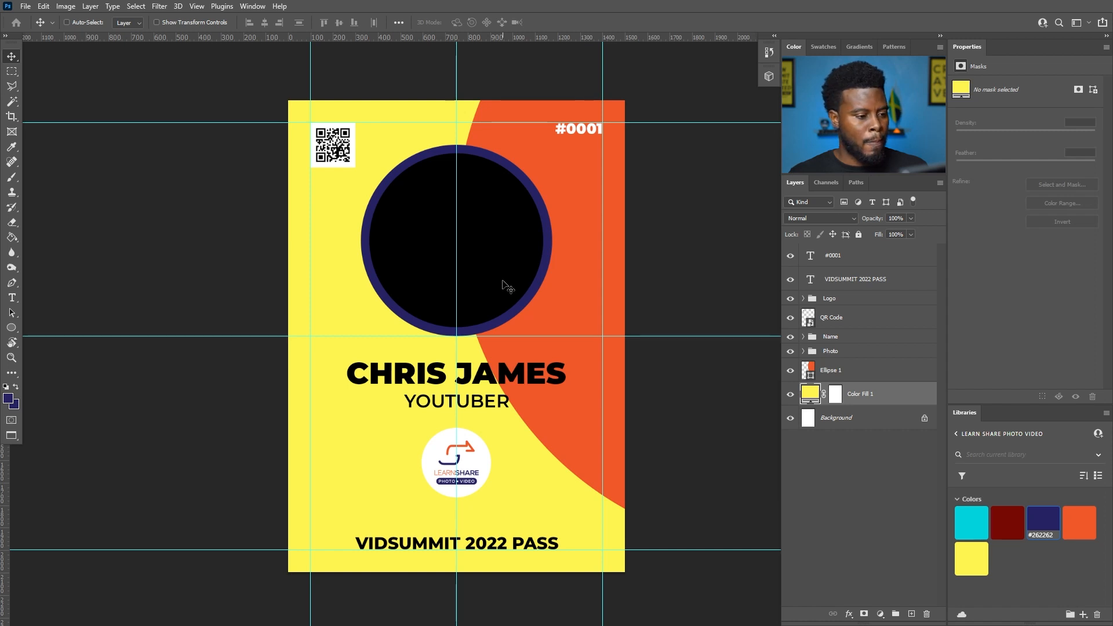
pyautogui.press('t')
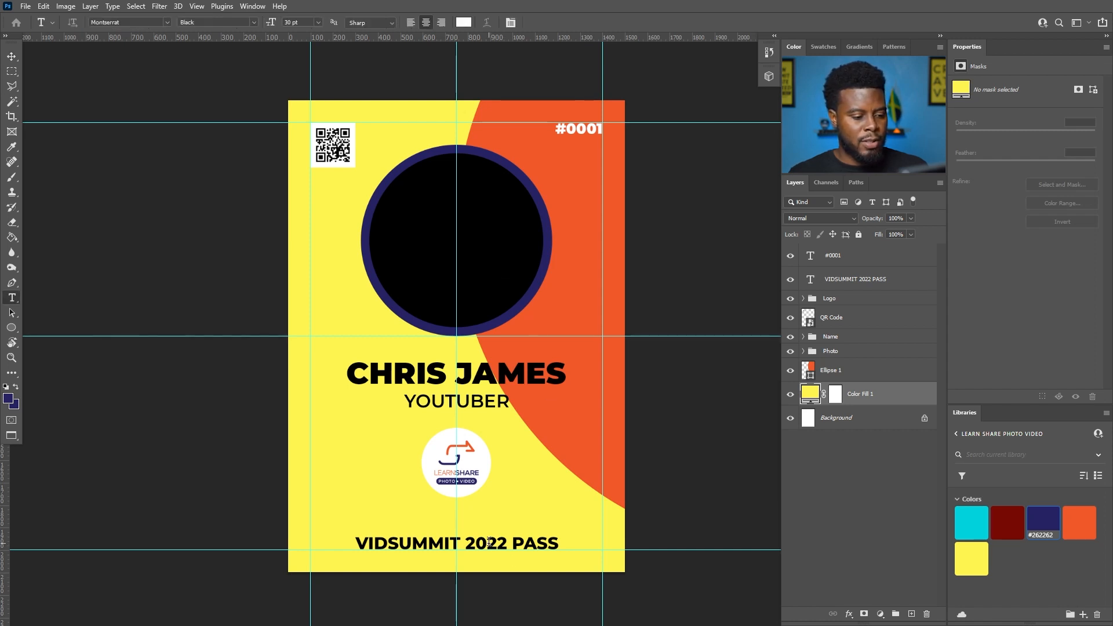
pyautogui.click(489, 544)
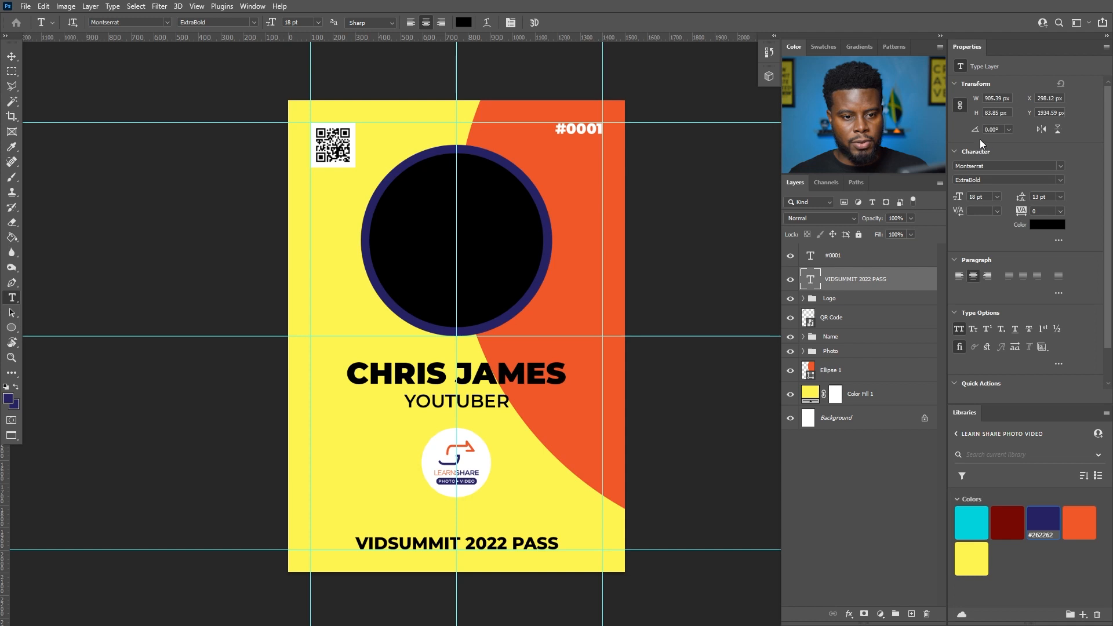
pyautogui.click(1043, 225)
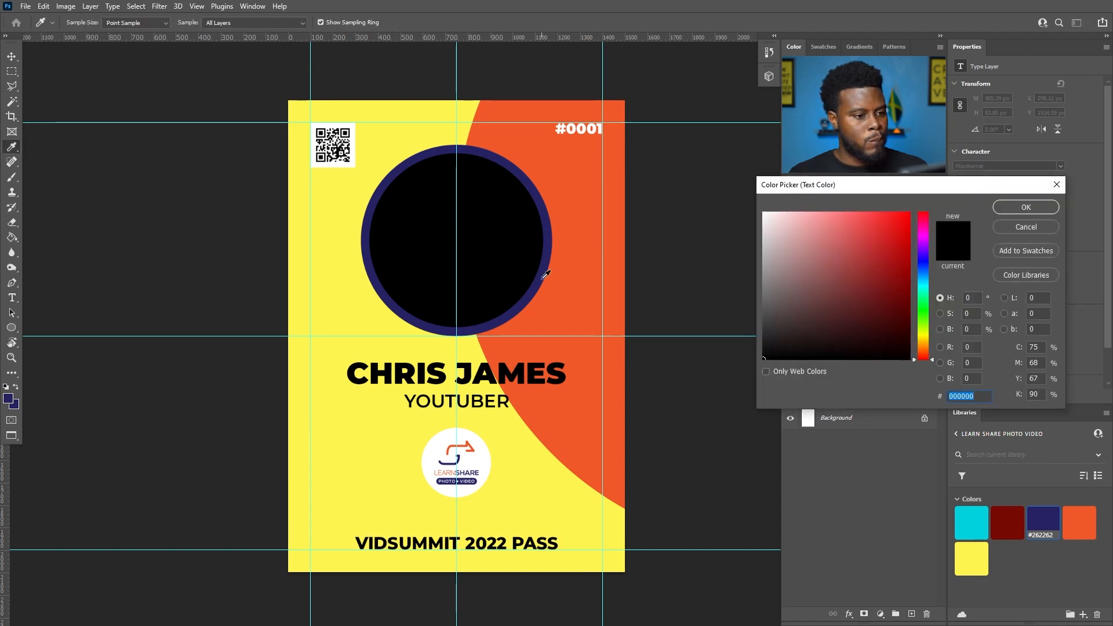
pyautogui.click(544, 274)
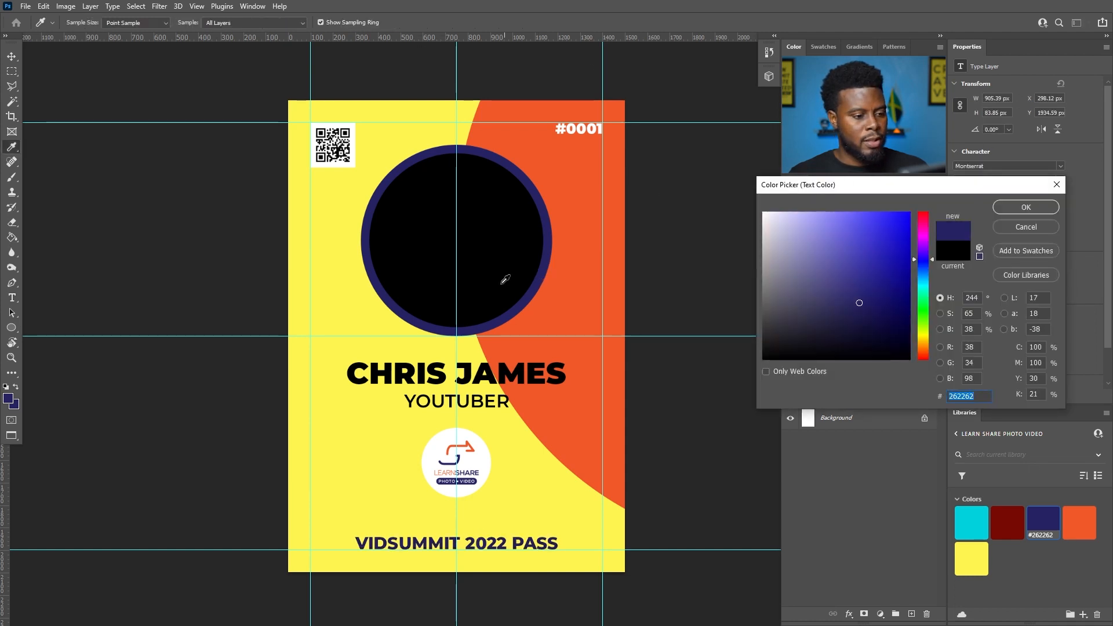
pyautogui.click(1023, 207)
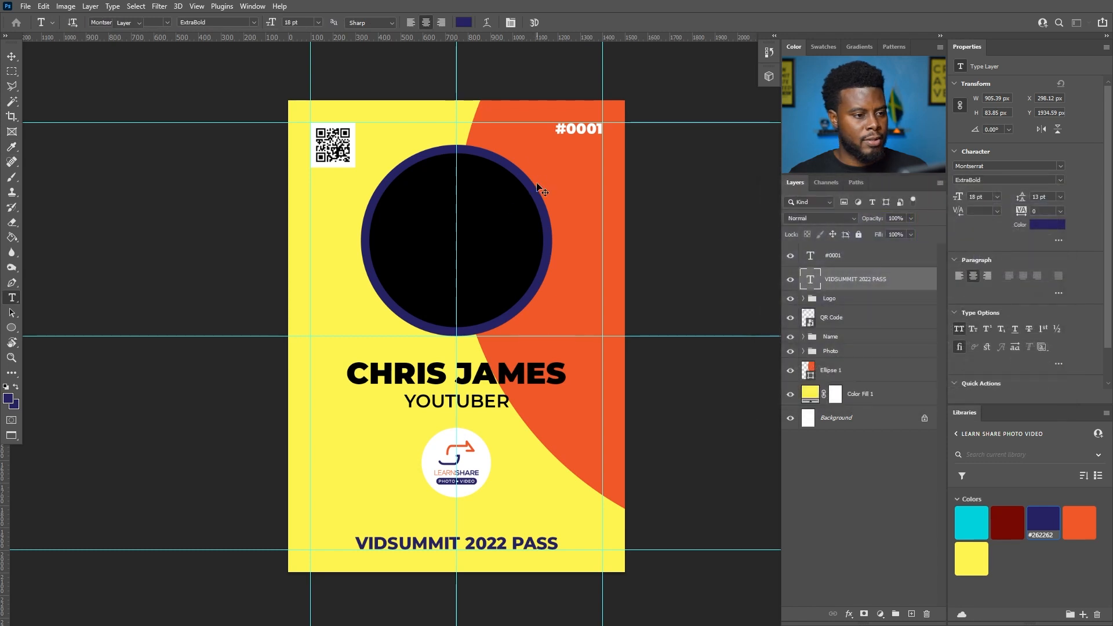
pyautogui.press('v')
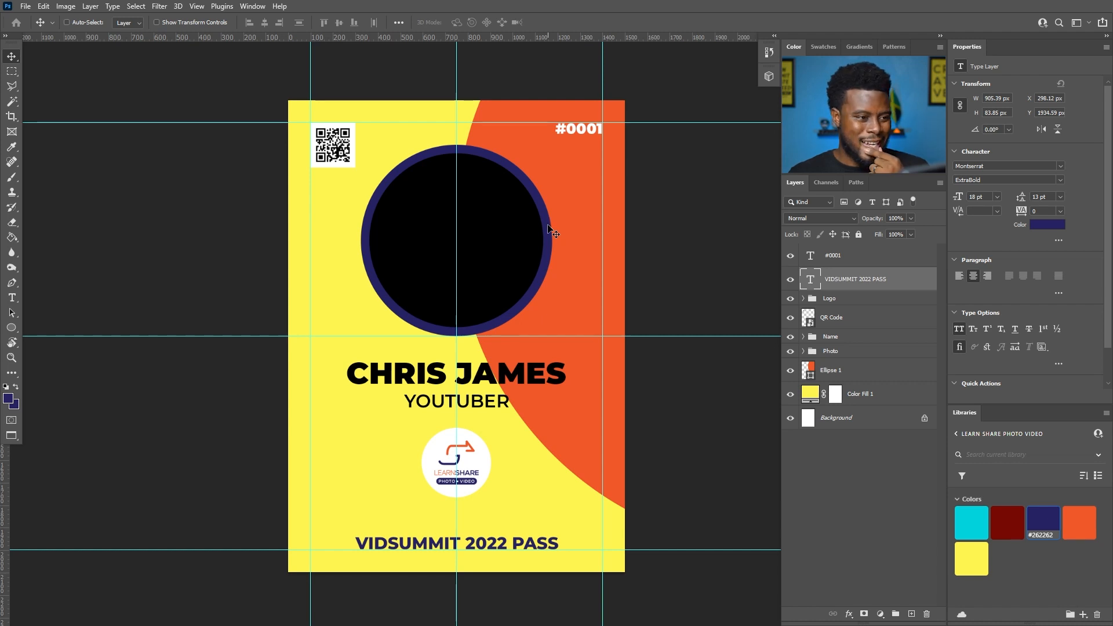
# - Nudge the orange curve down, then place the portrait photo in the Photo group above Photo Circle
pyautogui.click(843, 374)
pyautogui.moveTo(584, 389); pyautogui.dragTo(586, 429)
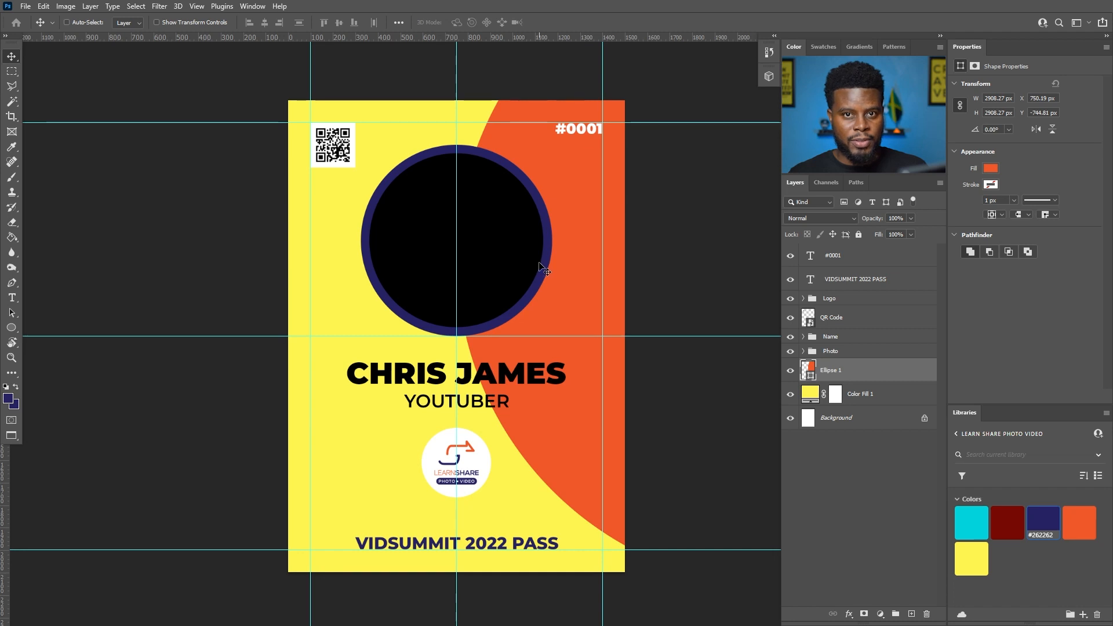
pyautogui.hotkey('alt', 'Tab')
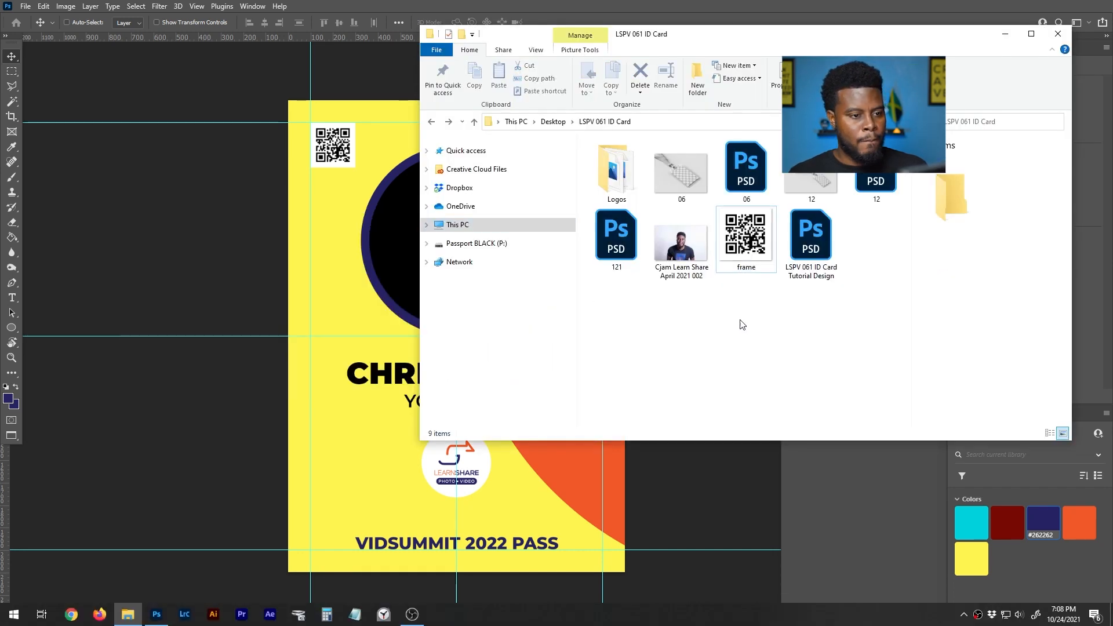
pyautogui.click(690, 249)
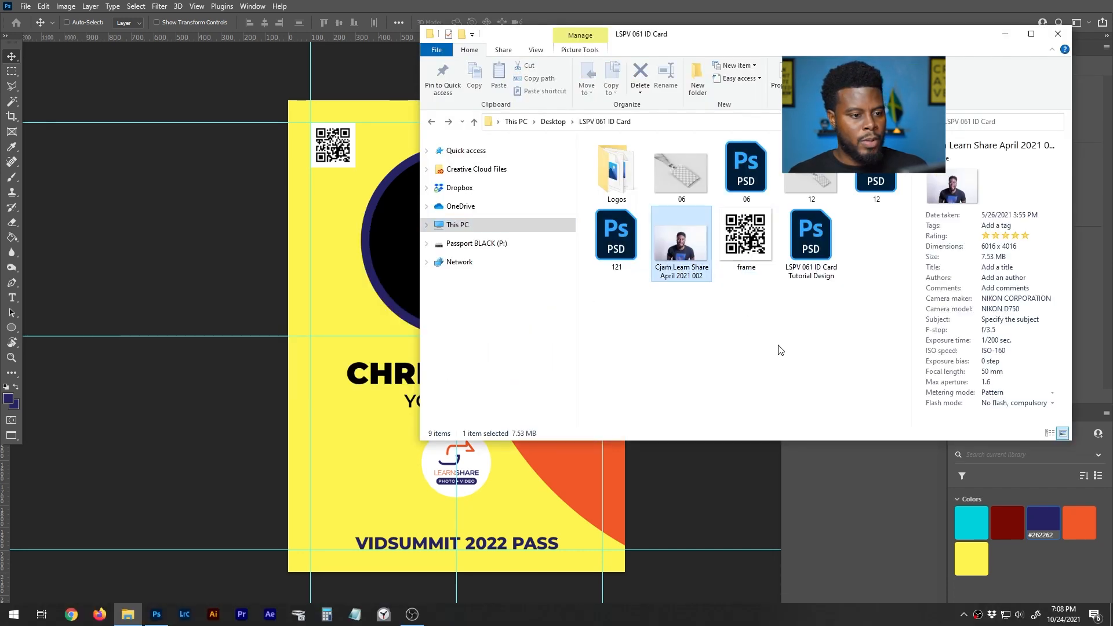
pyautogui.moveTo(693, 253); pyautogui.dragTo(388, 275)
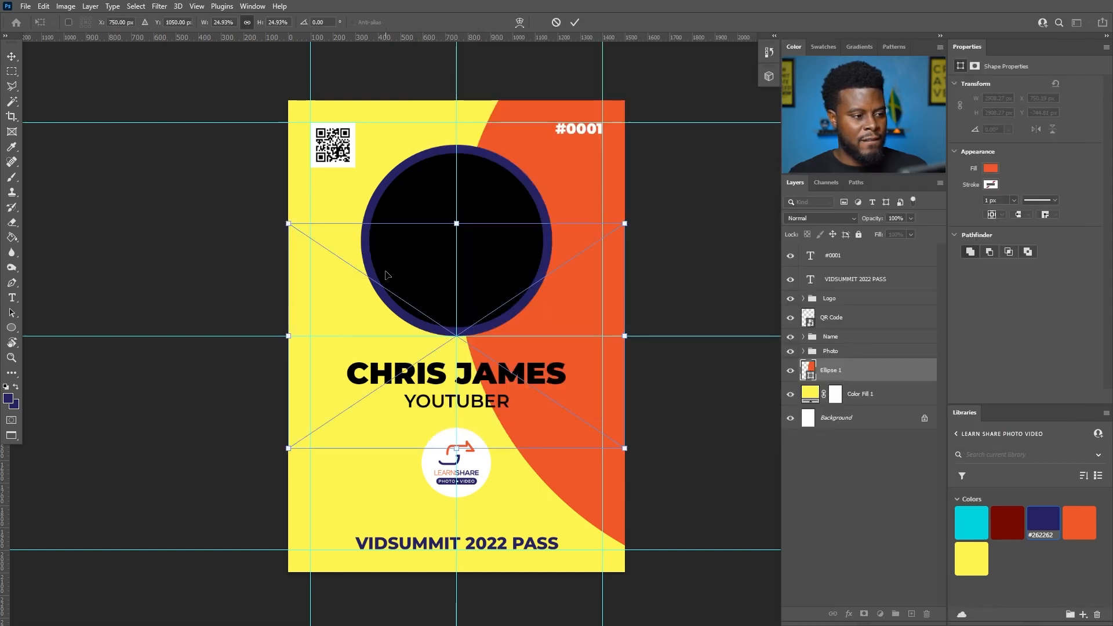
pyautogui.press('Return')
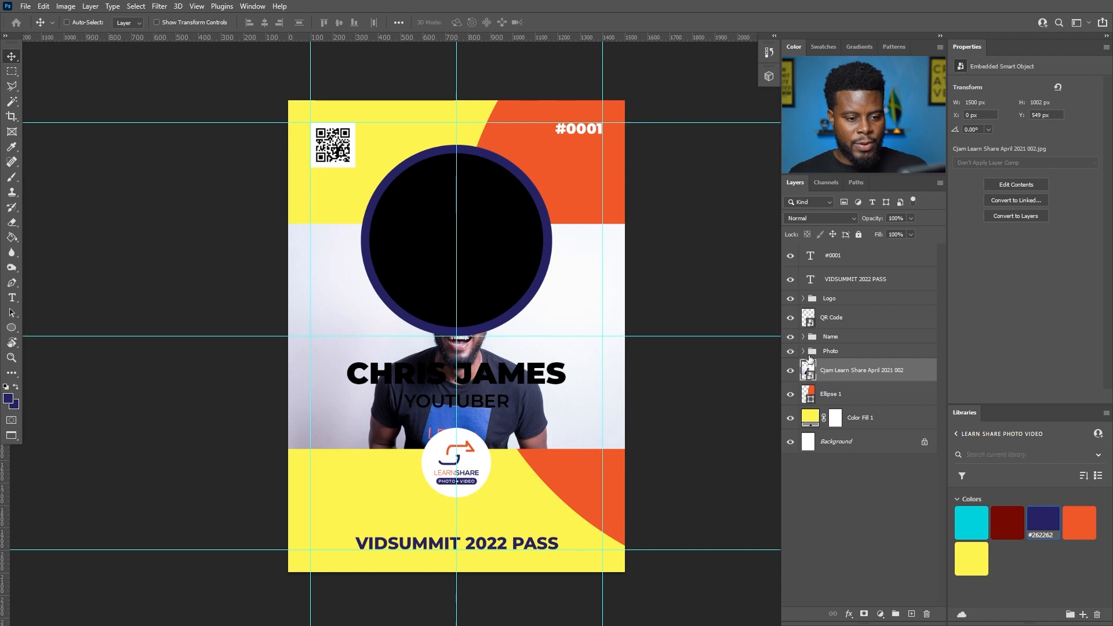
pyautogui.click(802, 351)
pyautogui.moveTo(856, 416); pyautogui.dragTo(853, 381)
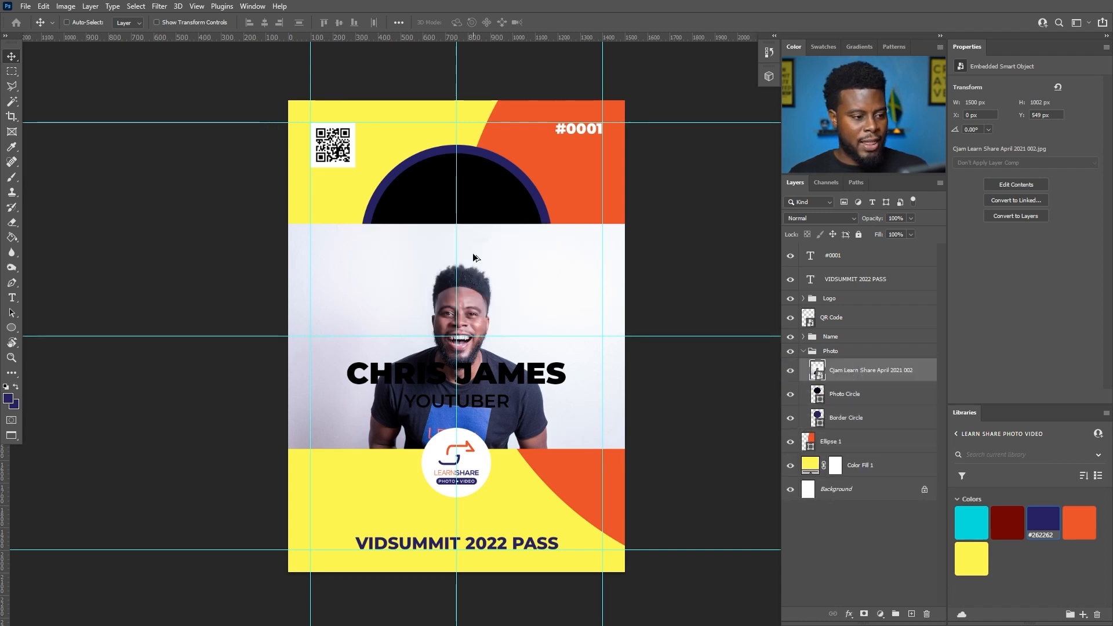
# - Create a clipping mask so the portrait shows only inside Photo Circle
pyautogui.scroll(3, 473, 257)
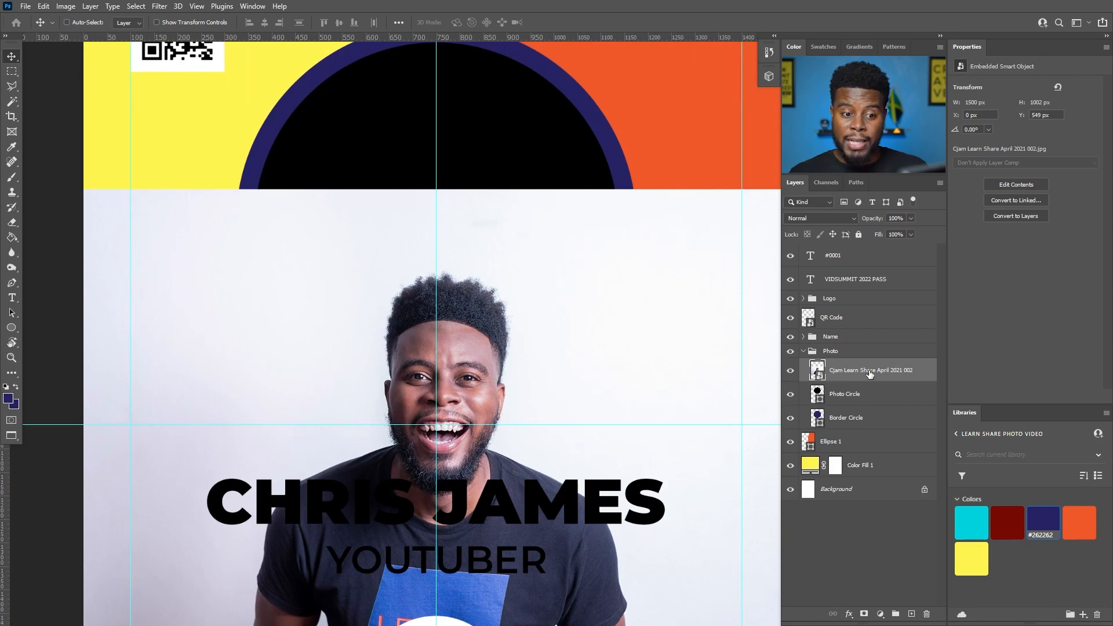
pyautogui.rightClick(868, 370)
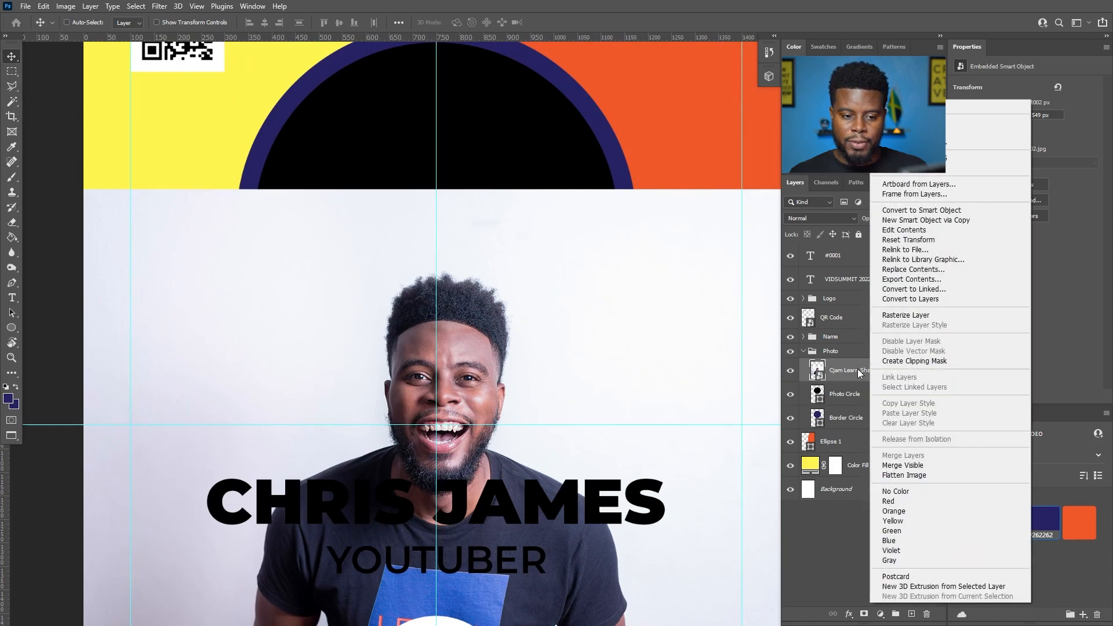
pyautogui.click(900, 362)
pyautogui.scroll(-1, 655, 318)
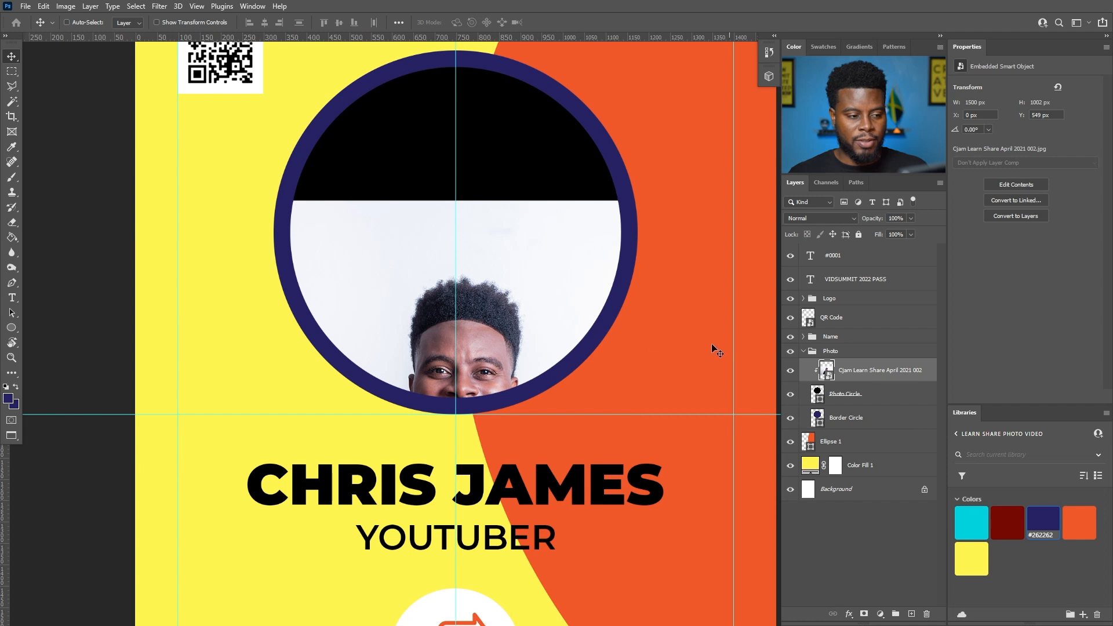
pyautogui.hotkey('ctrl', 't')
# - Reselect the portrait layer and drag the photo upward inside the circle
pyautogui.scroll(3, 464, 229)
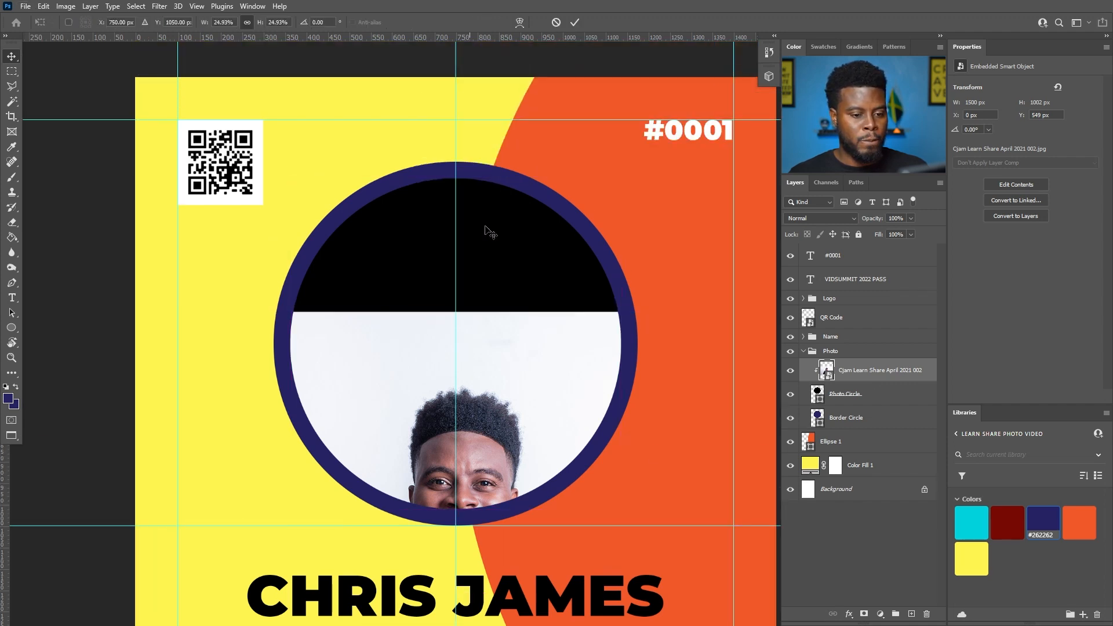
pyautogui.press('Return')
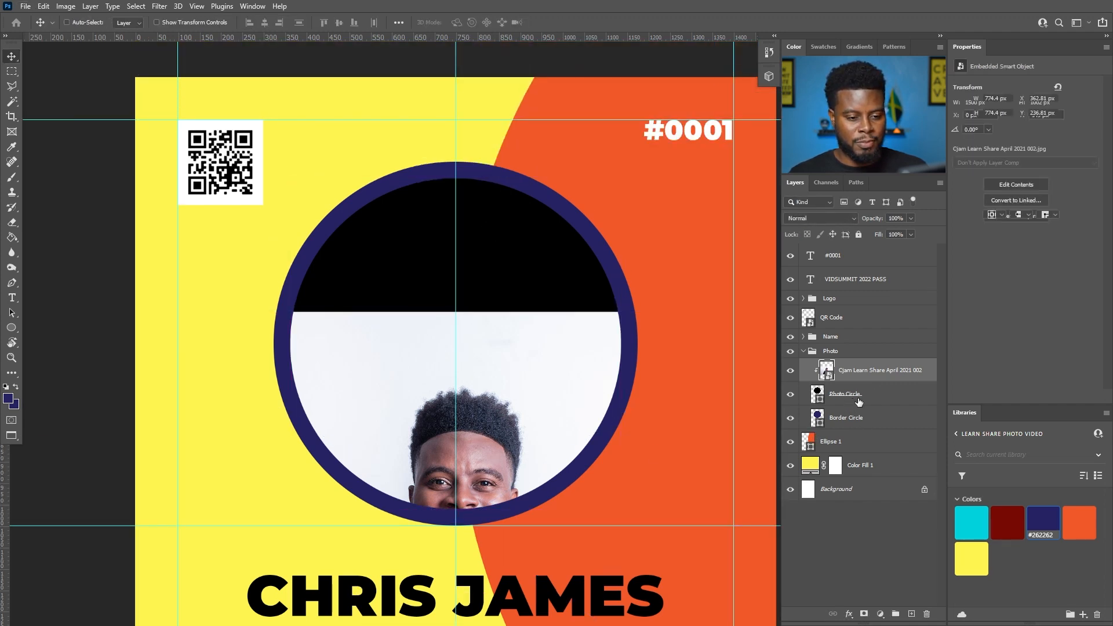
pyautogui.click(858, 398)
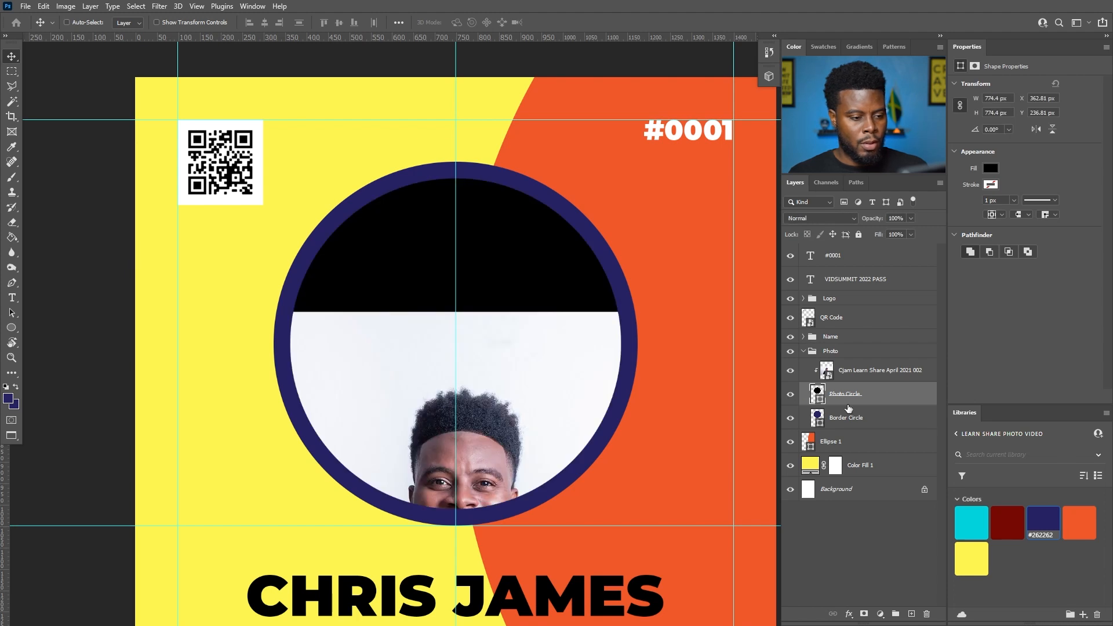
pyautogui.click(863, 378)
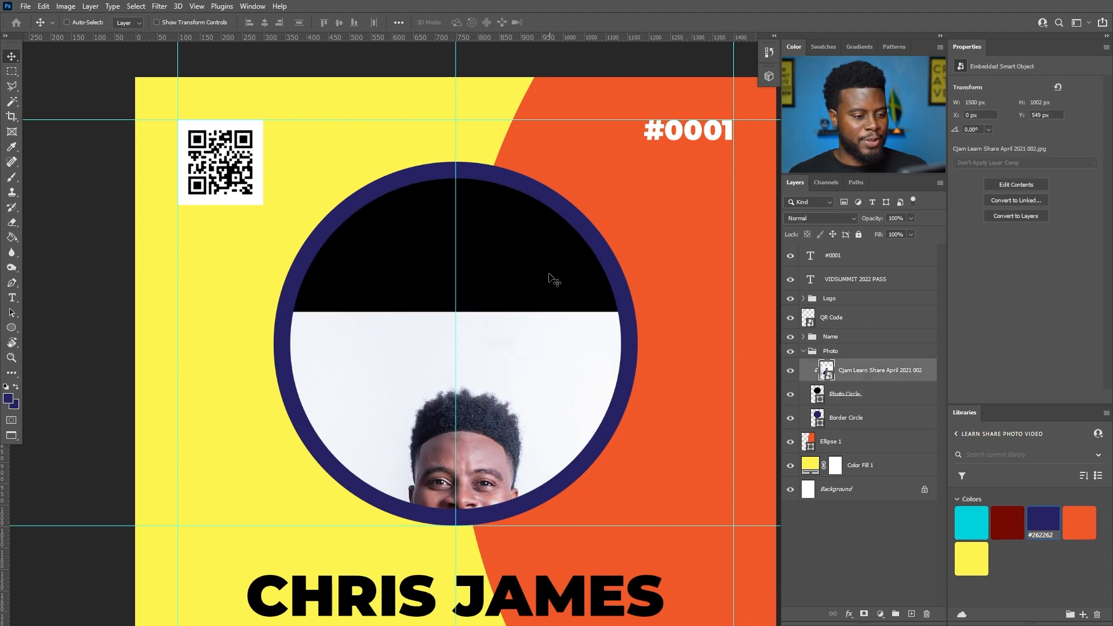
pyautogui.scroll(-3, 505, 252)
pyautogui.scroll(2, 525, 331)
pyautogui.moveTo(509, 330); pyautogui.dragTo(507, 209)
pyautogui.scroll(3, 481, 278)
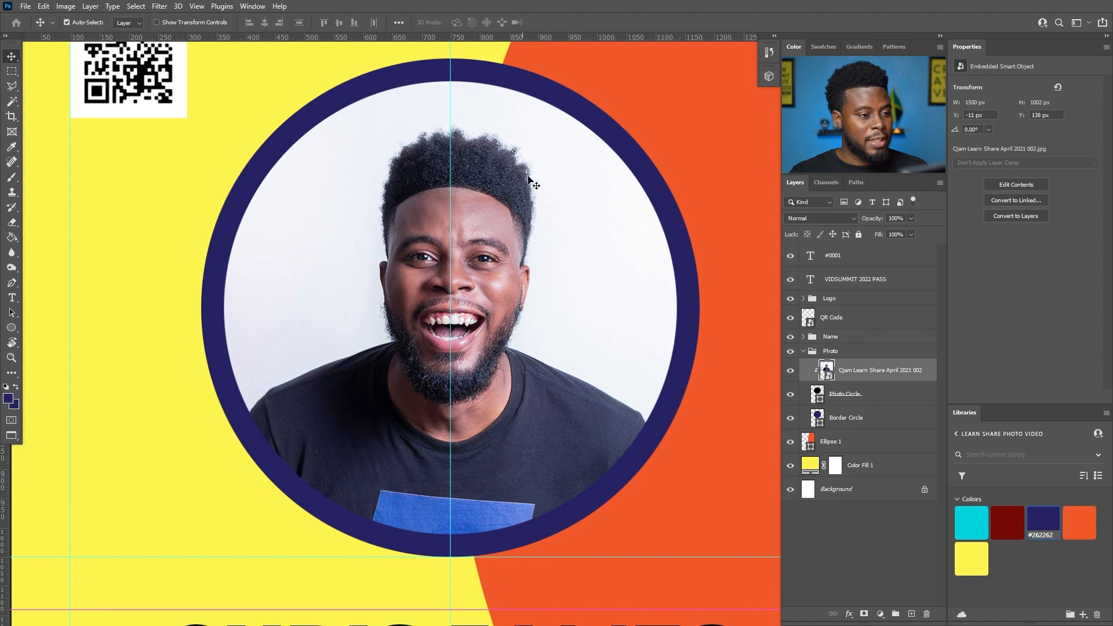
# - Enlarge the portrait to 2041 × 1363 px and nudge it so the face is centred in the circle
pyautogui.hotkey('ctrl', 't')
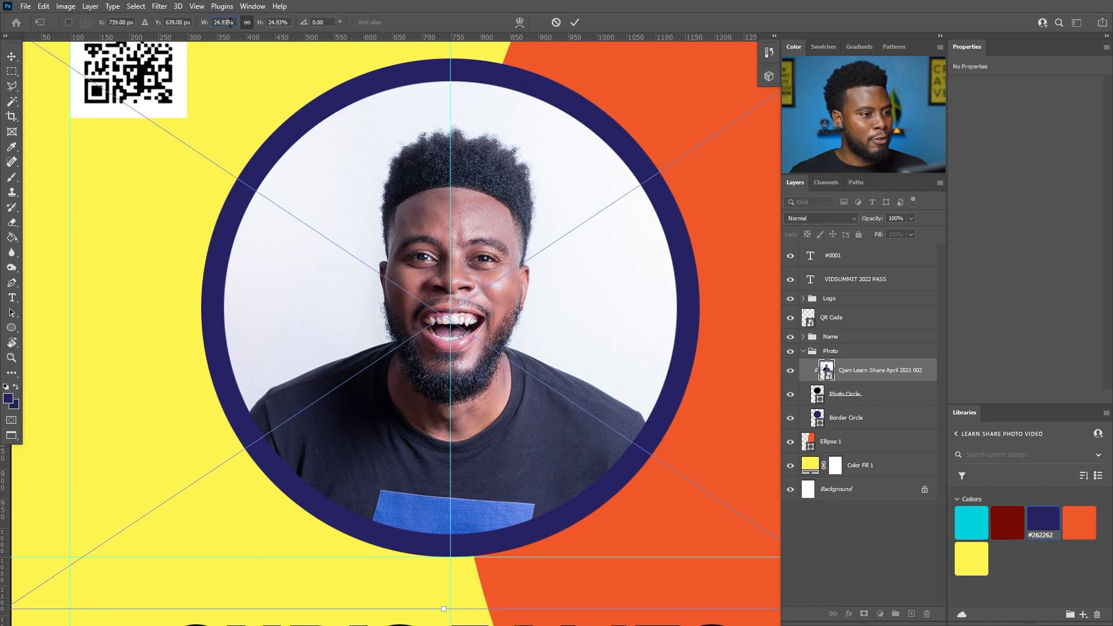
pyautogui.scroll(5, 231, 22)
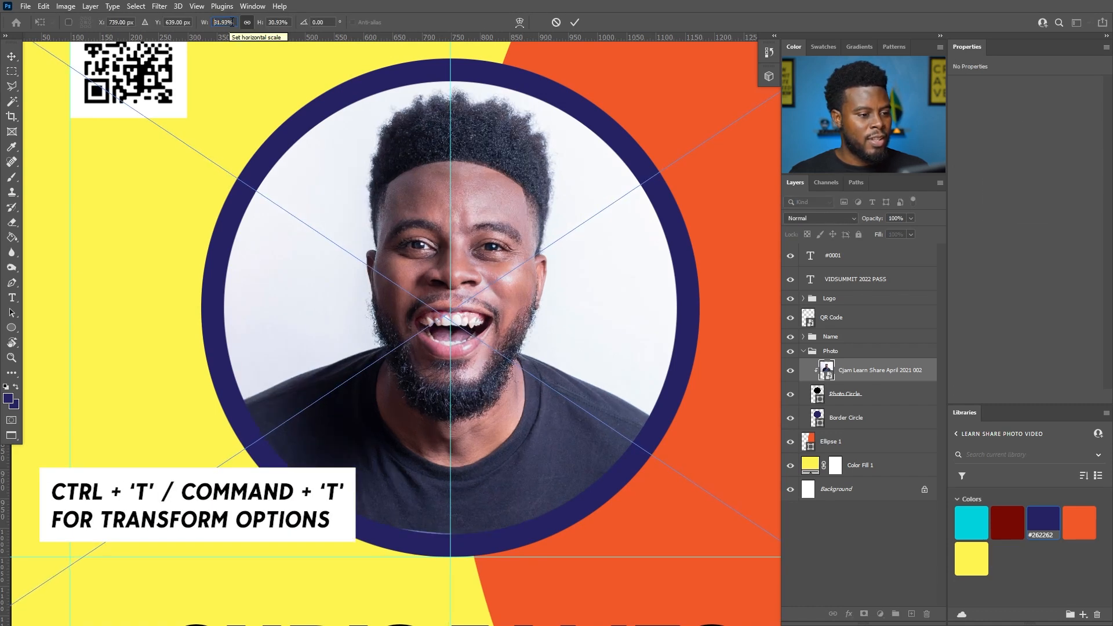
pyautogui.press('Up')
pyautogui.press('Up')
pyautogui.press('Up')
pyautogui.moveTo(500, 198); pyautogui.dragTo(499, 225)
pyautogui.hotkey('shift', 'Down')
pyautogui.hotkey('shift', 'Down')
pyautogui.press('Left')
pyautogui.press('Left')
pyautogui.press('Left')
pyautogui.press('Left')
pyautogui.press('Left')
pyautogui.press('Left')
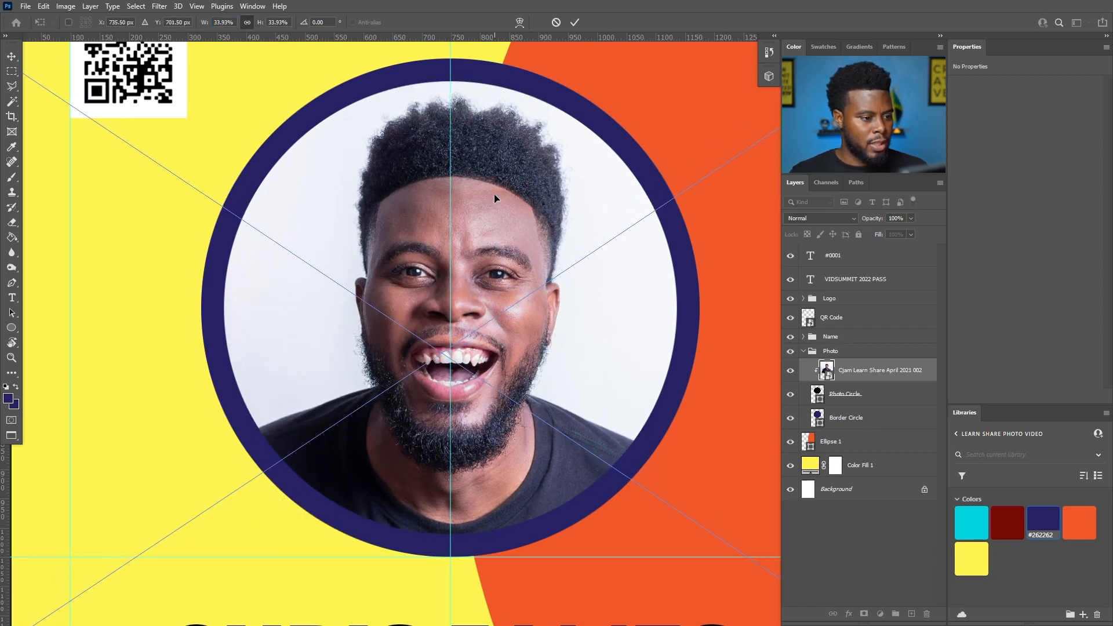
pyautogui.press('Return')
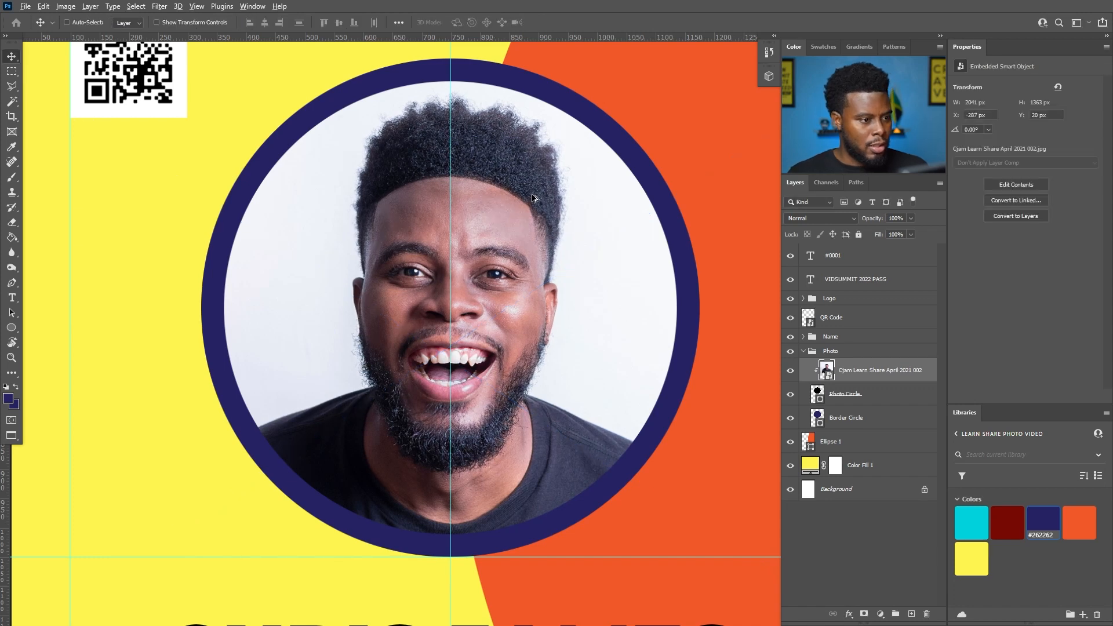
pyautogui.scroll(-5, 520, 194)
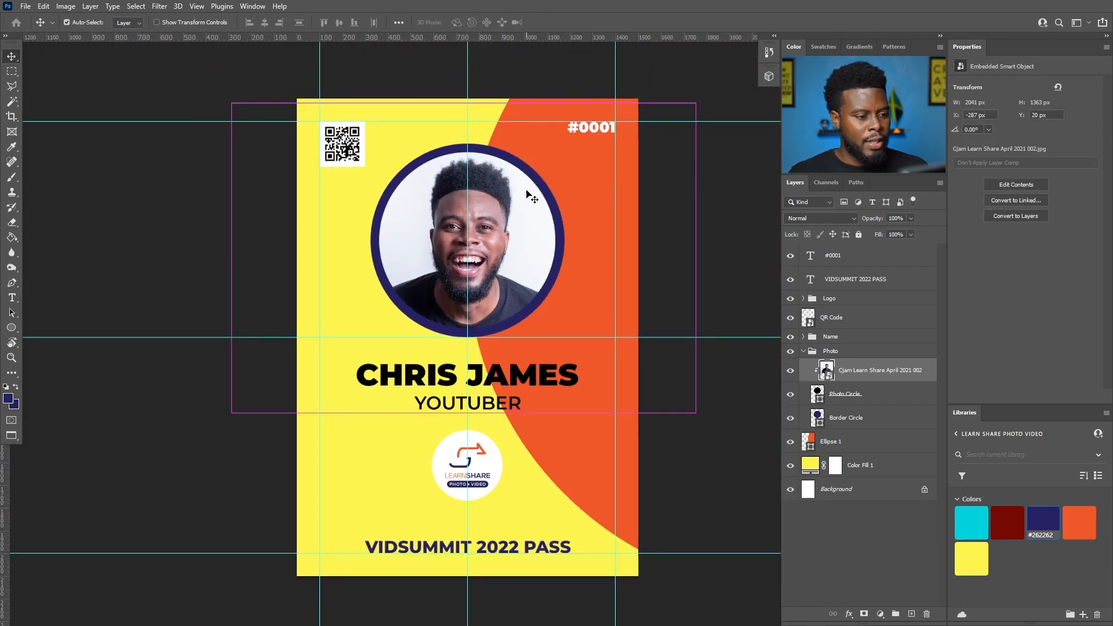
# - Apply a Camera Raw filter with Saturation -100 to the clipped portrait
pyautogui.press('ctrl')
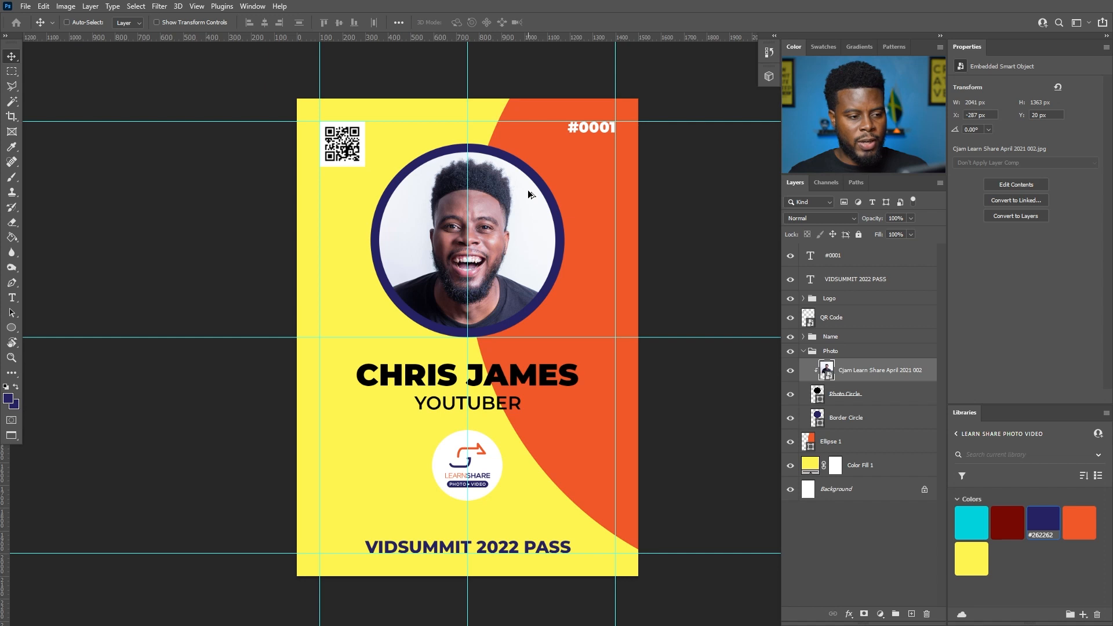
pyautogui.scroll(1, 528, 190)
pyautogui.scroll(-1, 527, 193)
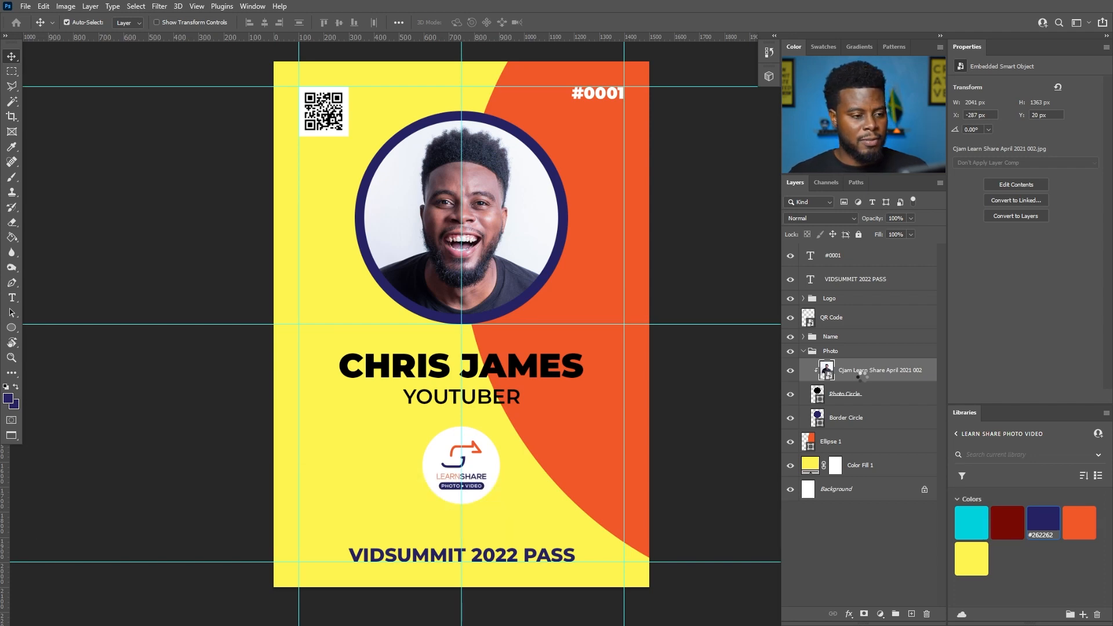
pyautogui.hotkey('ctrl', 'shift', 'a')
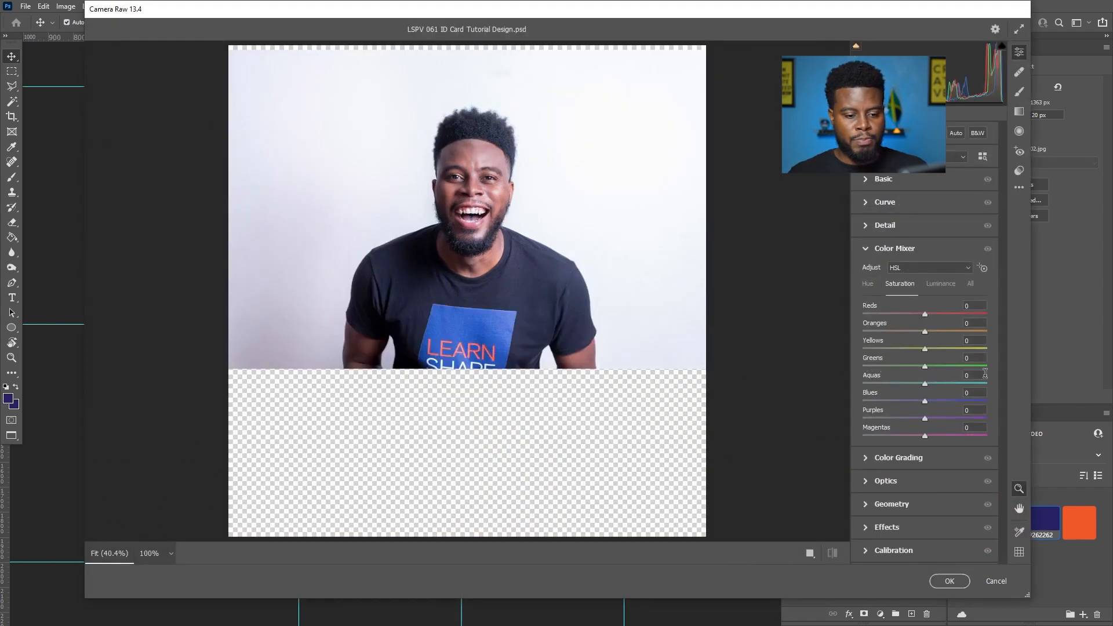
pyautogui.click(870, 181)
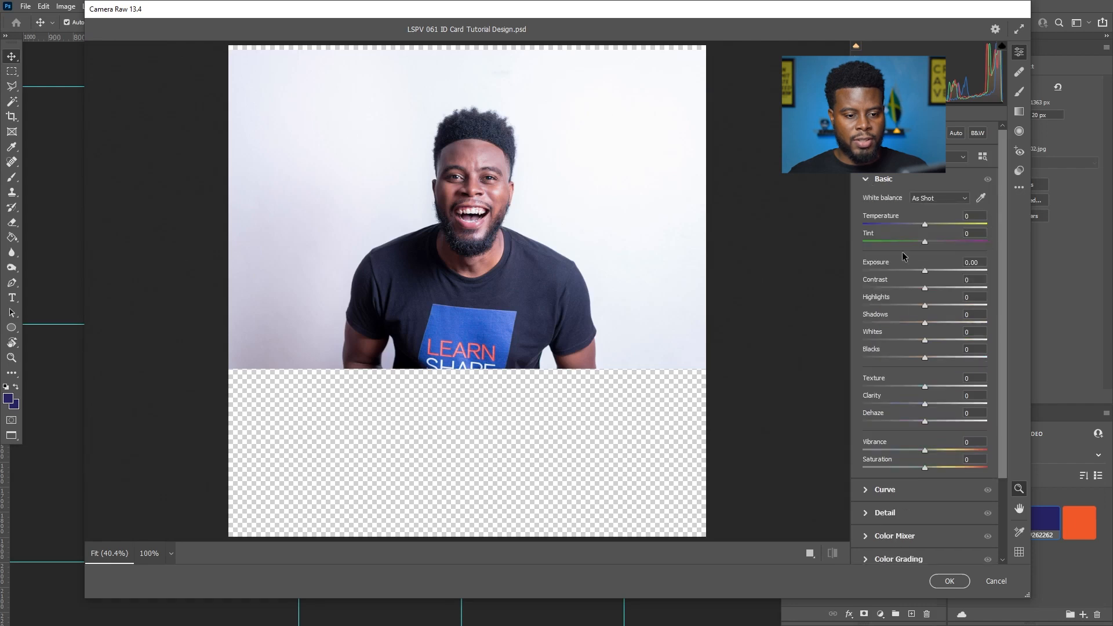
pyautogui.moveTo(924, 468); pyautogui.dragTo(802, 467)
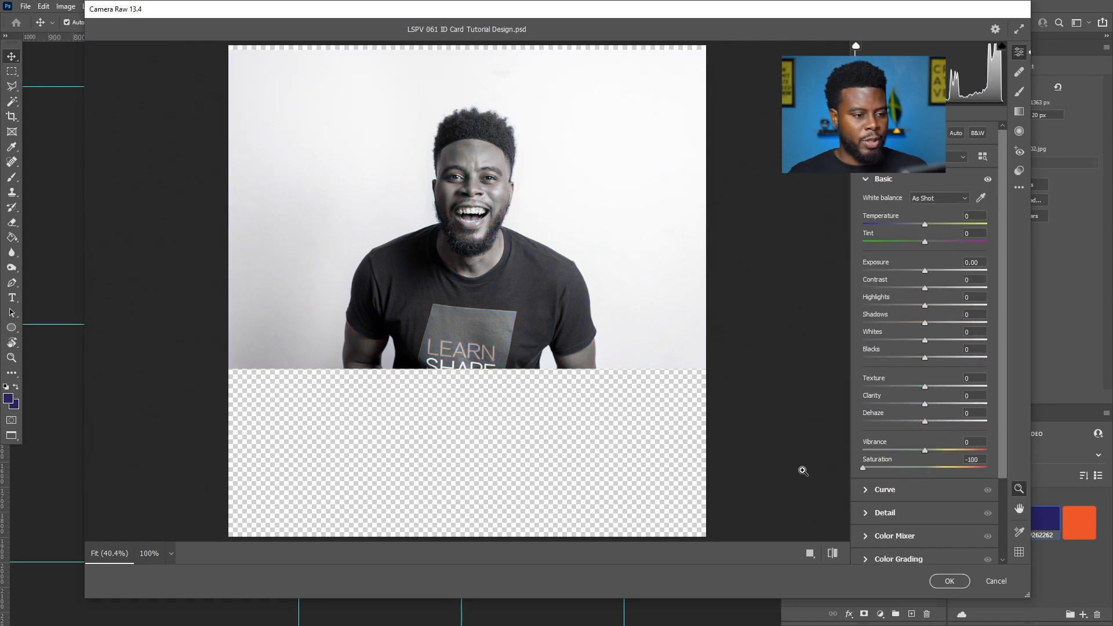
pyautogui.click(950, 581)
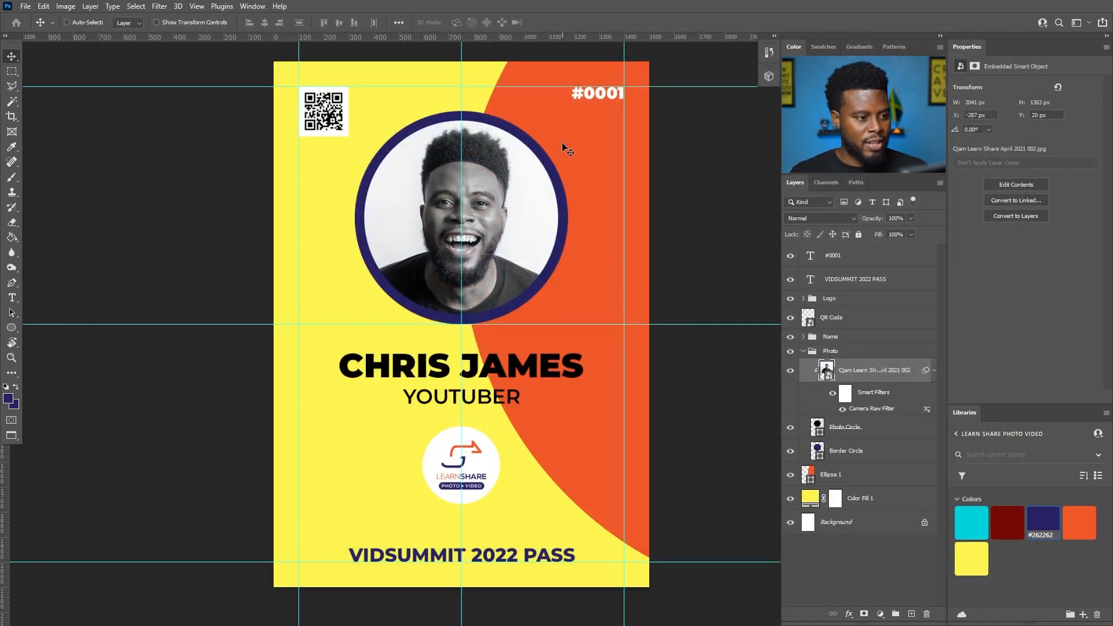
pyautogui.press('ctrl')
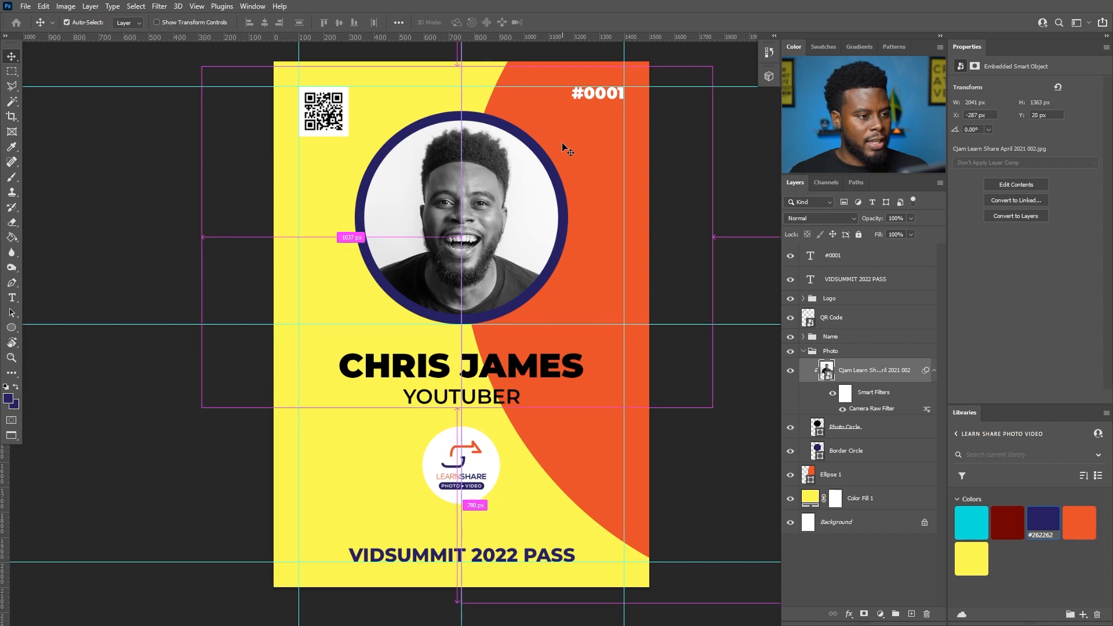
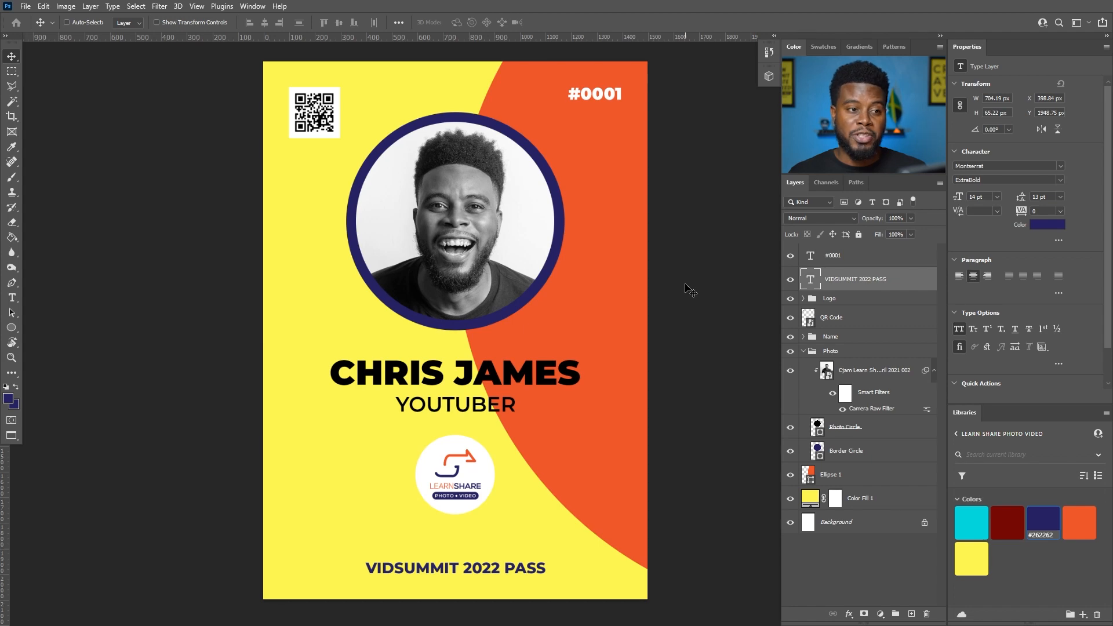
# - Save a JPEG copy of the ID card design and collapse the Photo group
pyautogui.hotkey('alt', 'ctrl', 's')
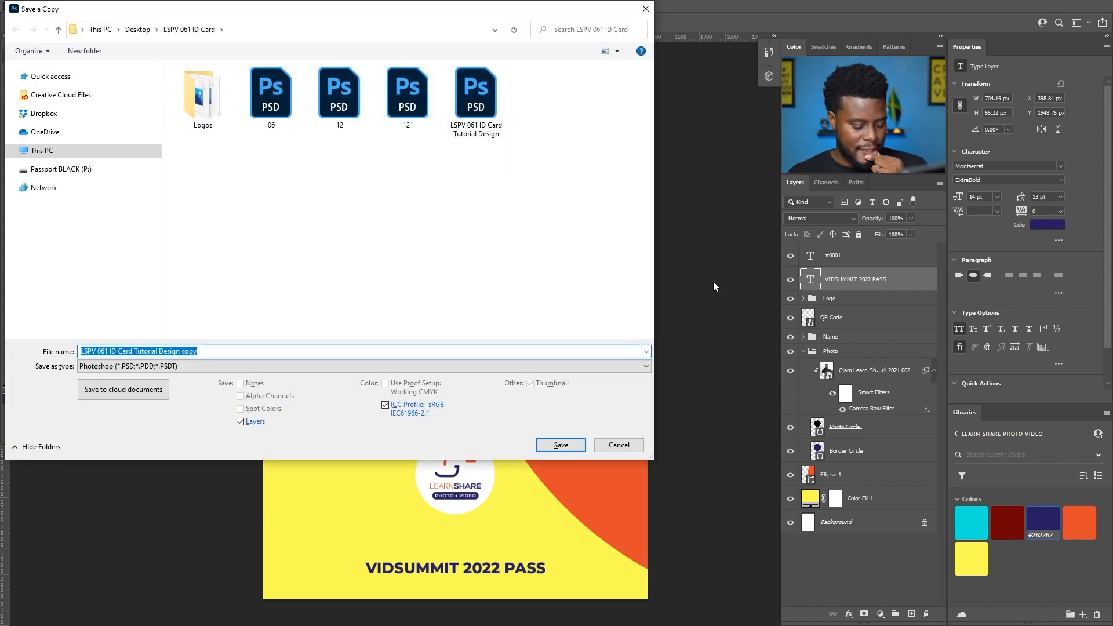
pyautogui.click(304, 366)
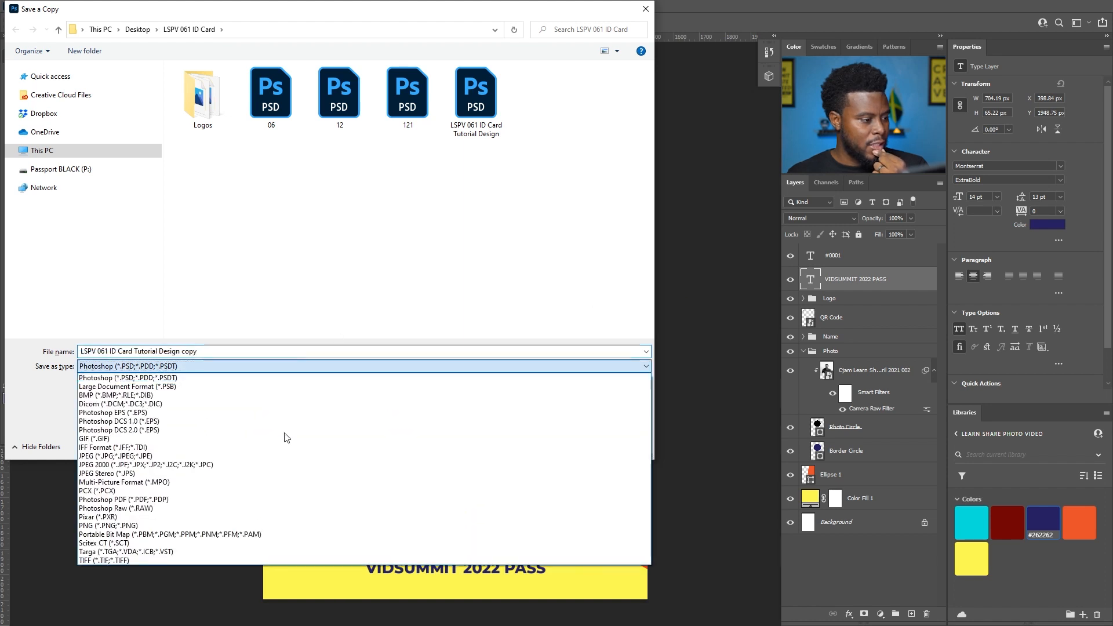
pyautogui.click(279, 456)
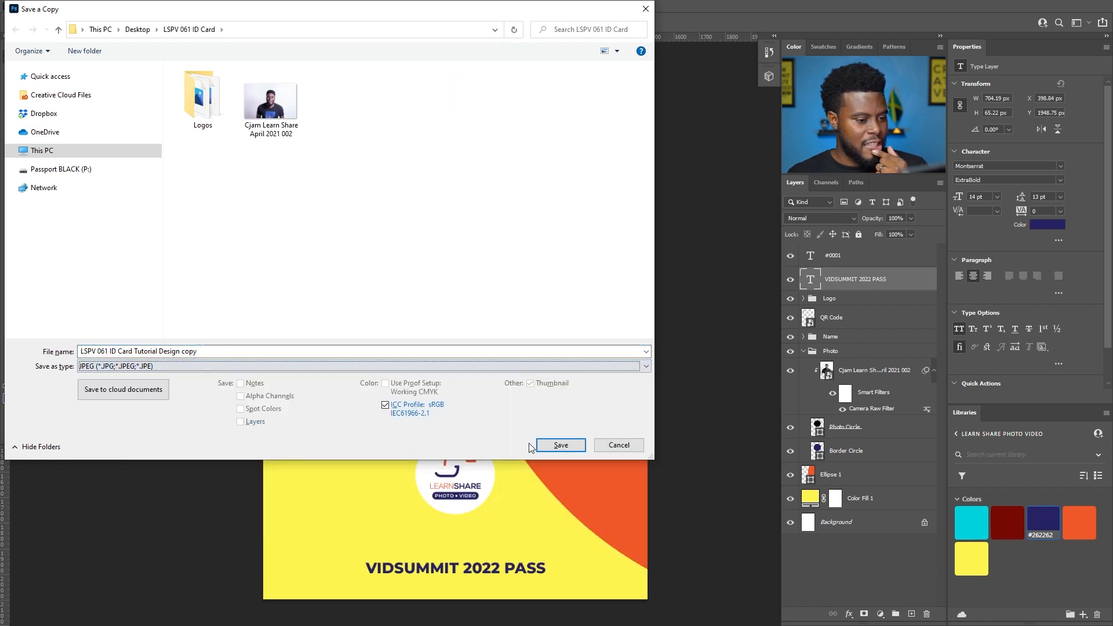
pyautogui.click(560, 444)
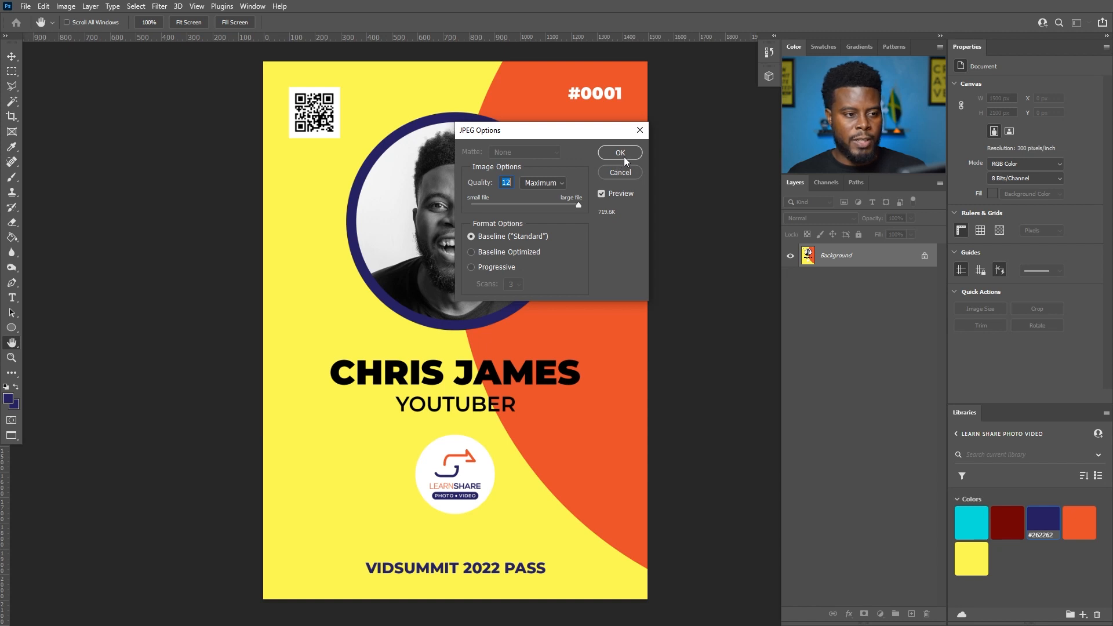
pyautogui.click(620, 153)
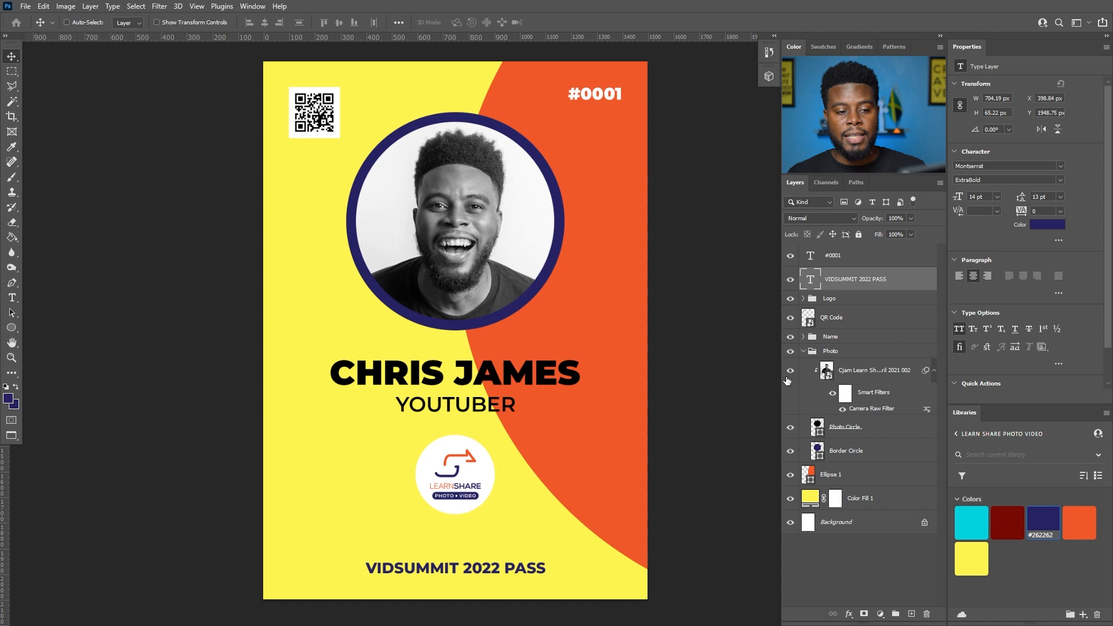
pyautogui.click(804, 351)
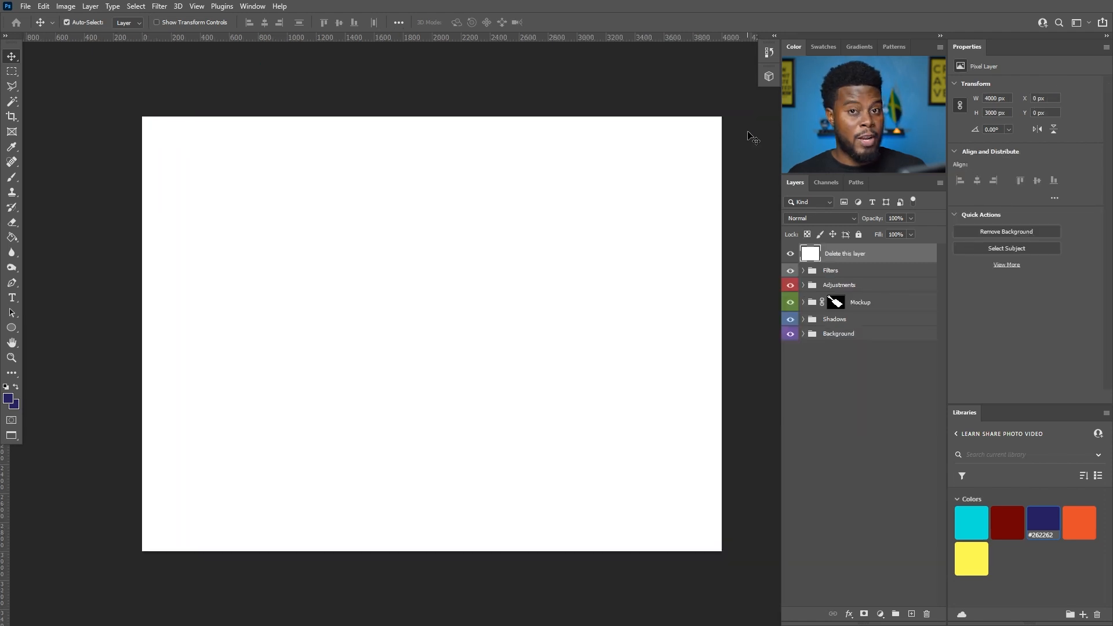
# - Hide and then delete the white 'Delete this layer' cover to reveal the lanyard mockup
pyautogui.hscroll(1, 749, 137)
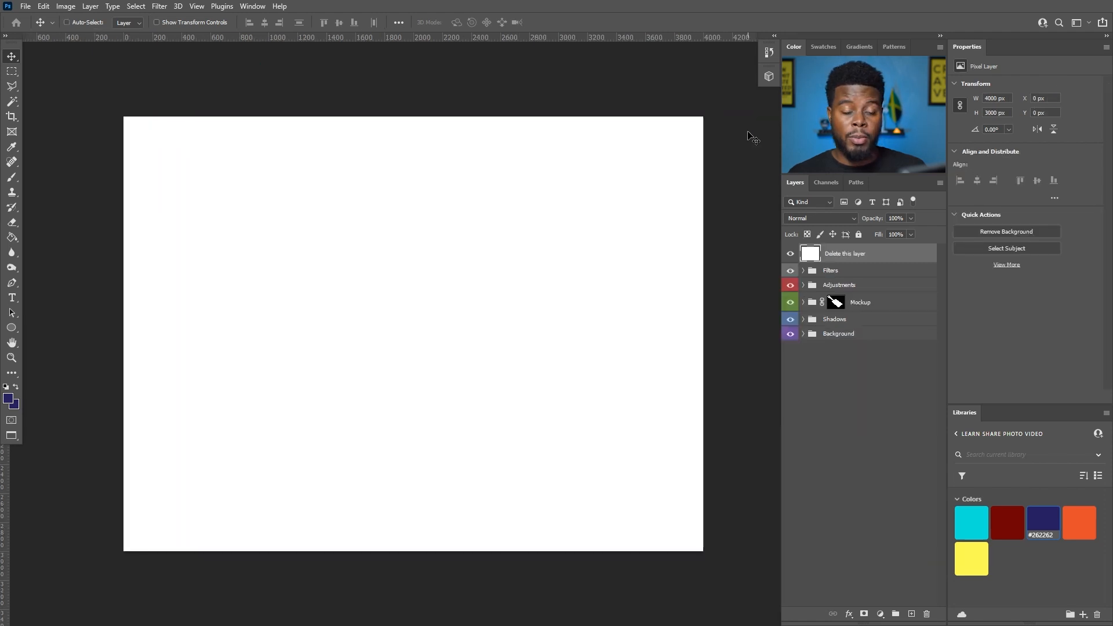
pyautogui.scroll(-1, 755, 164)
pyautogui.scroll(3, 735, 239)
pyautogui.scroll(-2, 774, 241)
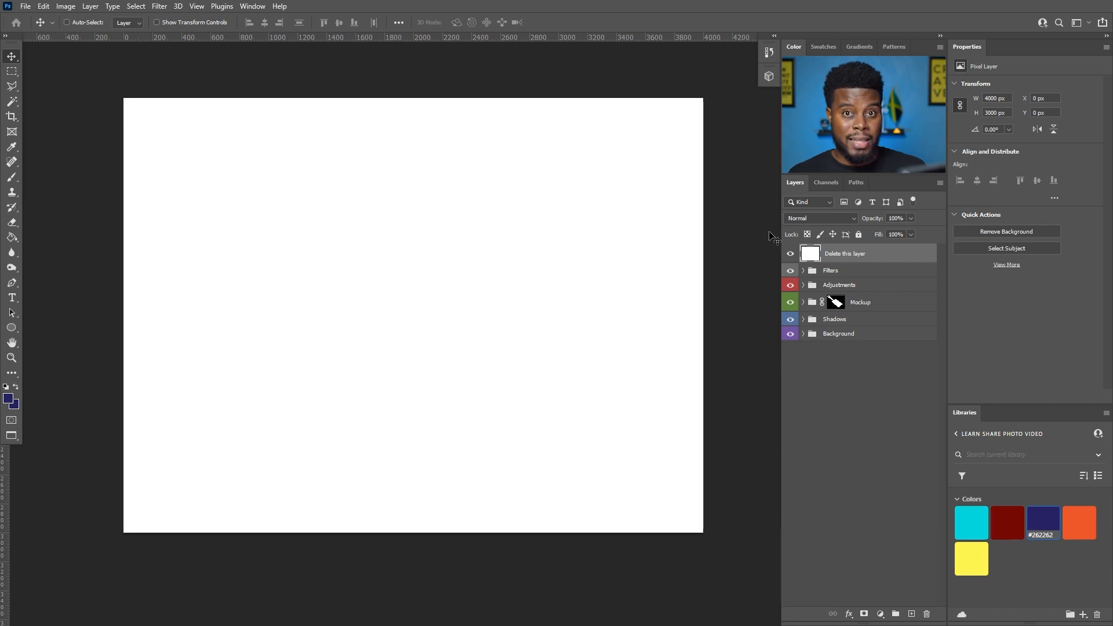
pyautogui.click(790, 253)
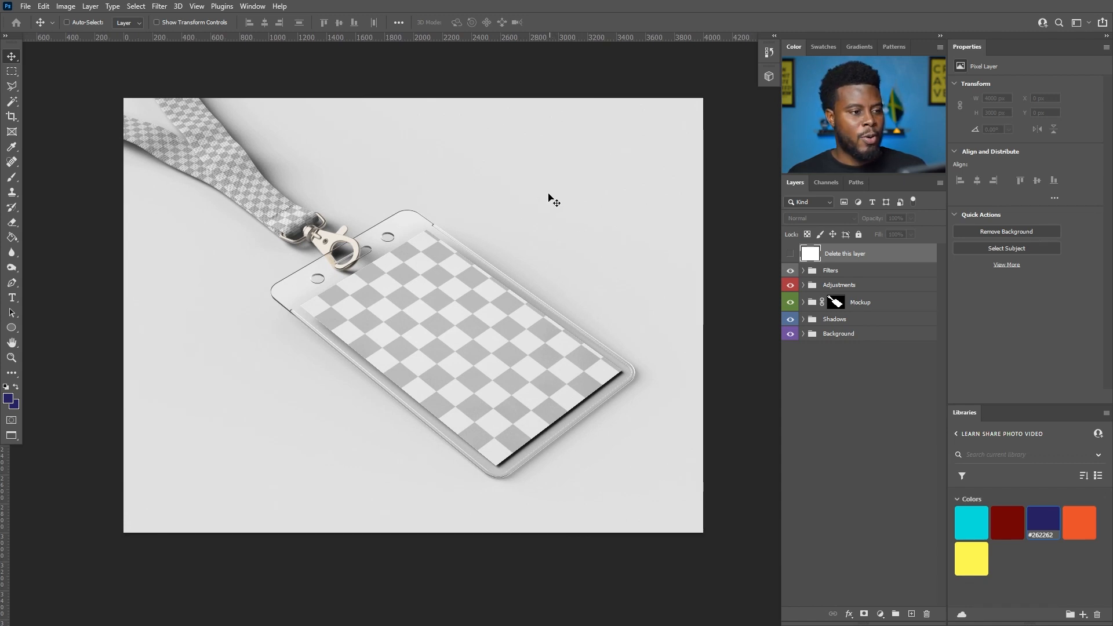
pyautogui.scroll(1, 529, 193)
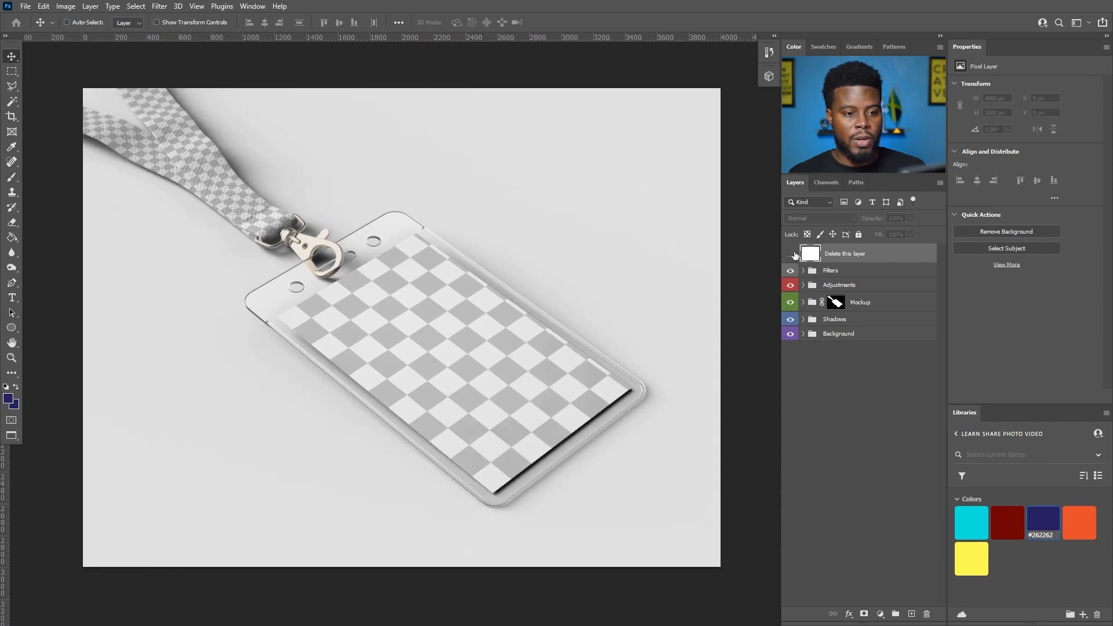
pyautogui.click(790, 254)
pyautogui.click(790, 254)
pyautogui.click(790, 253)
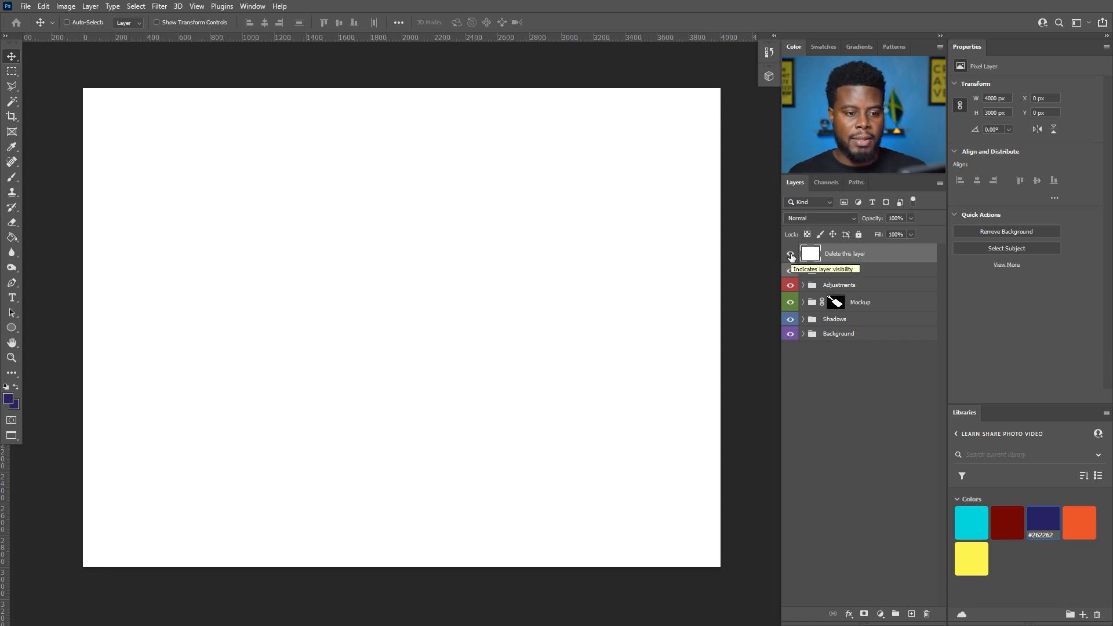
pyautogui.click(790, 255)
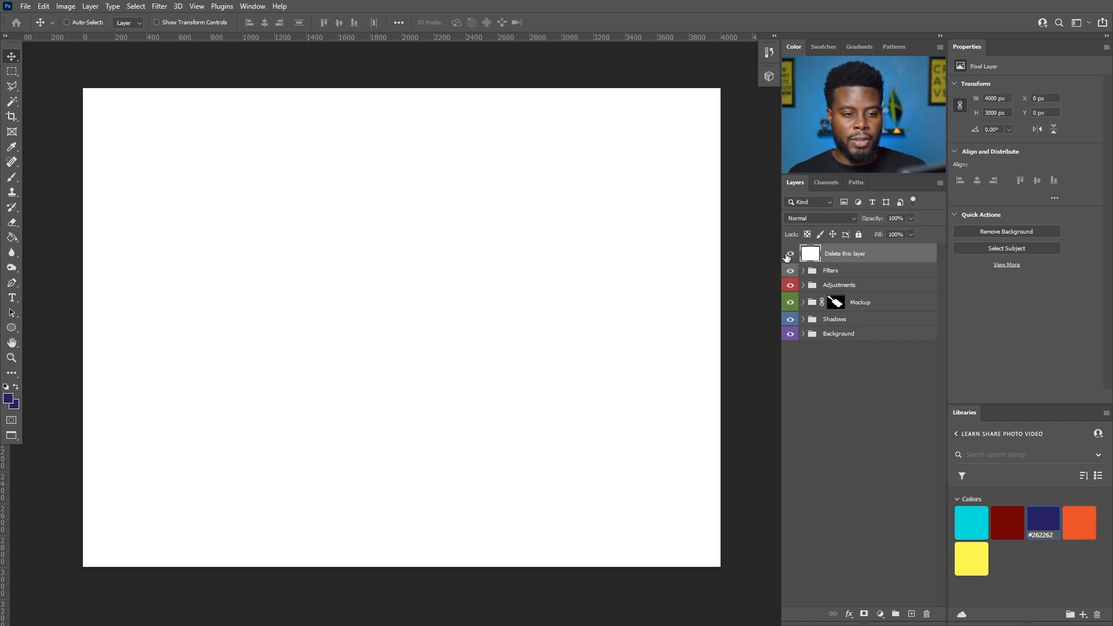
pyautogui.press('Delete')
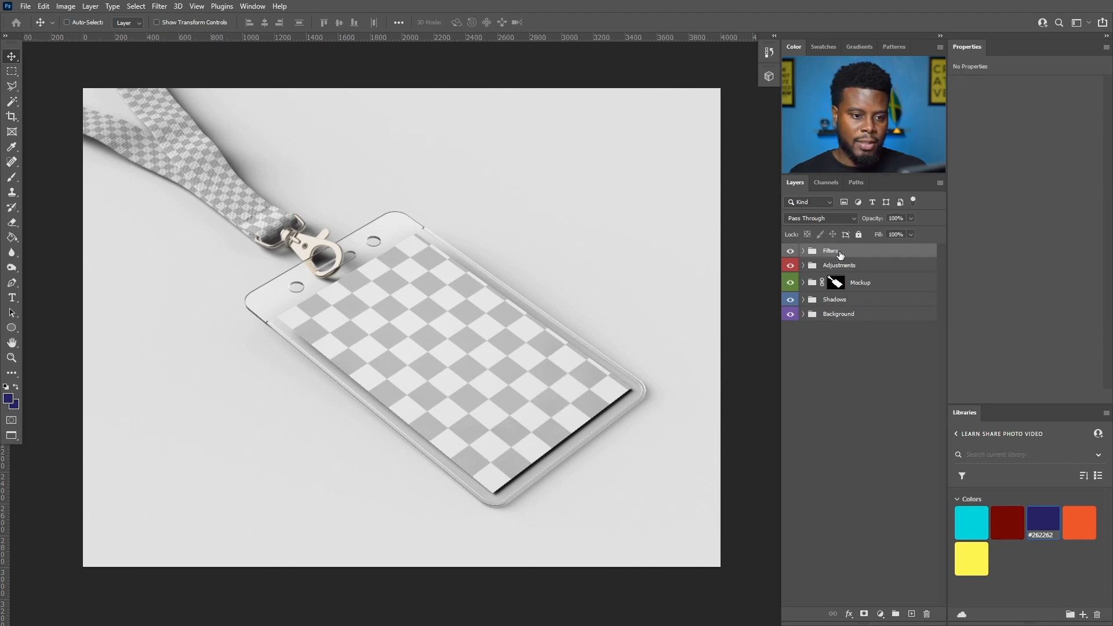
# - Expand the Mockup group and select the 'Paste Your Project Here' layer
pyautogui.click(790, 283)
pyautogui.click(790, 283)
pyautogui.click(802, 283)
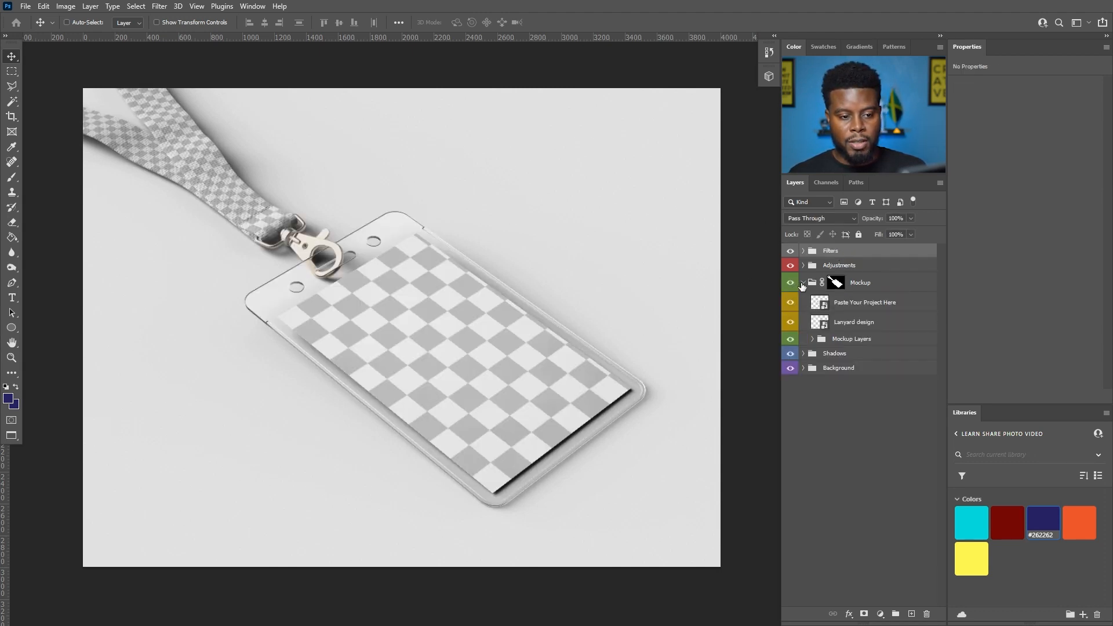
pyautogui.click(852, 305)
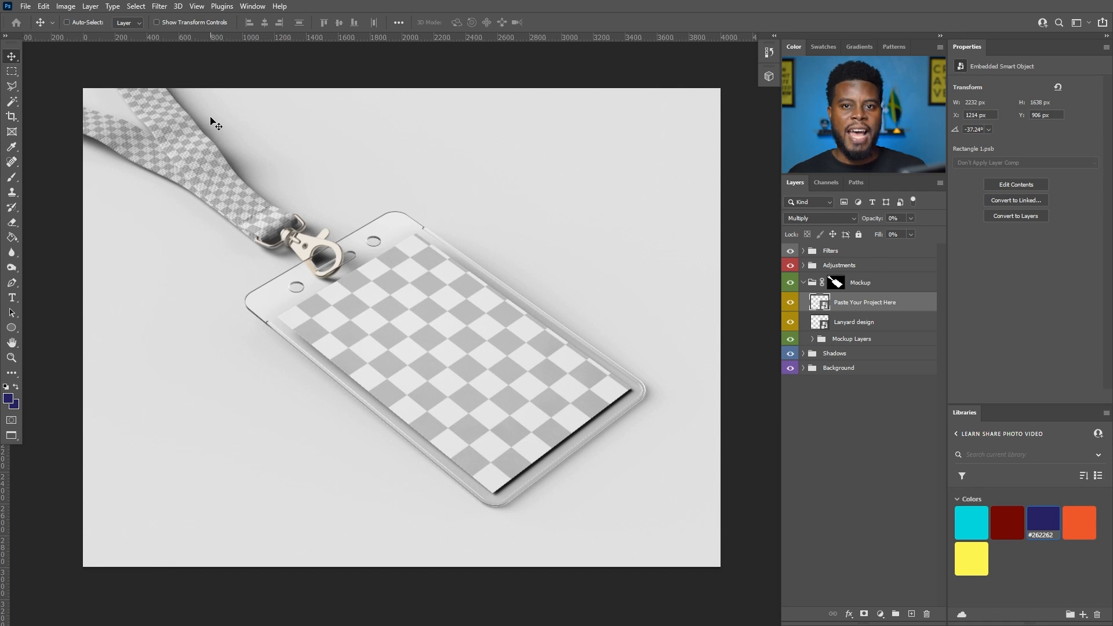
# - Open the 'Paste Your Project Here' smart object and drop the saved ID card JPEG onto it
pyautogui.doubleClick(826, 309)
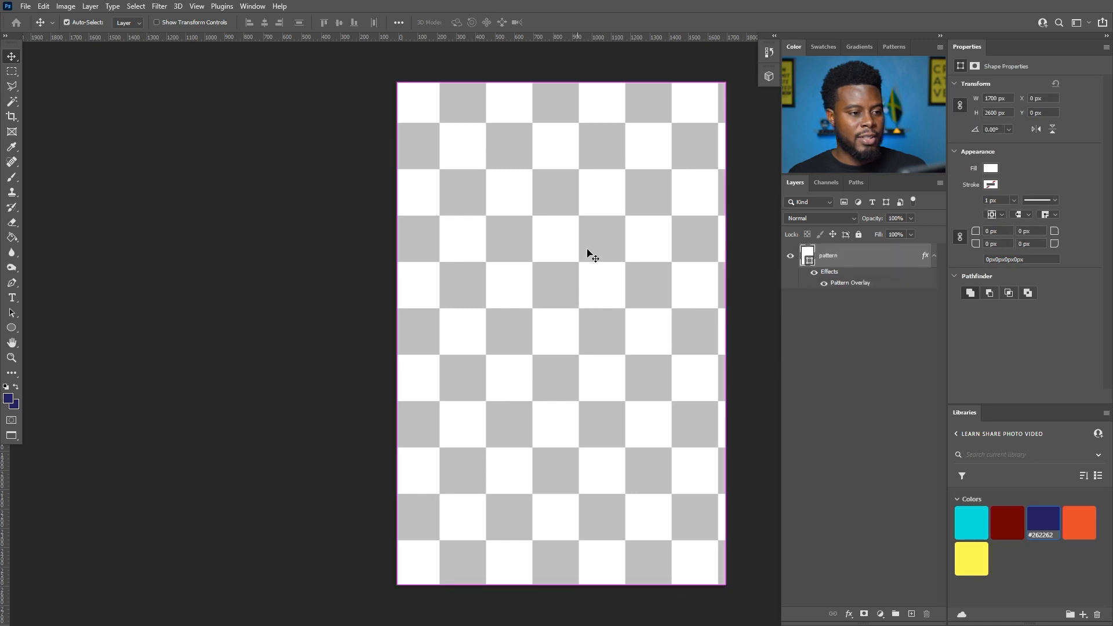
pyautogui.hscroll(1, 587, 253)
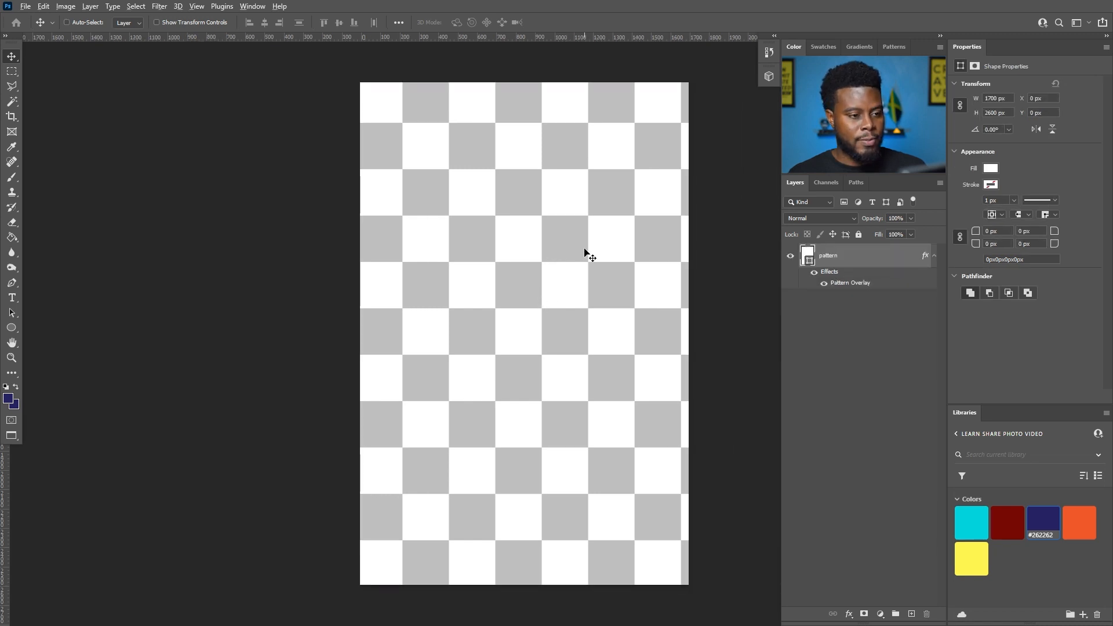
pyautogui.hotkey('alt', 'Tab')
pyautogui.click(809, 242)
pyautogui.moveTo(819, 231); pyautogui.dragTo(581, 481)
# - Scale the placed card to 250% so it fills the badge canvas, and commit
pyautogui.doubleClick(229, 22)
pyautogui.write('110')
pyautogui.press('Return')
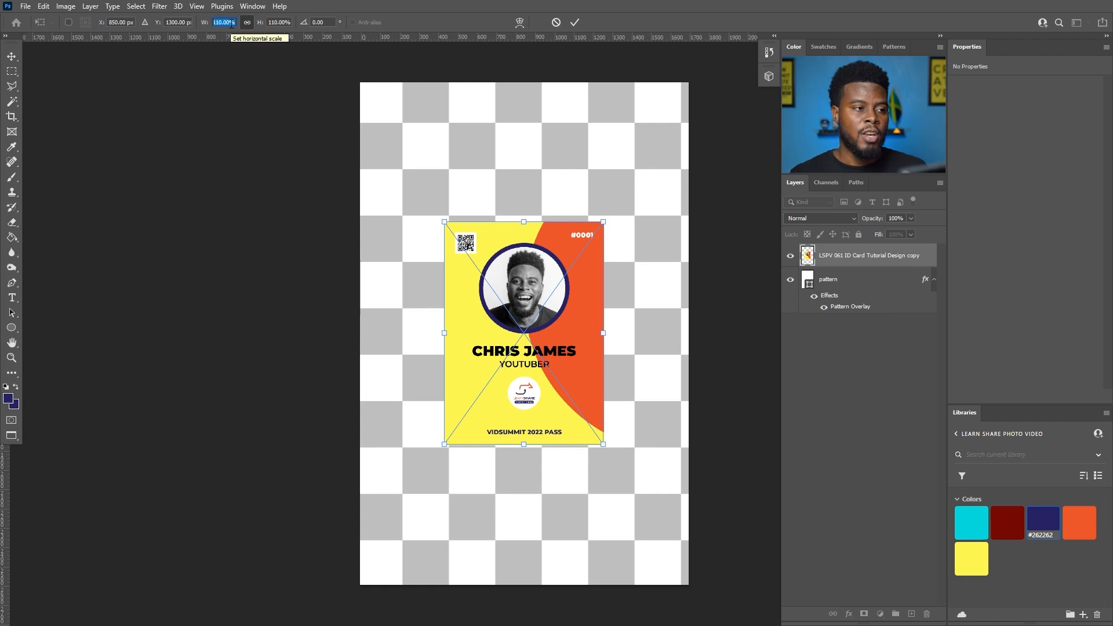
pyautogui.write('150')
pyautogui.press('Return')
pyautogui.write('240')
pyautogui.press('Return')
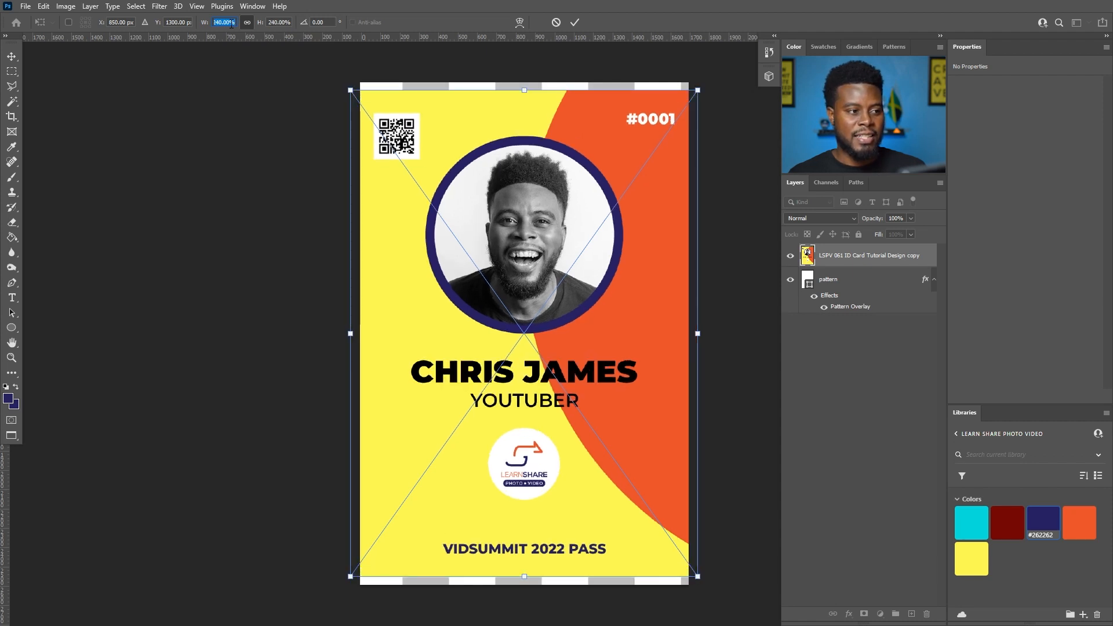
pyautogui.write('250')
pyautogui.press('Return')
pyautogui.press('Return')
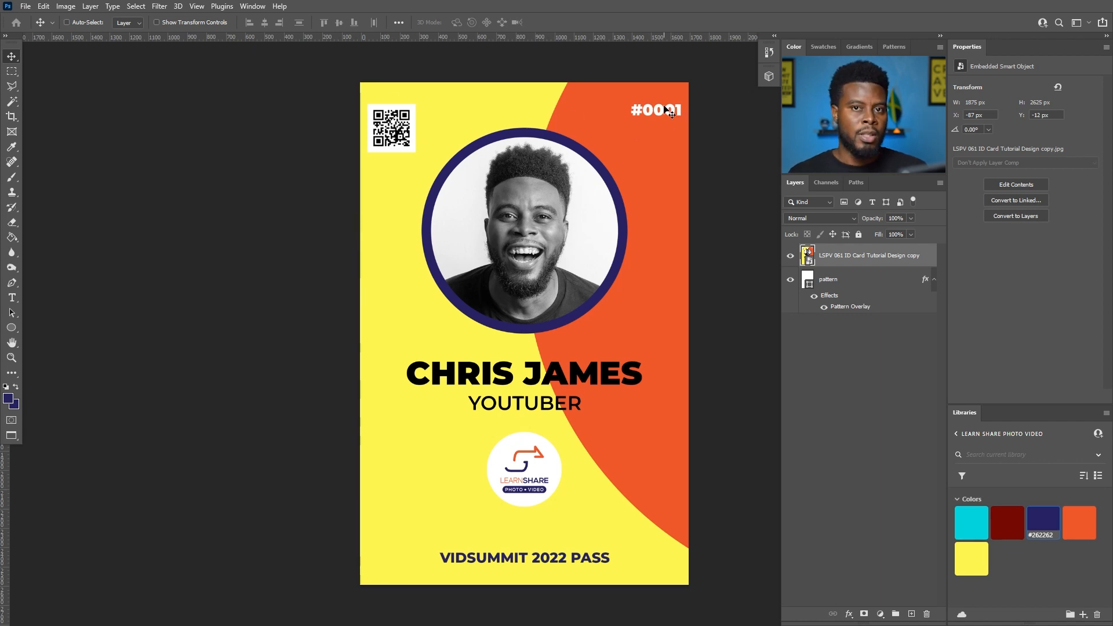
pyautogui.hotkey('ctrl', 't')
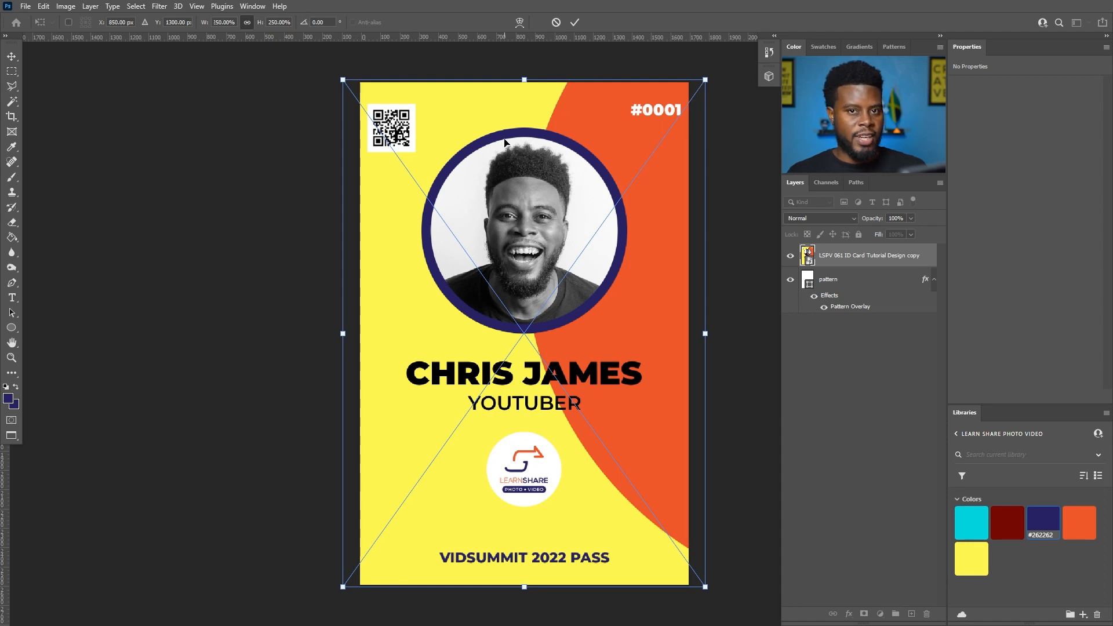
pyautogui.press('Return')
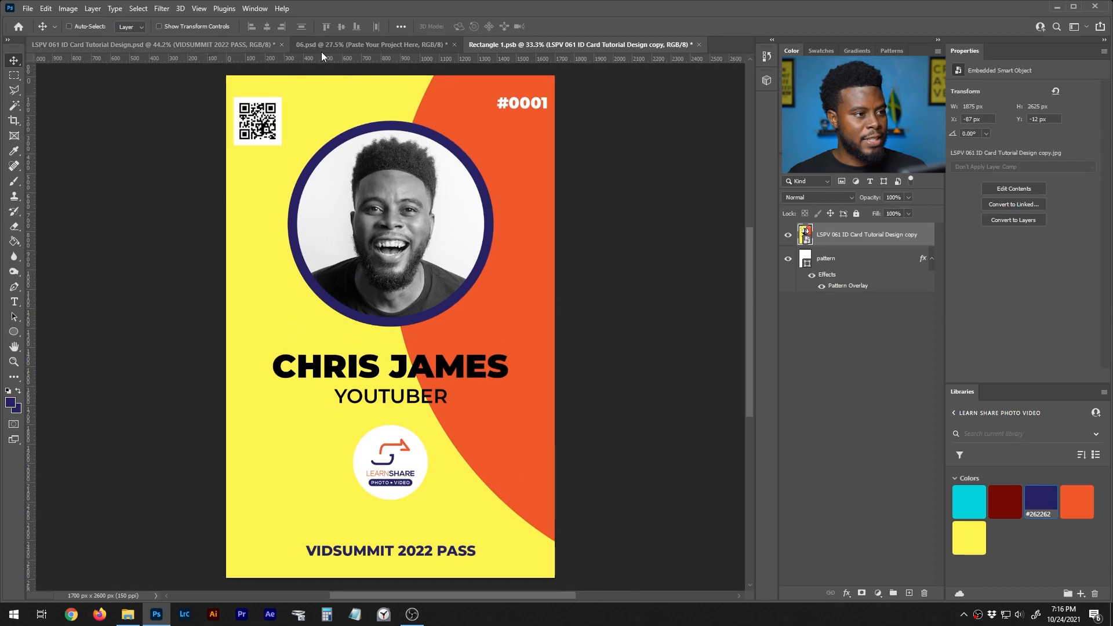
# - Back in the ID card design, nudge the #0001 text to the left
pyautogui.click(232, 43)
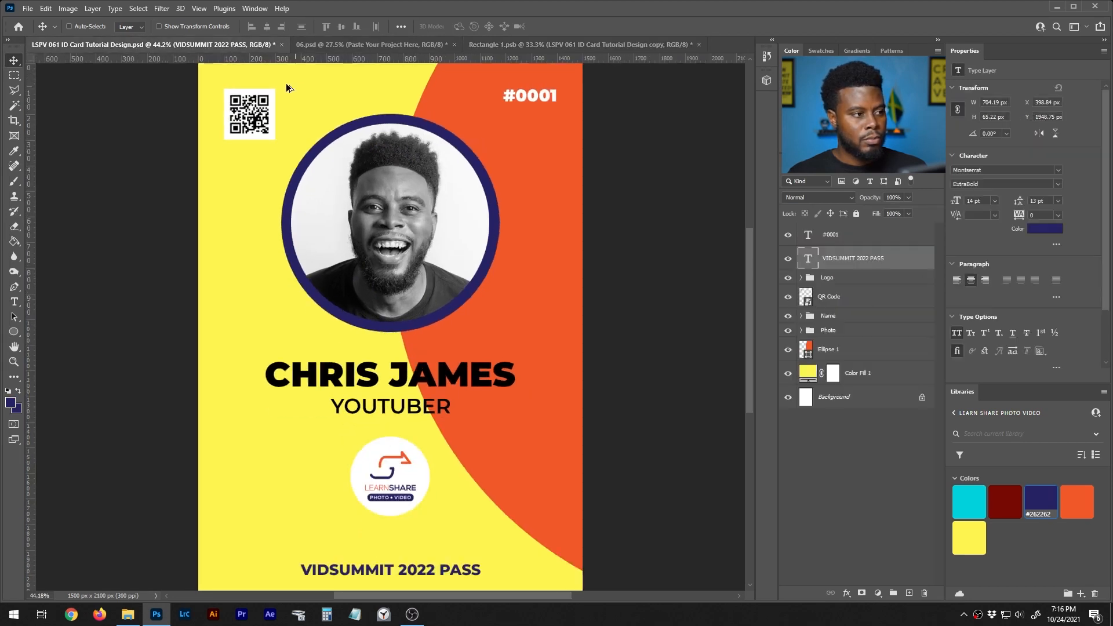
pyautogui.click(803, 236)
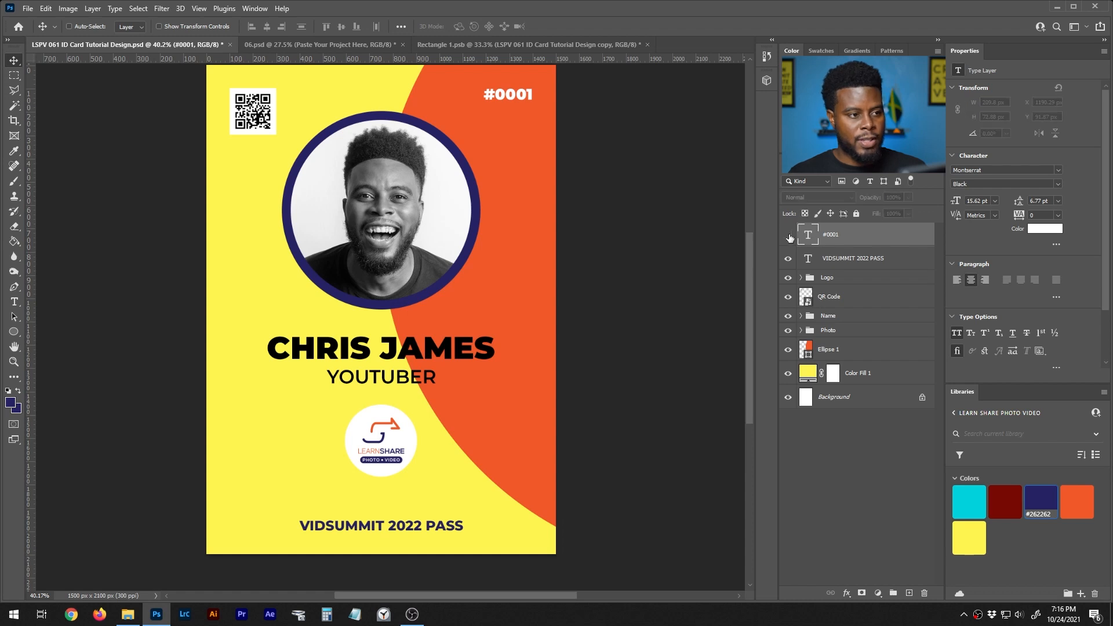
pyautogui.scroll(5, 378, 68)
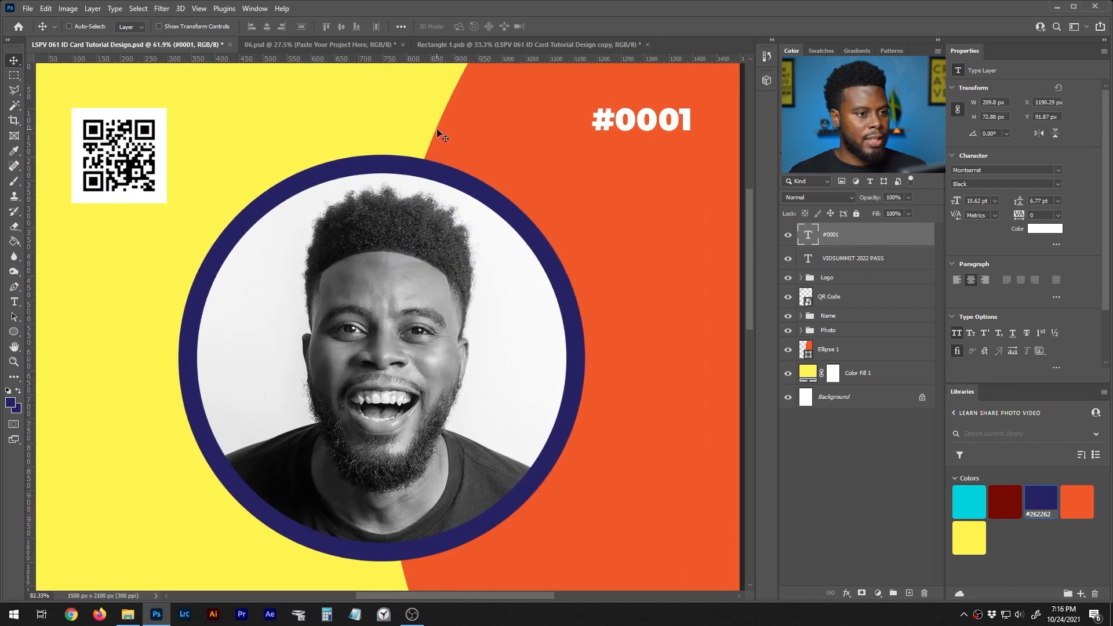
pyautogui.scroll(1, 442, 130)
pyautogui.hotkey('shift', 'Left')
pyautogui.hotkey('shift', 'Left')
pyautogui.hotkey('shift', 'Left')
pyautogui.hotkey('shift', 'Left')
pyautogui.hotkey('shift', 'Left')
pyautogui.hotkey('shift', 'Left')
pyautogui.hotkey('shift', 'Left')
pyautogui.hotkey('shift', 'Left')
pyautogui.hotkey('shift', 'Left')
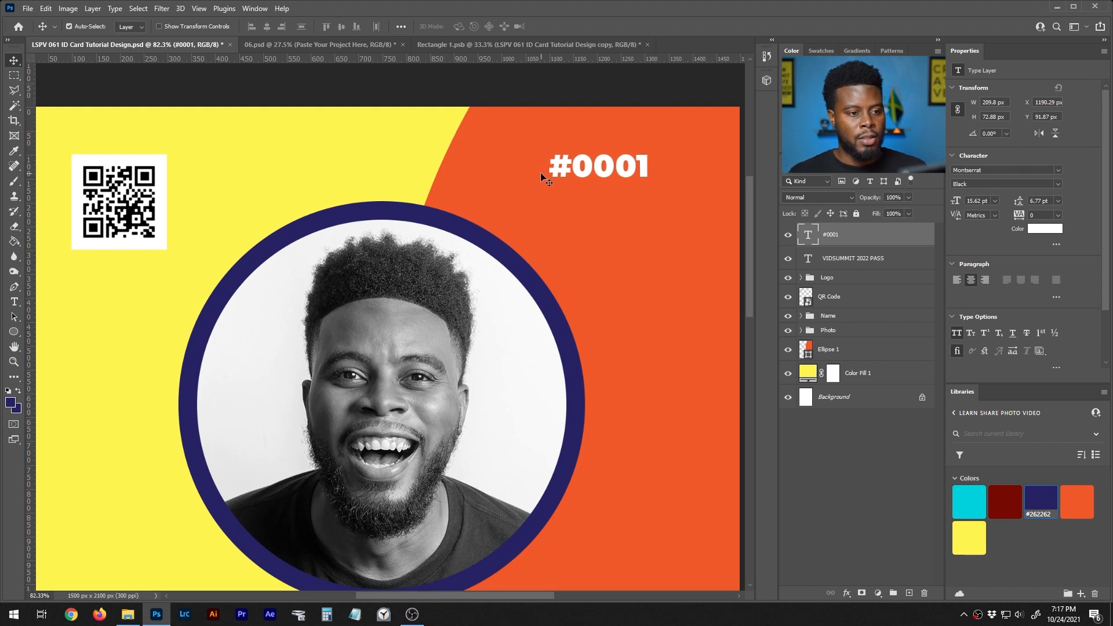
pyautogui.hotkey('ctrl', 'z')
pyautogui.hotkey('shift', 'Left')
pyautogui.hotkey('shift', 'Left')
pyautogui.hotkey('shift', 'Left')
pyautogui.hotkey('shift', 'Left')
pyautogui.hotkey('shift', 'Left')
pyautogui.hotkey('shift', 'Left')
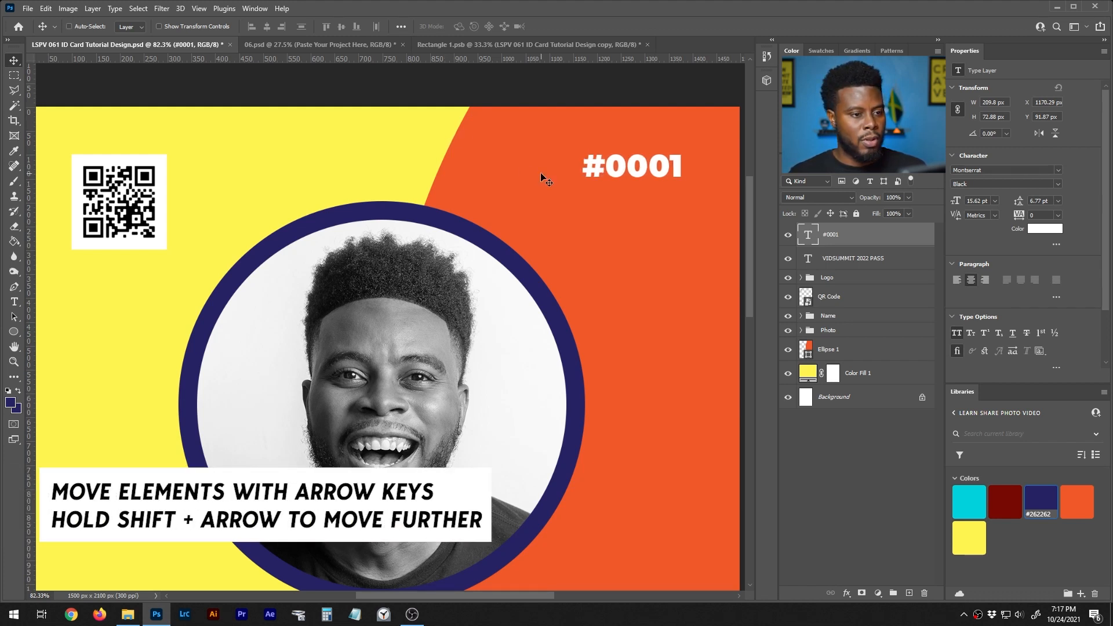
pyautogui.hotkey('shift', 'Left')
pyautogui.hotkey('shift', 'Left')
pyautogui.hotkey('shift', 'Left')
pyautogui.hotkey('shift', 'Left')
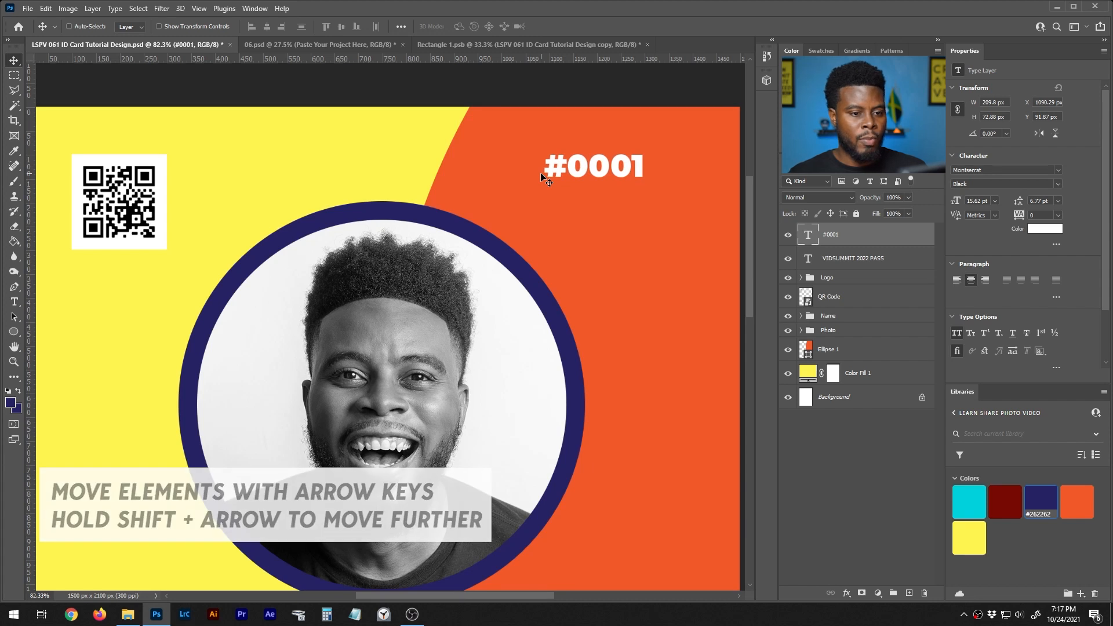
pyautogui.click(841, 257)
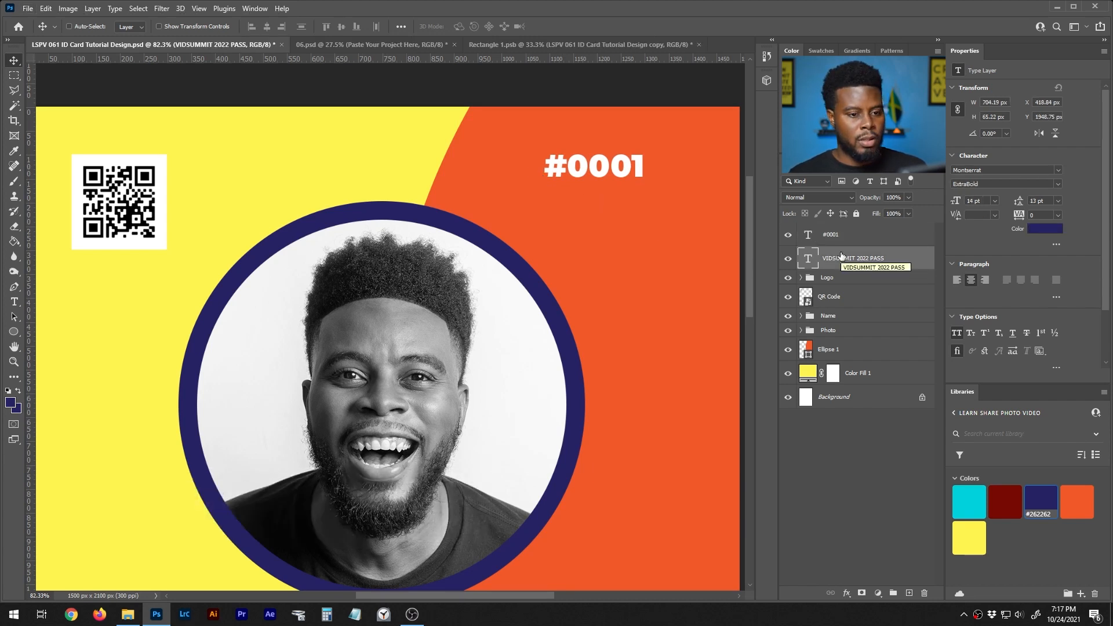
pyautogui.press('ctrl')
pyautogui.hotkey('ctrl', 'z')
pyautogui.hotkey('ctrl', 'z')
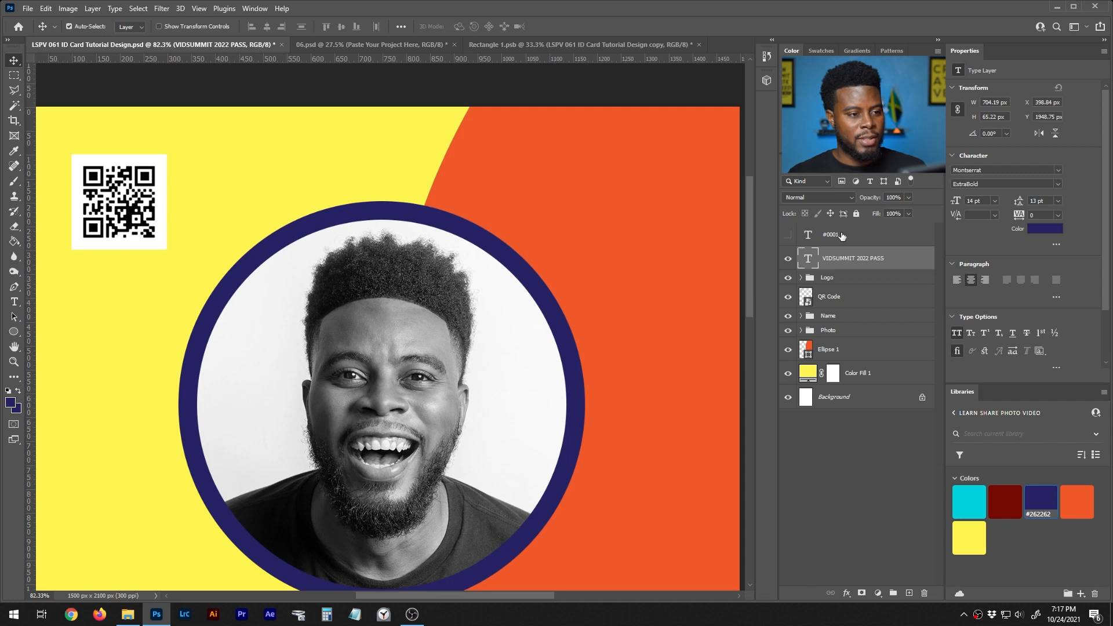
pyautogui.hotkey('ctrl', 'shift', 'z')
pyautogui.hotkey('ctrl', 'shift', 'z')
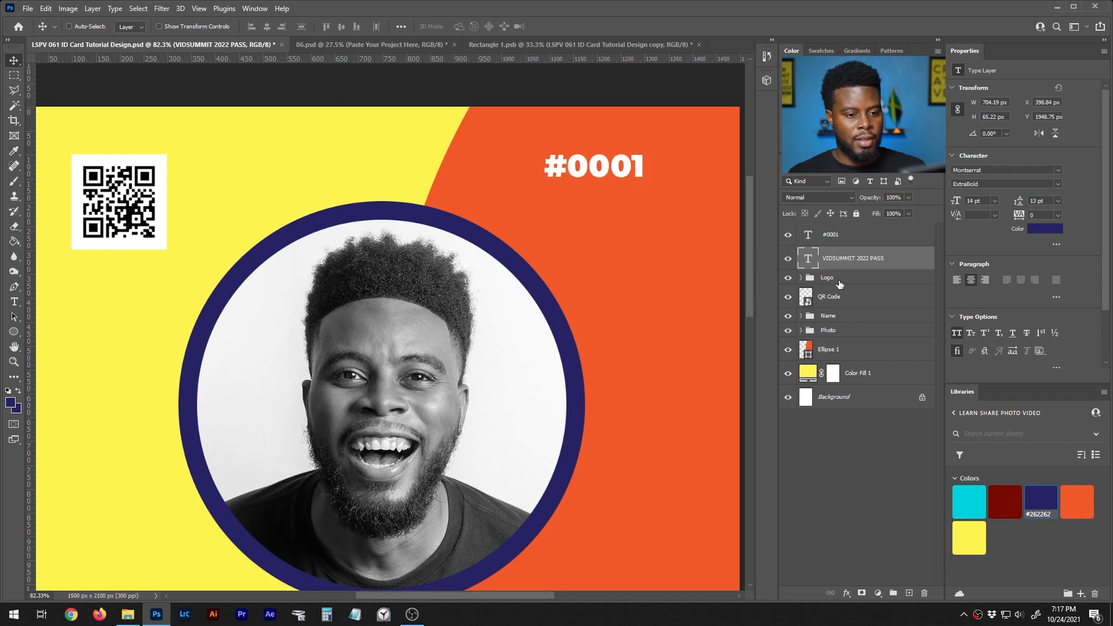
# - Nudge the QR Code layer right to X 200 px, Y 100 px
pyautogui.click(835, 296)
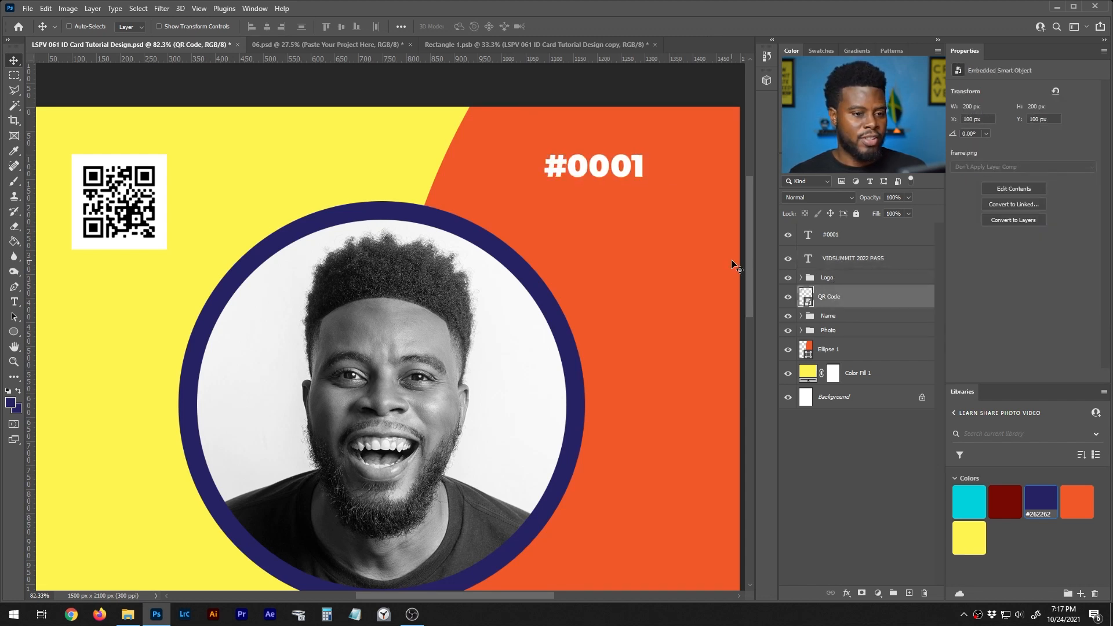
pyautogui.hotkey('shift', 'Right')
pyautogui.hotkey('shift', 'Right')
pyautogui.hotkey('shift', 'Right')
pyautogui.hotkey('shift', 'Right')
pyautogui.hotkey('shift', 'Right')
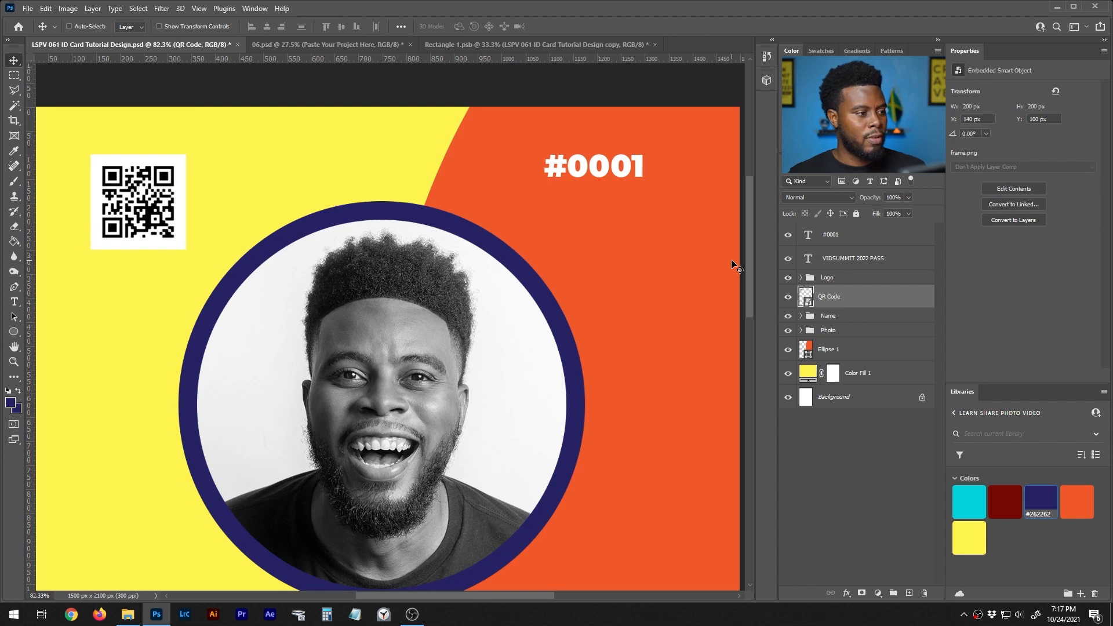
pyautogui.scroll(-3, 701, 234)
pyautogui.hotkey('shift', 'Right')
pyautogui.hotkey('shift', 'Right')
pyautogui.hotkey('shift', 'Right')
pyautogui.hotkey('shift', 'Right')
pyautogui.hotkey('shift', 'Right')
# - Enlarge the Photo group's circle and reposition it on the card
pyautogui.scroll(-2, 548, 242)
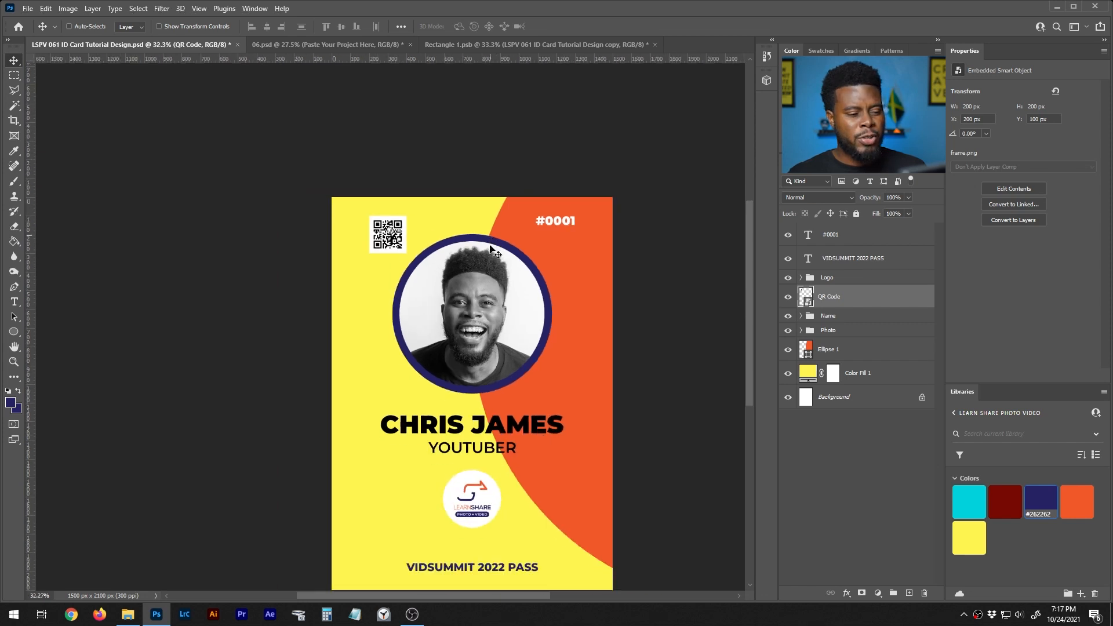
pyautogui.scroll(2, 490, 272)
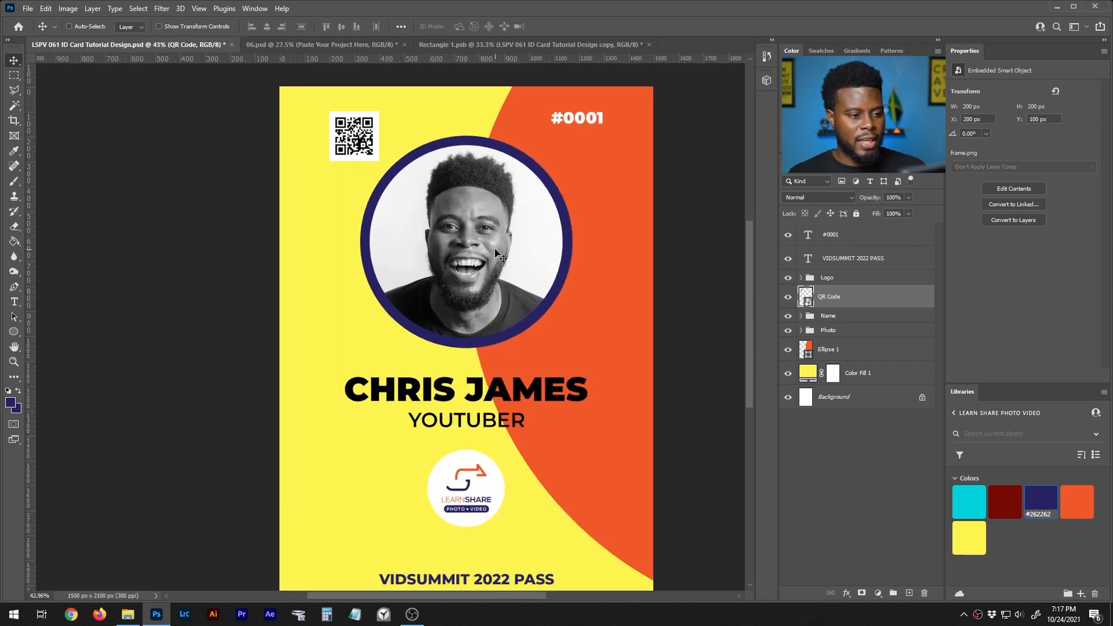
pyautogui.scroll(-1, 497, 255)
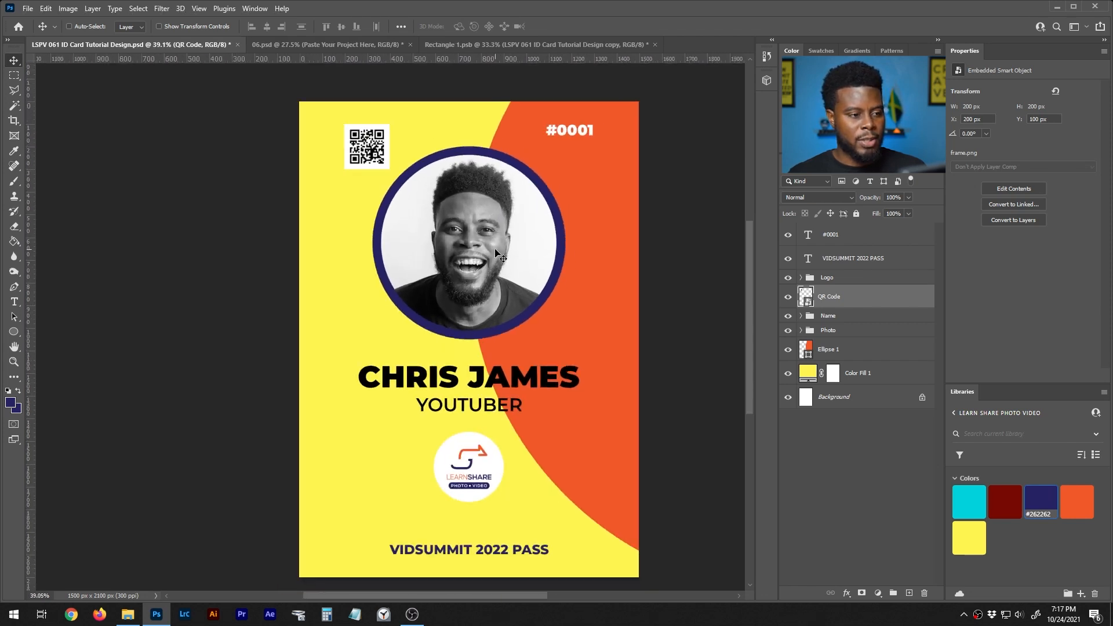
pyautogui.click(828, 329)
pyautogui.scroll(2, 565, 322)
pyautogui.hotkey('ctrl', 't')
pyautogui.click(570, 238)
pyautogui.scroll(-2, 548, 232)
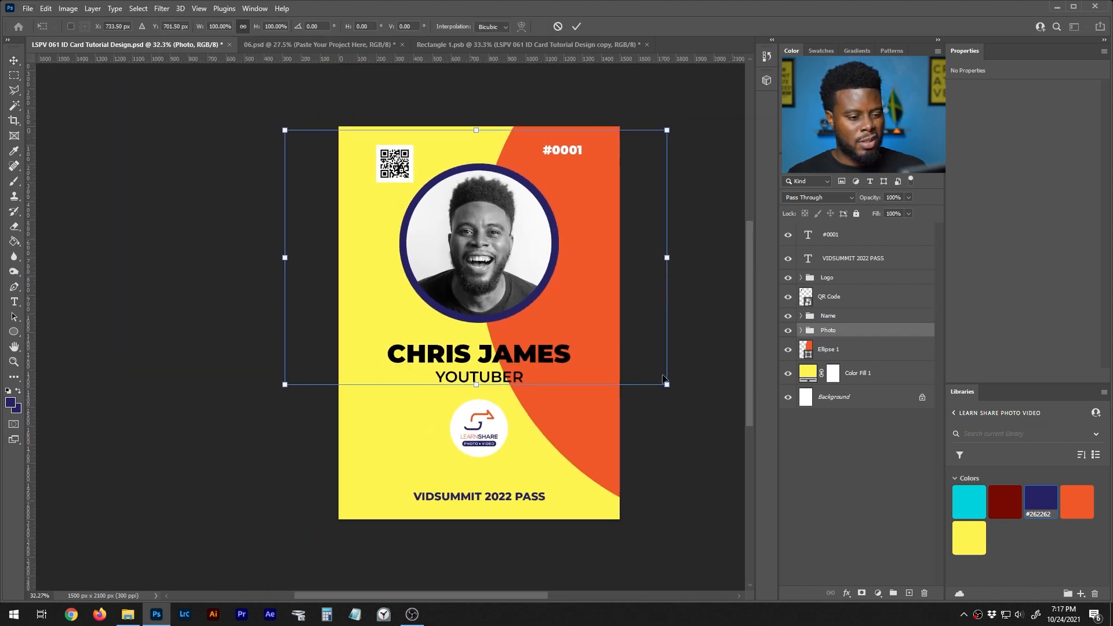
pyautogui.moveTo(670, 387); pyautogui.dragTo(748, 432)
pyautogui.moveTo(543, 244); pyautogui.dragTo(536, 242)
pyautogui.press('Return')
# - Move the Name group left and lower, and shift the YOUTUBER line up and left
pyautogui.scroll(-2, 529, 240)
pyautogui.scroll(5, 485, 325)
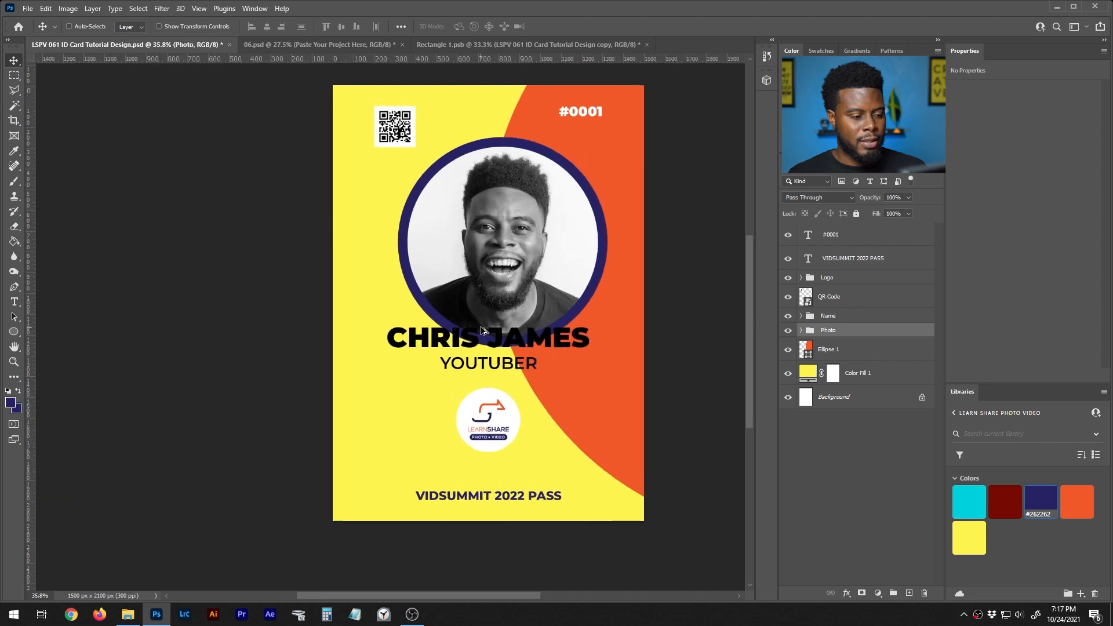
pyautogui.click(830, 319)
pyautogui.moveTo(547, 347); pyautogui.dragTo(526, 393)
pyautogui.click(802, 317)
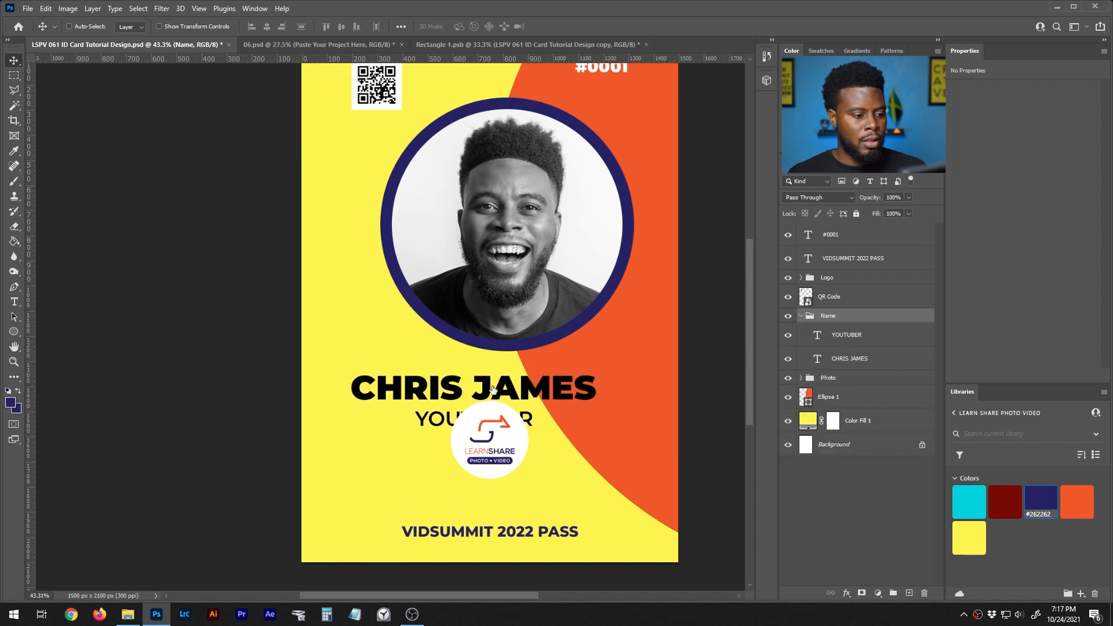
pyautogui.moveTo(441, 422); pyautogui.dragTo(388, 427)
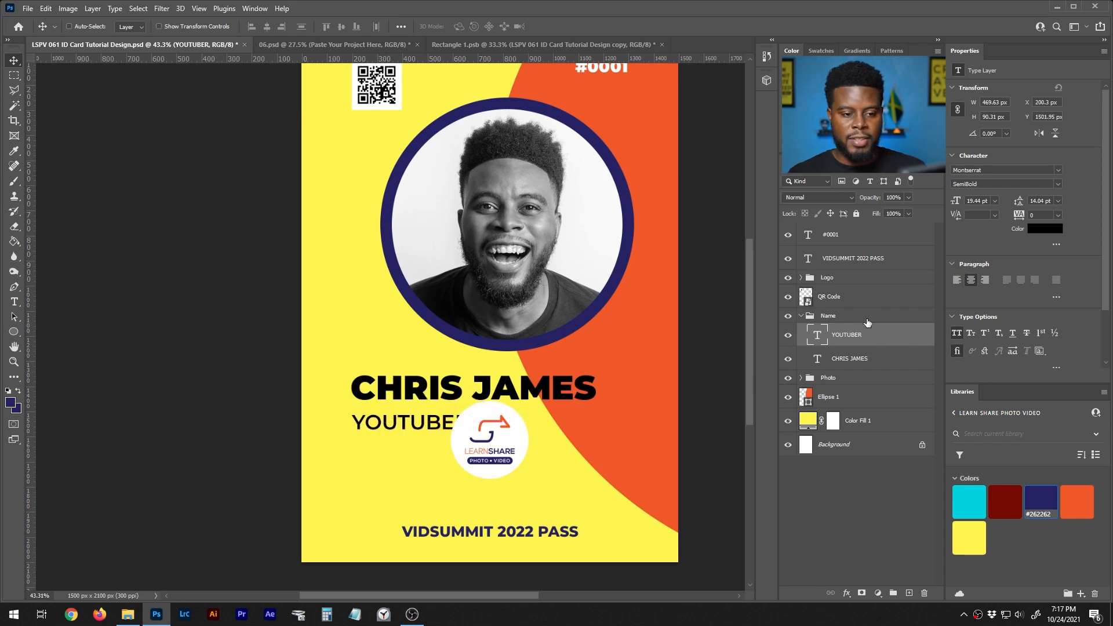
# - Move the LearnShare logo right, hide VIDSUMMIT 2022 PASS, and enlarge the logo
pyautogui.click(833, 281)
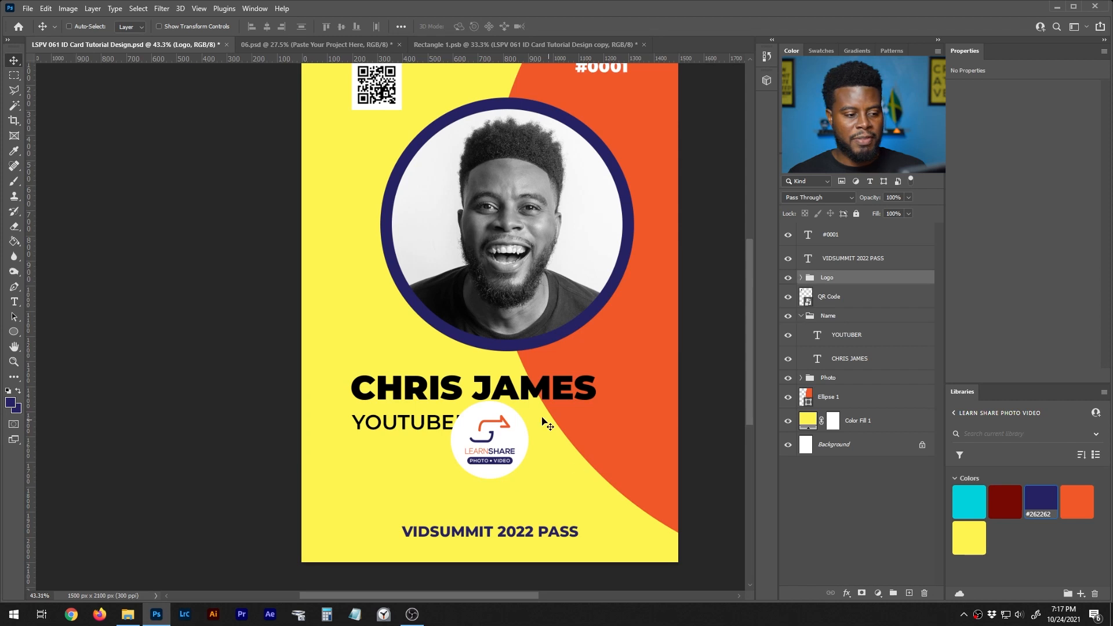
pyautogui.moveTo(503, 434); pyautogui.dragTo(593, 459)
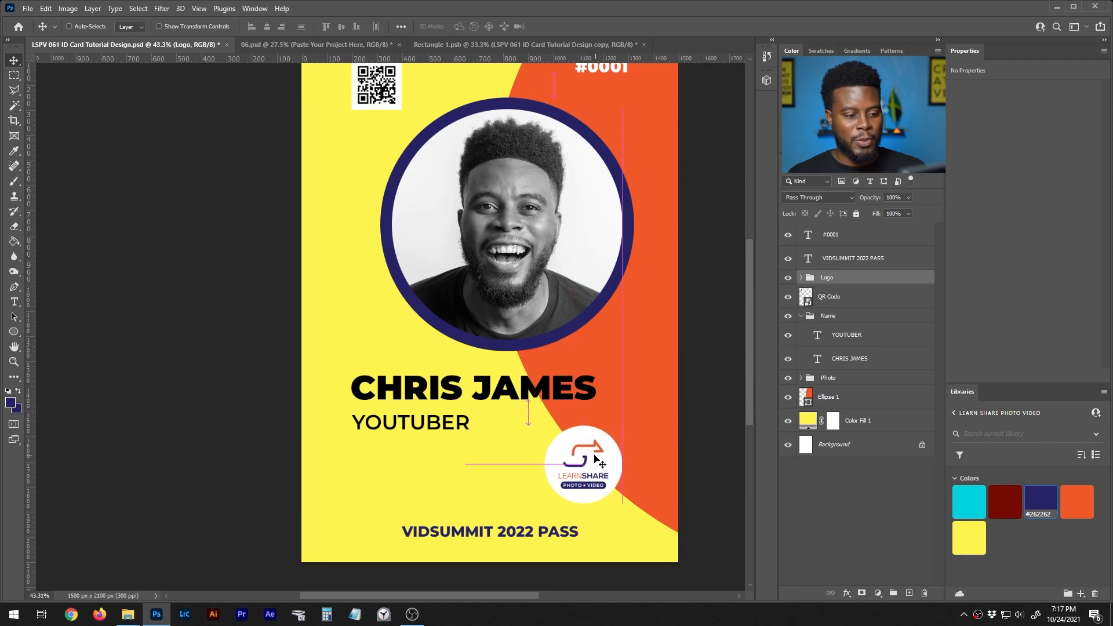
pyautogui.scroll(-3, 577, 364)
pyautogui.scroll(2, 658, 272)
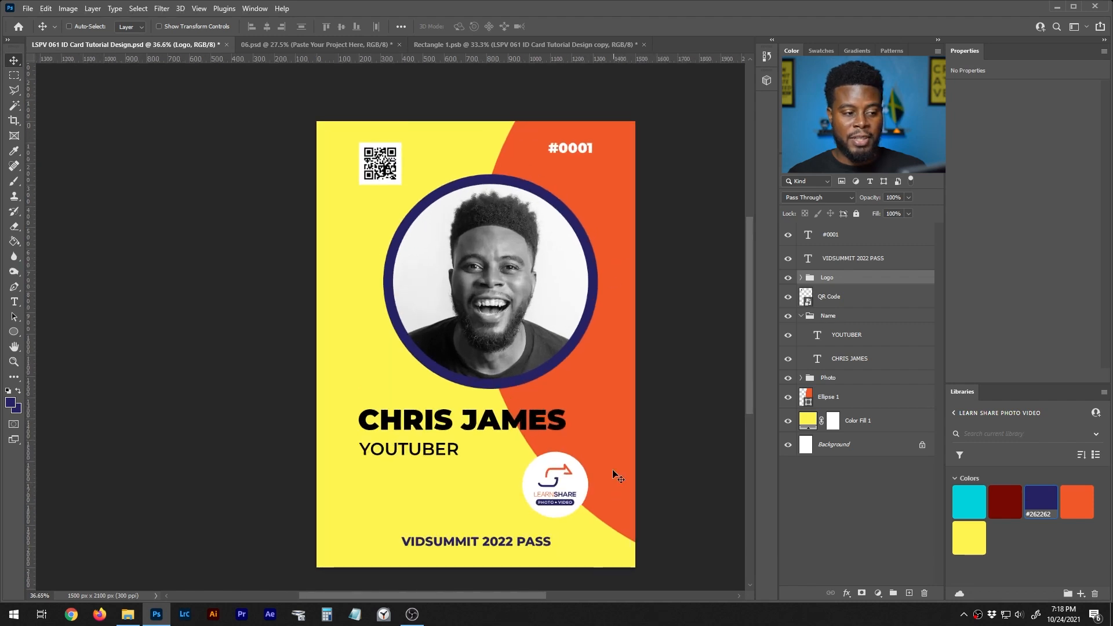
pyautogui.scroll(-1, 602, 231)
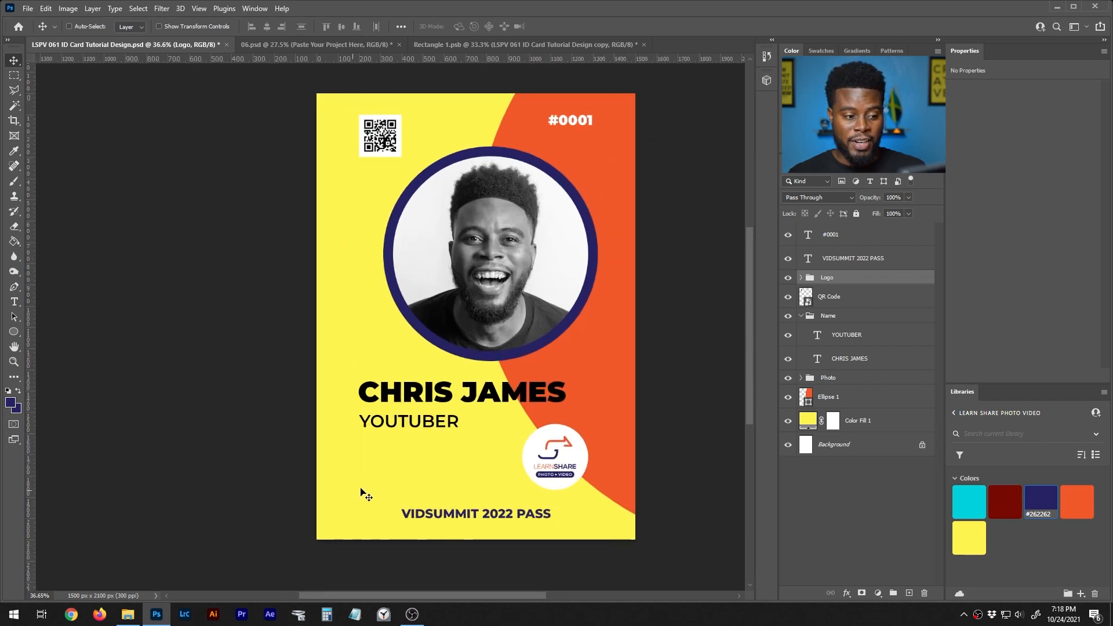
pyautogui.click(787, 263)
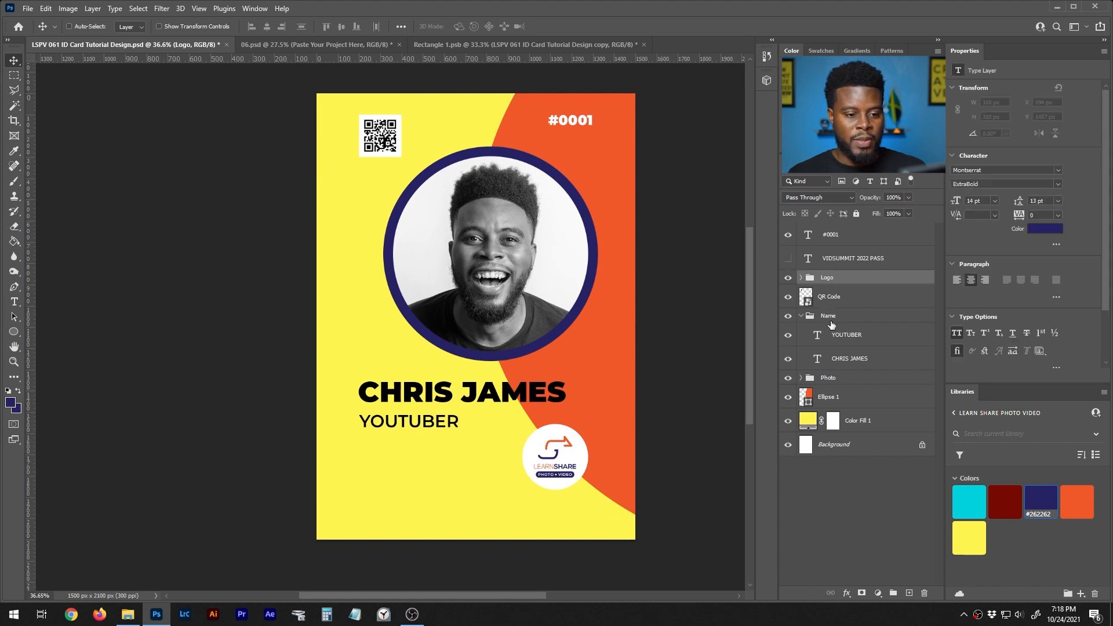
pyautogui.hotkey('ctrl', 't')
pyautogui.moveTo(522, 489); pyautogui.dragTo(497, 515)
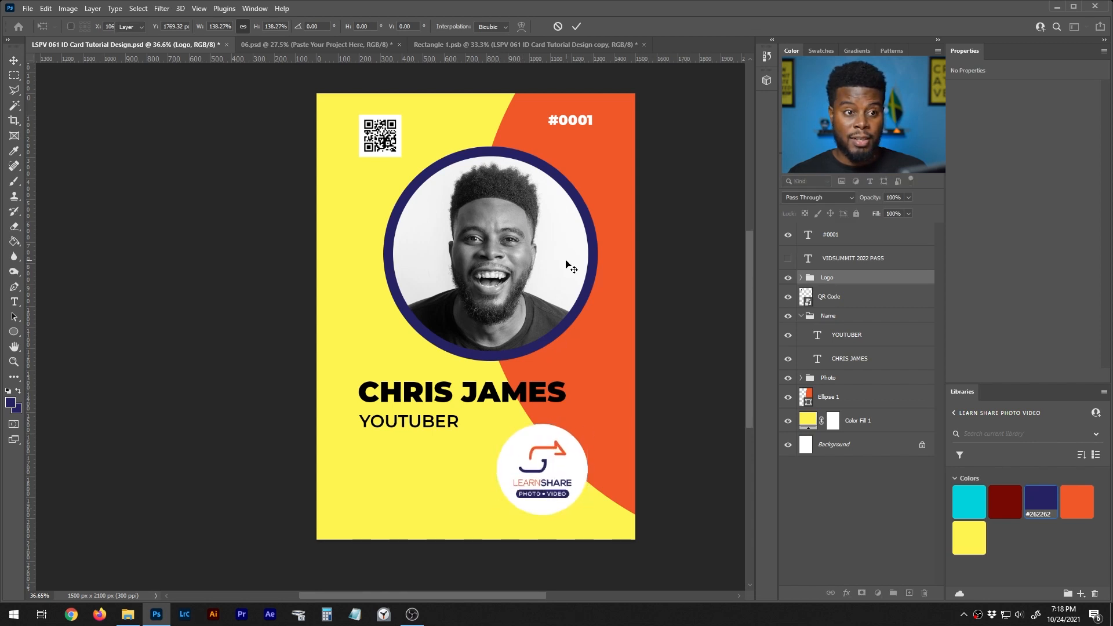
# - Undo the logo, photo and QR changes back to the original layout, then select the QR Code layer
pyautogui.scroll(-2, 566, 262)
pyautogui.scroll(3, 566, 262)
pyautogui.hotkey('ctrl', 'z')
pyautogui.hotkey('ctrl', 'z')
pyautogui.hotkey('ctrl', 'z')
pyautogui.hotkey('ctrl', 'z')
pyautogui.hotkey('ctrl', 'z')
pyautogui.hotkey('ctrl', 'z')
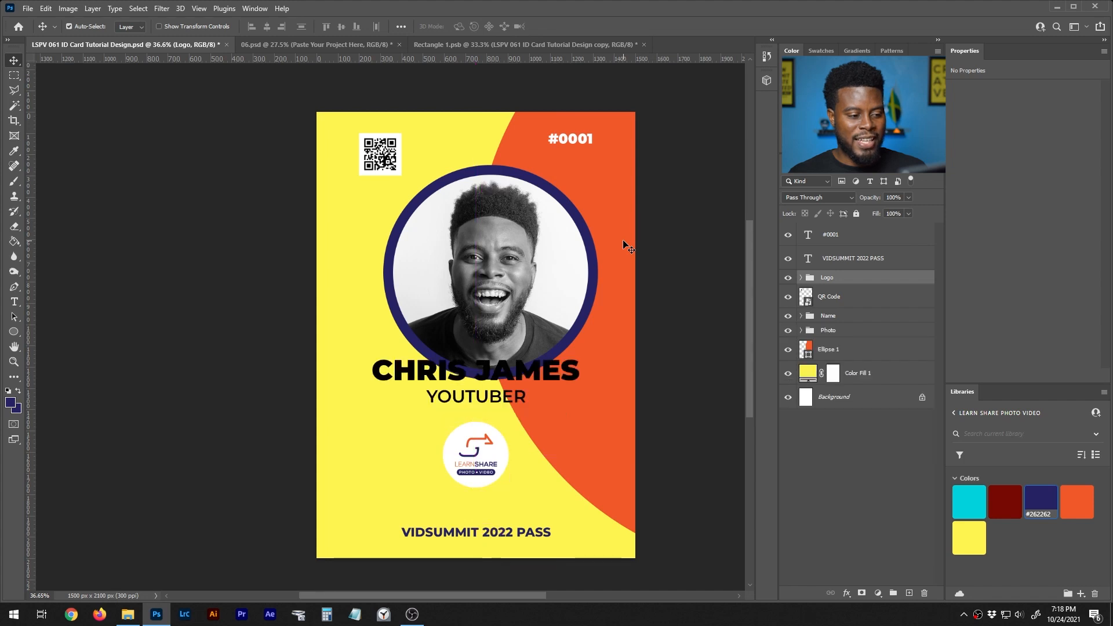
pyautogui.hotkey('ctrl', 'z')
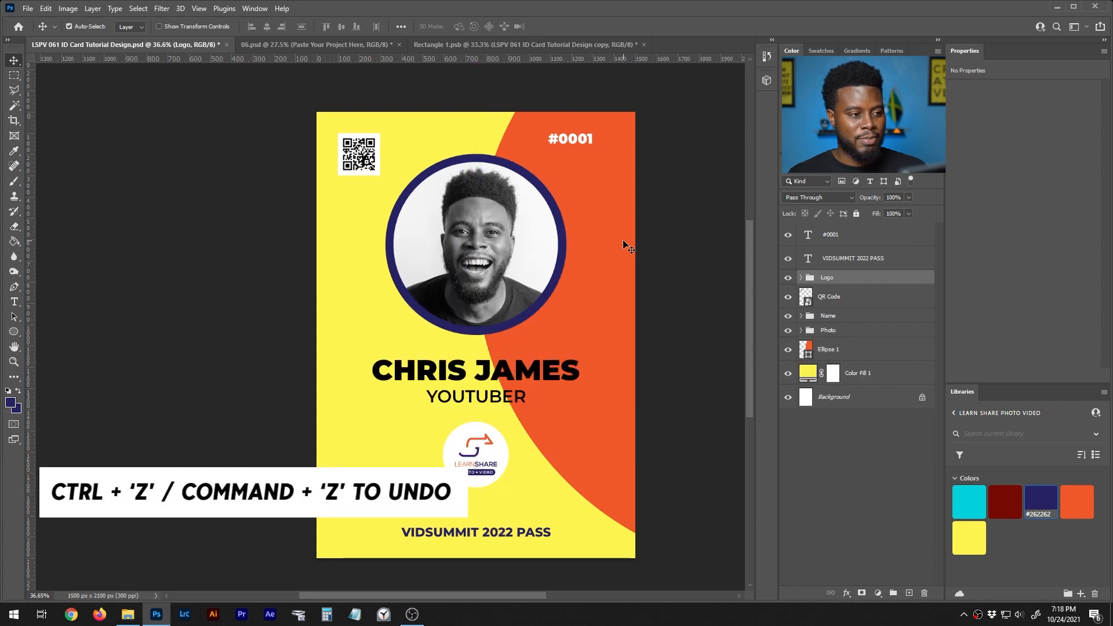
pyautogui.hotkey('ctrl', 'shift', 'z')
pyautogui.hotkey('ctrl', 'shift', 'z')
pyautogui.hotkey('ctrl', 'z')
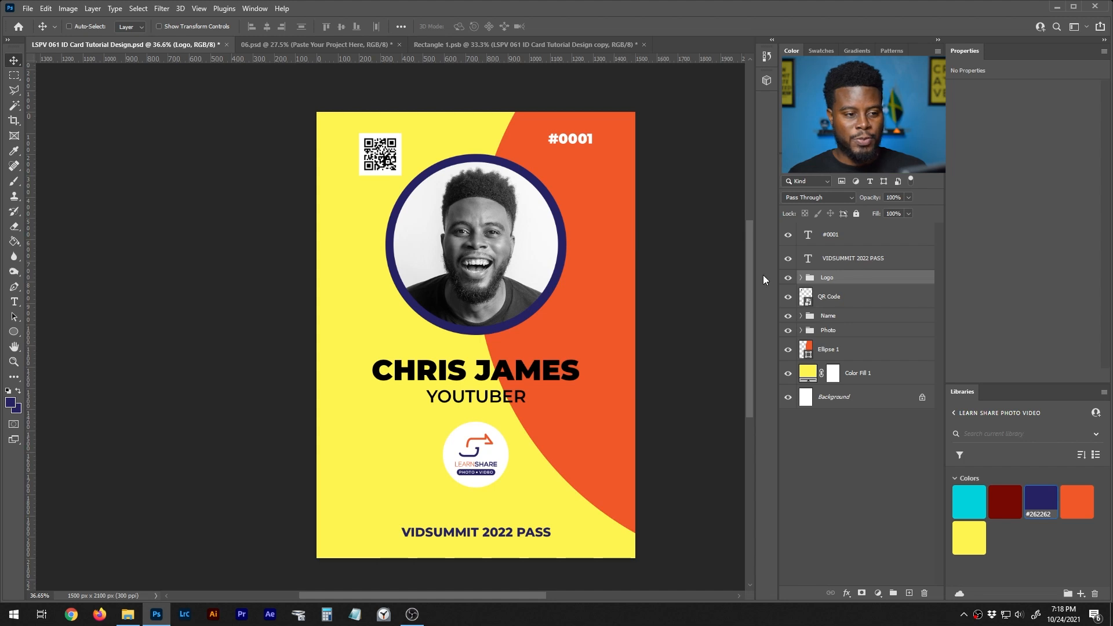
pyautogui.click(886, 306)
pyautogui.moveTo(393, 160); pyautogui.dragTo(584, 182)
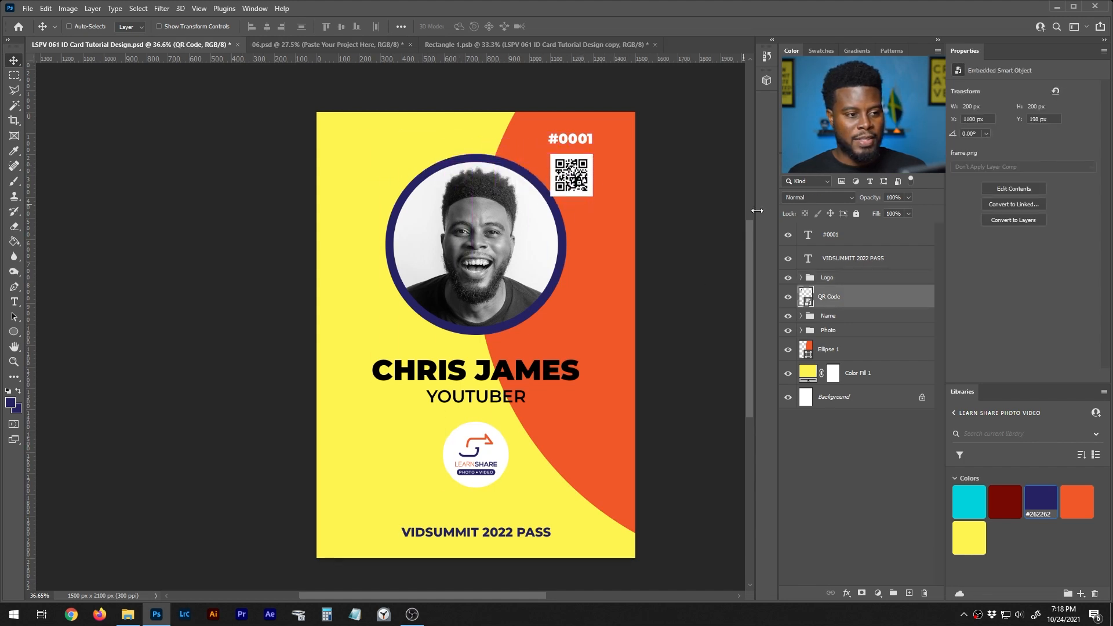
pyautogui.click(840, 330)
pyautogui.moveTo(617, 259); pyautogui.dragTo(593, 259)
pyautogui.hotkey('ctrl', '-')
pyautogui.scroll(1, 433, 196)
pyautogui.scroll(-1, 433, 196)
pyautogui.scroll(2, 438, 194)
pyautogui.scroll(-1, 441, 191)
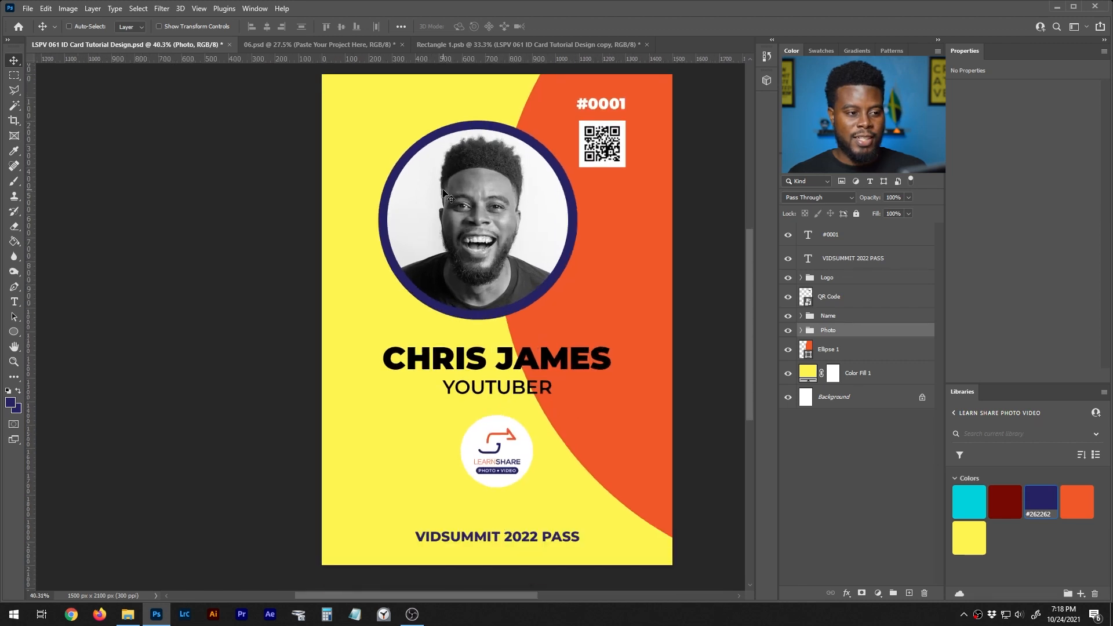
pyautogui.scroll(2, 540, 223)
pyautogui.scroll(-3, 539, 223)
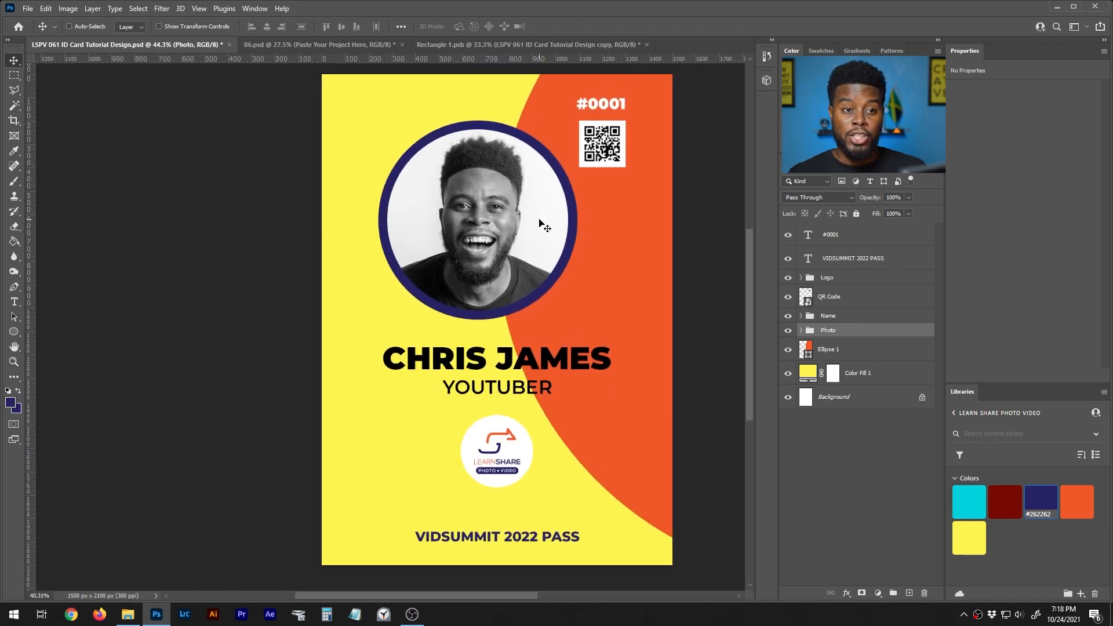
pyautogui.scroll(1, 539, 223)
pyautogui.scroll(-1, 539, 223)
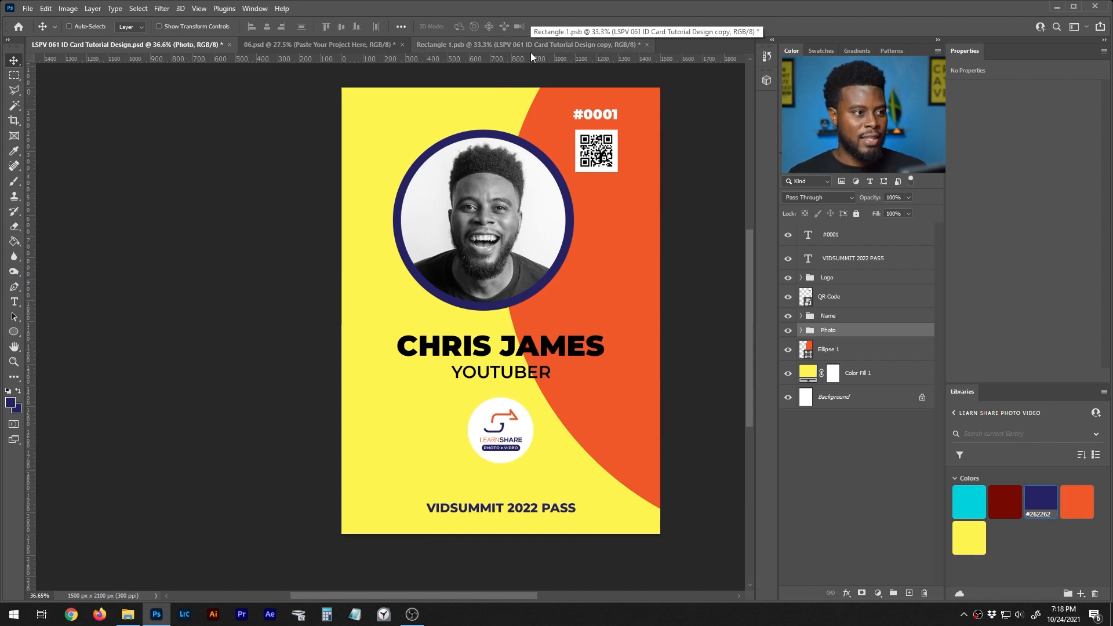
pyautogui.scroll(1, 494, 180)
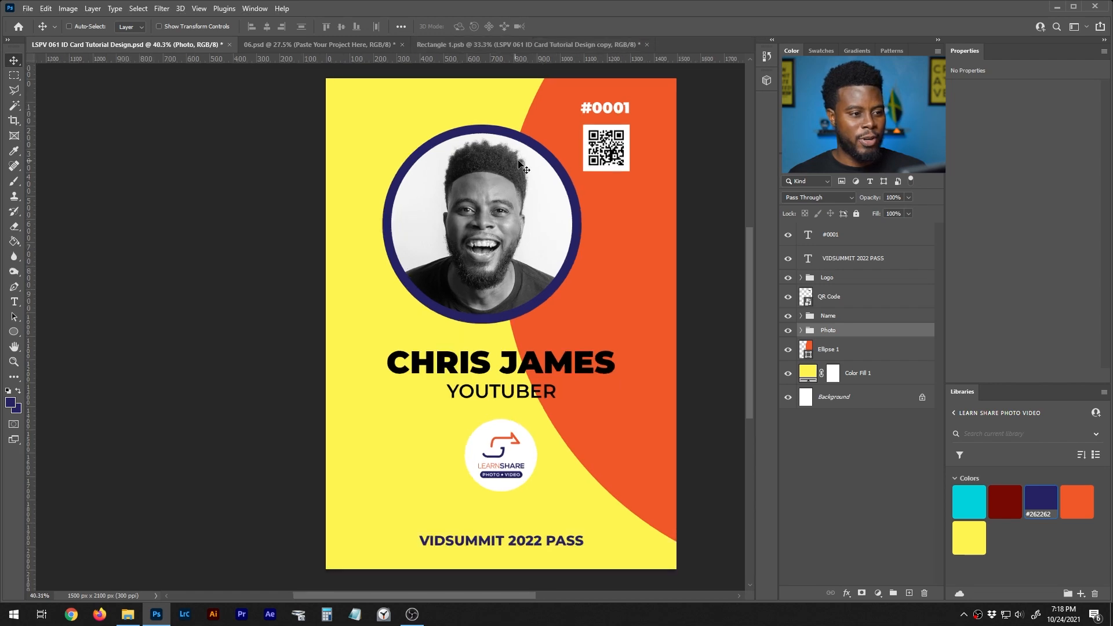
# - Save a maximum-quality JPEG copy named 'LSPV 061 ID Card Tutorial Design copy (v2)'
pyautogui.hotkey('ctrl', 'alt', 's')
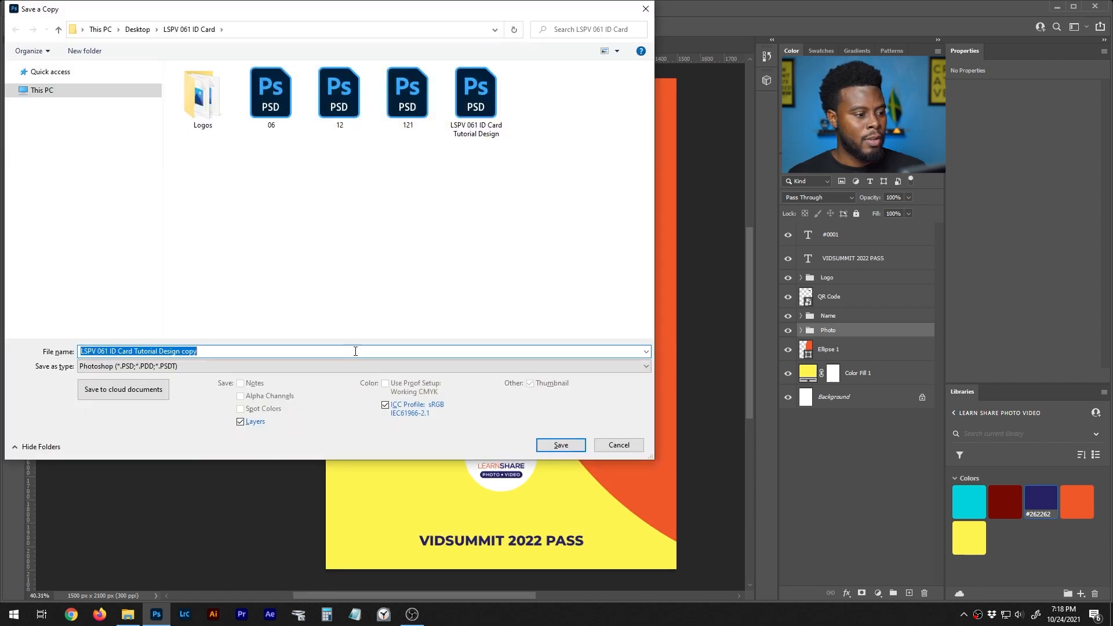
pyautogui.click(360, 365)
pyautogui.click(349, 450)
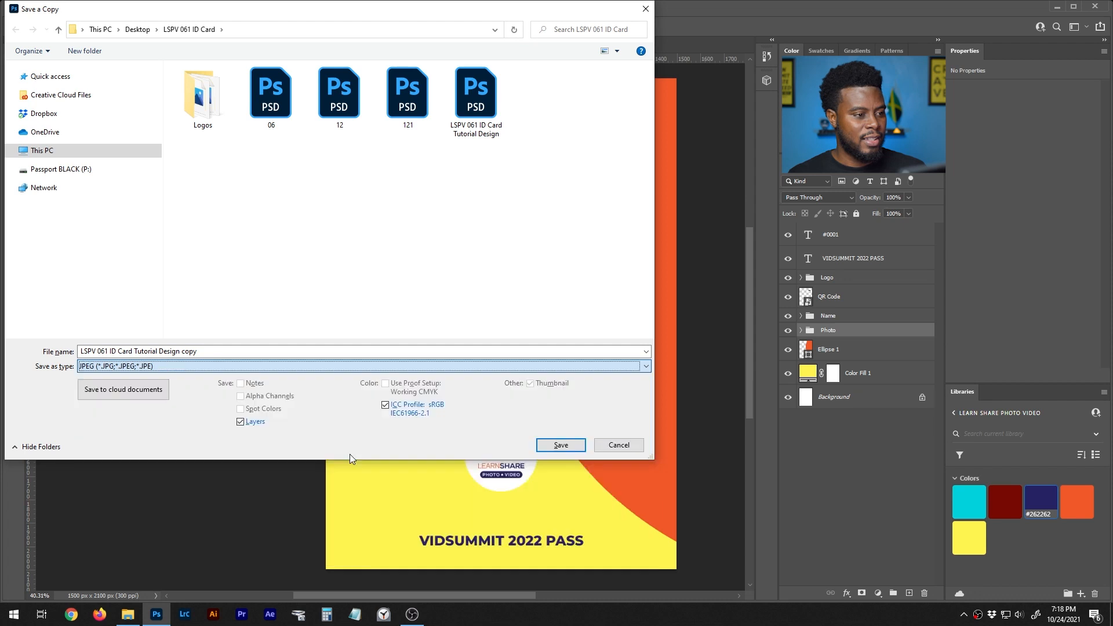
pyautogui.click(339, 104)
pyautogui.click(368, 351)
pyautogui.click(386, 350)
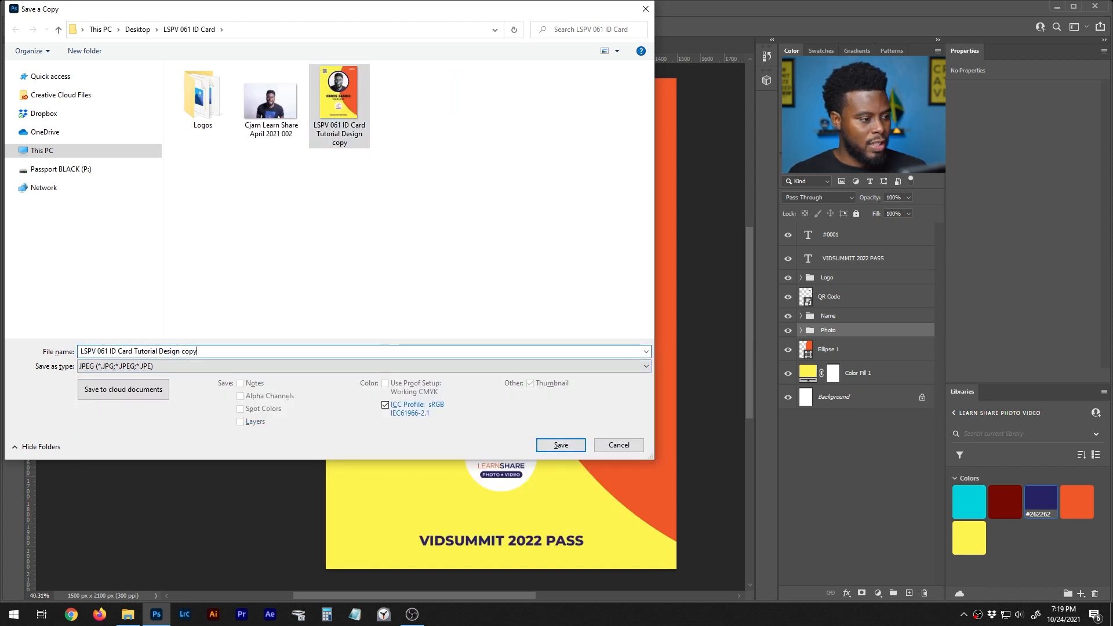
pyautogui.write('(v2)')
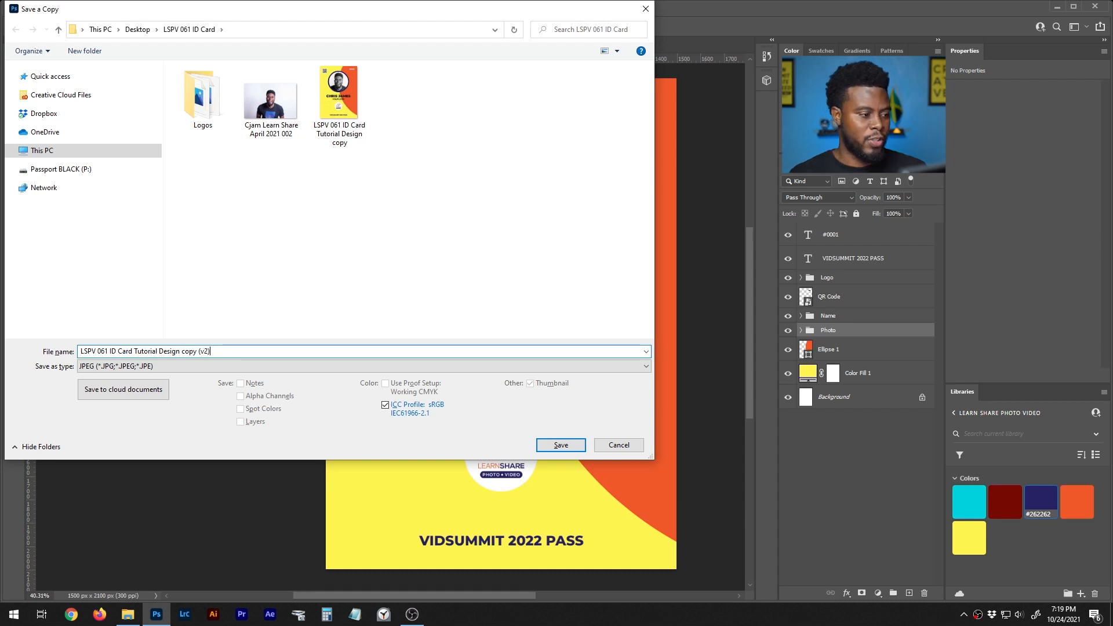
pyautogui.press('Return')
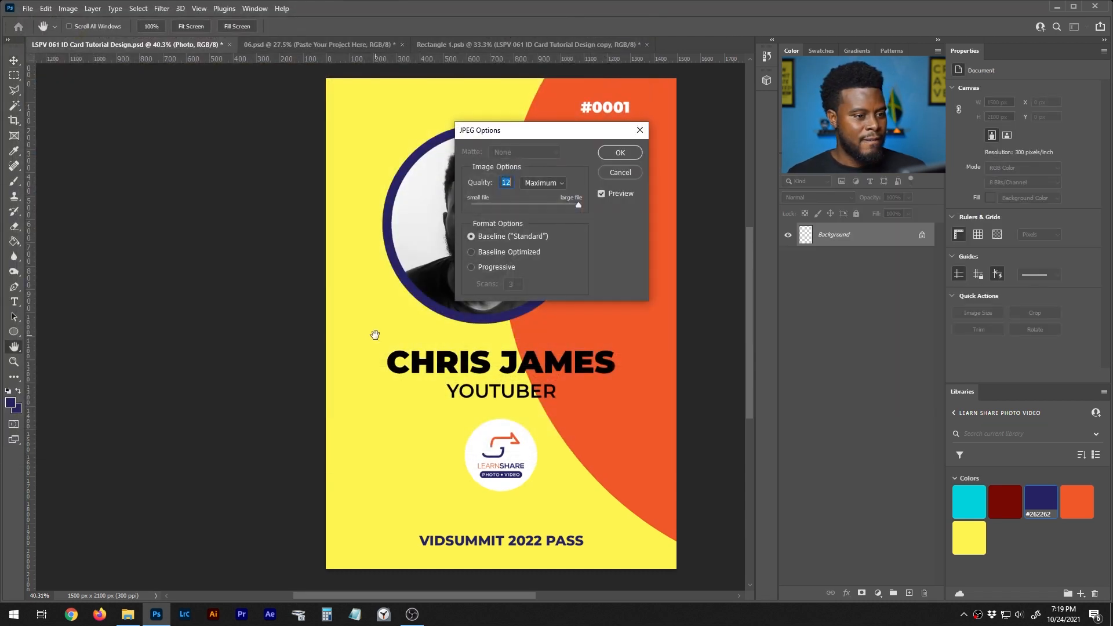
pyautogui.press('Return')
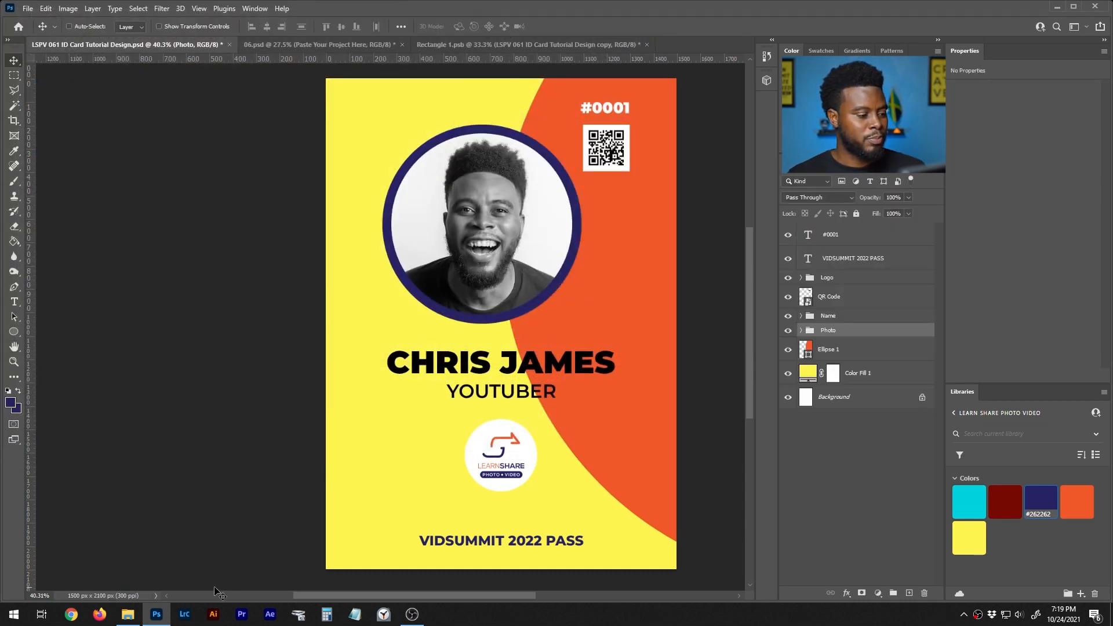
# - In Rectangle 1.psb, replace the old card image with the v2 JPEG scaled to 250%
pyautogui.click(513, 43)
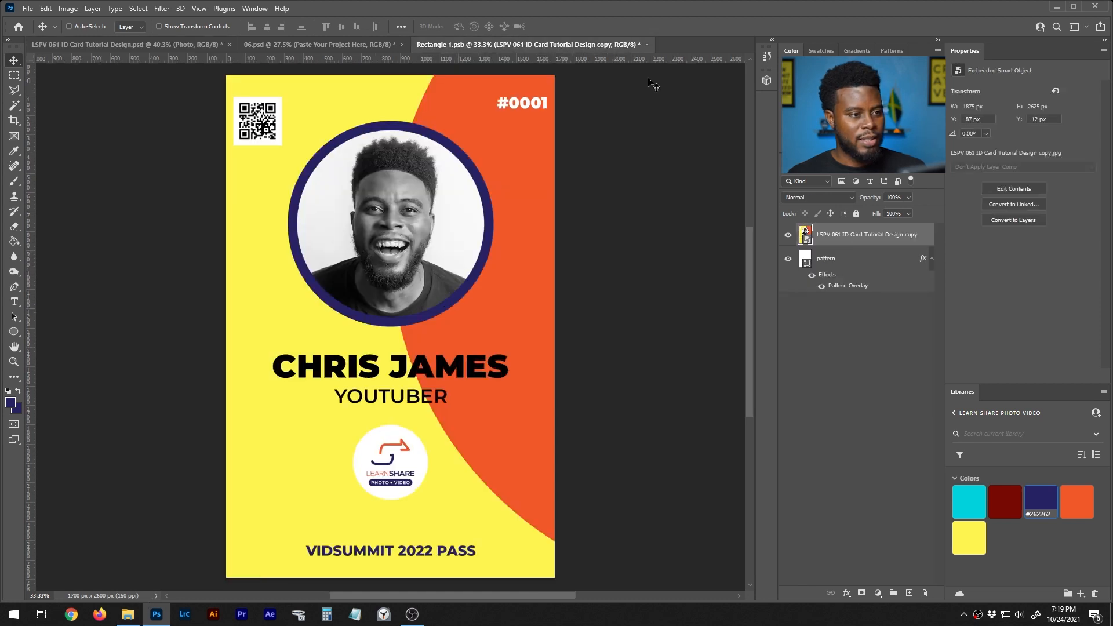
pyautogui.press('Delete')
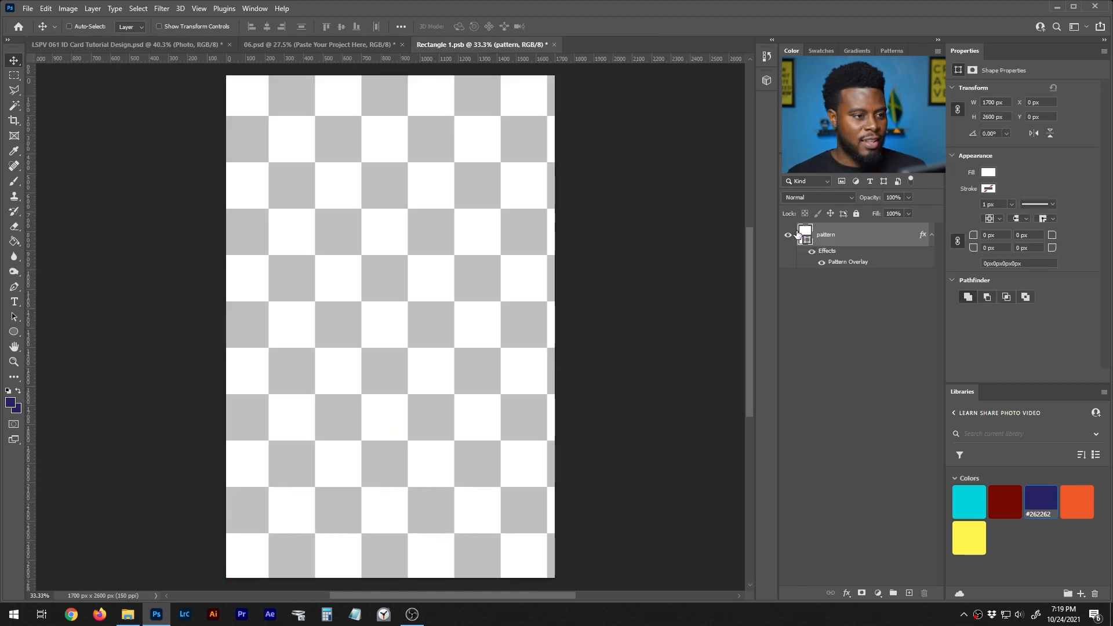
pyautogui.click(128, 614)
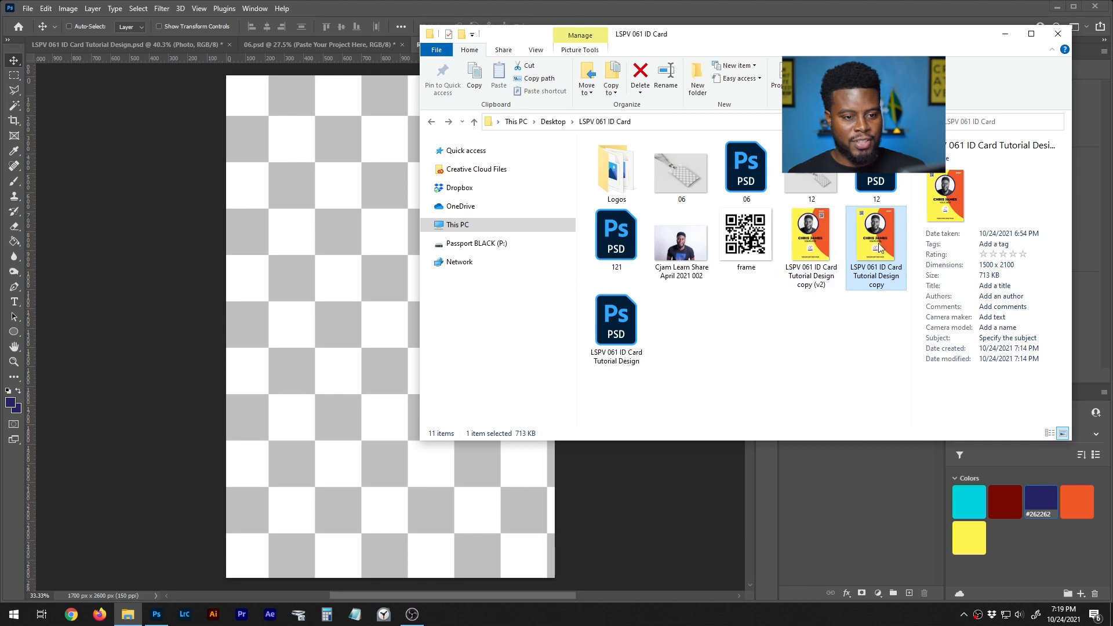
pyautogui.moveTo(822, 246); pyautogui.dragTo(333, 324)
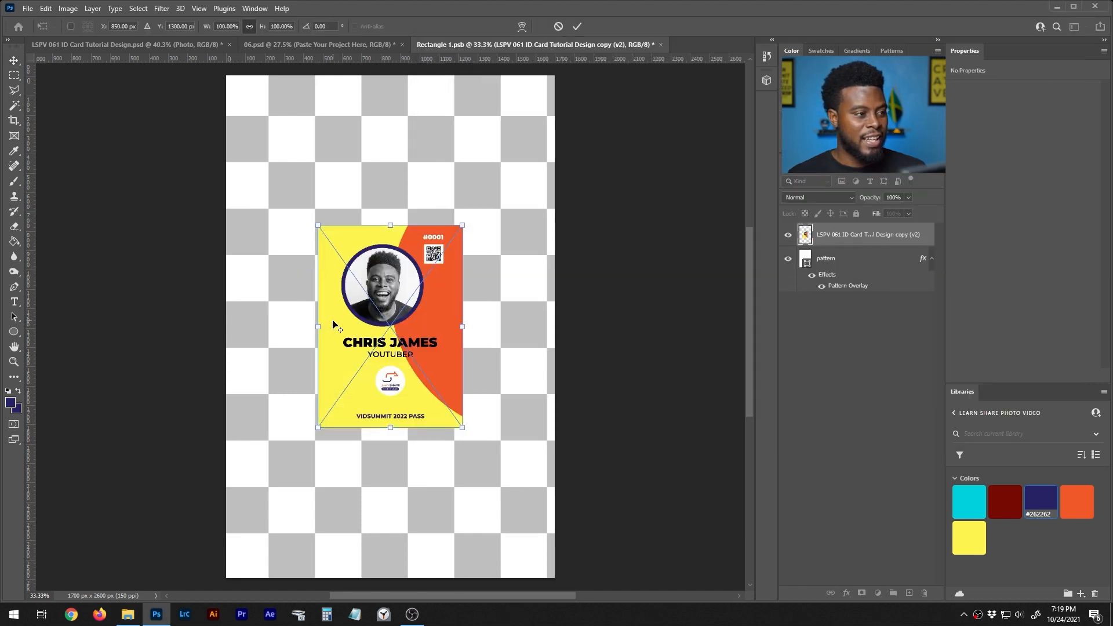
pyautogui.click(229, 26)
pyautogui.write('250')
pyautogui.press('Return')
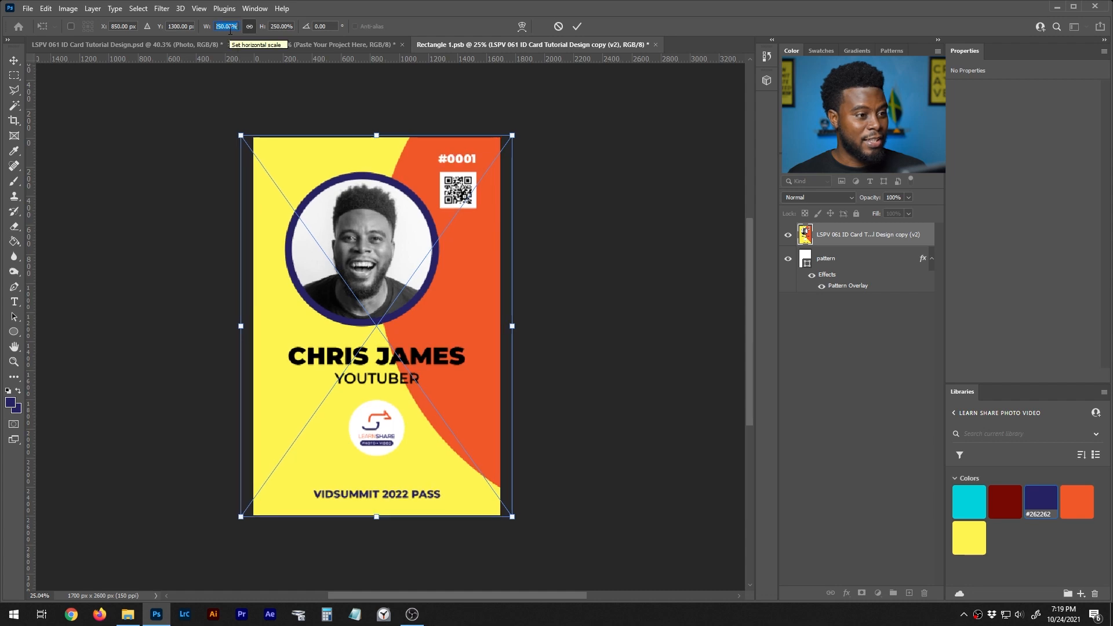
pyautogui.scroll(2, 369, 257)
pyautogui.scroll(2, 369, 256)
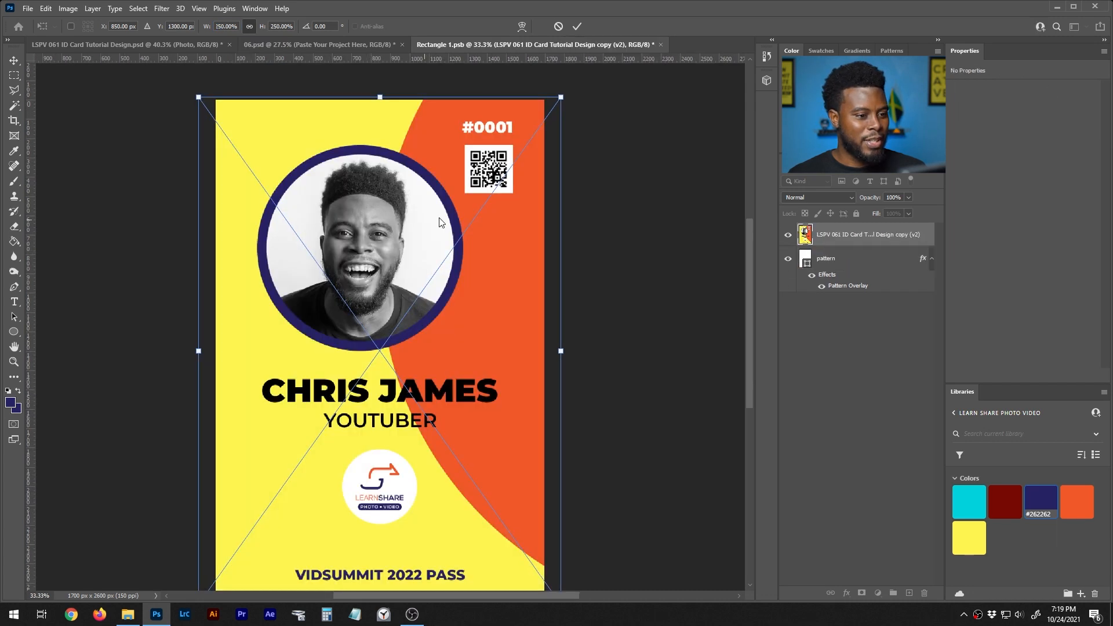
pyautogui.scroll(-1, 752, 276)
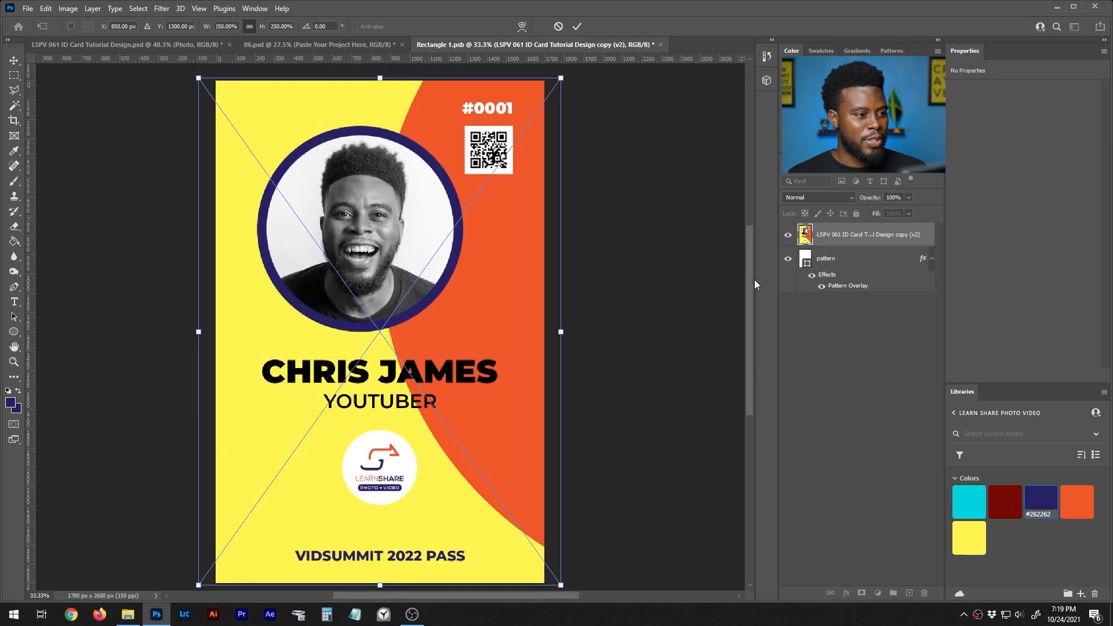
pyautogui.press('Return')
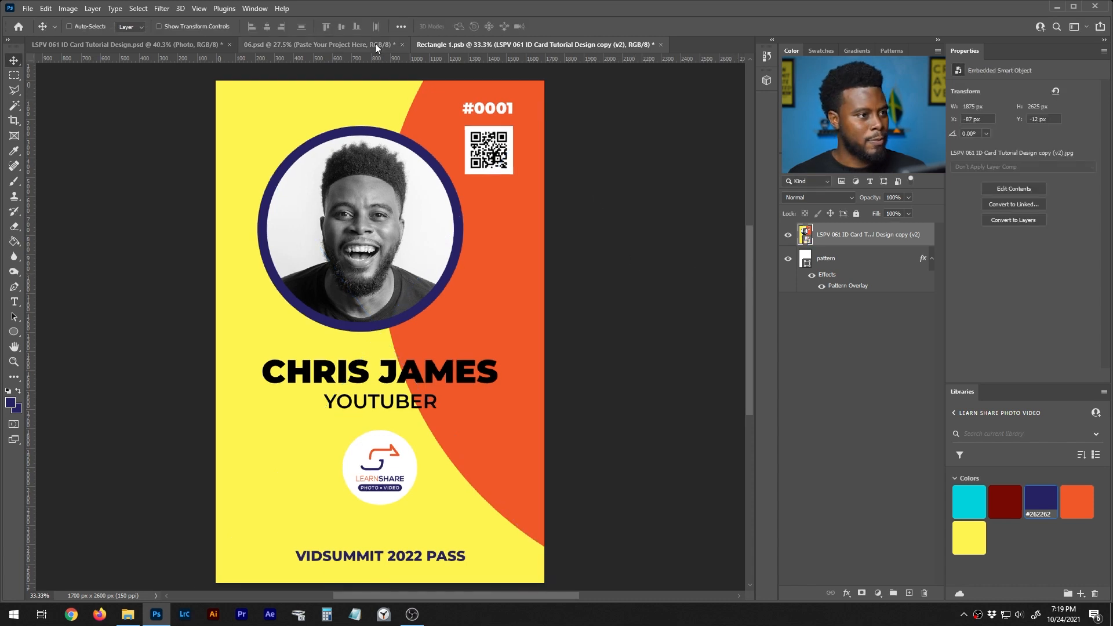
# - Save and close Rectangle 1.psb so the lanyard mockup shows the v2 card
pyautogui.click(374, 44)
pyautogui.click(463, 44)
pyautogui.click(346, 45)
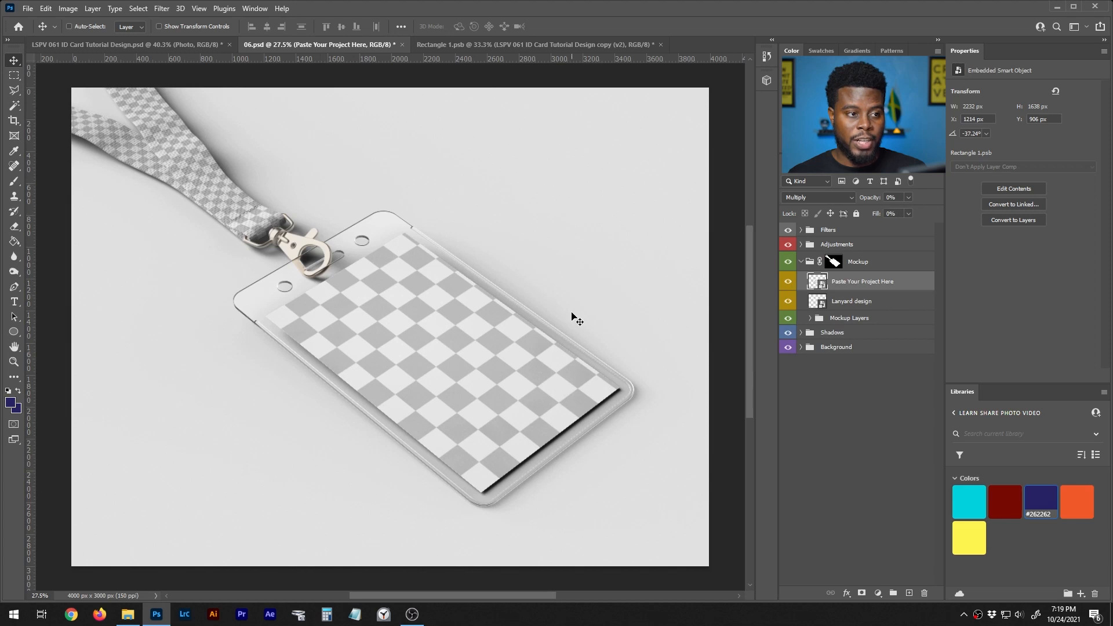
pyautogui.click(574, 46)
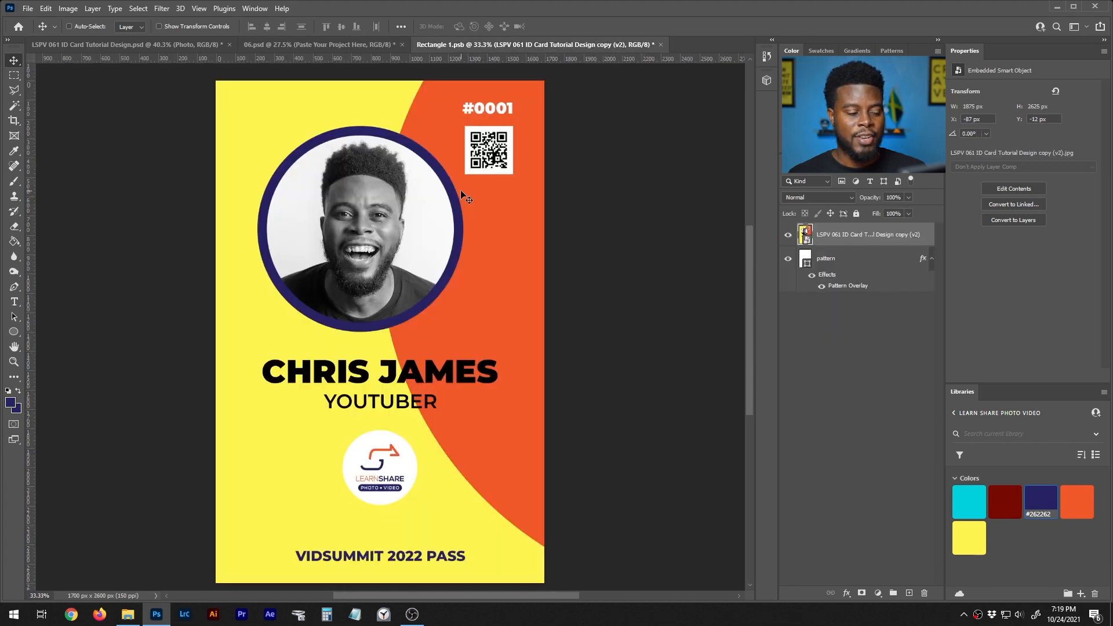
pyautogui.hotkey('ctrl', 's')
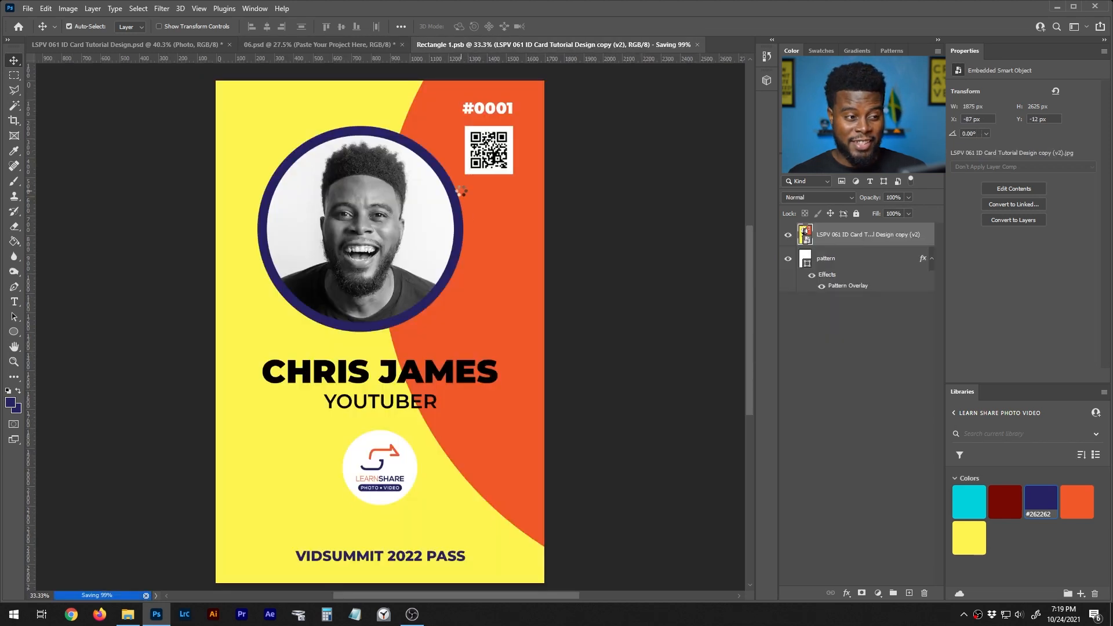
pyautogui.click(655, 44)
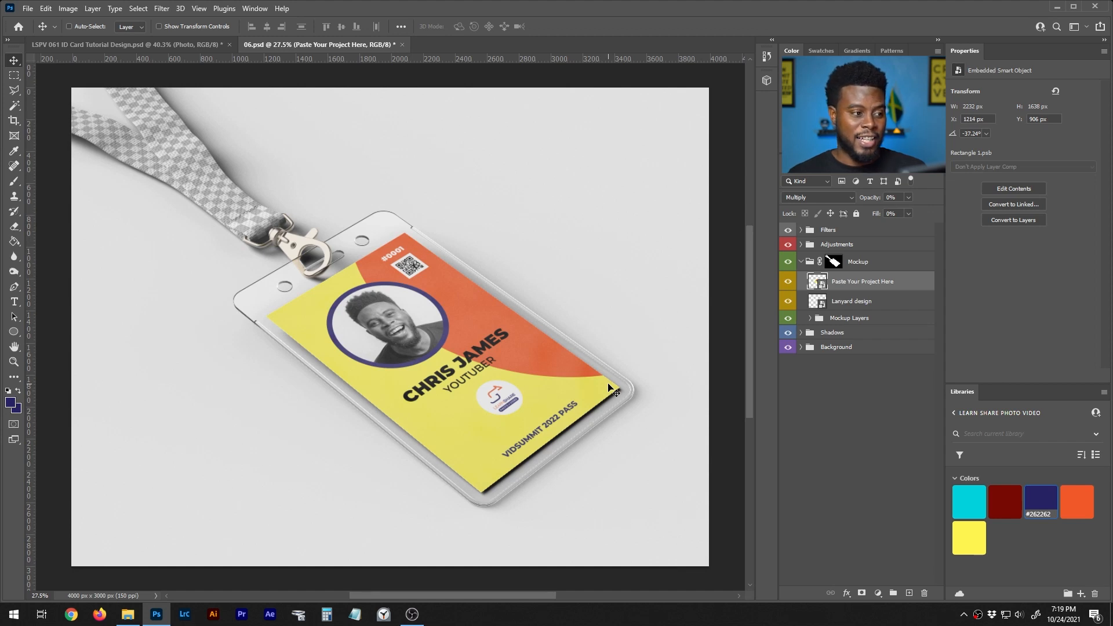
# - Open the Lanyard design smart object, Layer 0.psb, a blank 1010 × 250 px canvas
pyautogui.doubleClick(823, 302)
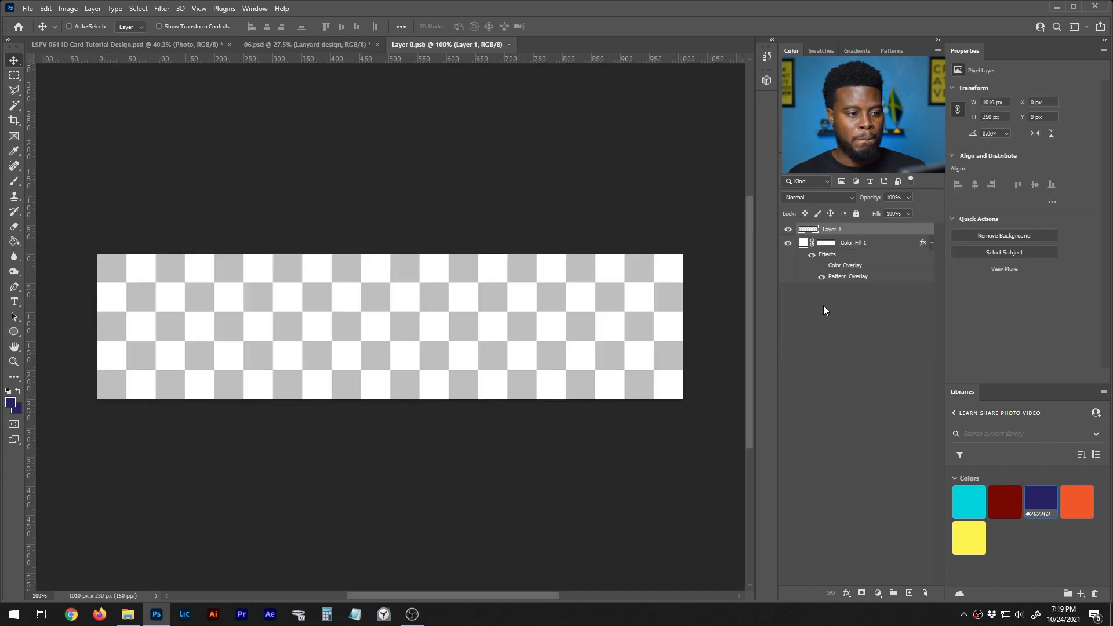
pyautogui.scroll(1, 340, 284)
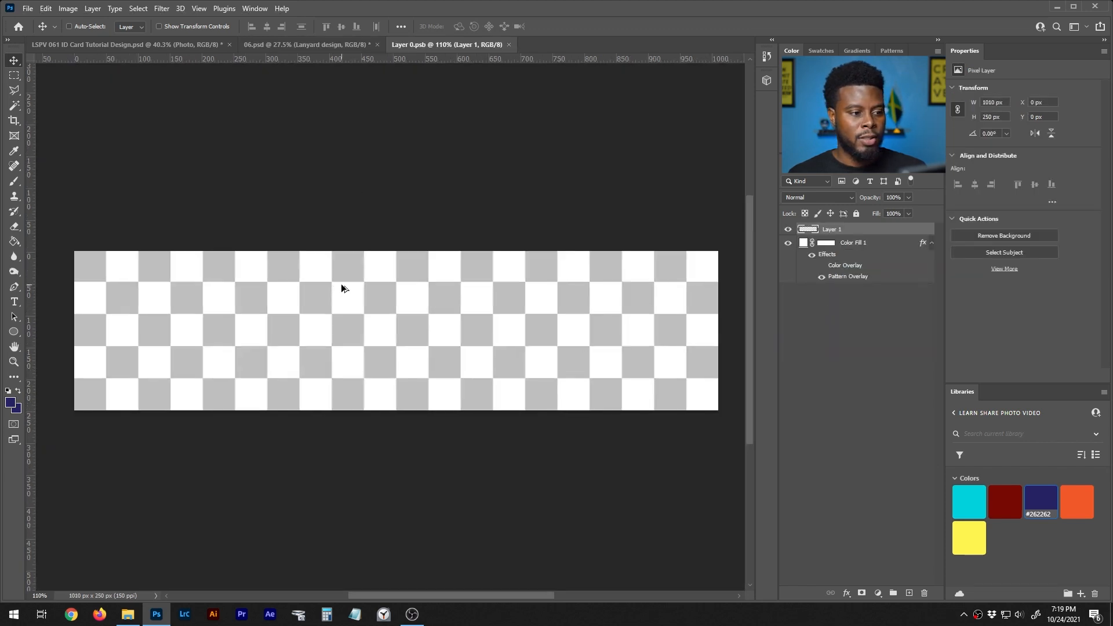
pyautogui.scroll(-1, 345, 284)
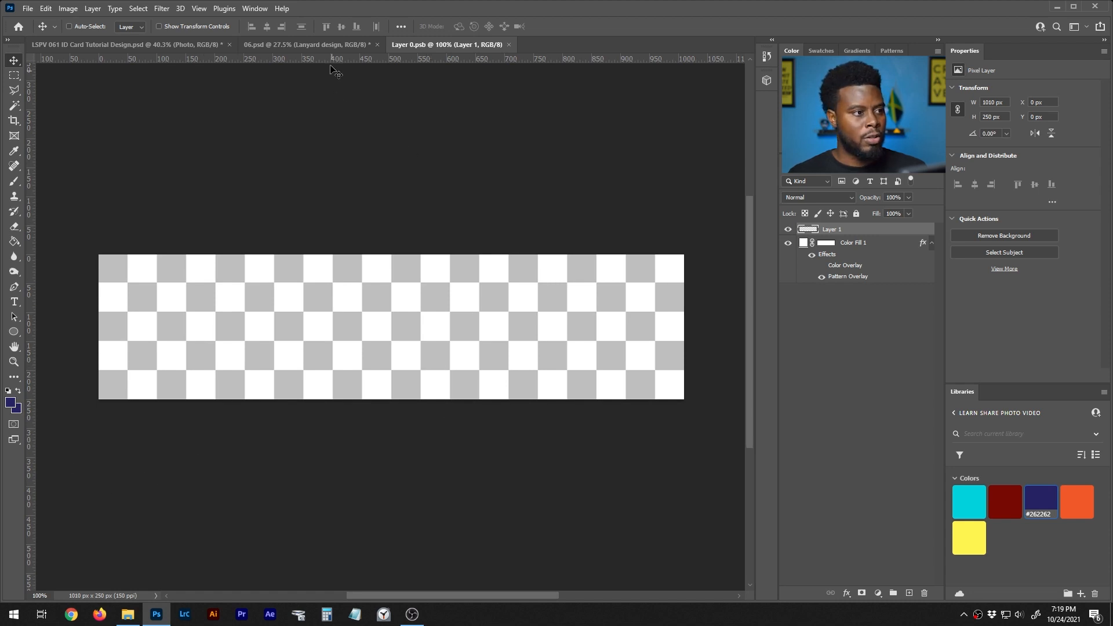
pyautogui.click(325, 45)
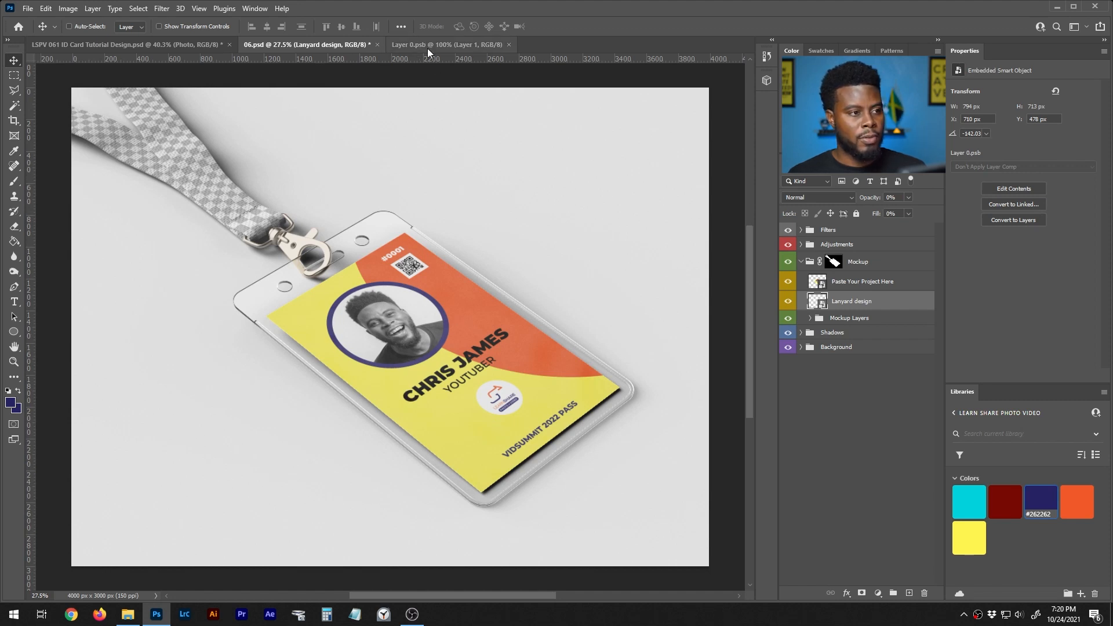
pyautogui.click(446, 44)
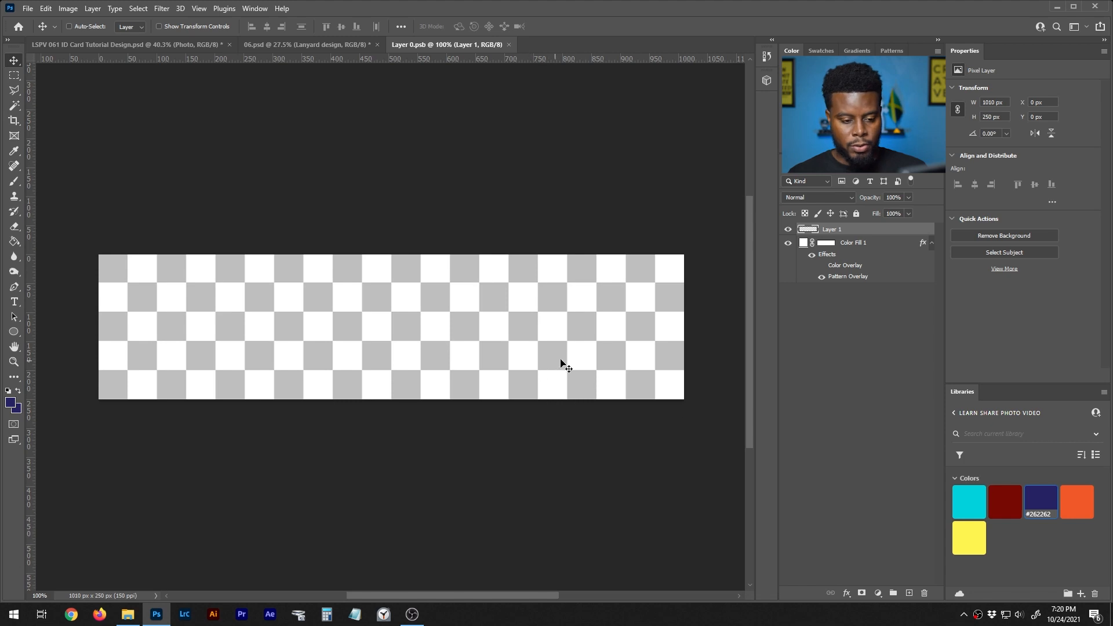
pyautogui.click(93, 8)
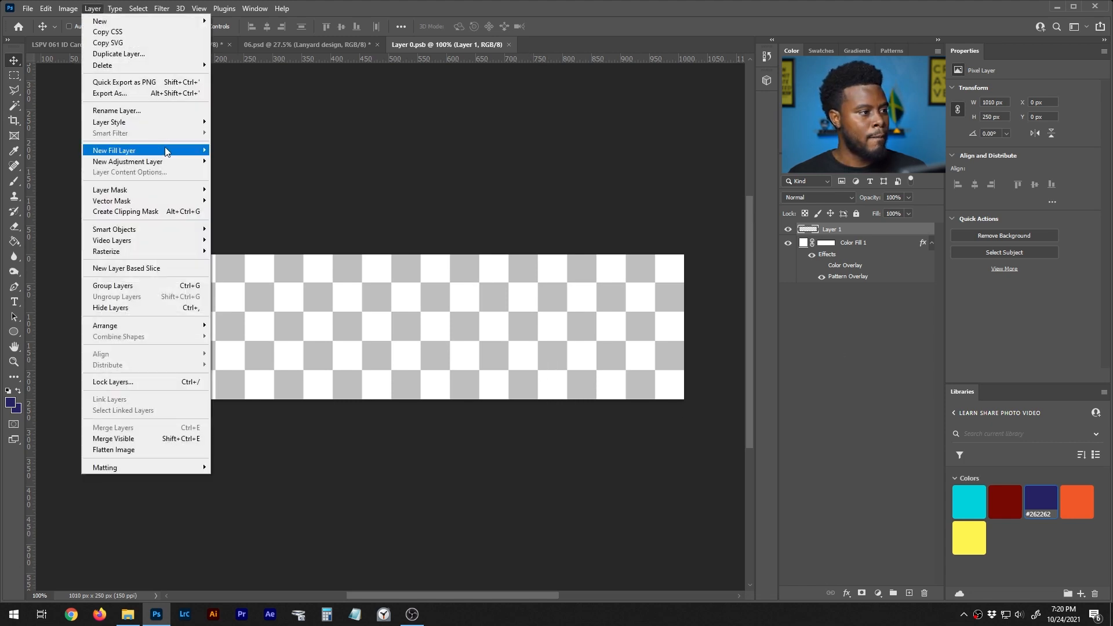
# - Add a navy Solid Color fill layer (Color Fill 2) and start a text layer on the strap
pyautogui.moveTo(179, 152)
pyautogui.click(238, 150)
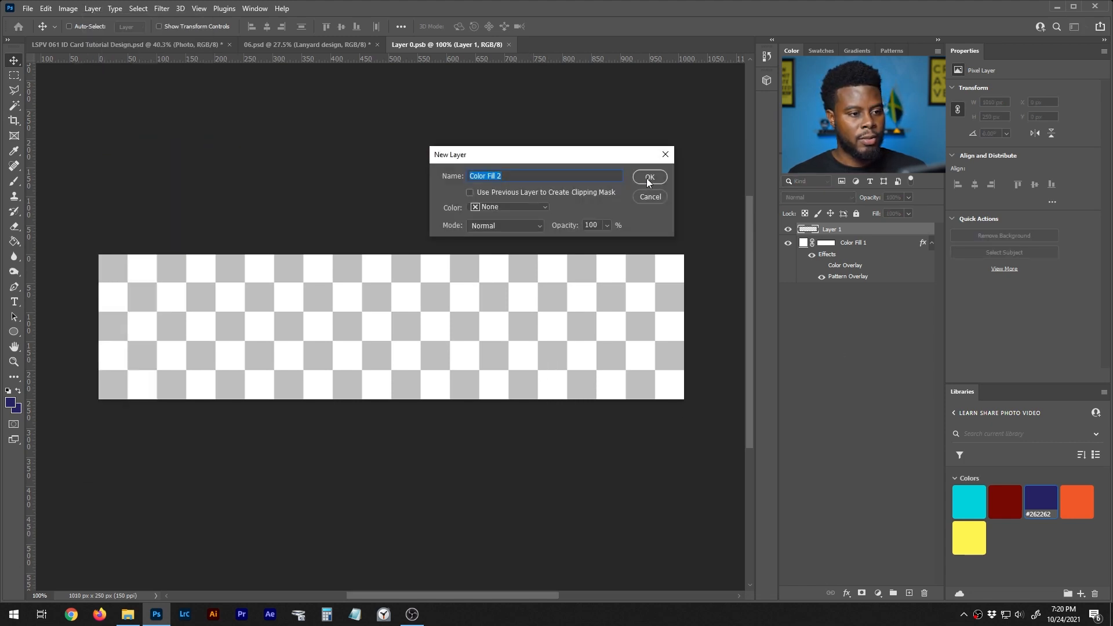
pyautogui.click(649, 178)
pyautogui.click(1025, 207)
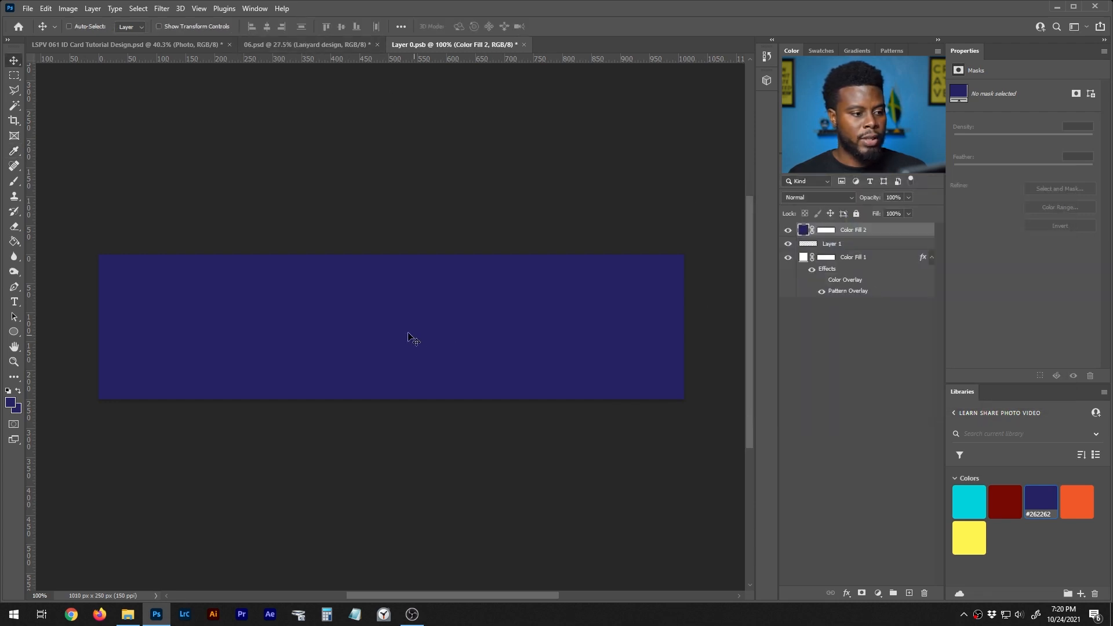
pyautogui.press('t')
pyautogui.click(348, 327)
# - Replace the placeholder with the strap text and colour it white
pyautogui.press('BackSpace')
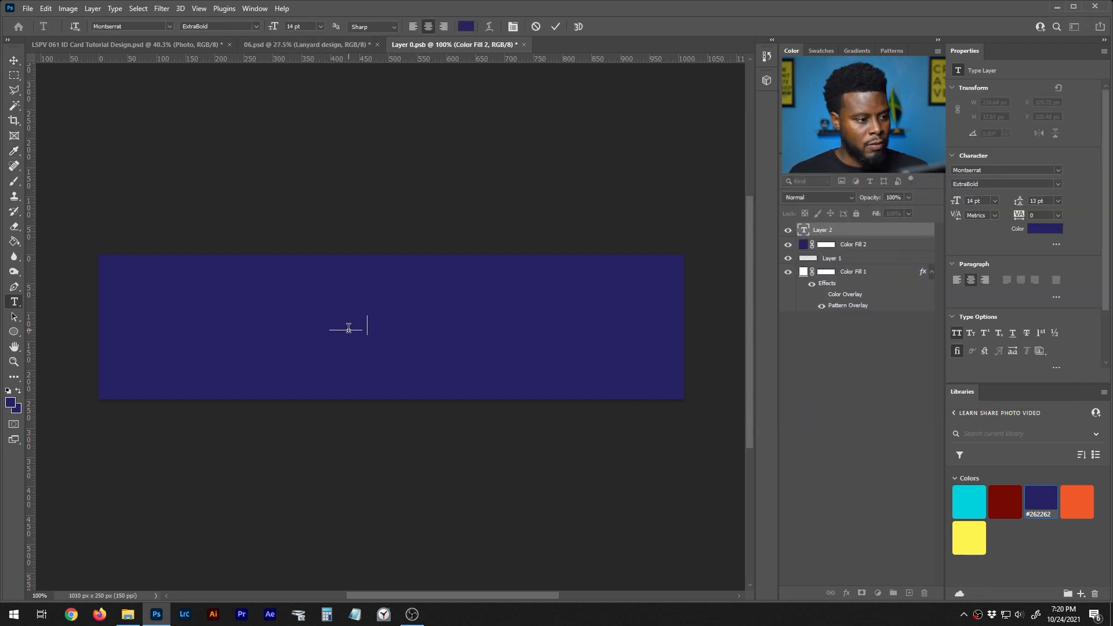
pyautogui.write('COMPANY NAME')
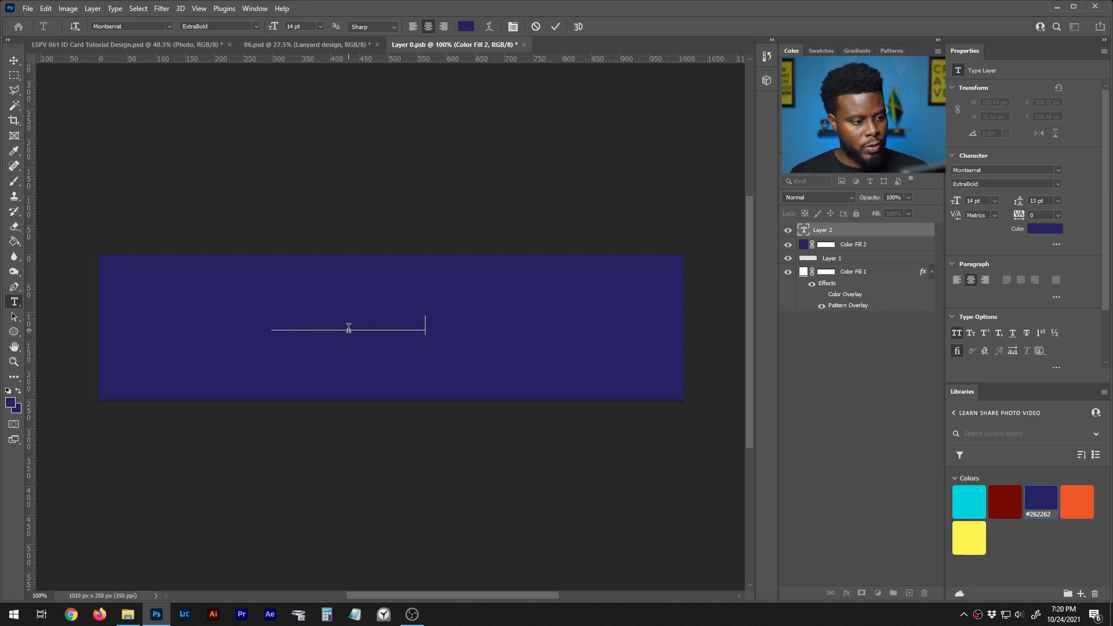
pyautogui.hotkey('ctrl', 'Return')
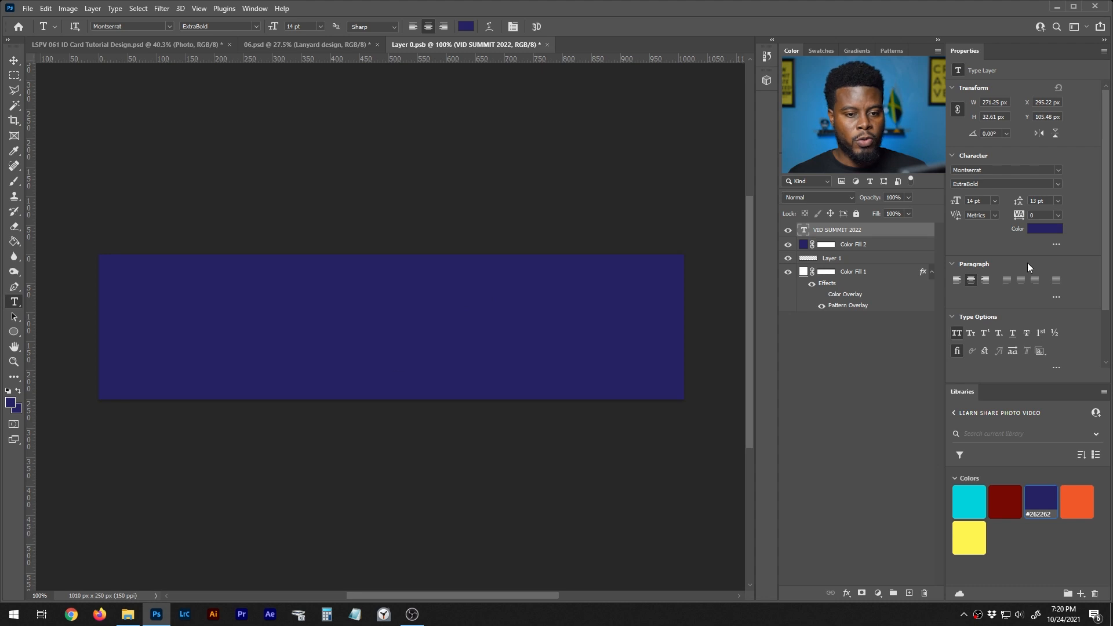
pyautogui.click(1045, 228)
pyautogui.moveTo(811, 243); pyautogui.dragTo(711, 179)
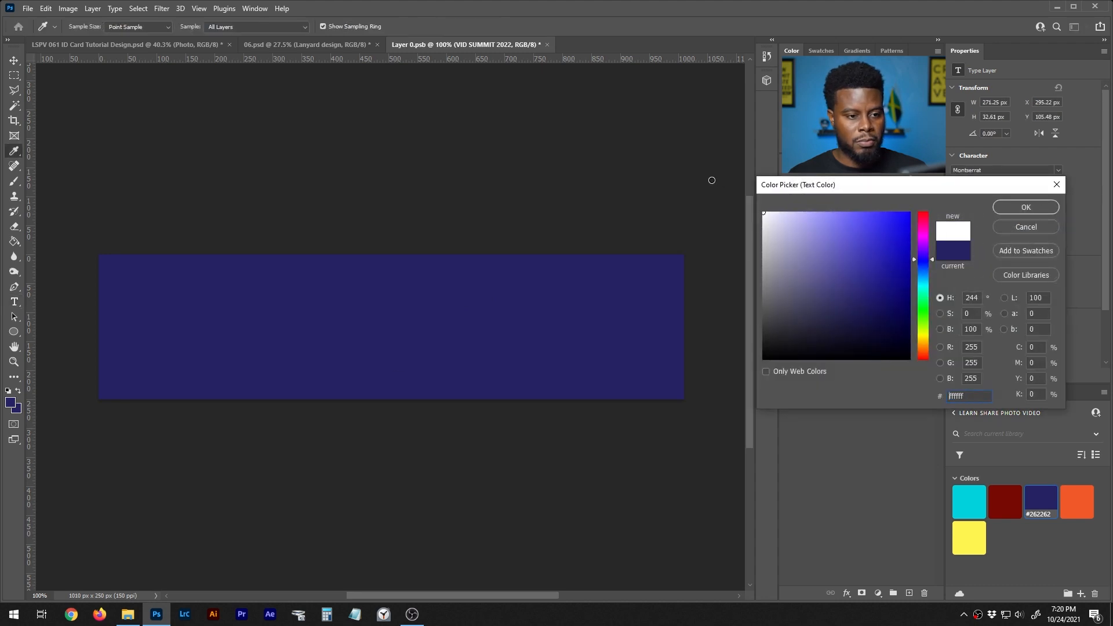
pyautogui.click(1020, 209)
# - Edit the text to read #VIDSUMMIT2022 by adding a # and removing the spaces
pyautogui.click(275, 324)
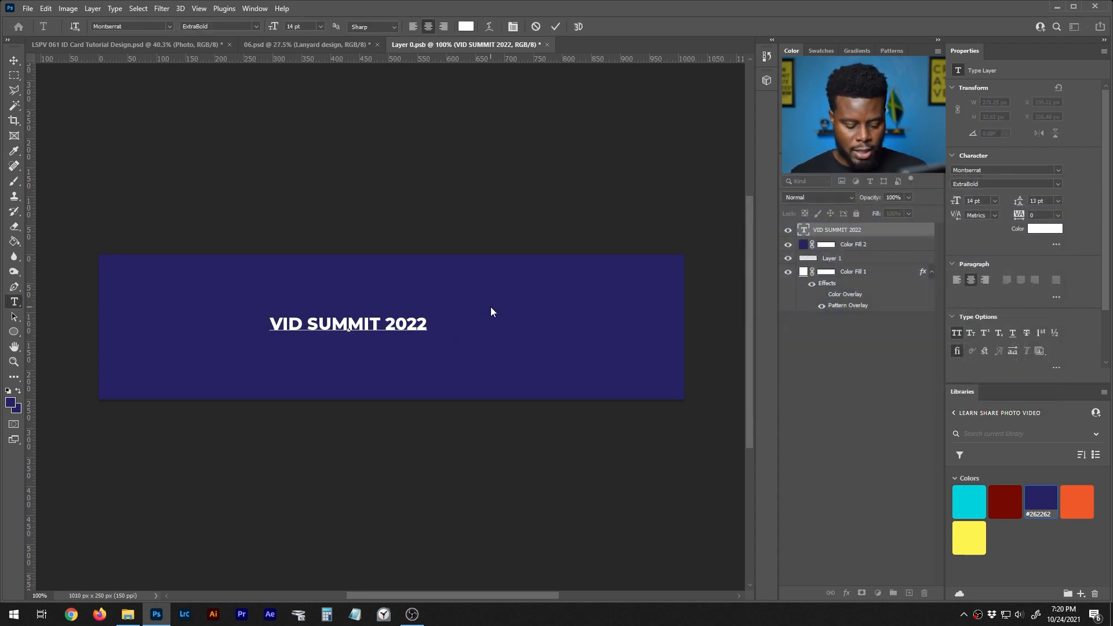
pyautogui.write('#')
pyautogui.click(318, 325)
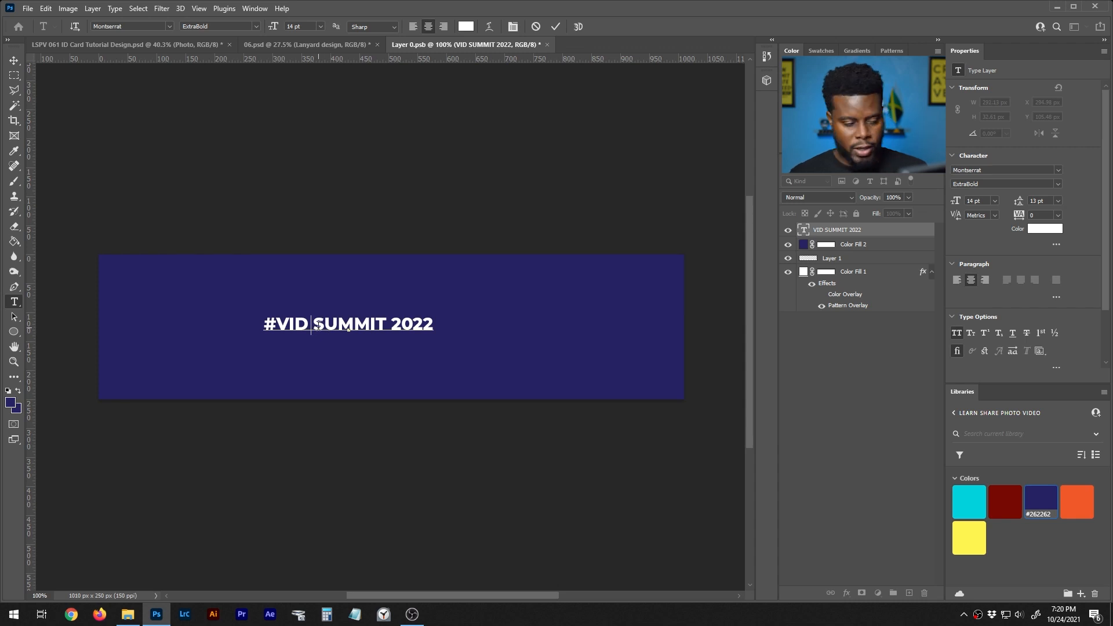
pyautogui.press('BackSpace')
pyautogui.click(391, 323)
pyautogui.press('BackSpace')
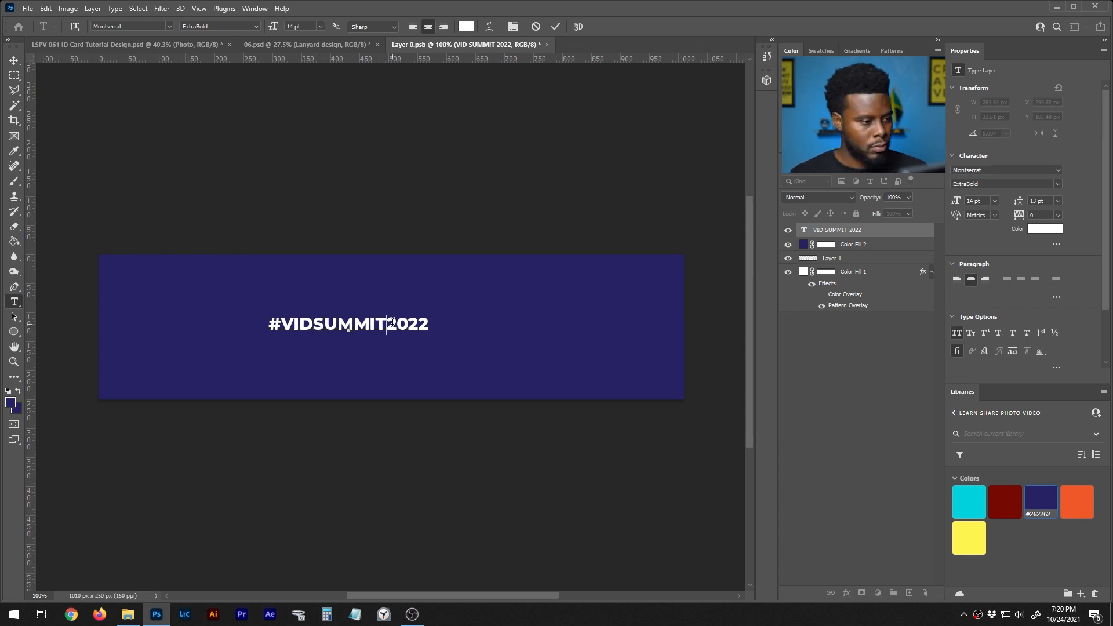
# - Set the #VIDSUMMIT2022 text to 30 pt and centre it on the navy strap
pyautogui.hotkey('ctrl', 'a')
pyautogui.click(995, 201)
pyautogui.click(990, 313)
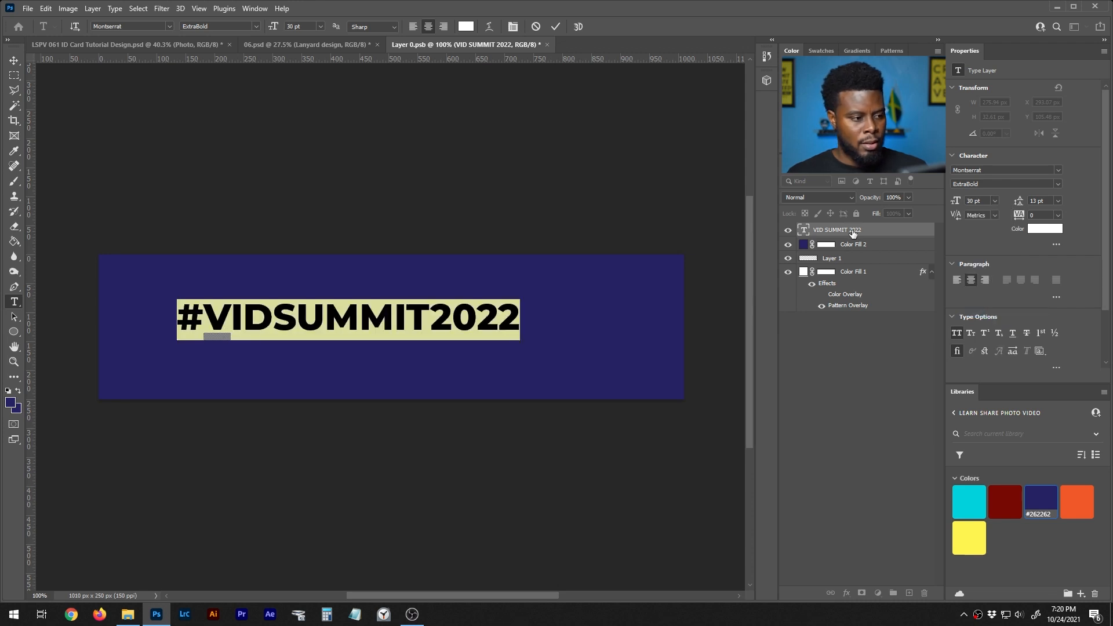
pyautogui.click(852, 232)
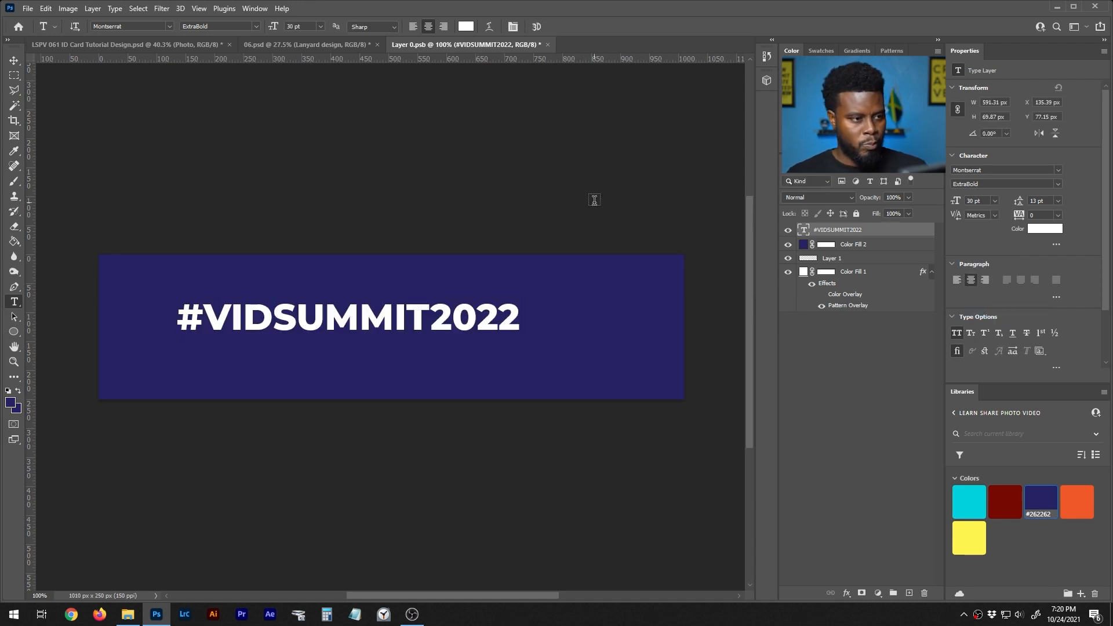
pyautogui.press('v')
pyautogui.moveTo(372, 312); pyautogui.dragTo(410, 322)
# - Review the #VIDSUMMIT2022 strap design in full screen mode, then return to standard view
pyautogui.press('f')
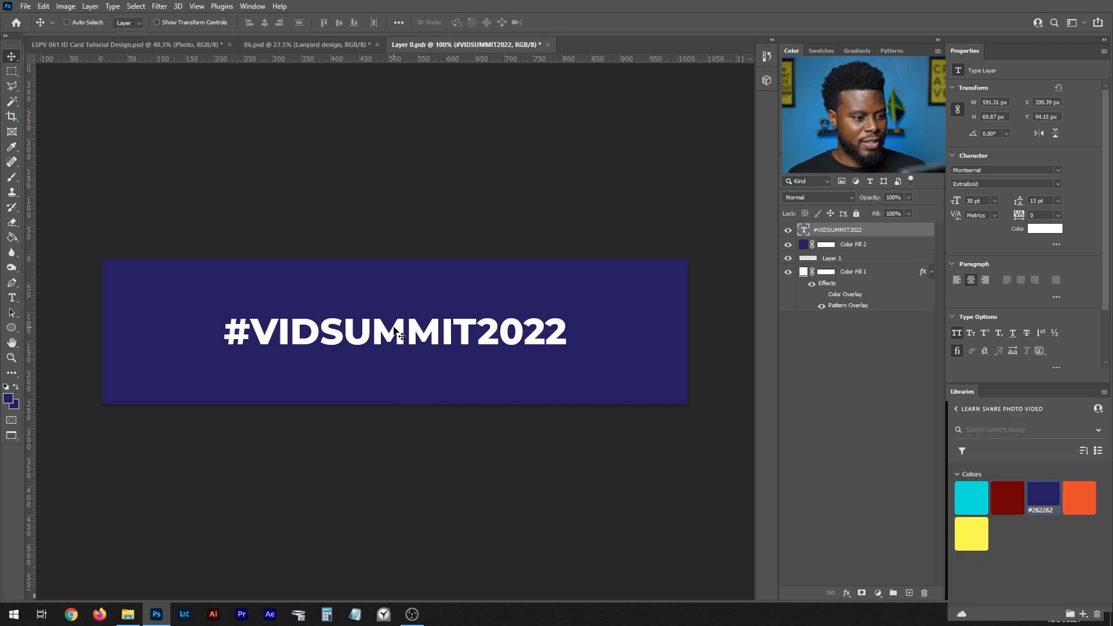
pyautogui.hscroll(5, 459, 335)
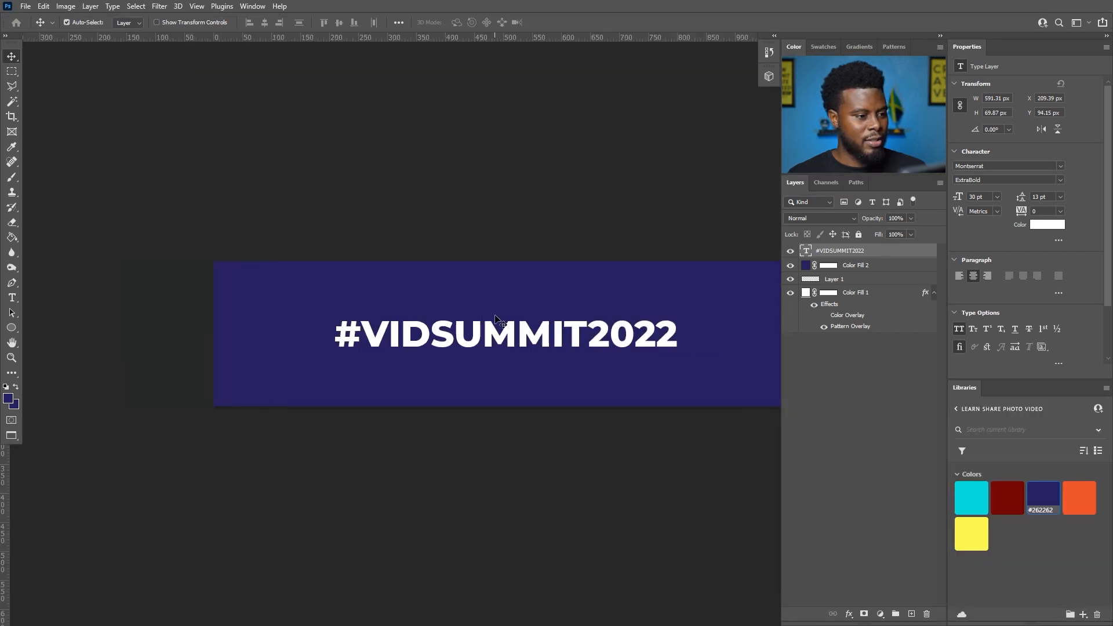
pyautogui.scroll(1, 454, 323)
pyautogui.scroll(-1, 456, 320)
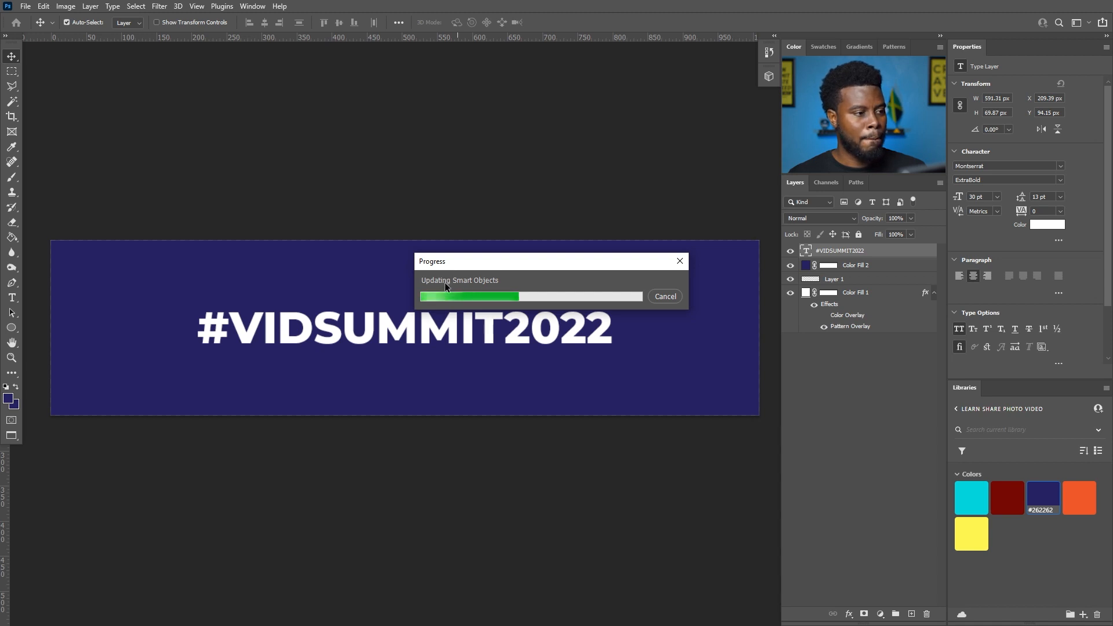
pyautogui.press('f')
pyautogui.press('f')
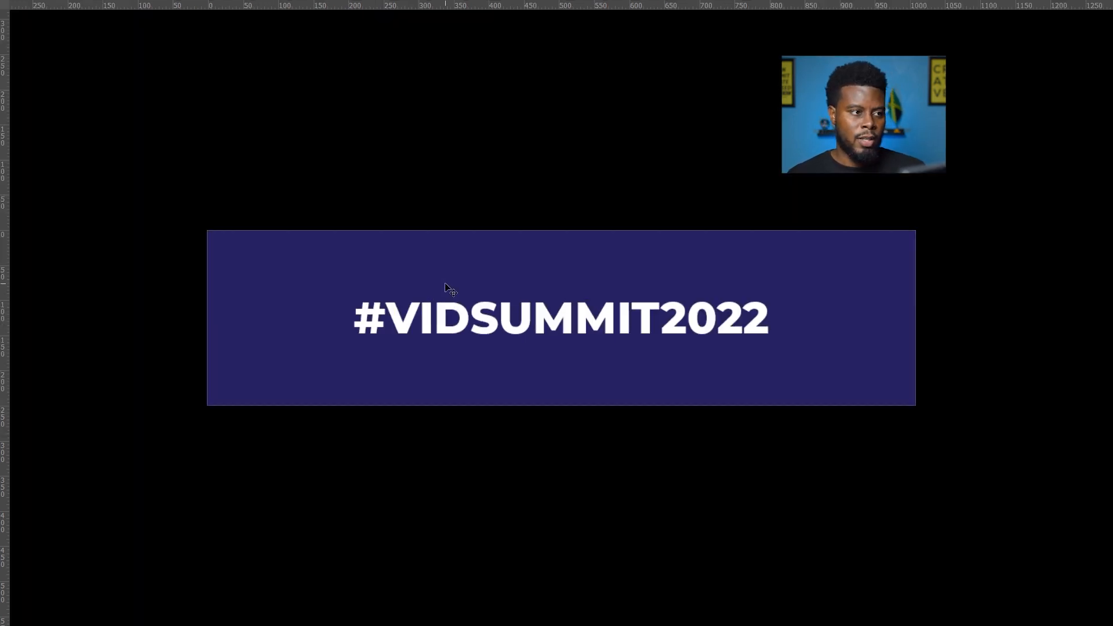
pyautogui.click(284, 46)
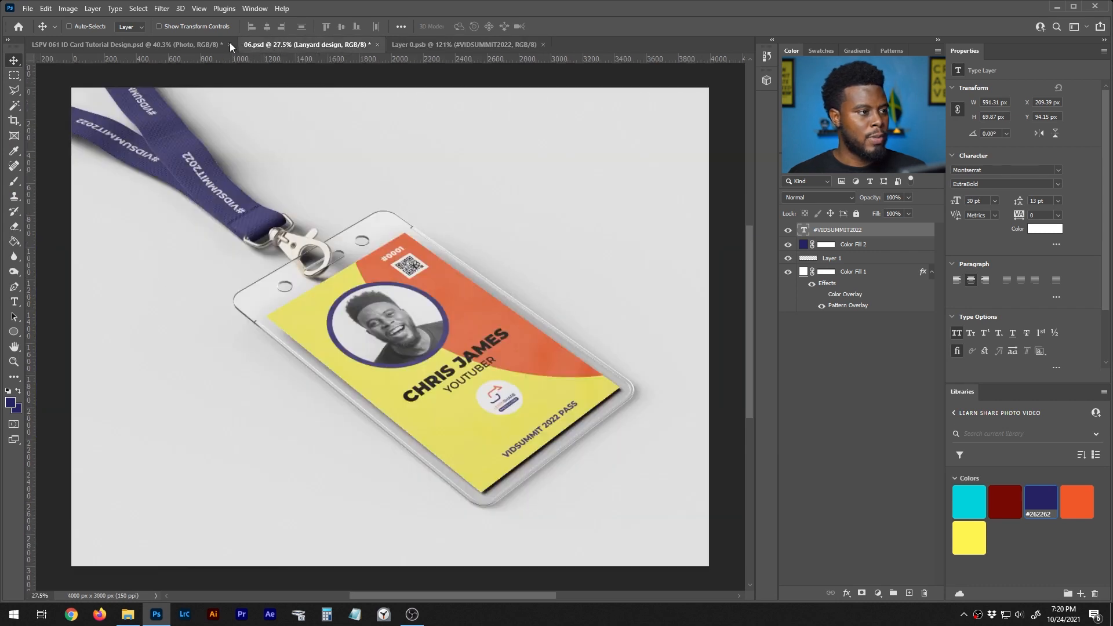
pyautogui.scroll(-1, 189, 149)
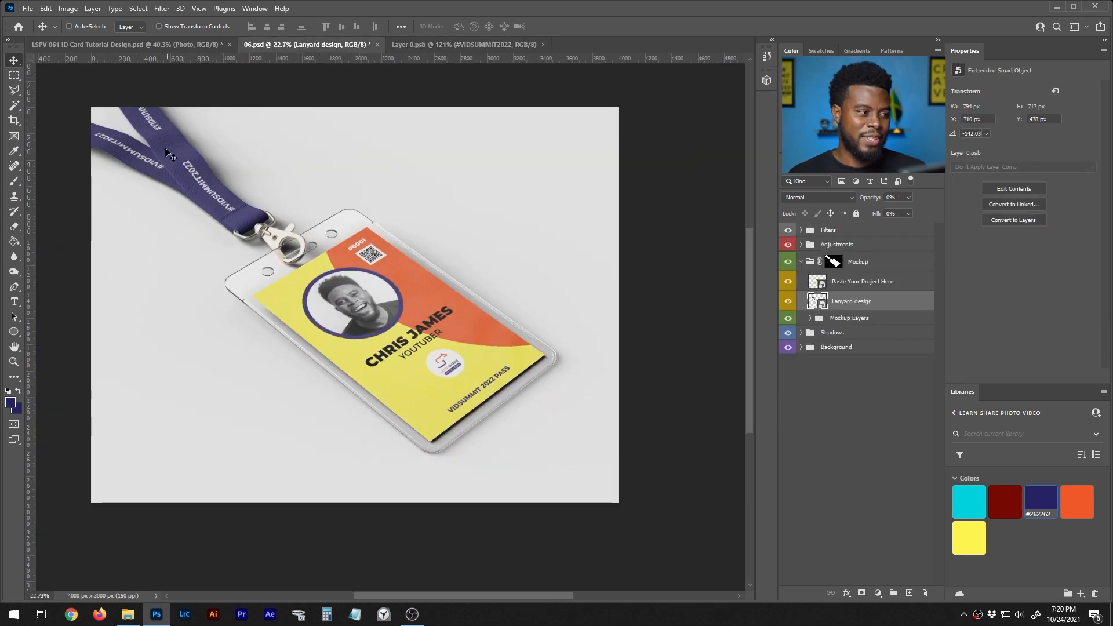
pyautogui.scroll(8, 165, 153)
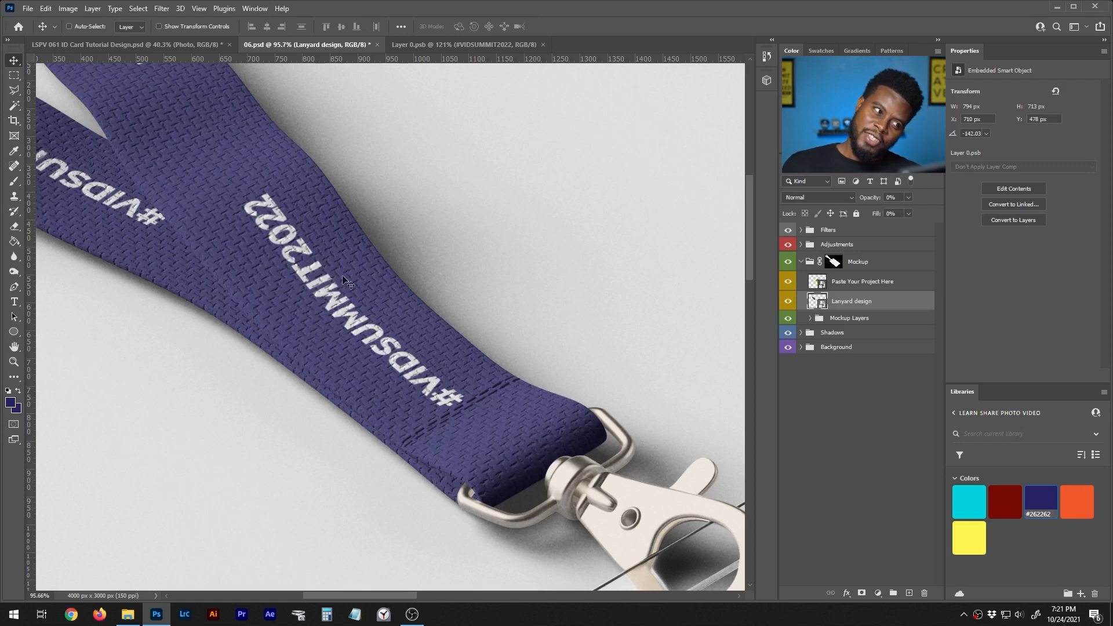
pyautogui.scroll(-7, 309, 268)
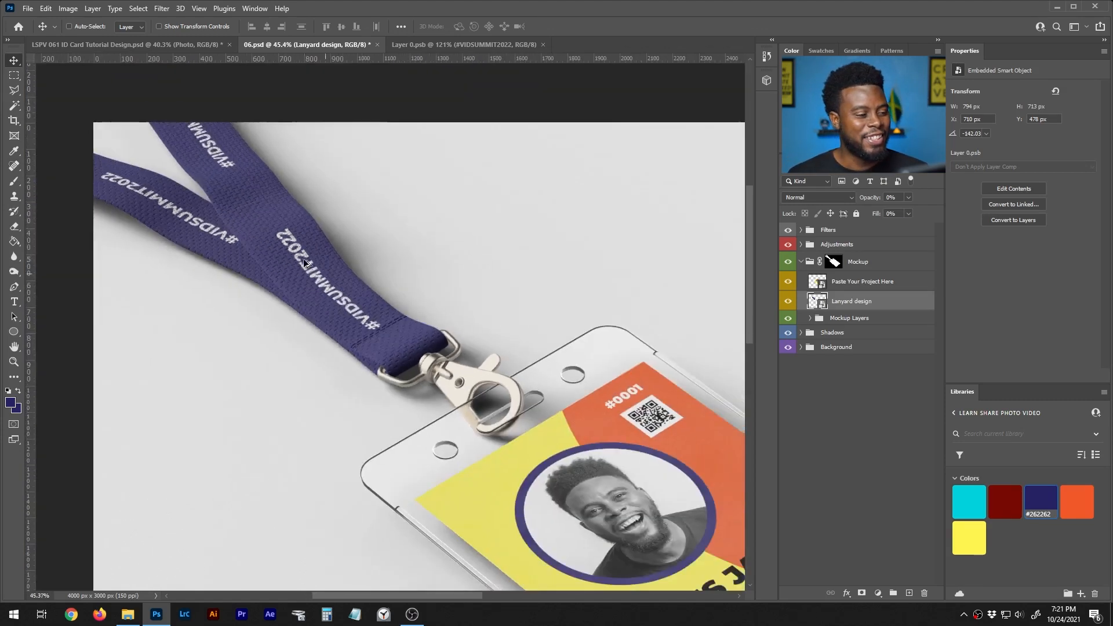
pyautogui.scroll(-1, 307, 261)
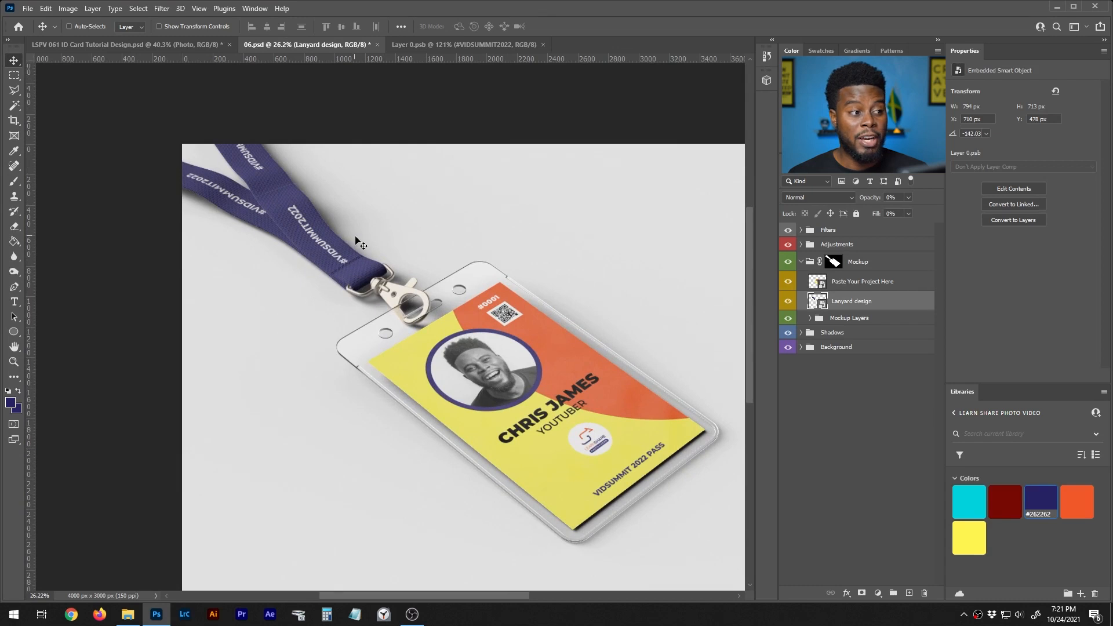
pyautogui.hscroll(1, 355, 238)
pyautogui.hscroll(1, 271, 216)
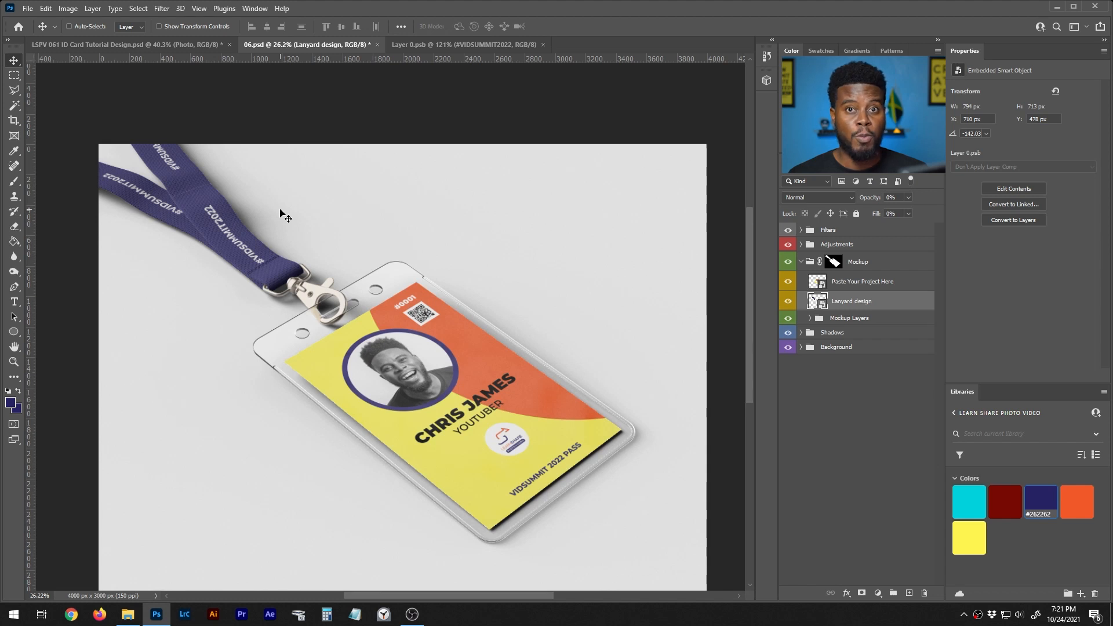
pyautogui.scroll(-2, 381, 255)
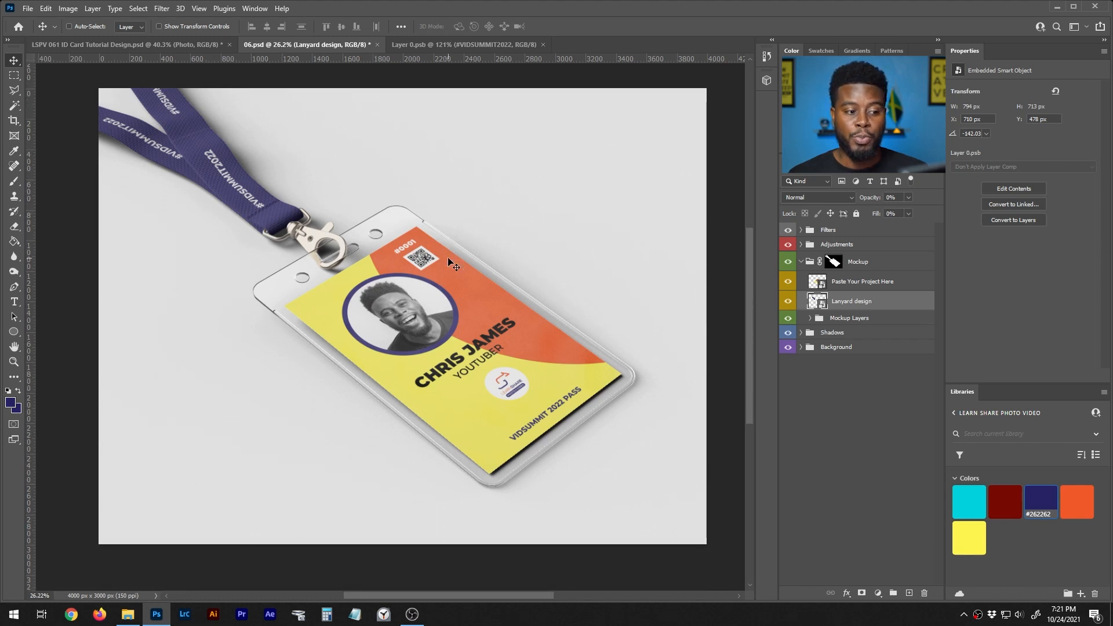
pyautogui.scroll(-1, 449, 259)
pyautogui.scroll(2, 448, 260)
pyautogui.scroll(-1, 449, 260)
pyautogui.scroll(-1, 449, 260)
pyautogui.scroll(1, 450, 260)
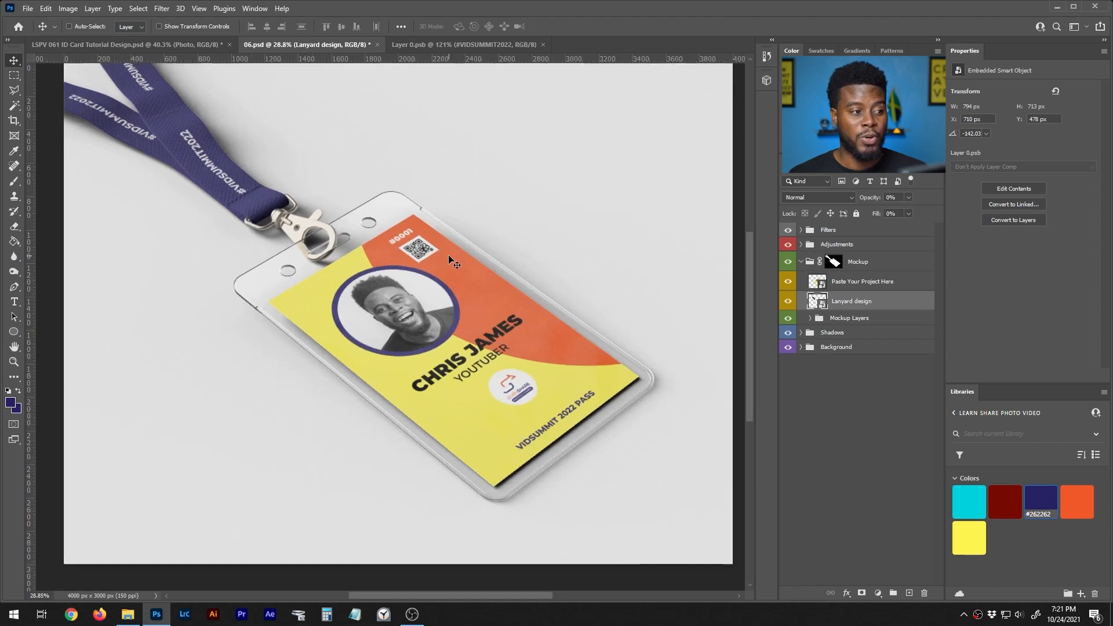